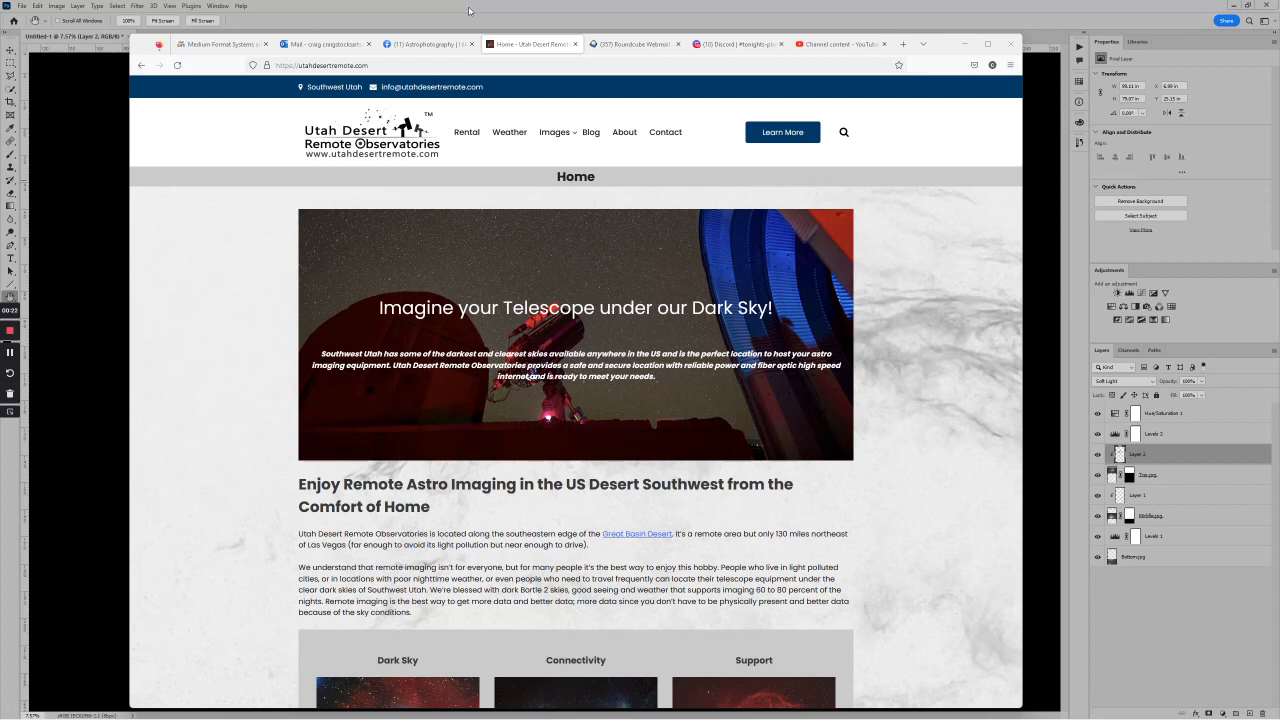
Switch to the Chrome Remote Desktop session and connect Voyager's Web Dashboard to 127.0.0.1 on port 5950.
{"action": "left_click", "coordinate": [468, 11]}
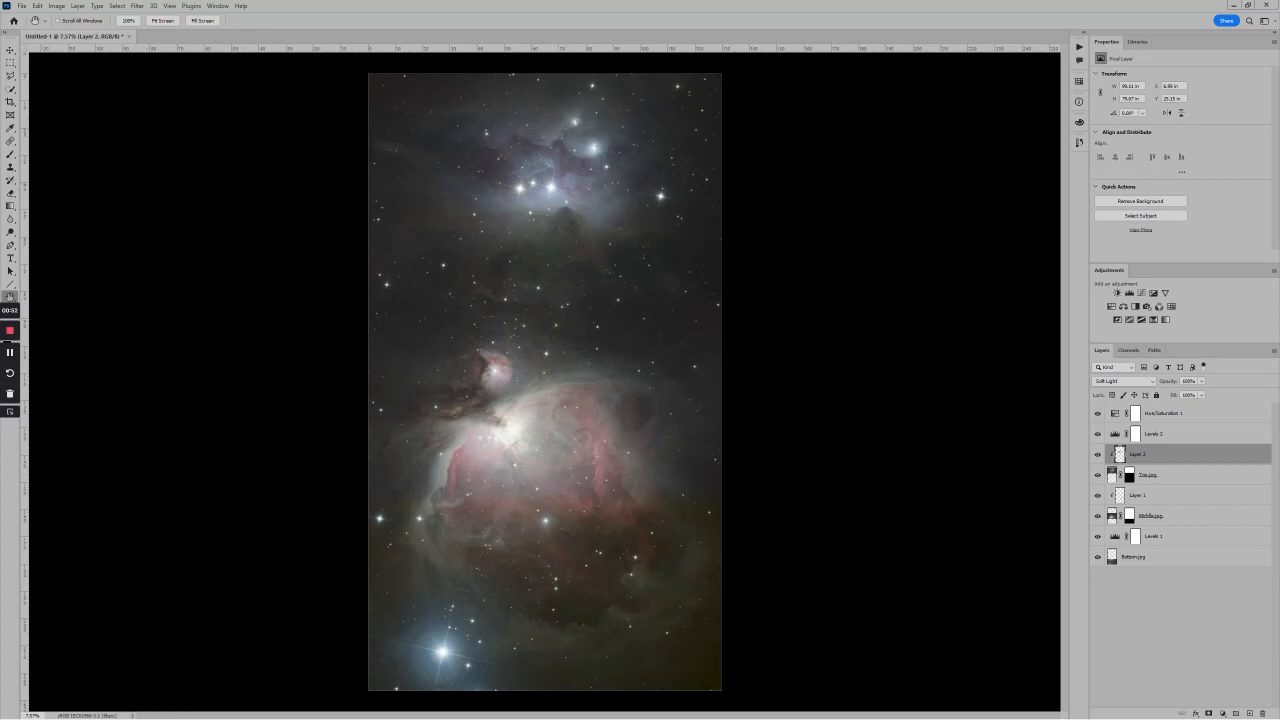
{"action": "left_click_drag", "start_coordinate": [1279, 53], "coordinate": [708, 110]}
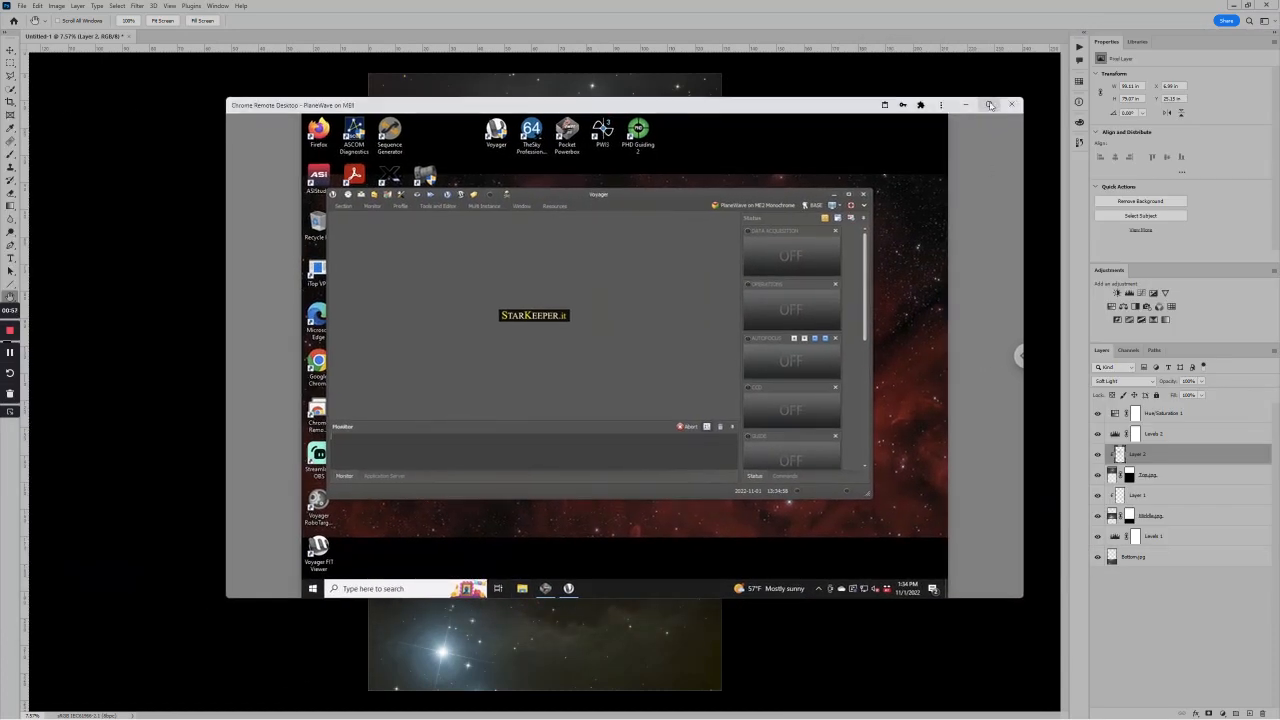
{"action": "left_click", "coordinate": [989, 104]}
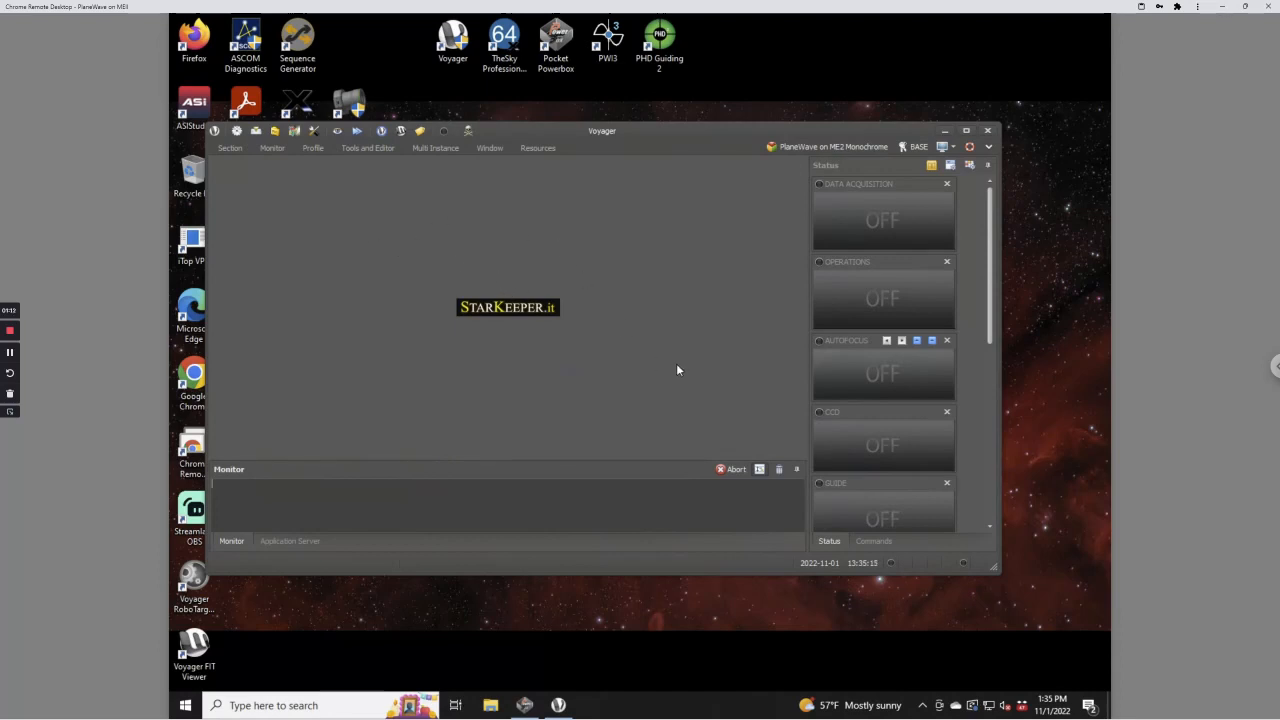
{"action": "left_click", "coordinate": [380, 133]}
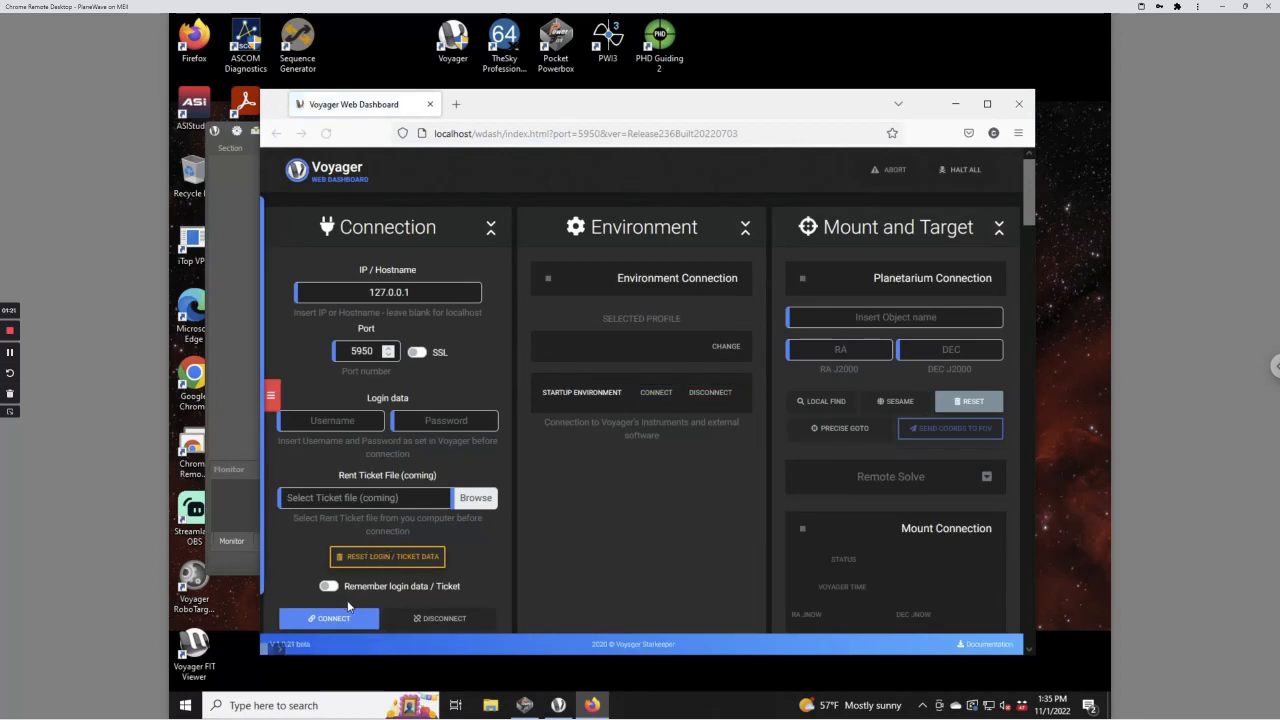
{"action": "left_click", "coordinate": [340, 621]}
{"action": "left_click", "coordinate": [670, 454]}
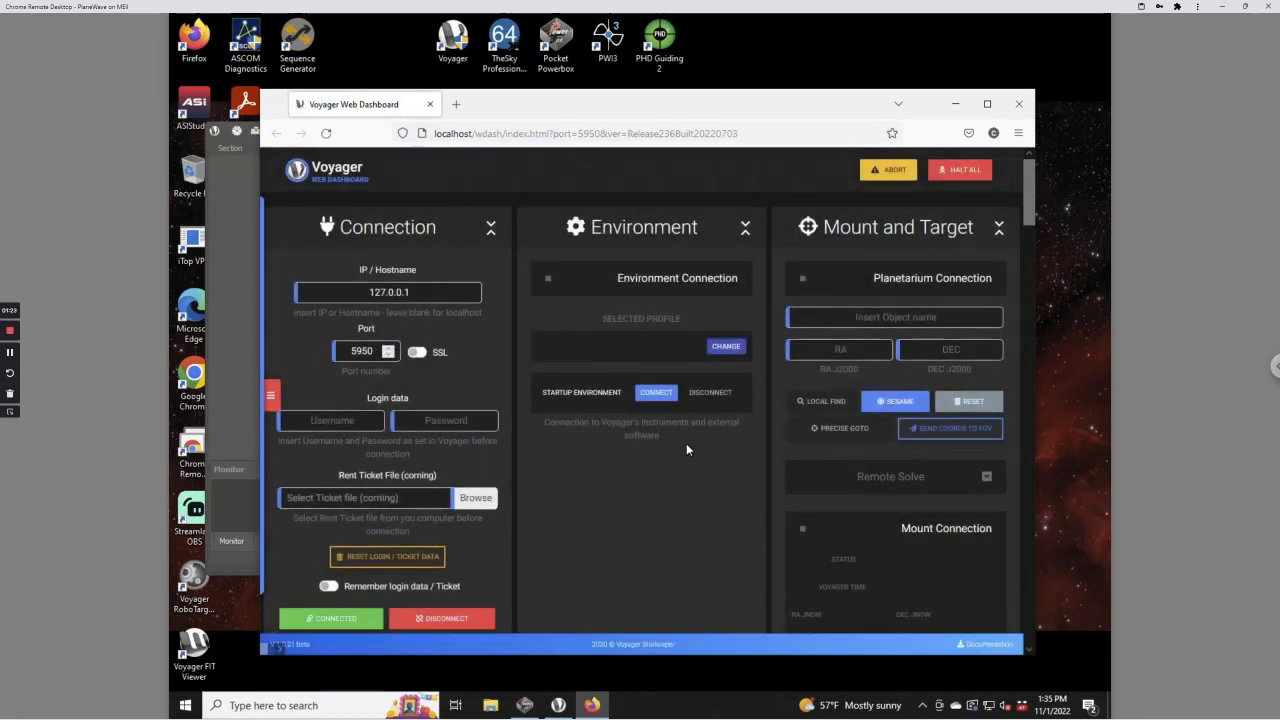
Load the Orion Mosaic target from the RoboClip Manager into the Virtual Field of View.
{"action": "scroll", "coordinate": [686, 445], "scroll_direction": "down", "scroll_amount": 3}
{"action": "scroll", "coordinate": [685, 443], "scroll_direction": "down", "scroll_amount": 8}
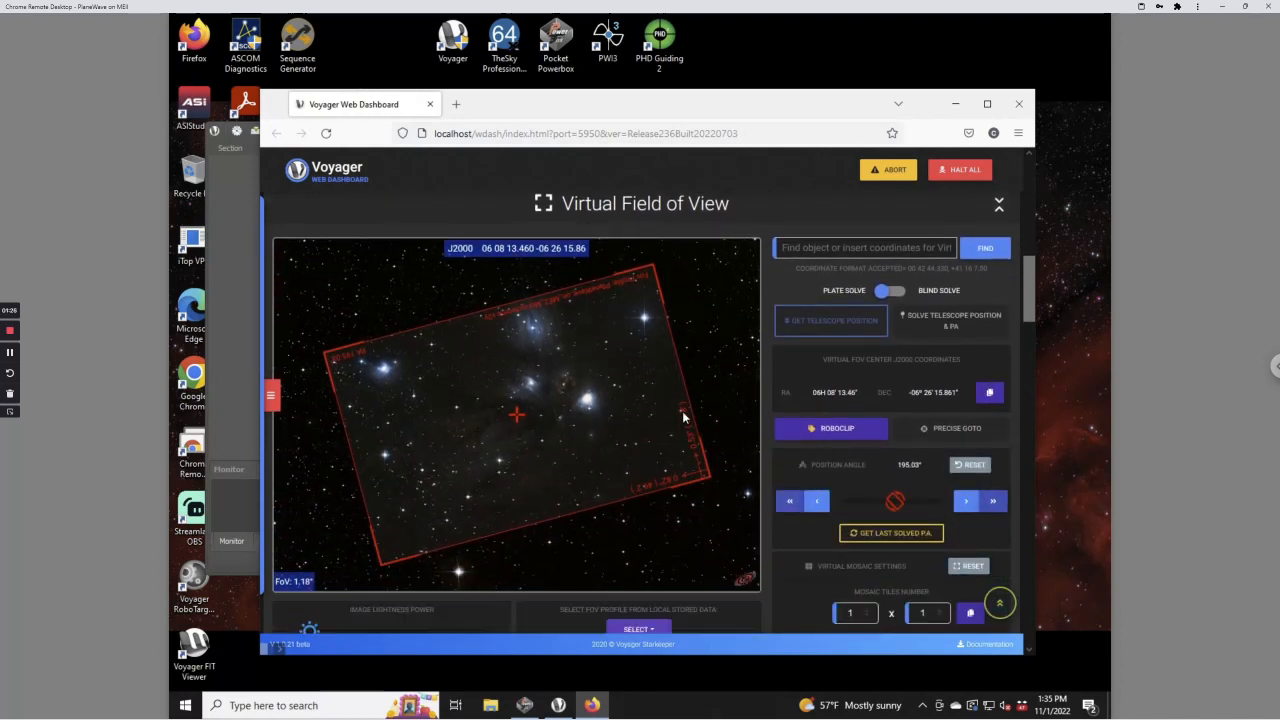
{"action": "left_click", "coordinate": [849, 428]}
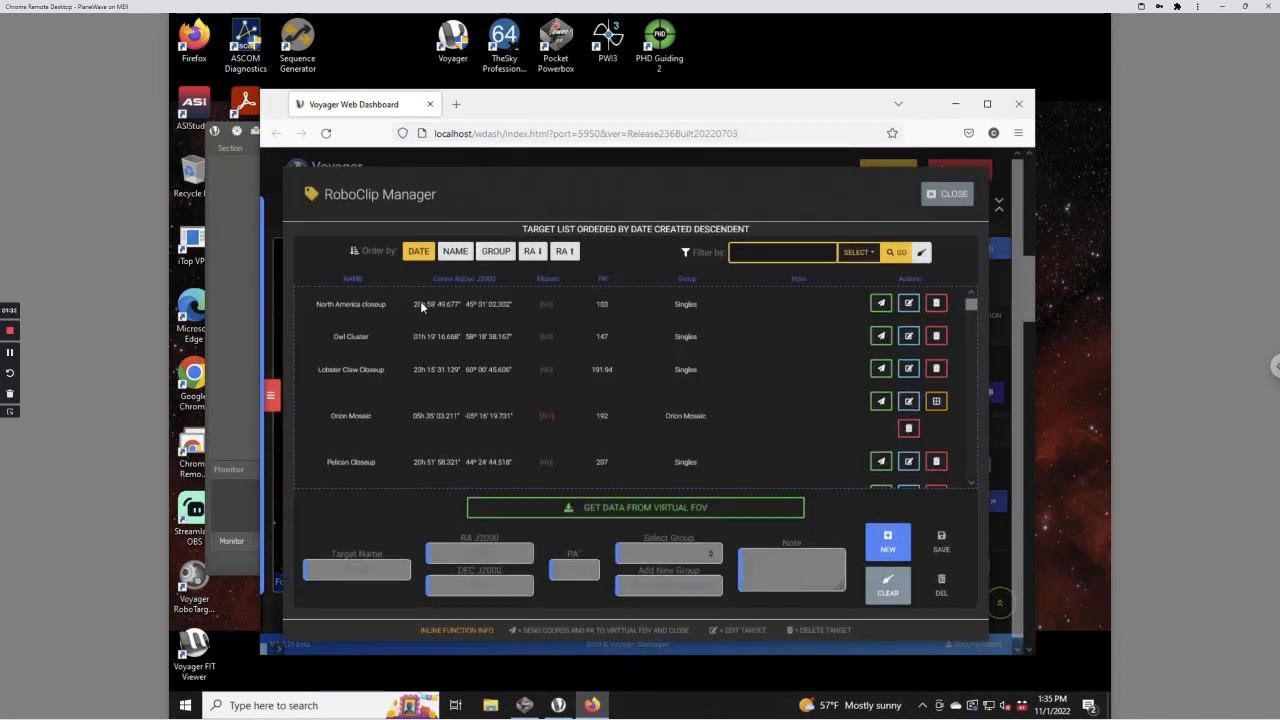
{"action": "scroll", "coordinate": [443, 366], "scroll_direction": "down", "scroll_amount": 1}
{"action": "scroll", "coordinate": [443, 366], "scroll_direction": "down", "scroll_amount": 1}
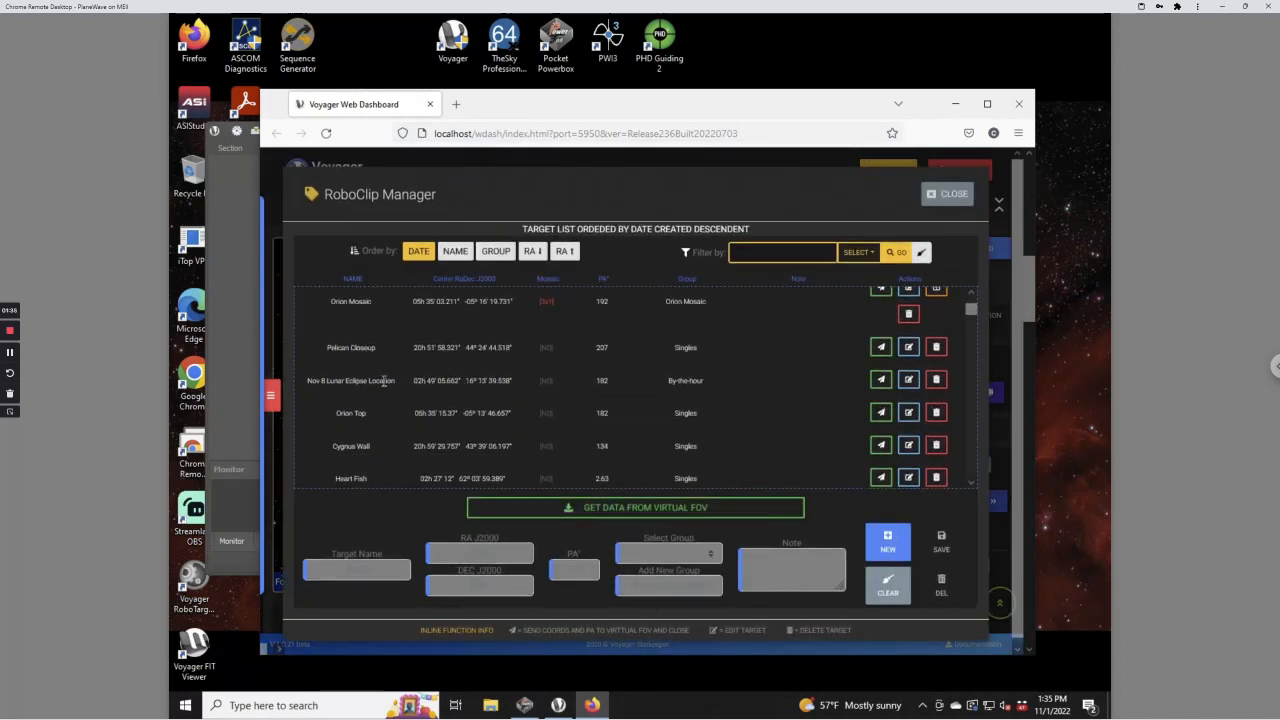
{"action": "scroll", "coordinate": [446, 371], "scroll_direction": "up", "scroll_amount": 2}
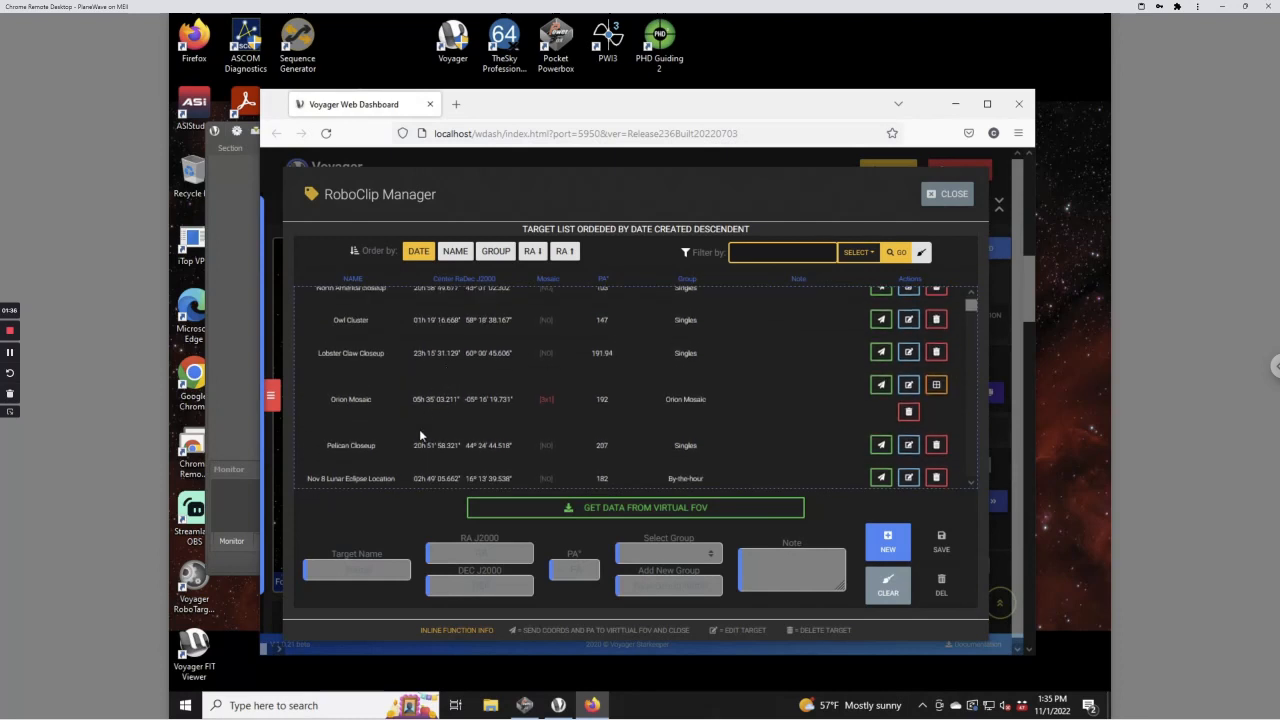
{"action": "left_click", "coordinate": [881, 386]}
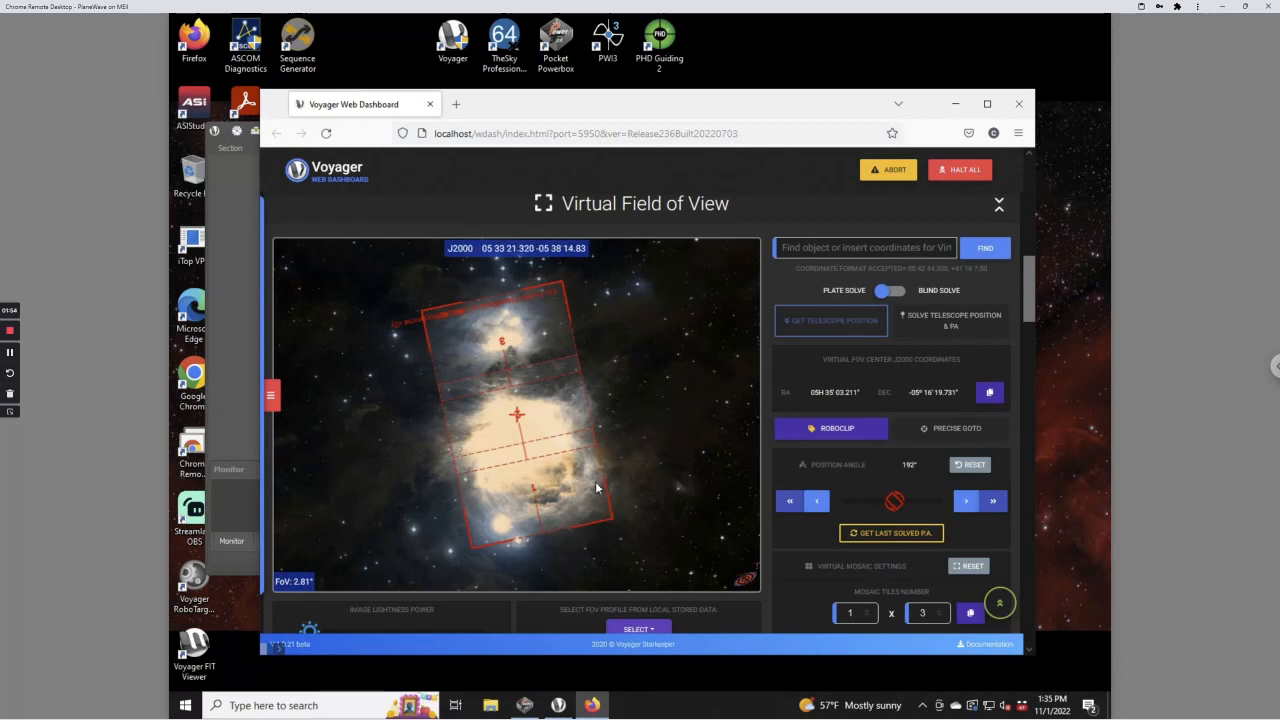
Shift the Orion mosaic's centre slightly in the Virtual Field of View and set the tiles overlap to 11 %.
{"action": "left_click_drag", "start_coordinate": [549, 430], "coordinate": [549, 422]}
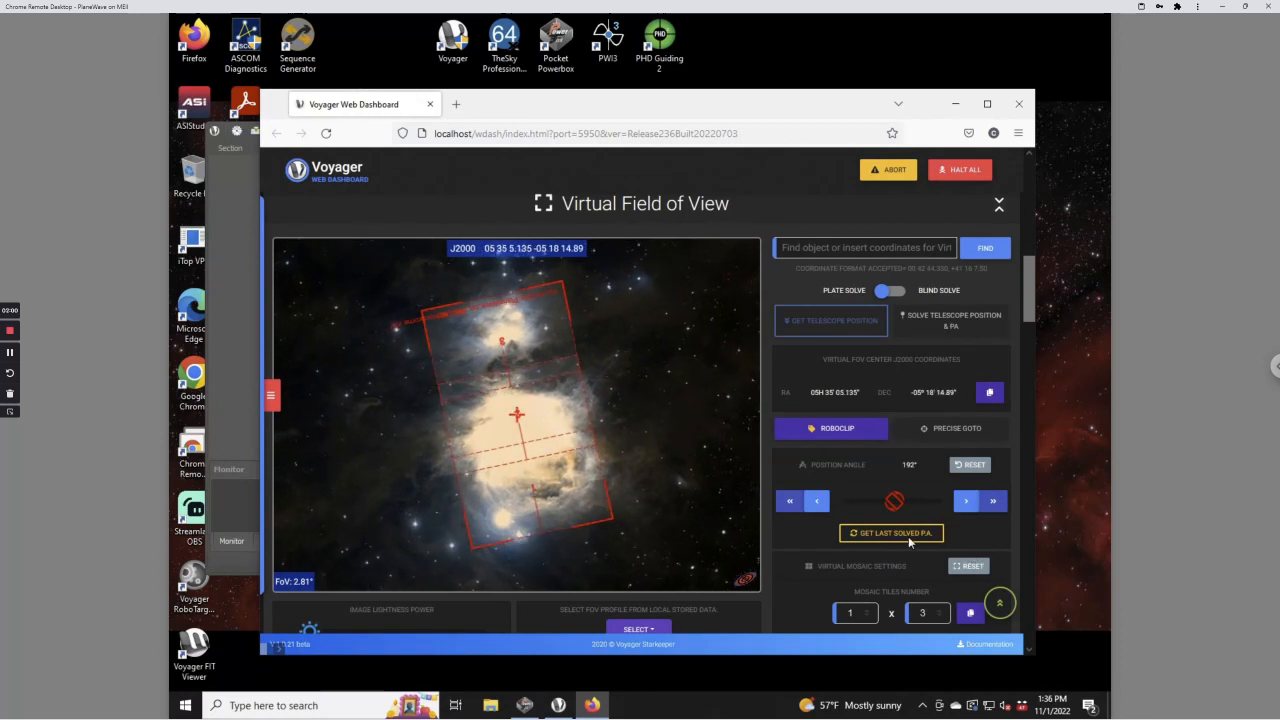
{"action": "scroll", "coordinate": [920, 574], "scroll_direction": "down", "scroll_amount": 2}
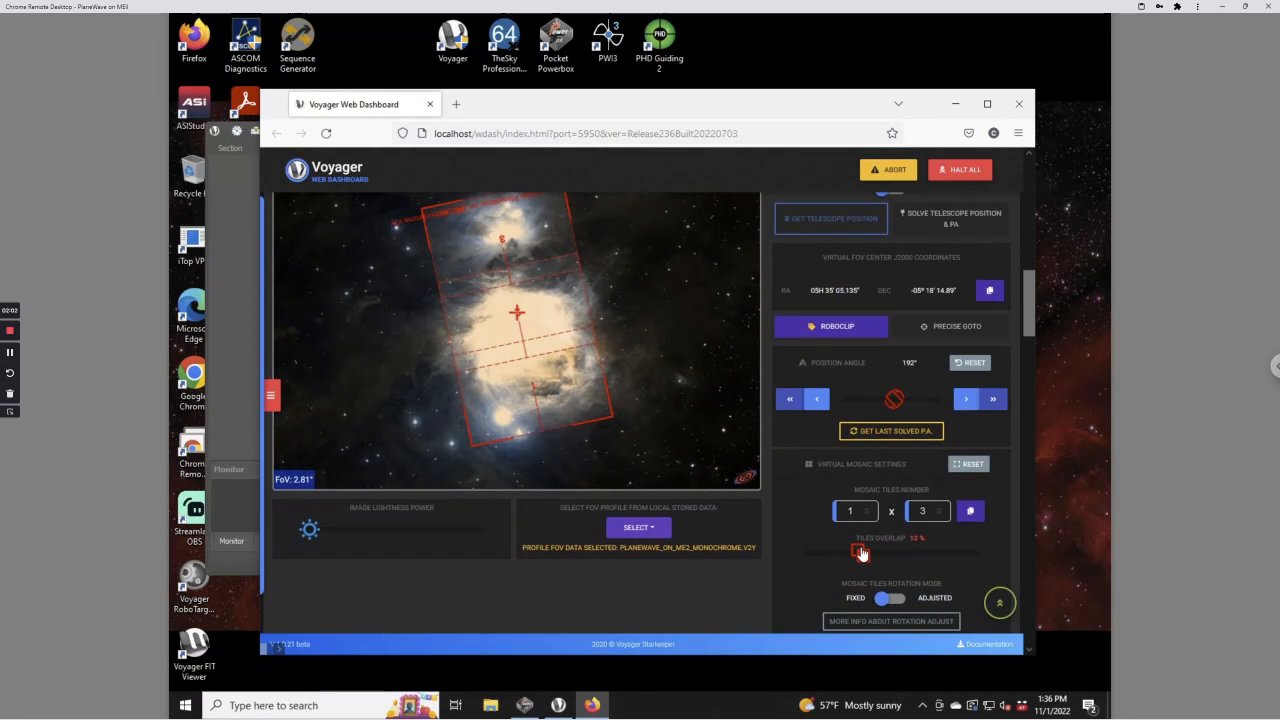
{"action": "left_click_drag", "start_coordinate": [861, 553], "coordinate": [866, 554]}
{"action": "scroll", "coordinate": [660, 391], "scroll_direction": "up", "scroll_amount": 1}
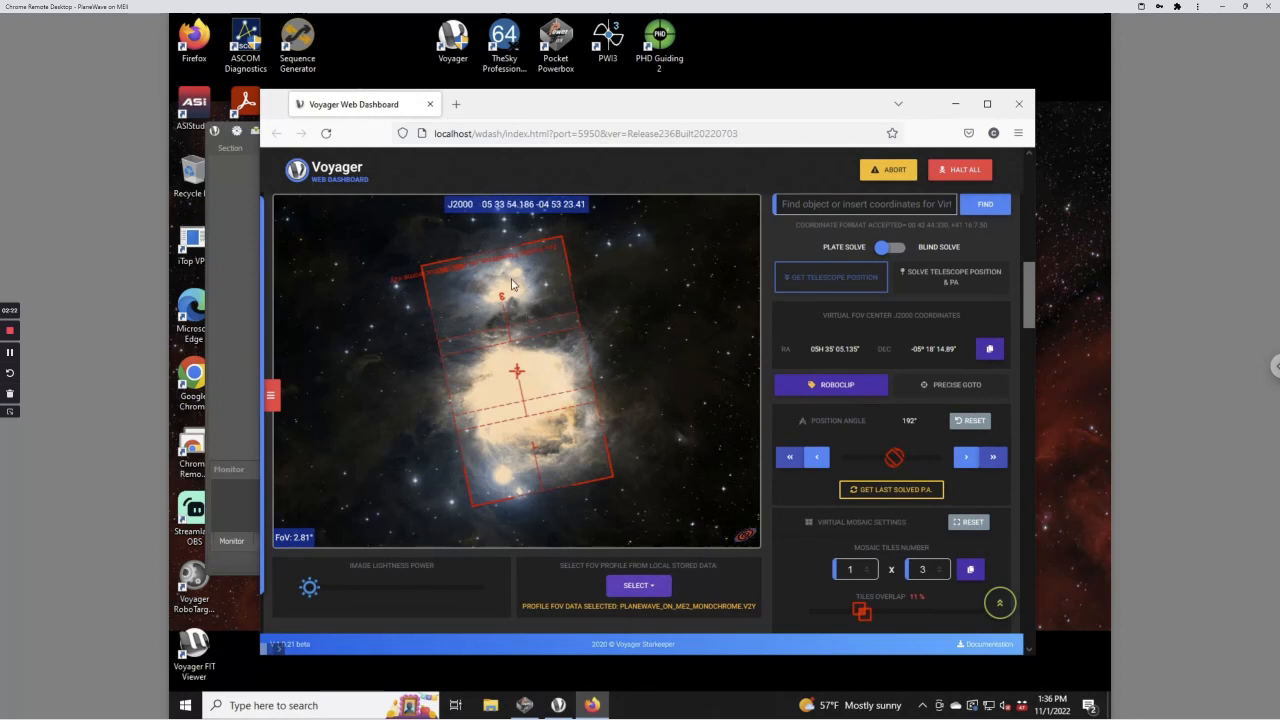
Switch to the Weighted Batch Preprocessing script in PixInsight and view the light-frame file selection without adding files.
{"action": "left_click", "coordinate": [1018, 103]}
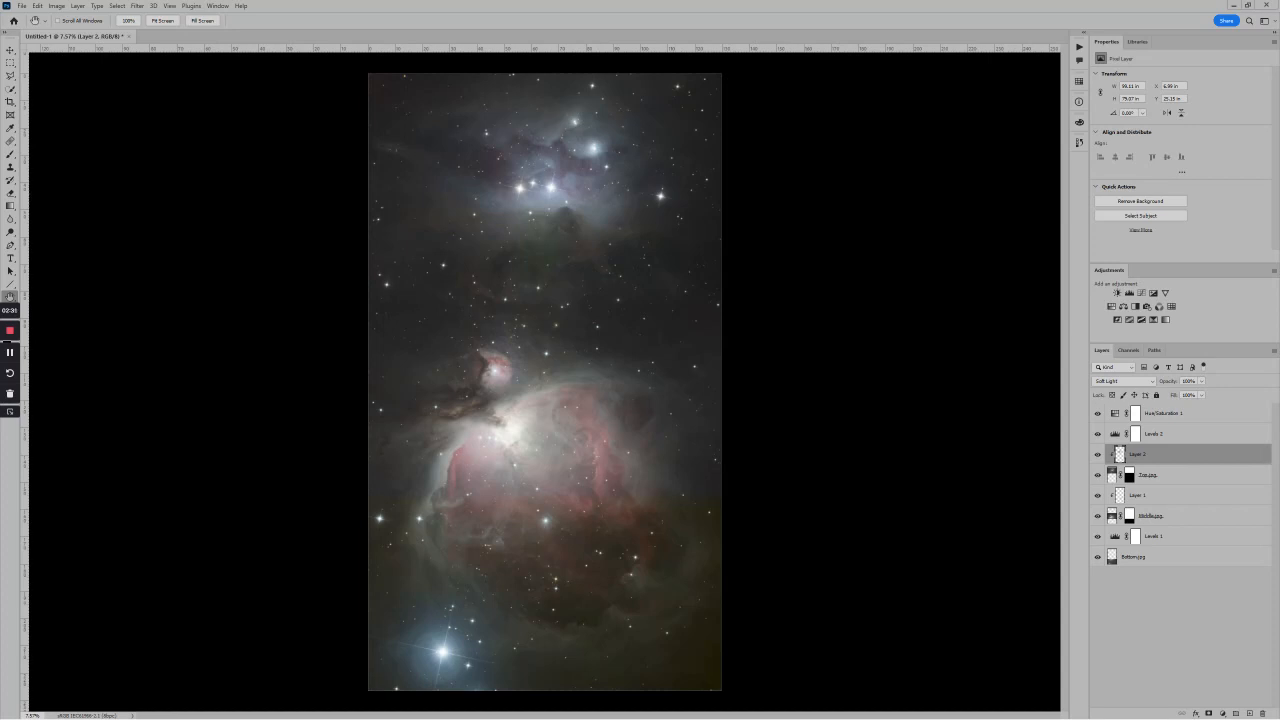
{"action": "key", "text": "alt+Tab"}
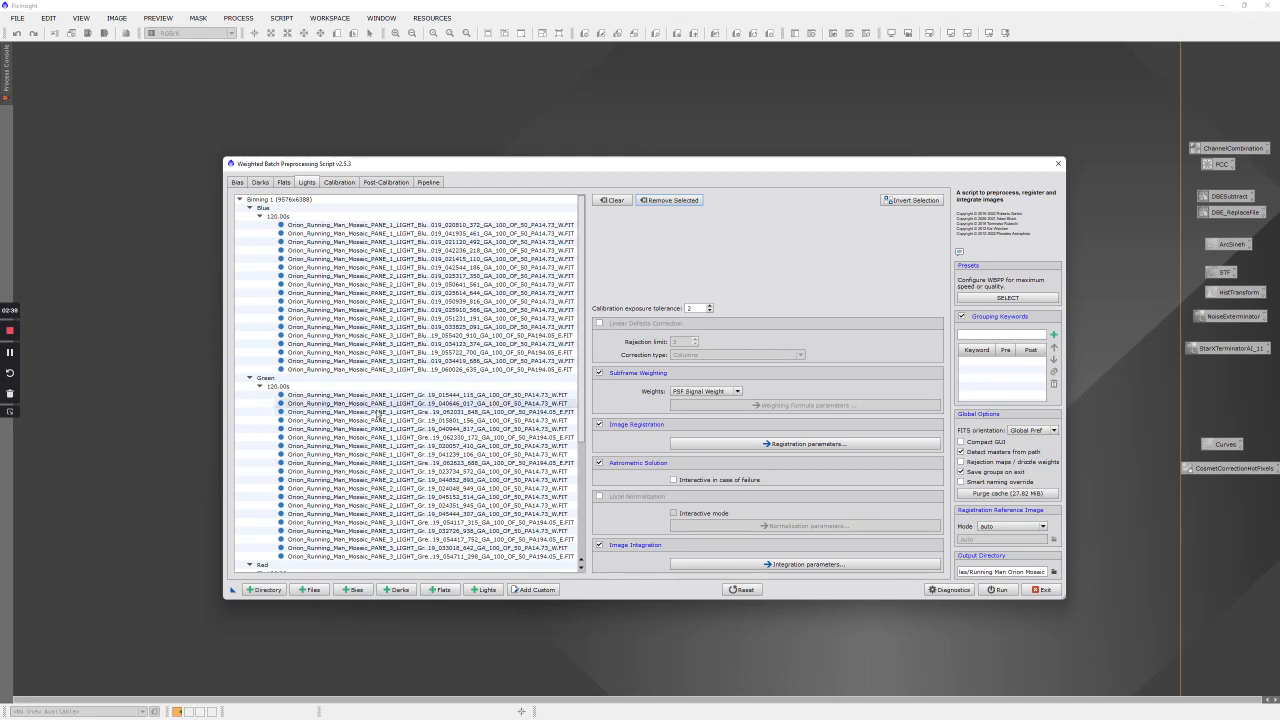
{"action": "left_click", "coordinate": [474, 592]}
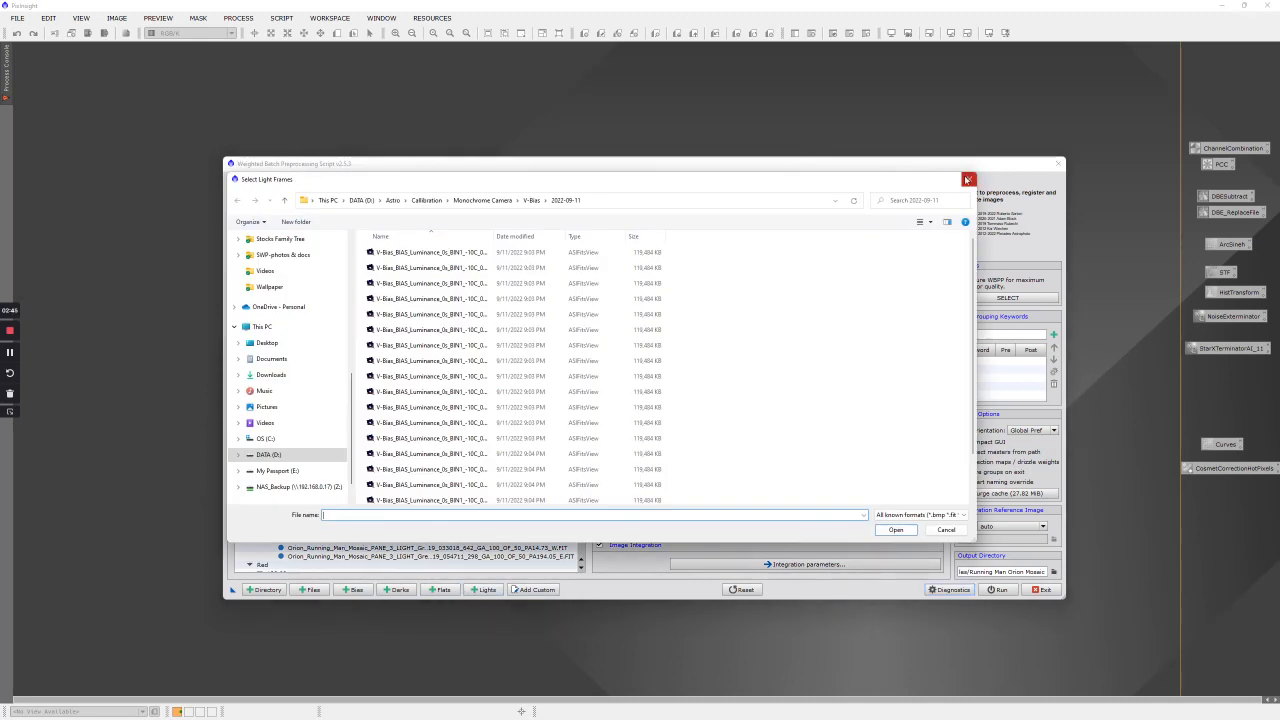
{"action": "left_click", "coordinate": [966, 180]}
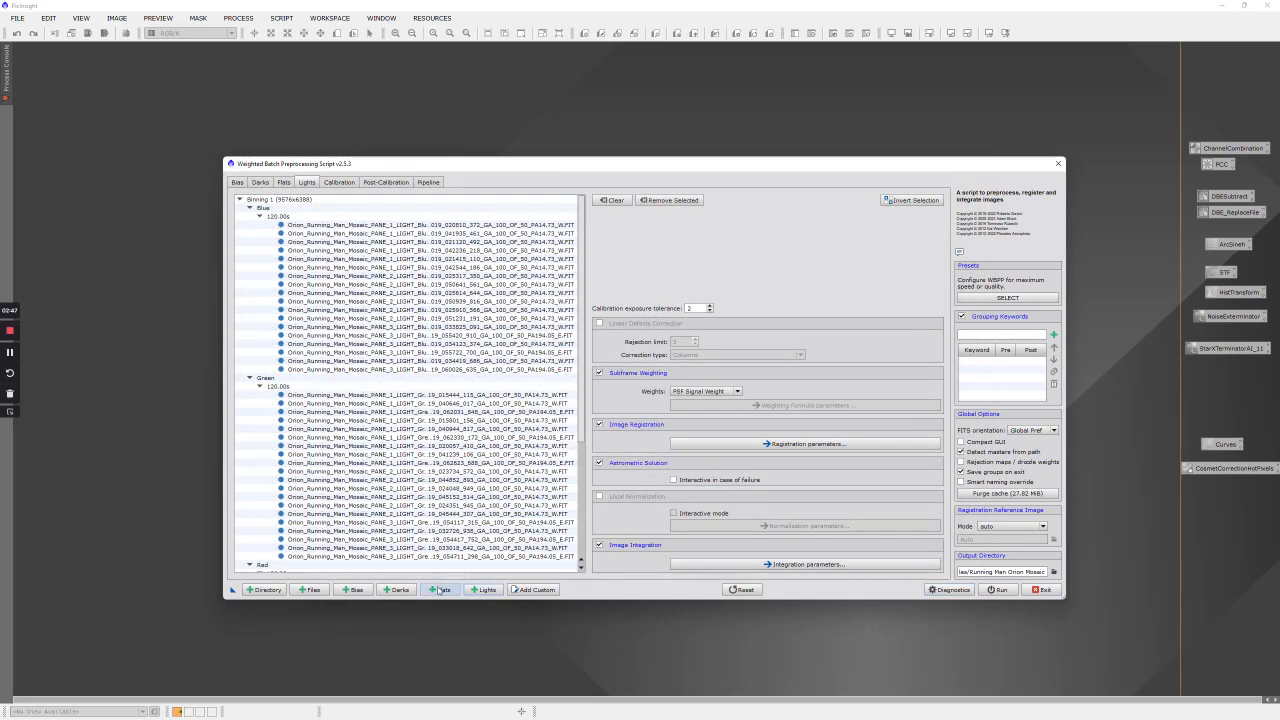
Examine the loaded flat, dark, bias and light frames and how they are grouped for calibration.
{"action": "left_click", "coordinate": [285, 183]}
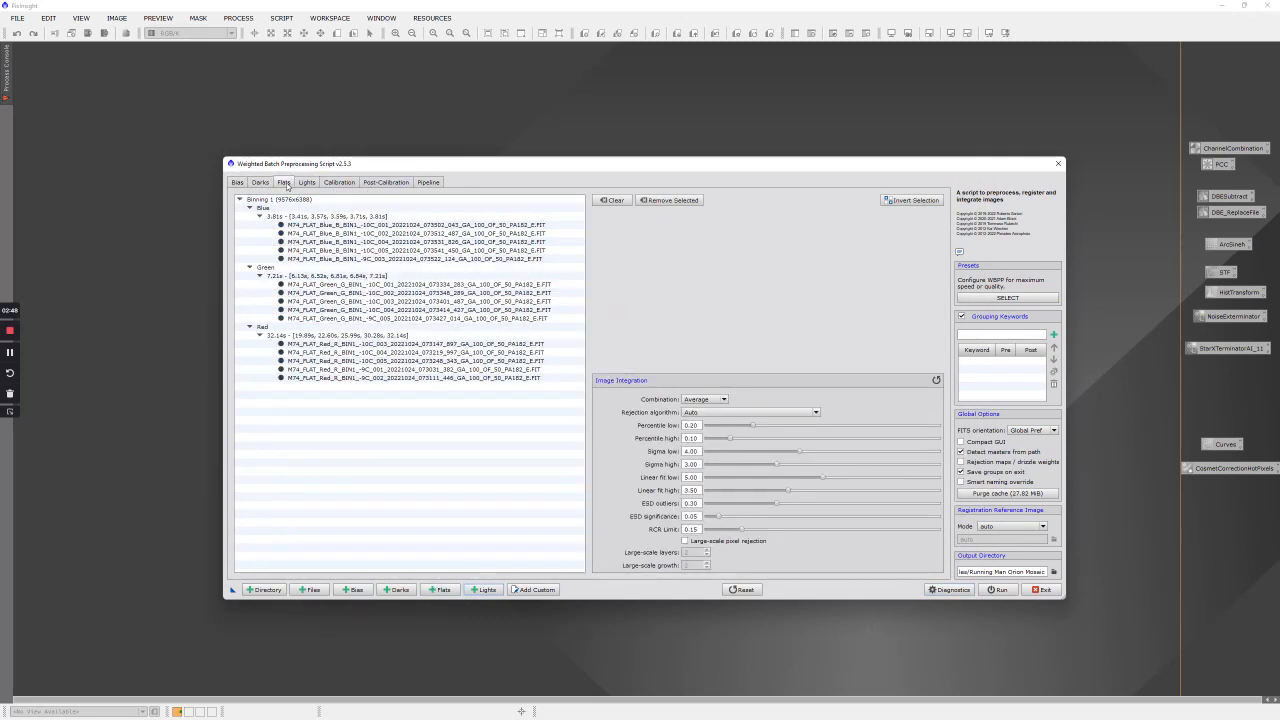
{"action": "left_click", "coordinate": [262, 183]}
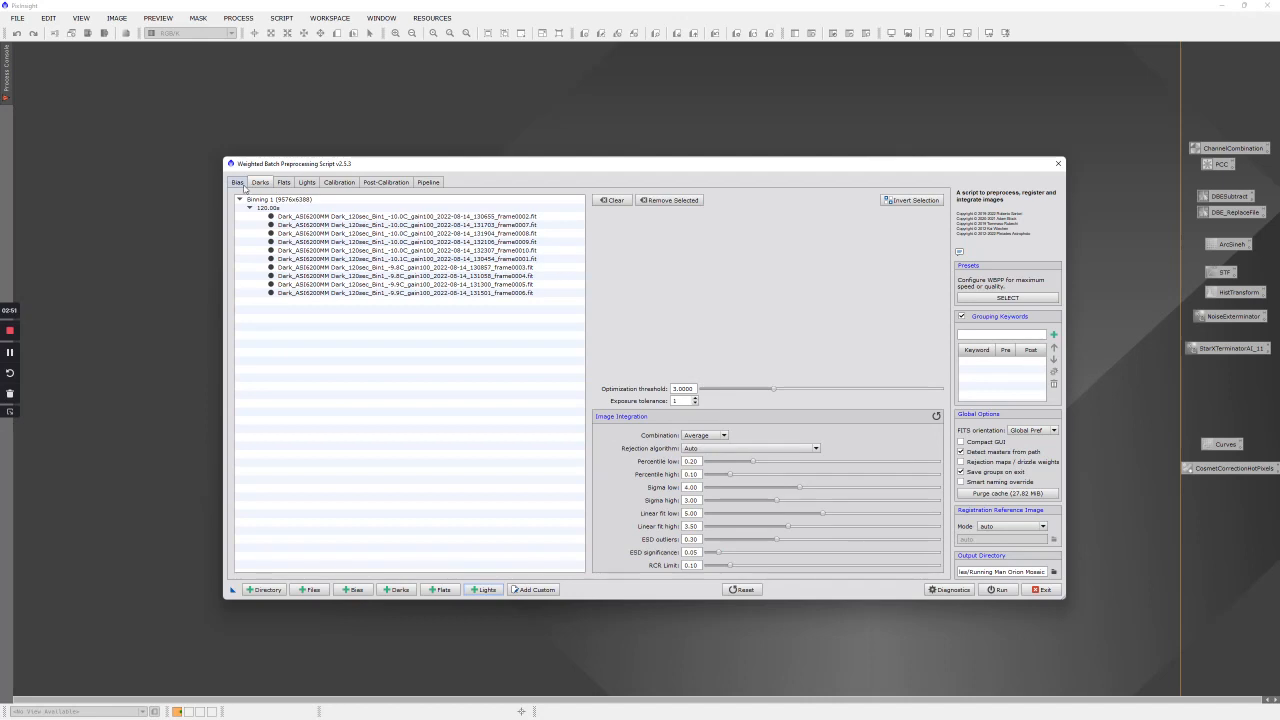
{"action": "left_click", "coordinate": [239, 183]}
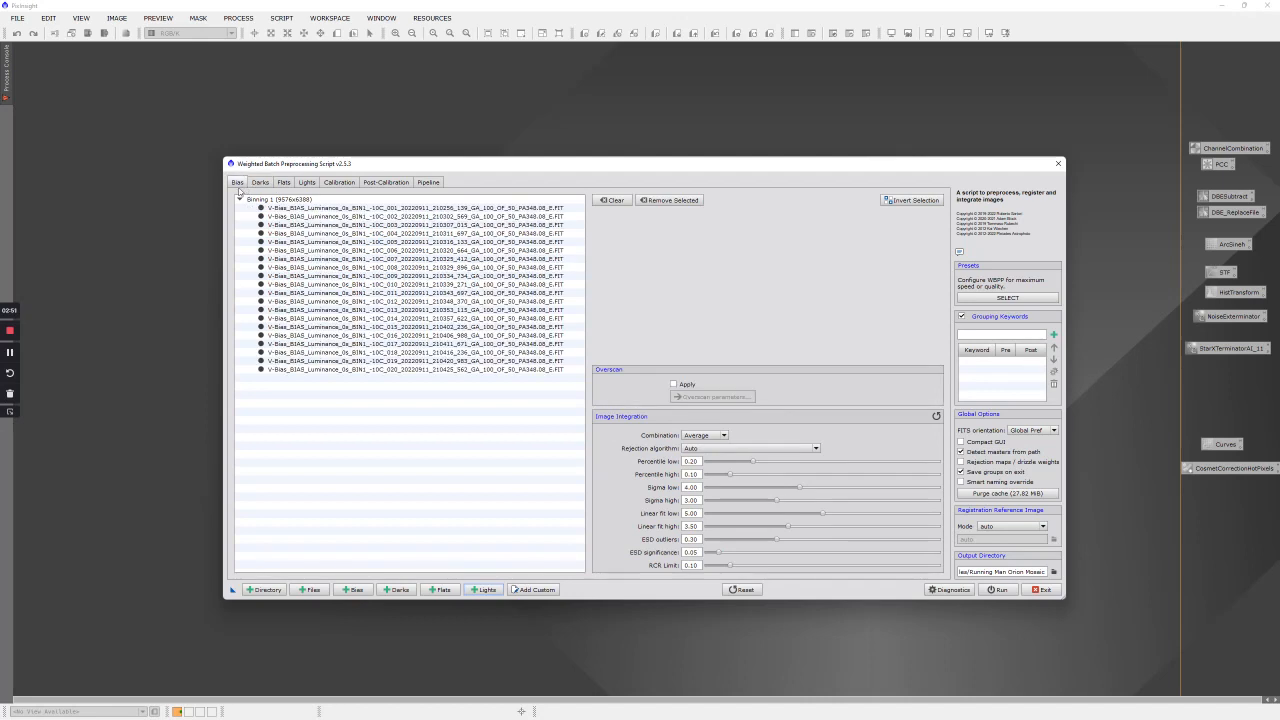
{"action": "left_click", "coordinate": [339, 183]}
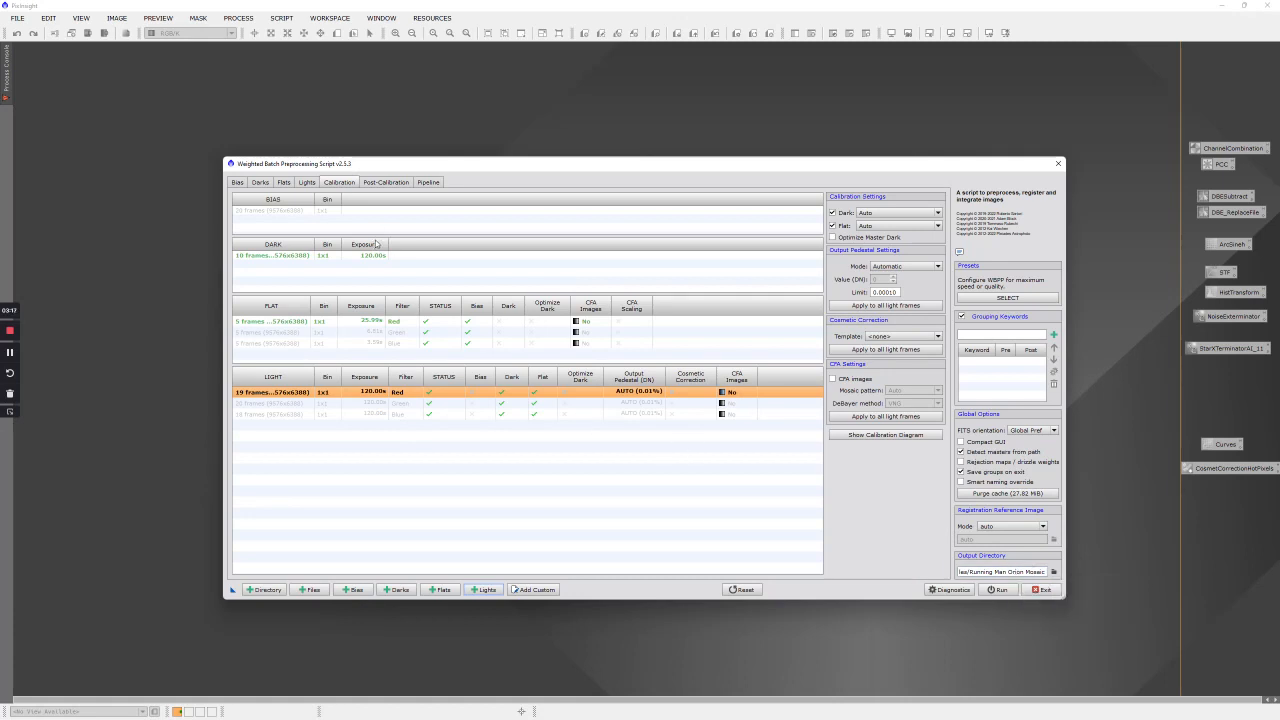
{"action": "left_click", "coordinate": [307, 182]}
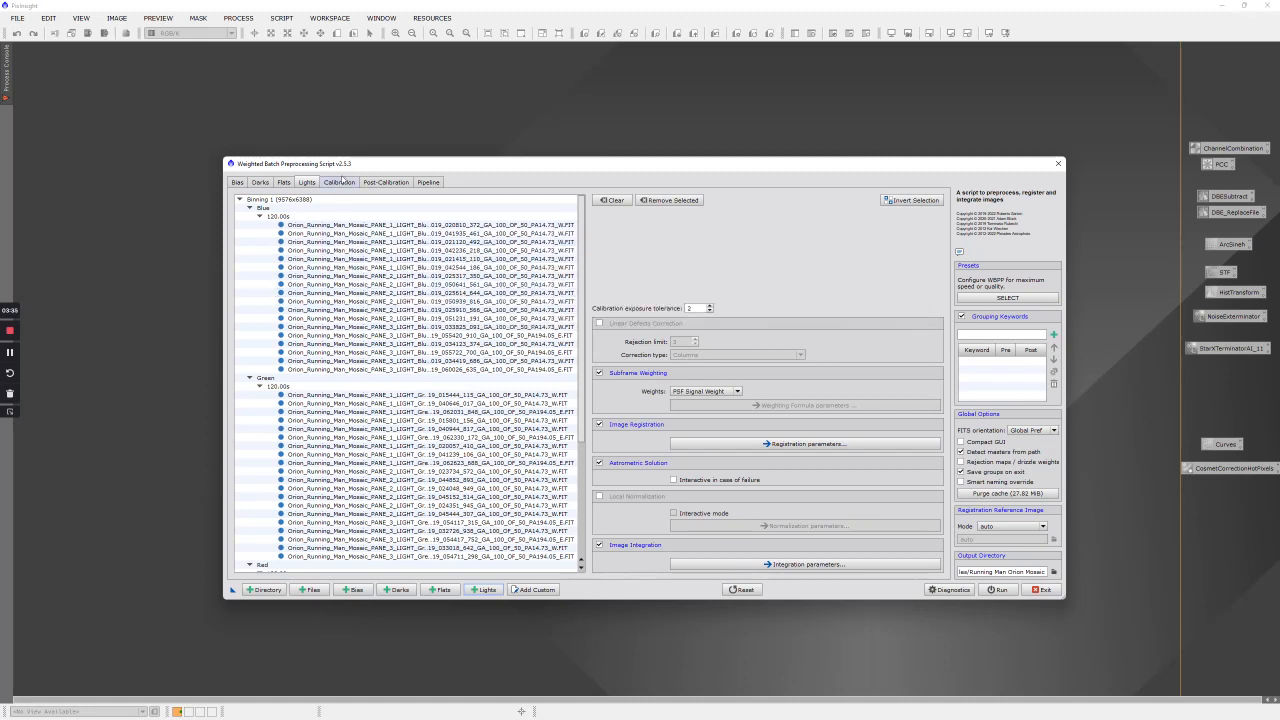
{"action": "left_click", "coordinate": [340, 182]}
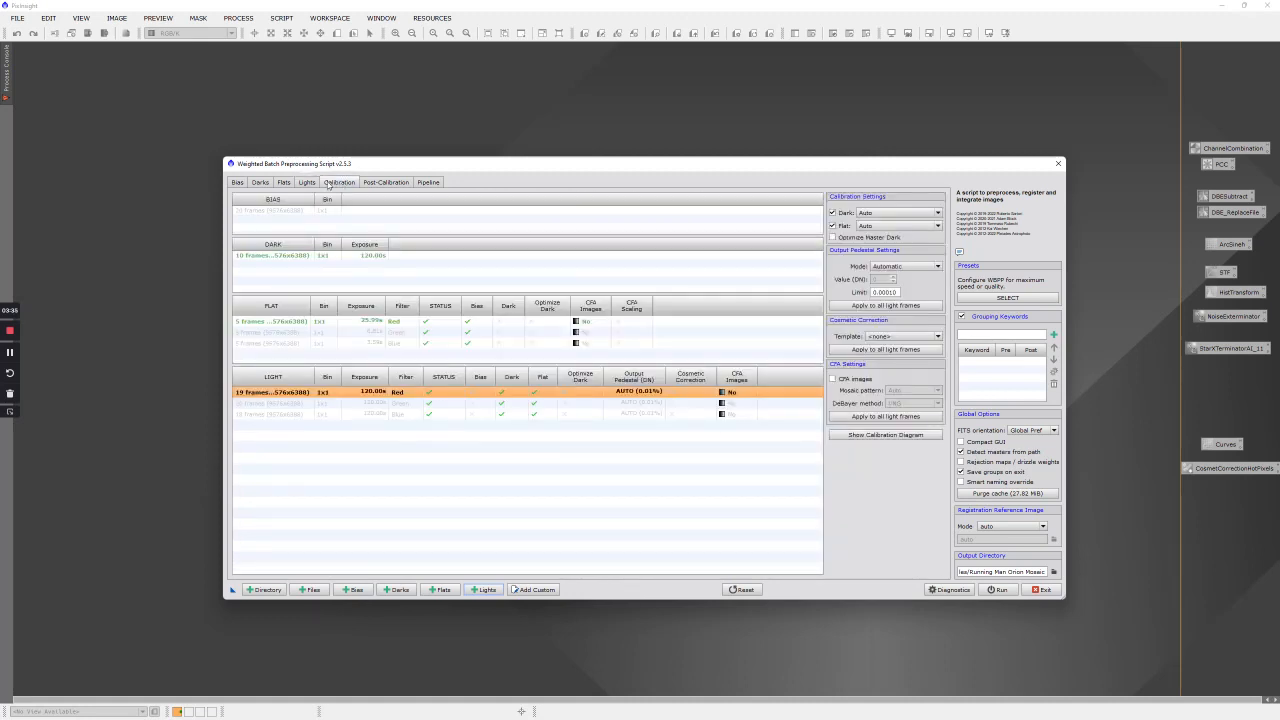
Add PANE as a grouping keyword for the batch preprocessing.
{"action": "left_click", "coordinate": [991, 333]}
{"action": "type", "text": "PANE"}
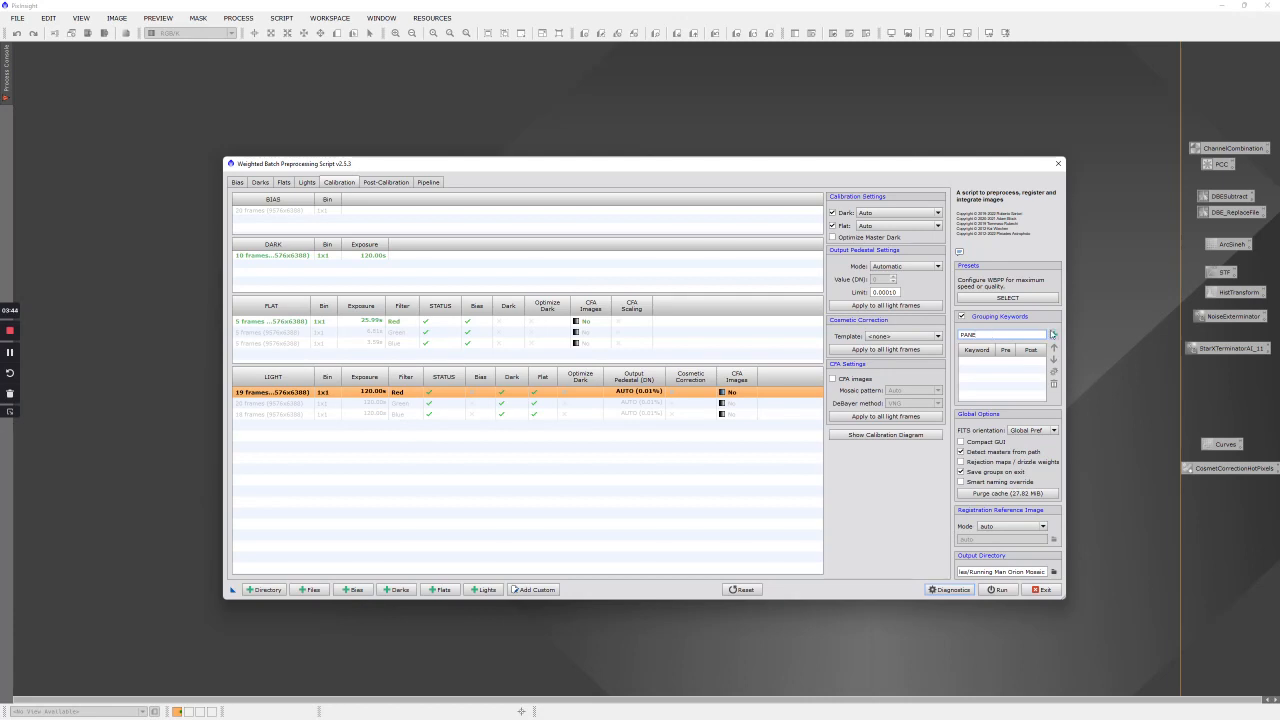
{"action": "left_click", "coordinate": [1053, 335]}
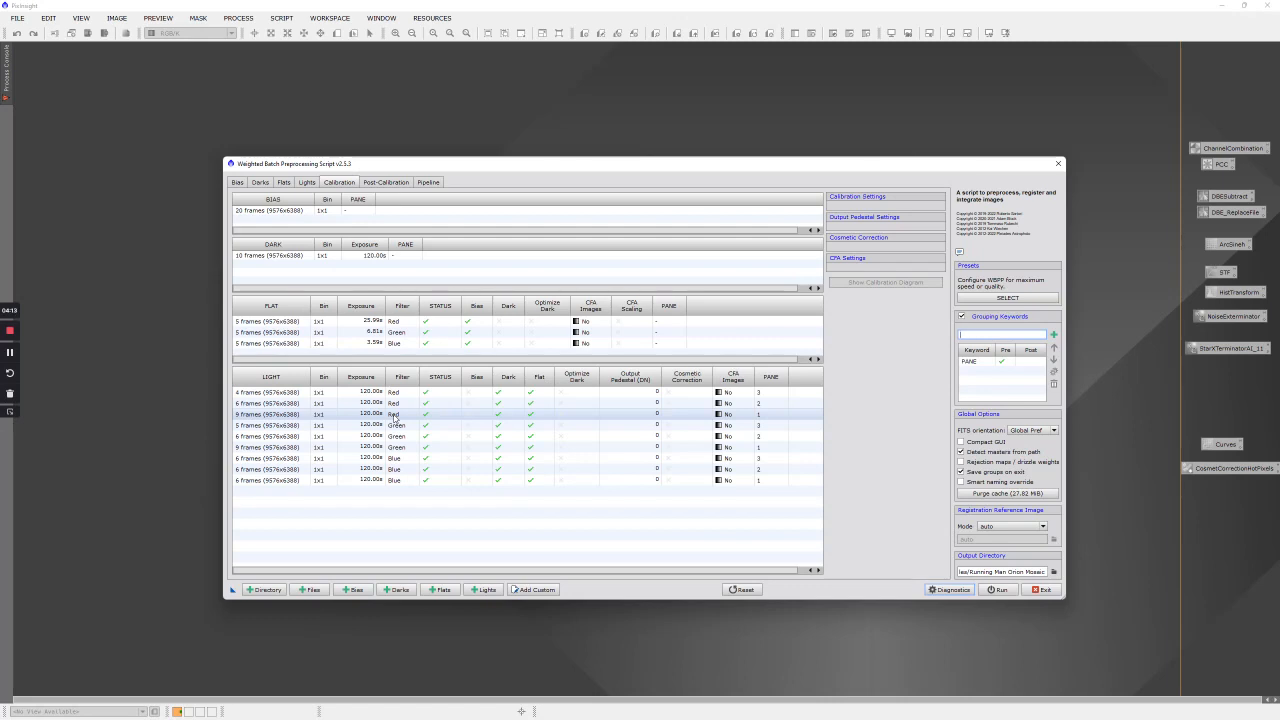
Set the PANE grouping keyword to apply only to the Post phase, with Pre disabled.
{"action": "left_click", "coordinate": [1002, 363]}
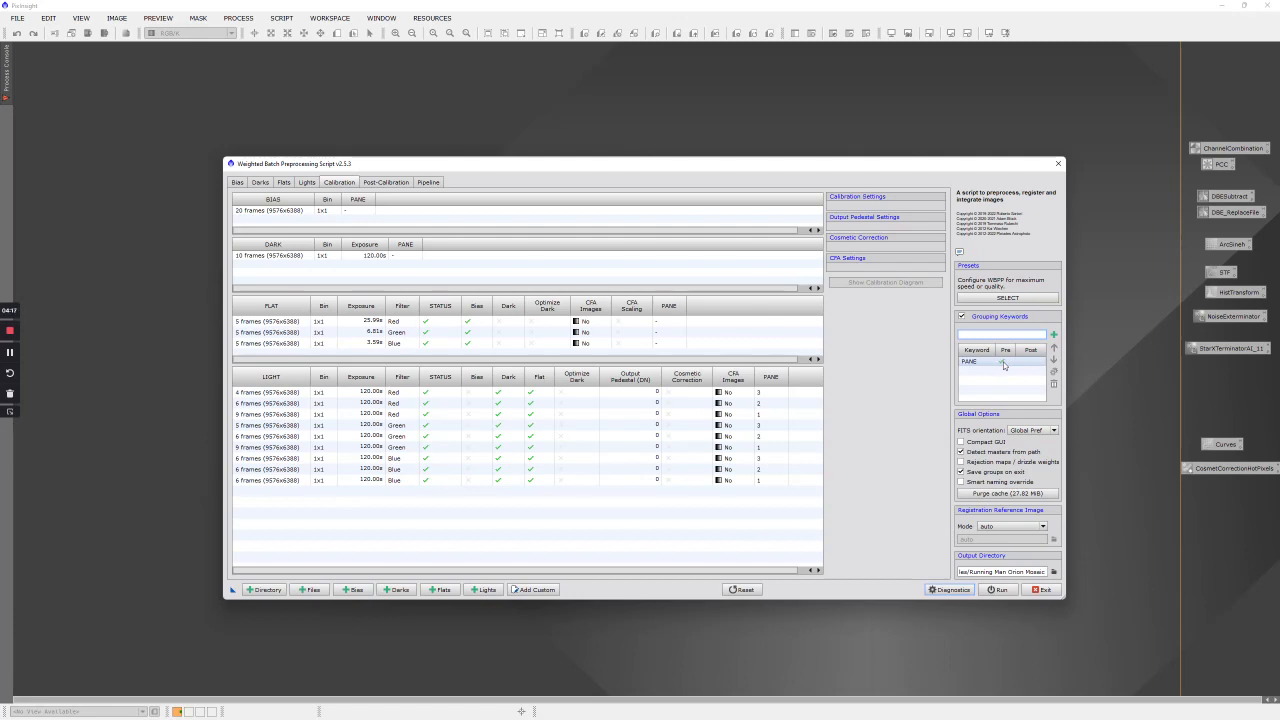
{"action": "left_click", "coordinate": [1002, 363]}
{"action": "left_click", "coordinate": [1026, 360]}
{"action": "left_click", "coordinate": [1053, 372]}
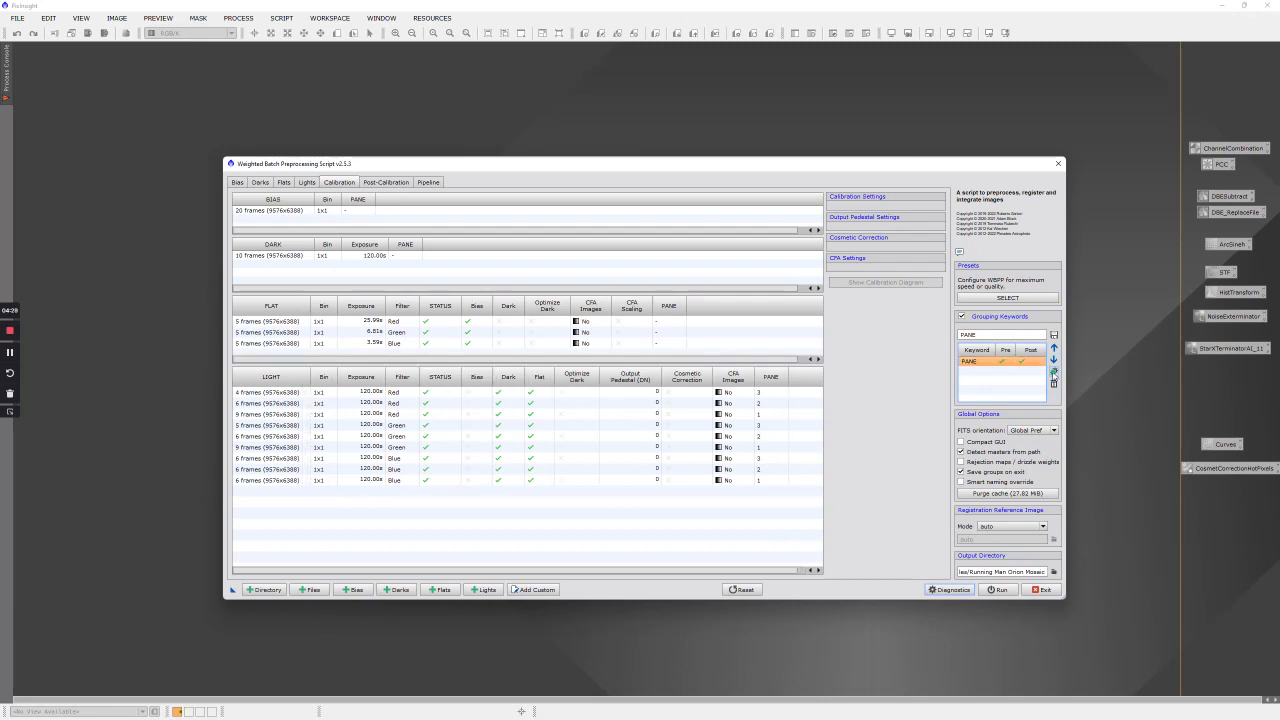
{"action": "left_click", "coordinate": [1053, 372]}
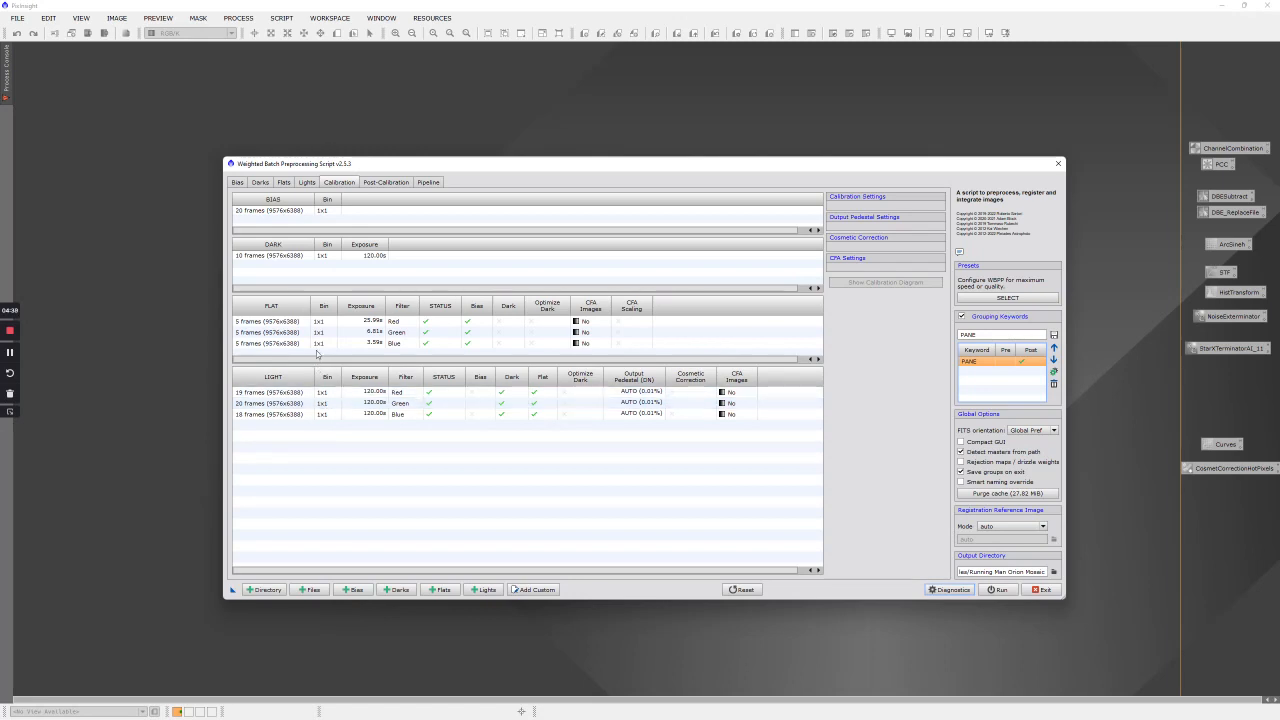
Review the post-calibration light groups and set the registration reference image mode to auto by PANE.
{"action": "left_click", "coordinate": [380, 182]}
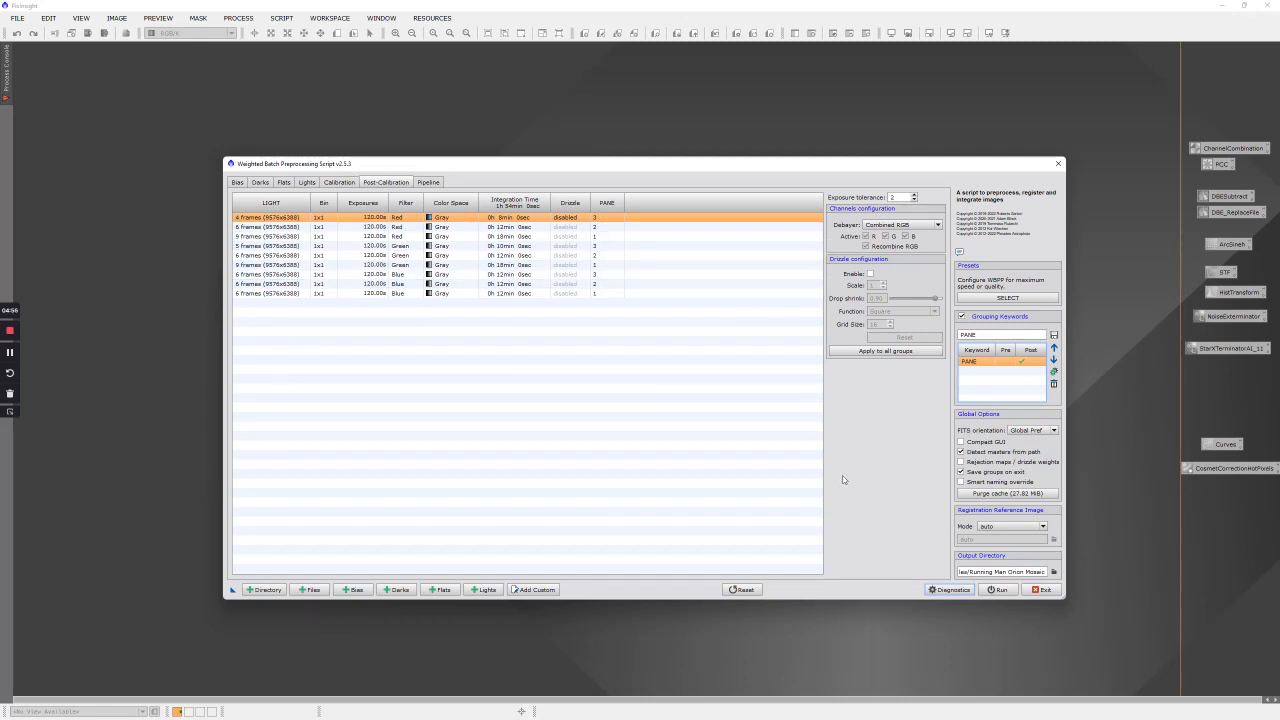
{"action": "left_click", "coordinate": [1036, 528]}
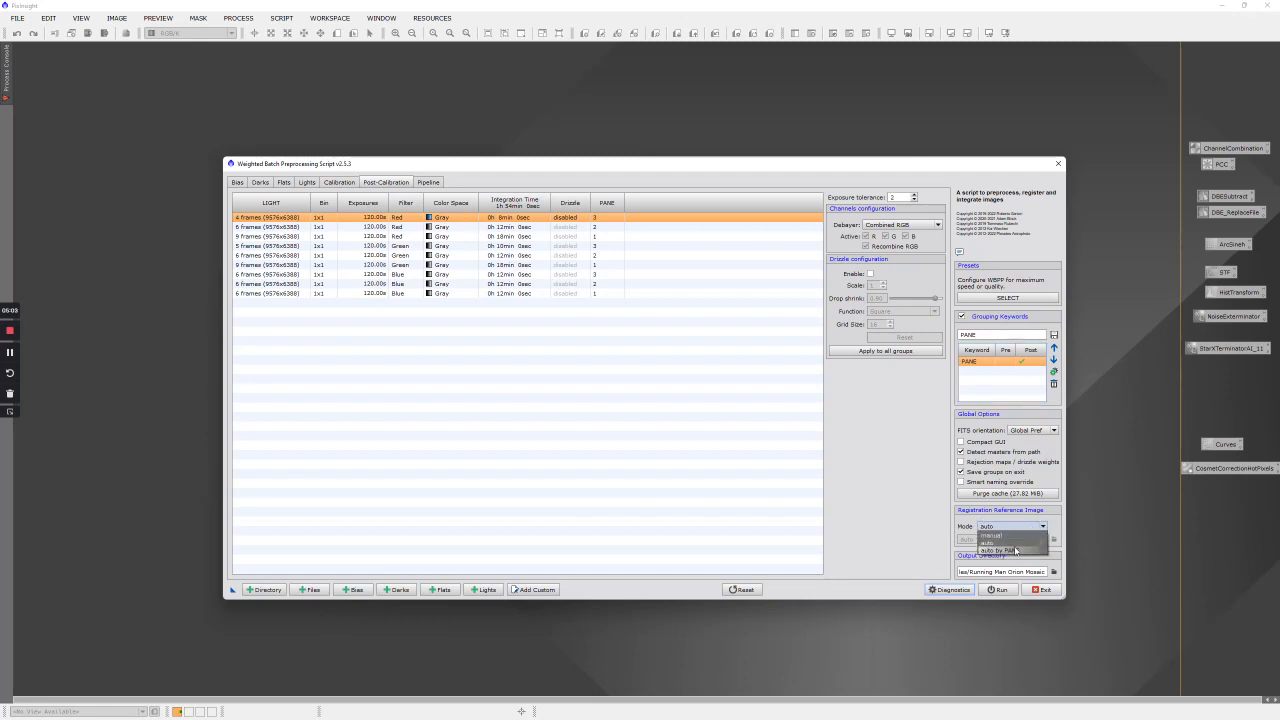
{"action": "left_click", "coordinate": [1015, 550]}
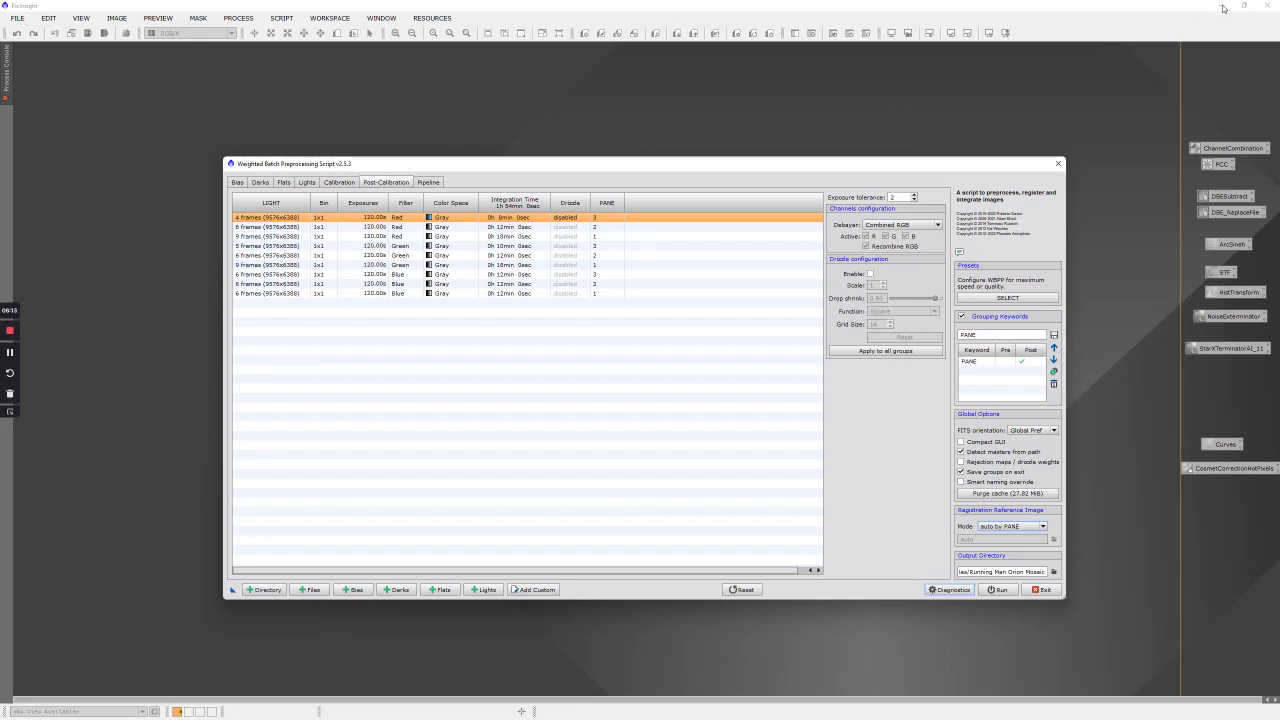
Exit the preprocessing script and switch to Photoshop to close the Untitled-1 document without saving.
{"action": "left_click", "coordinate": [1058, 163]}
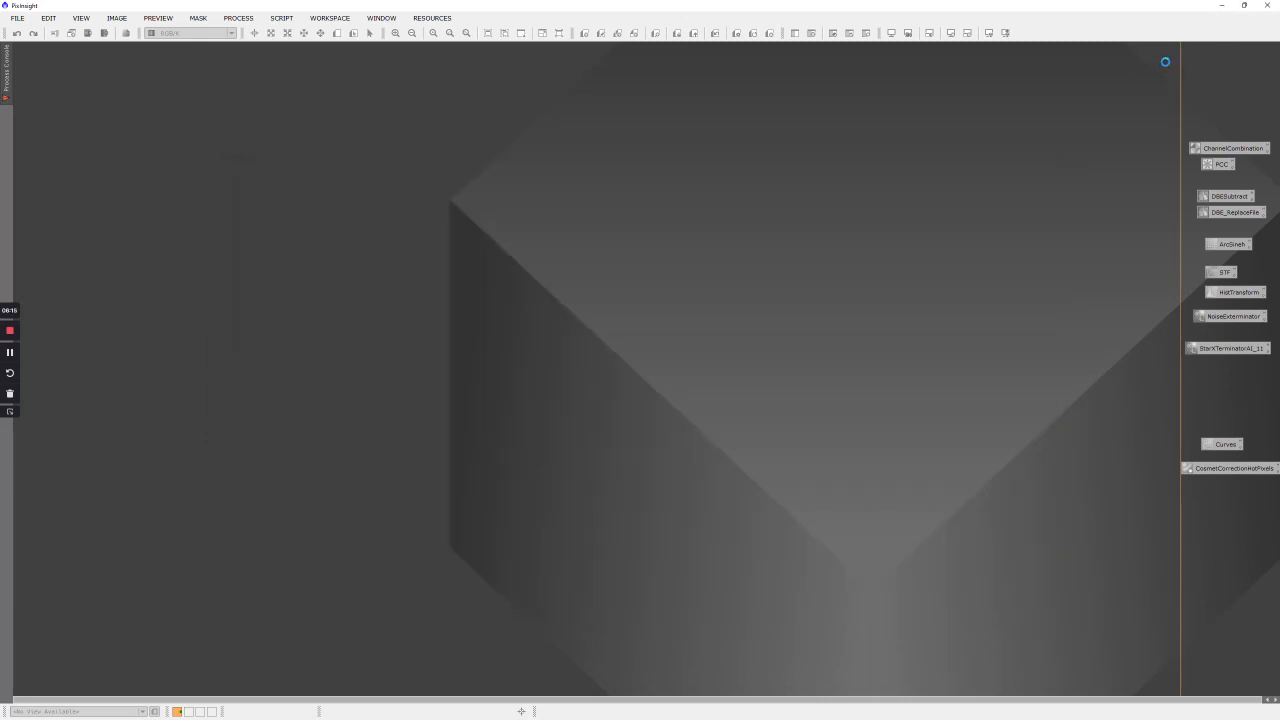
{"action": "left_click", "coordinate": [1224, 6]}
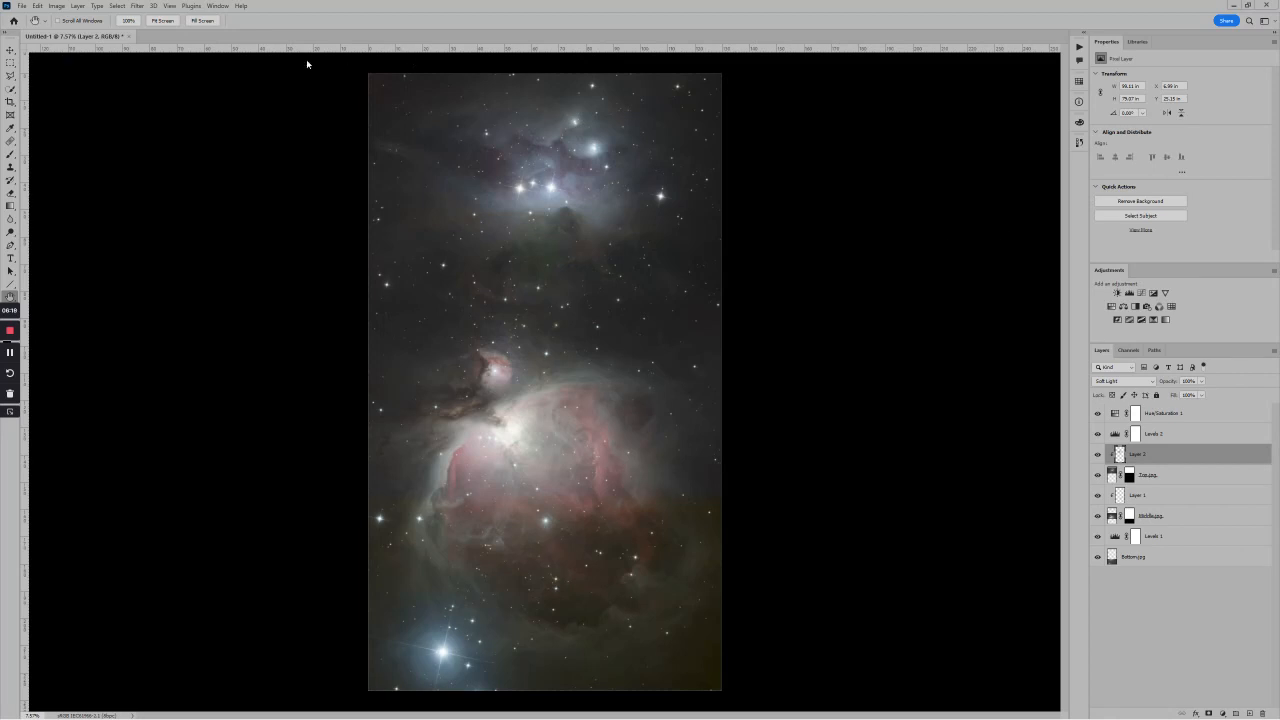
{"action": "left_click", "coordinate": [129, 36]}
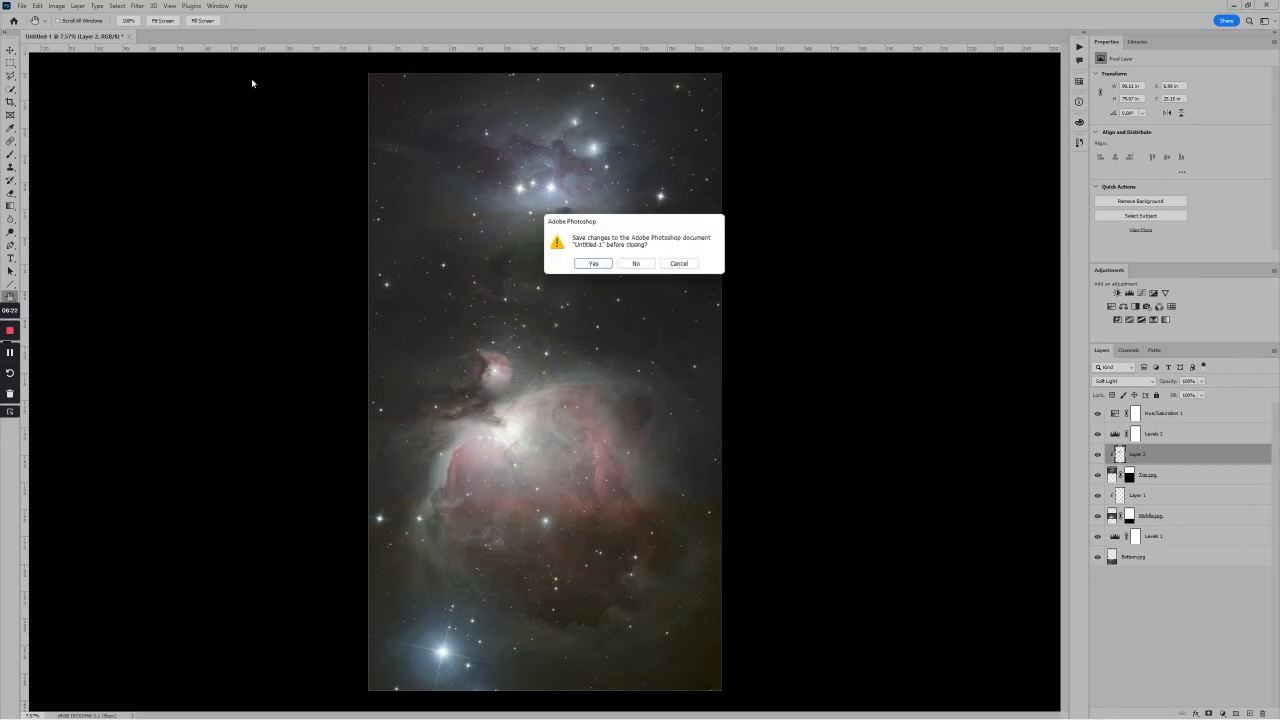
{"action": "left_click", "coordinate": [640, 264]}
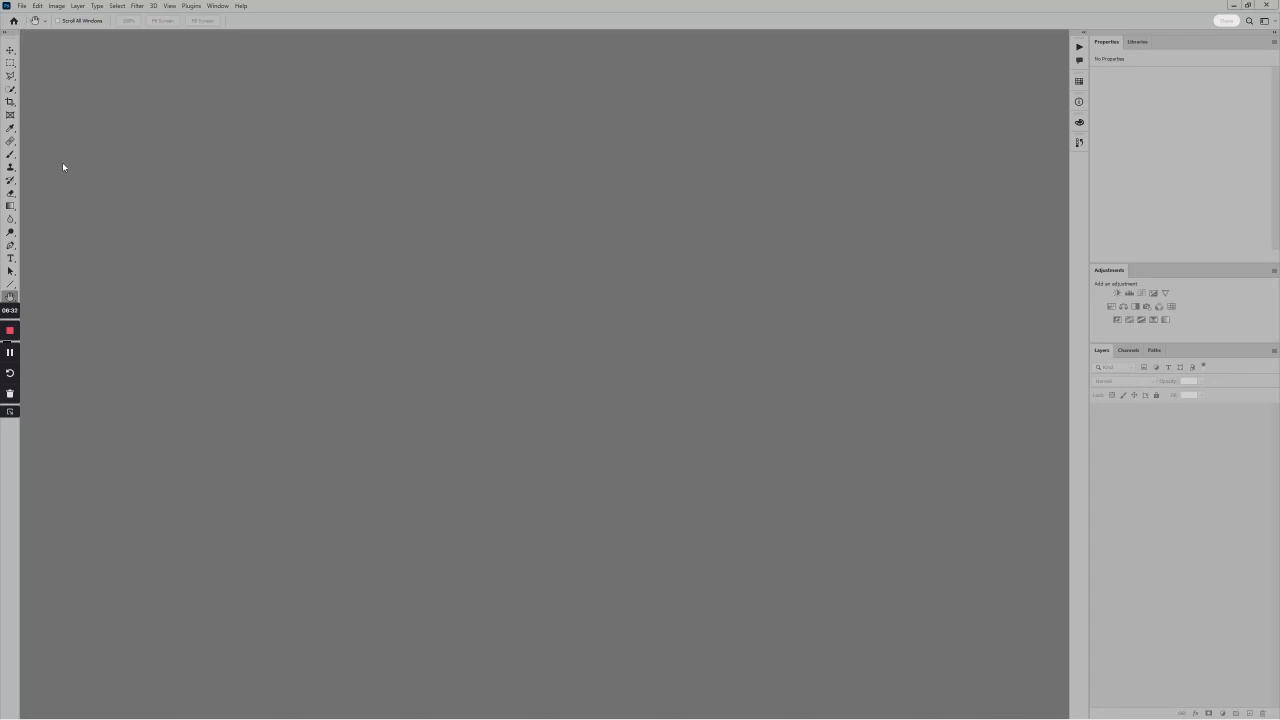
Load the Bottom, Middle and Top images from the Standard folder into one document as a layer stack, without automatic alignment.
{"action": "left_click", "coordinate": [21, 6]}
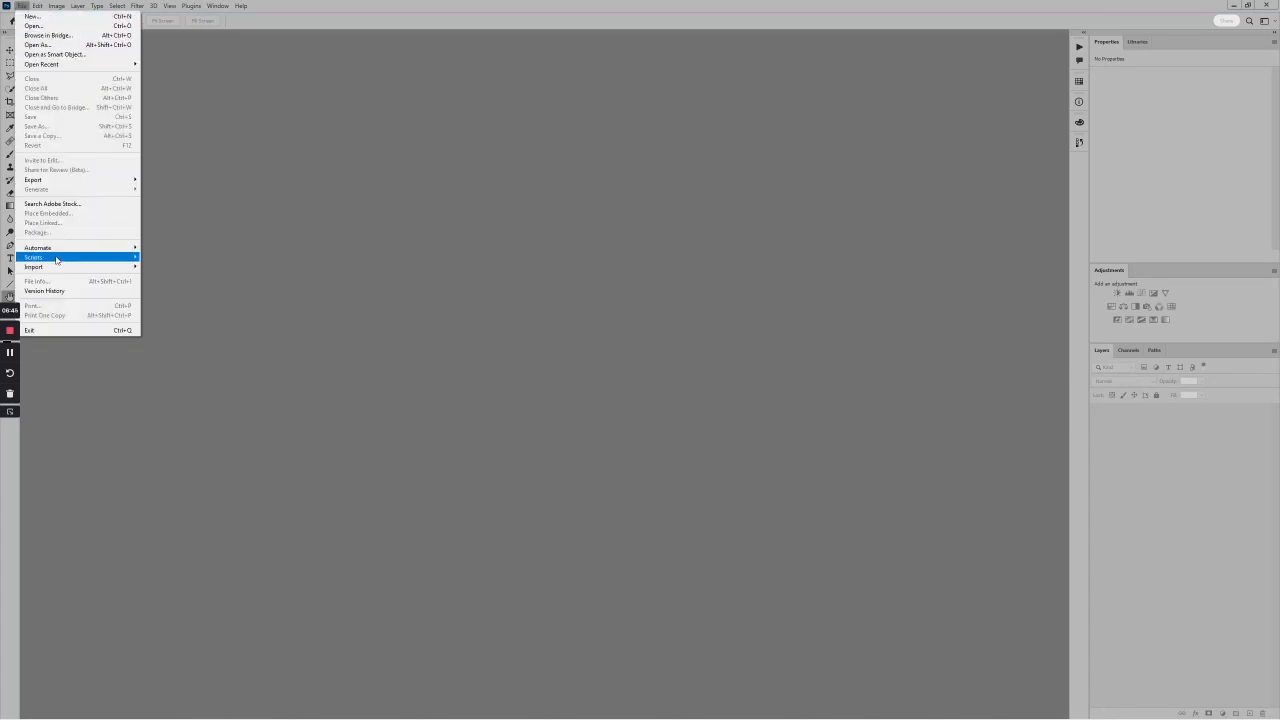
{"action": "mouse_move", "coordinate": [57, 260]}
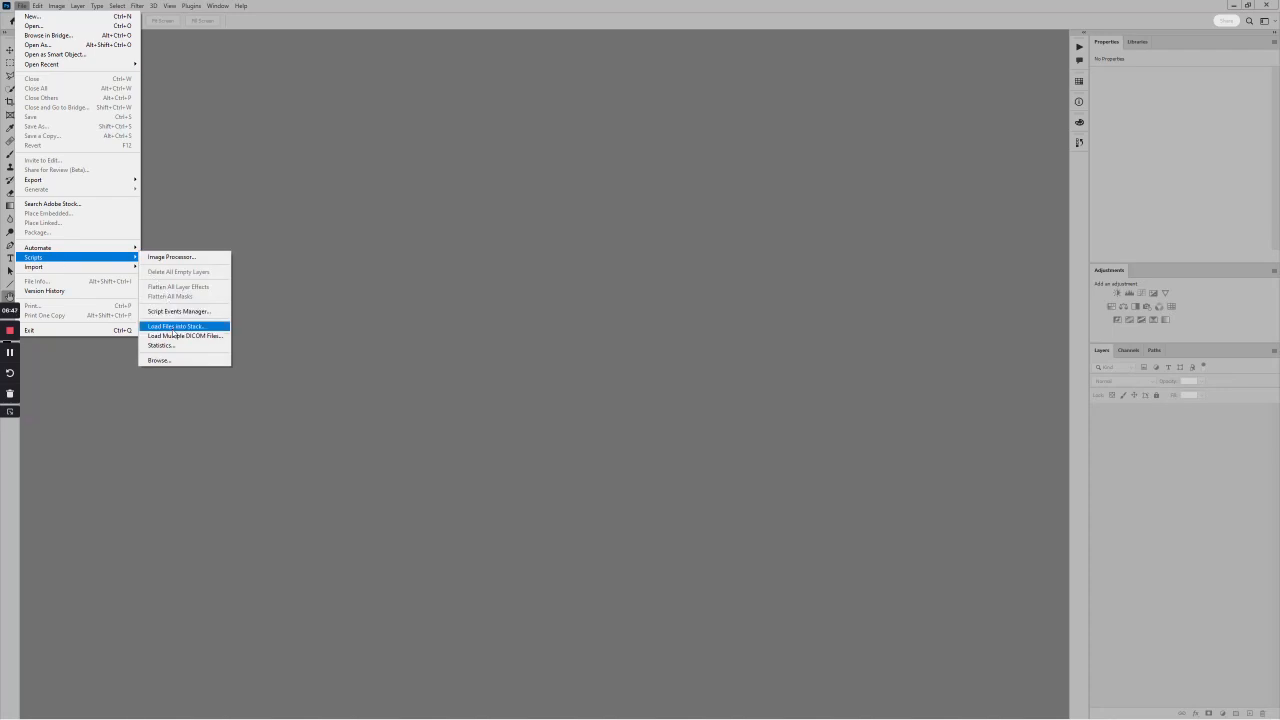
{"action": "left_click", "coordinate": [173, 328]}
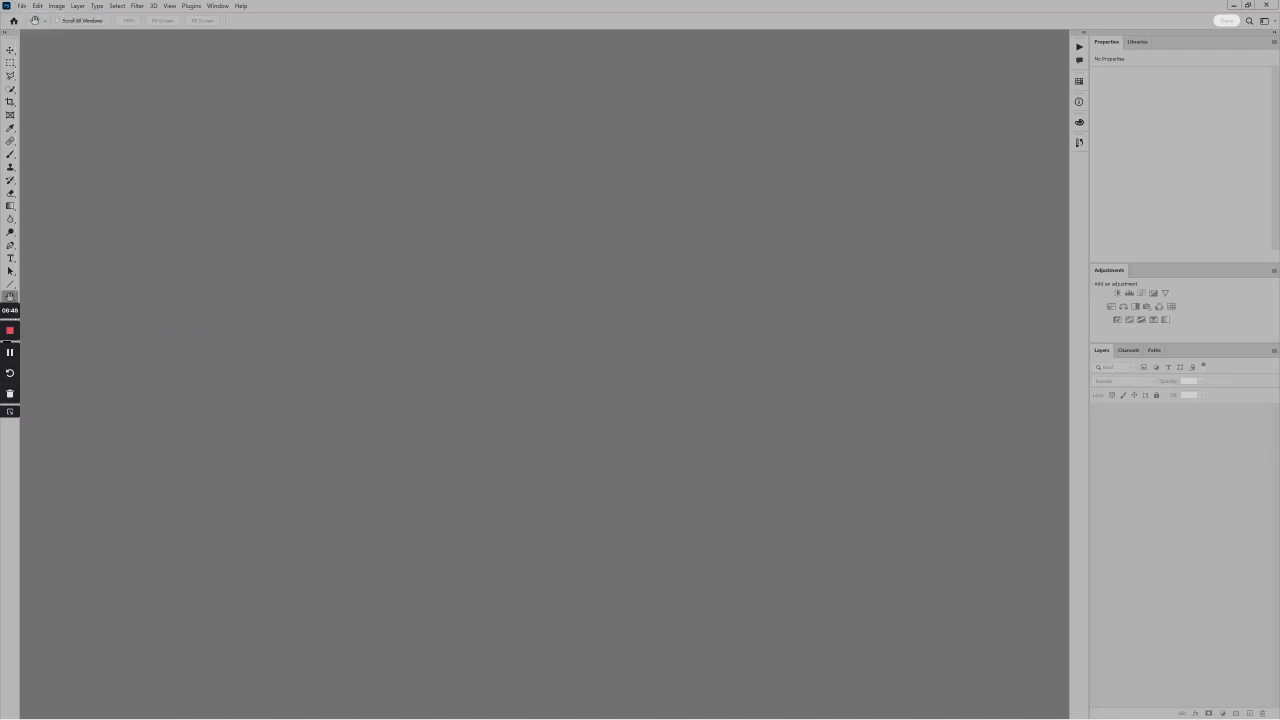
{"action": "left_click_drag", "start_coordinate": [1279, 222], "coordinate": [633, 247]}
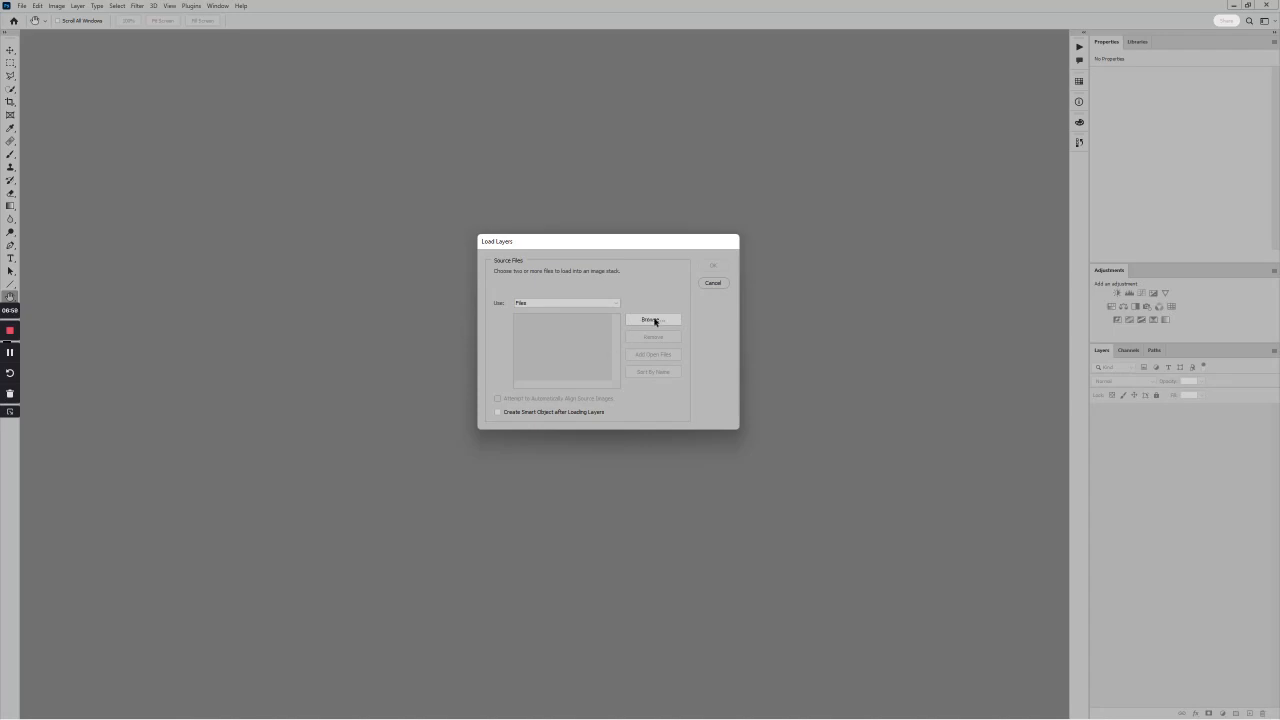
{"action": "left_click", "coordinate": [651, 319]}
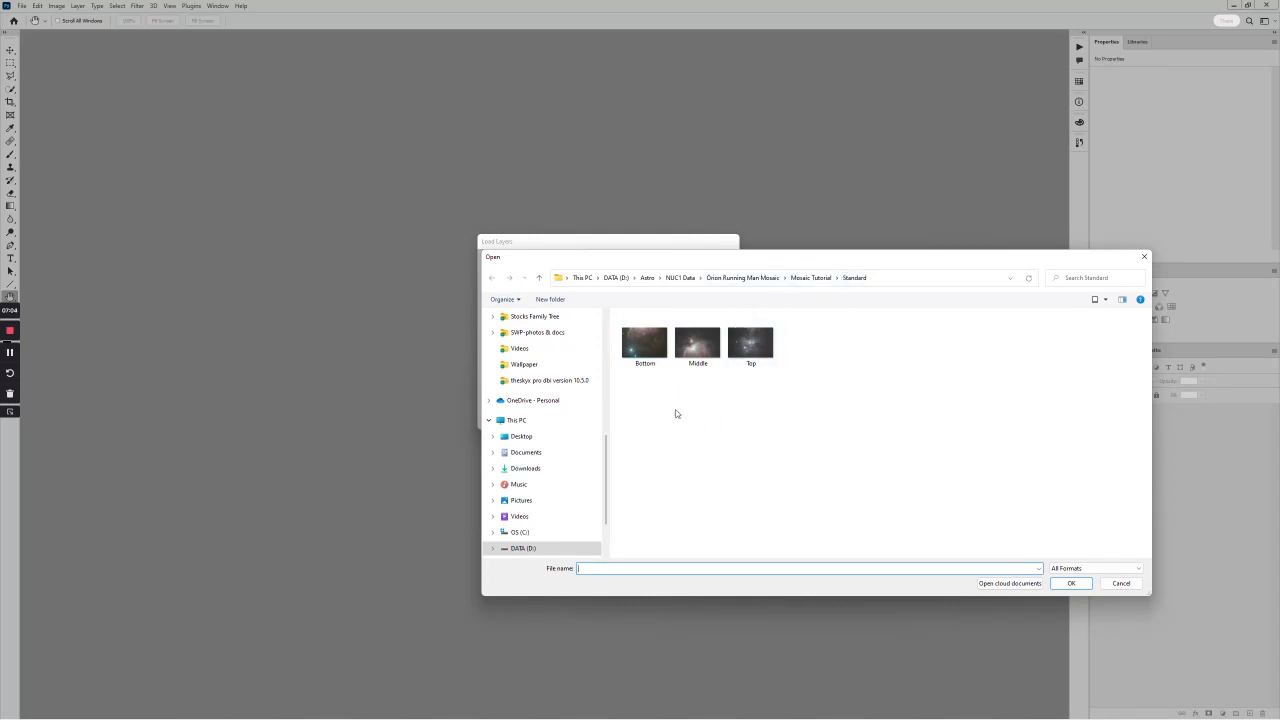
{"action": "left_click", "coordinate": [645, 343]}
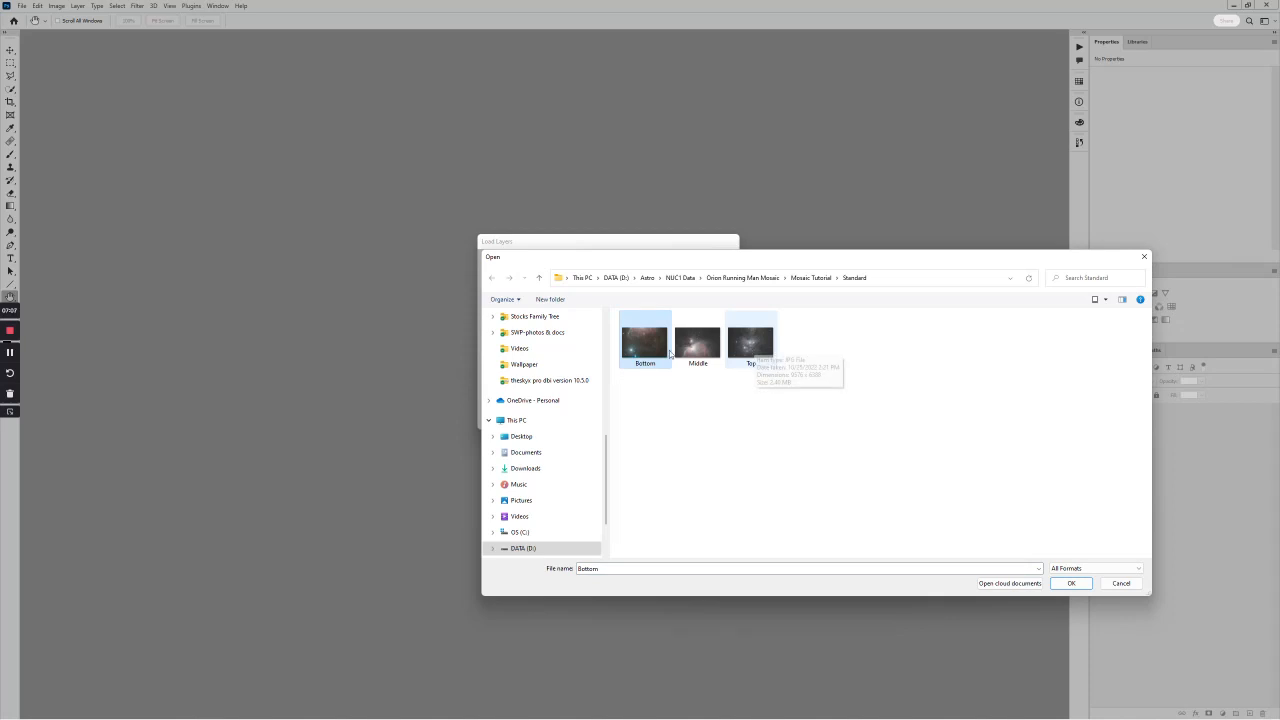
{"action": "left_click", "coordinate": [770, 357], "text": "shift"}
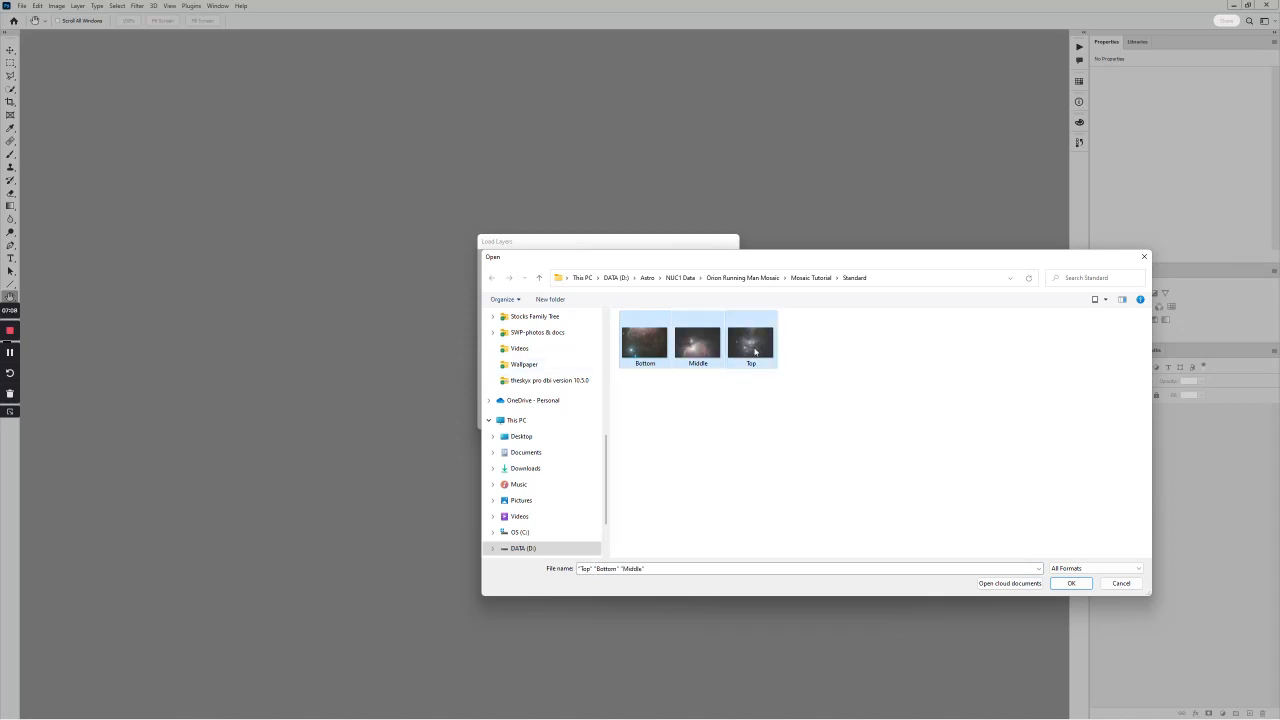
{"action": "left_click", "coordinate": [1066, 588]}
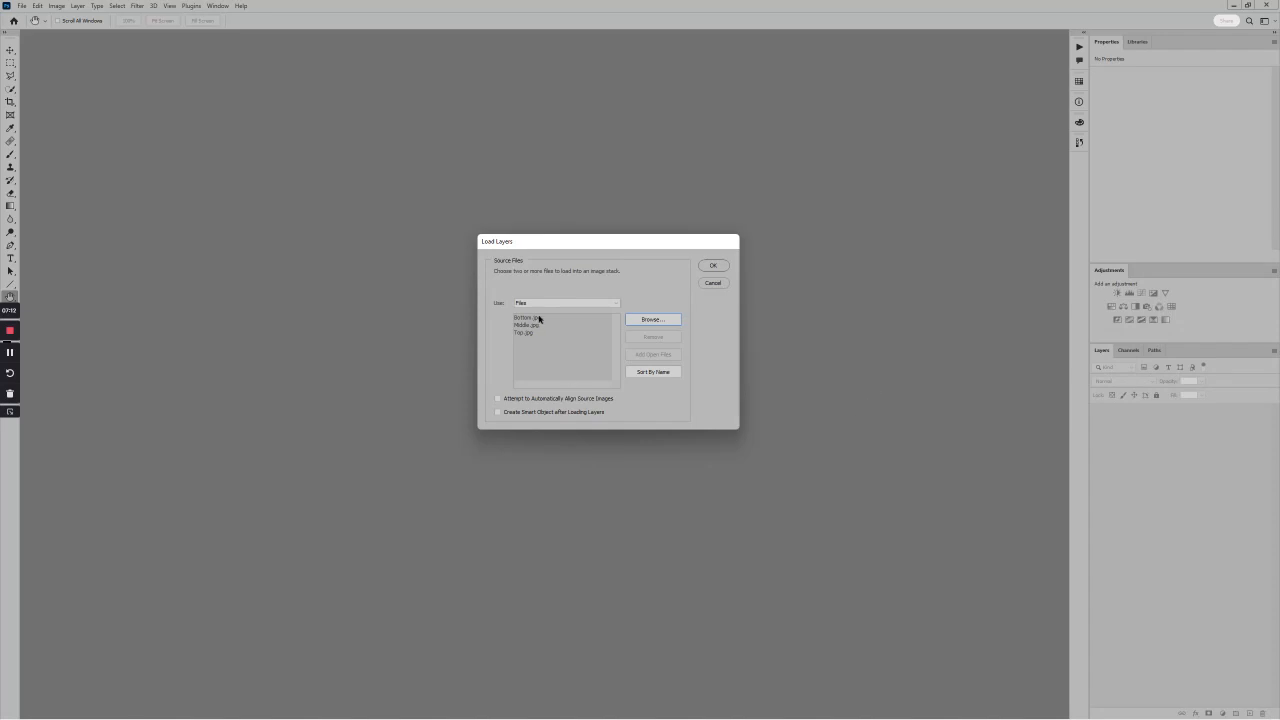
{"action": "left_click", "coordinate": [718, 266]}
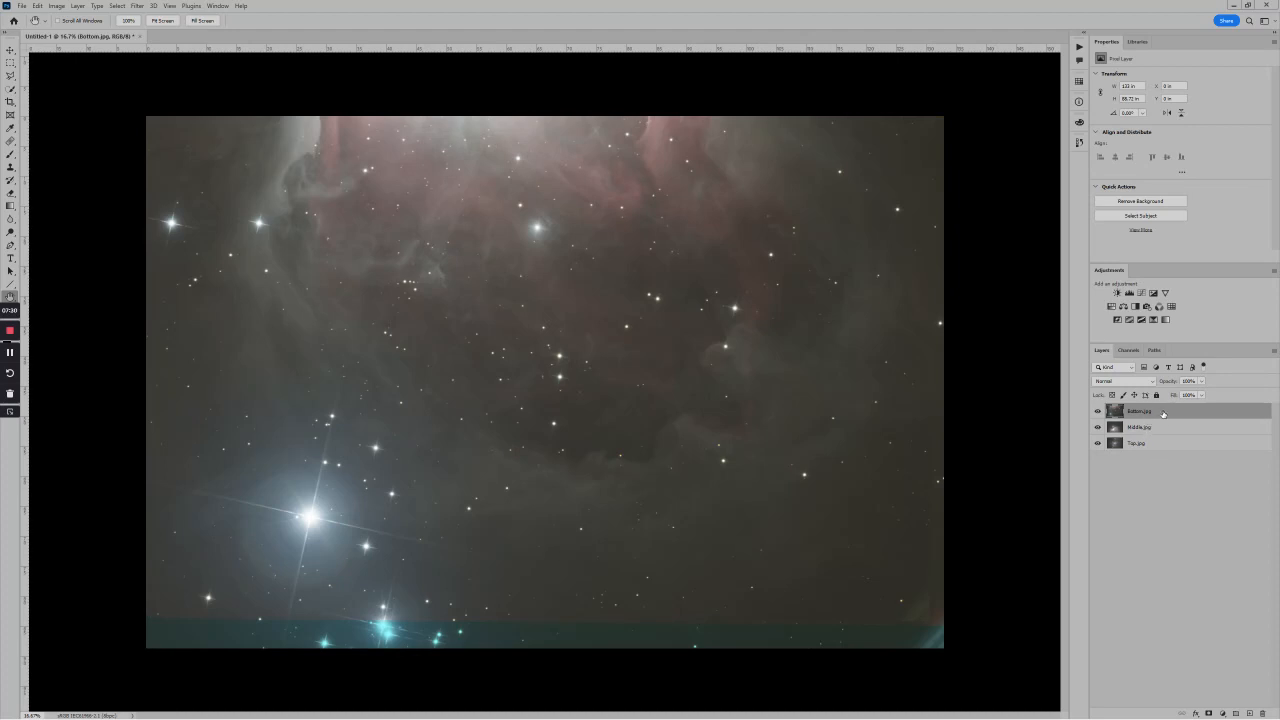
Reorder the layers so Top.jpg is uppermost, Middle.jpg is in between and Bottom.jpg is lowest.
{"action": "left_click", "coordinate": [1154, 429]}
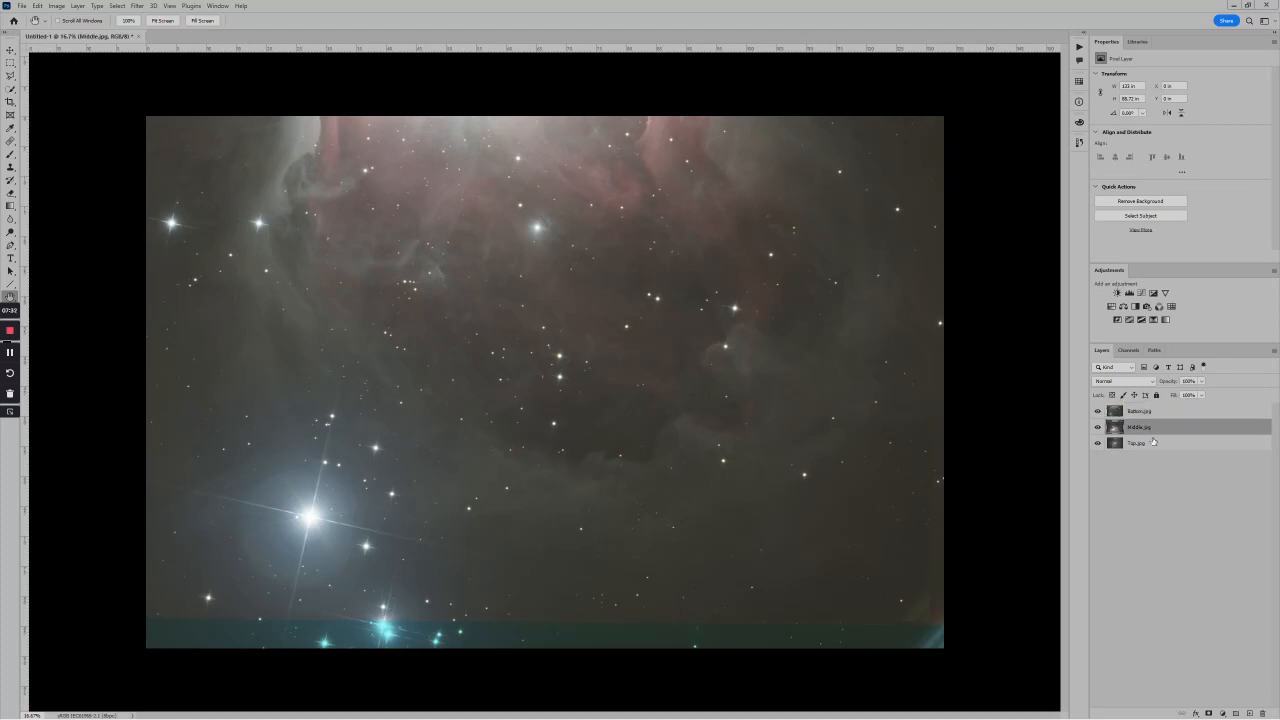
{"action": "left_click", "coordinate": [1155, 443]}
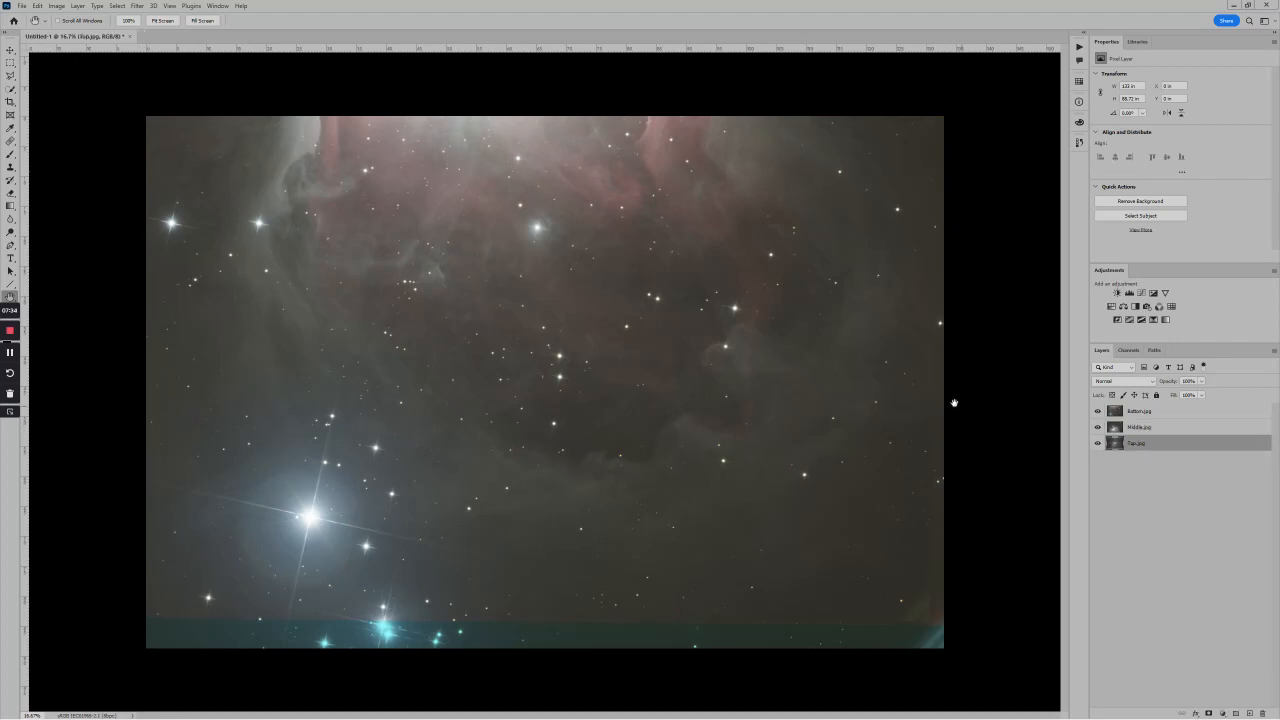
{"action": "scroll", "coordinate": [942, 401], "scroll_direction": "down", "scroll_amount": 1}
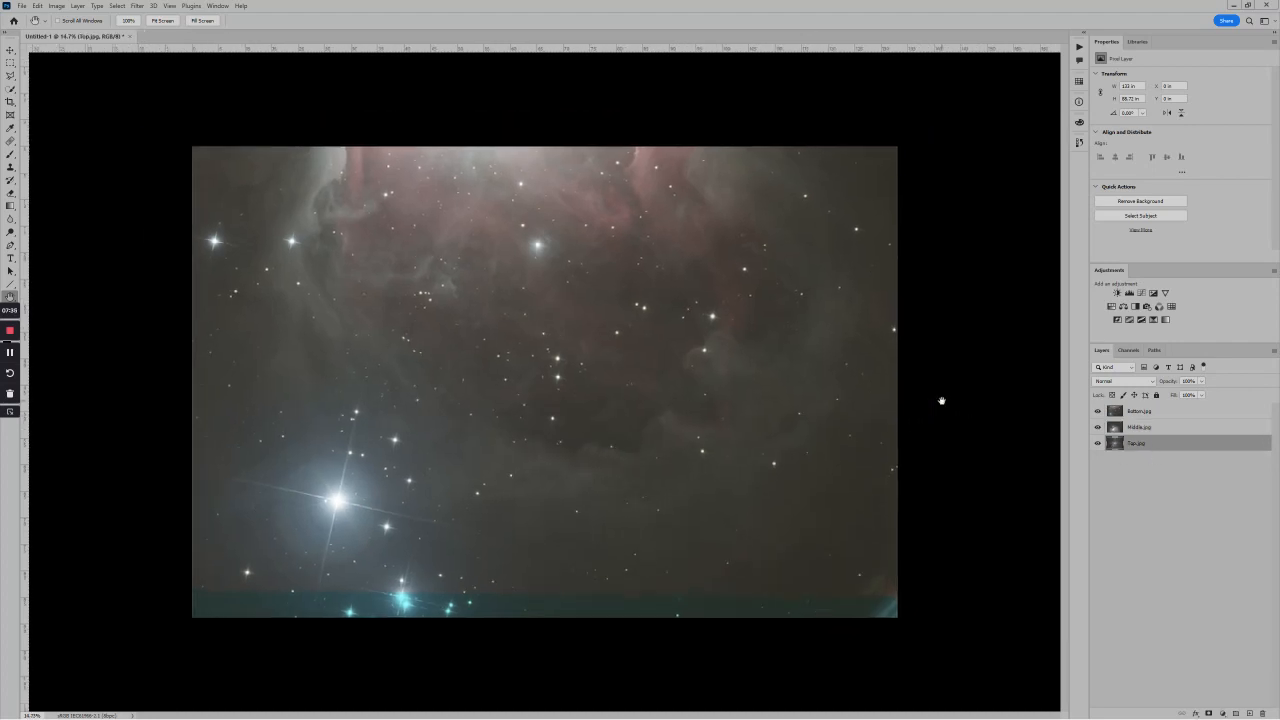
{"action": "mouse_move", "coordinate": [1163, 445]}
{"action": "left_mouse_down"}
{"action": "mouse_move", "coordinate": [1159, 404]}
{"action": "mouse_move", "coordinate": [1162, 453]}
{"action": "left_mouse_up"}
{"action": "left_click", "coordinate": [1159, 427]}
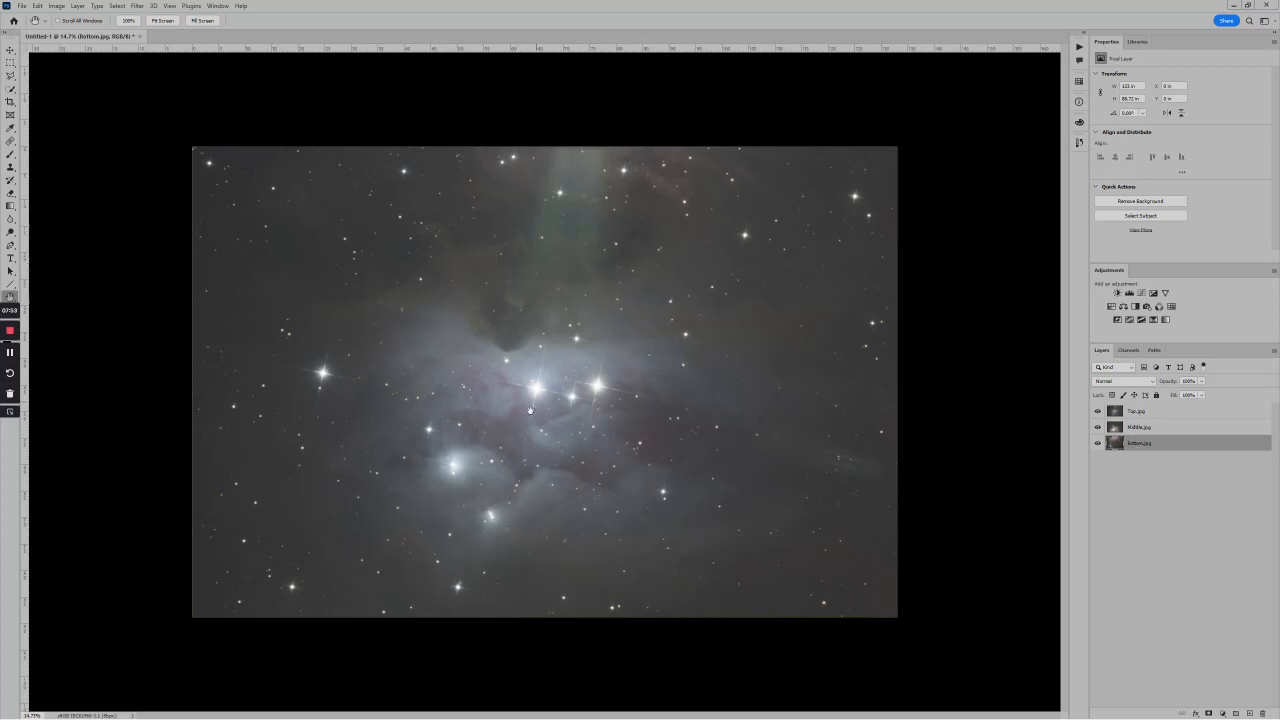
Hide the Top and Middle layers one after another to check each panel, and show them both again.
{"action": "scroll", "coordinate": [530, 410], "scroll_direction": "up", "scroll_amount": 1}
{"action": "scroll", "coordinate": [690, 405], "scroll_direction": "down", "scroll_amount": 1}
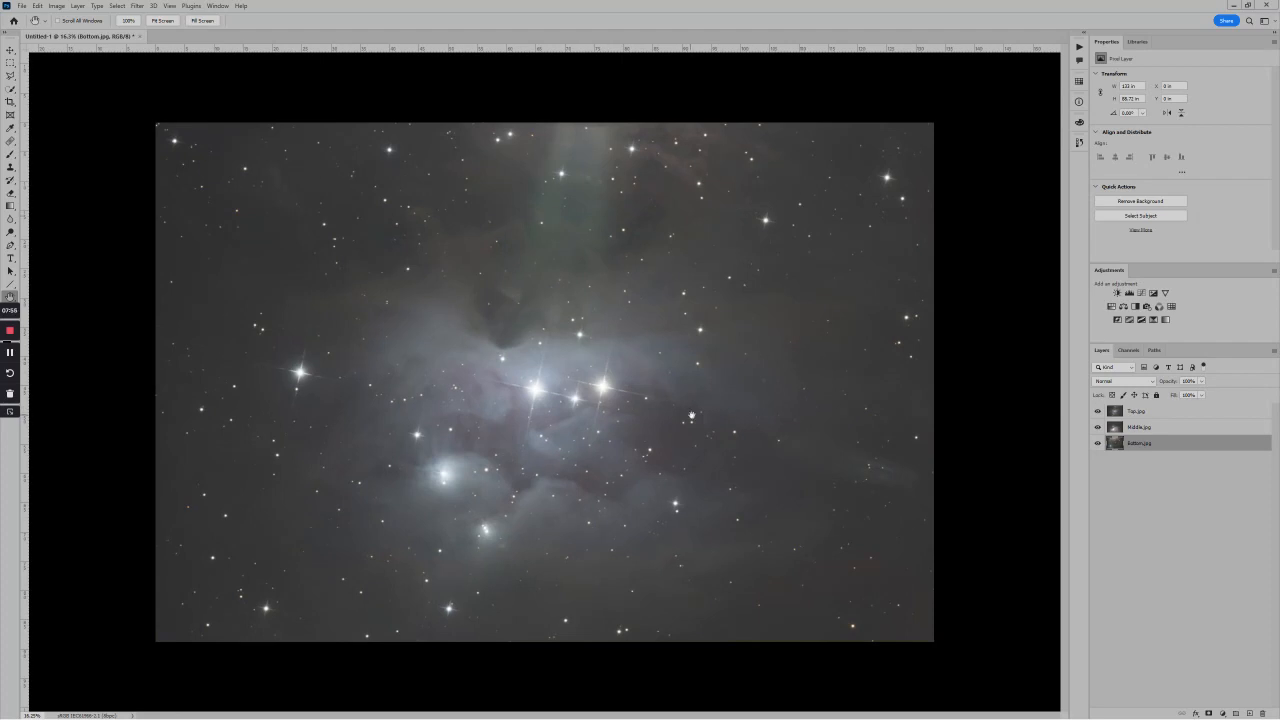
{"action": "left_click", "coordinate": [1098, 411]}
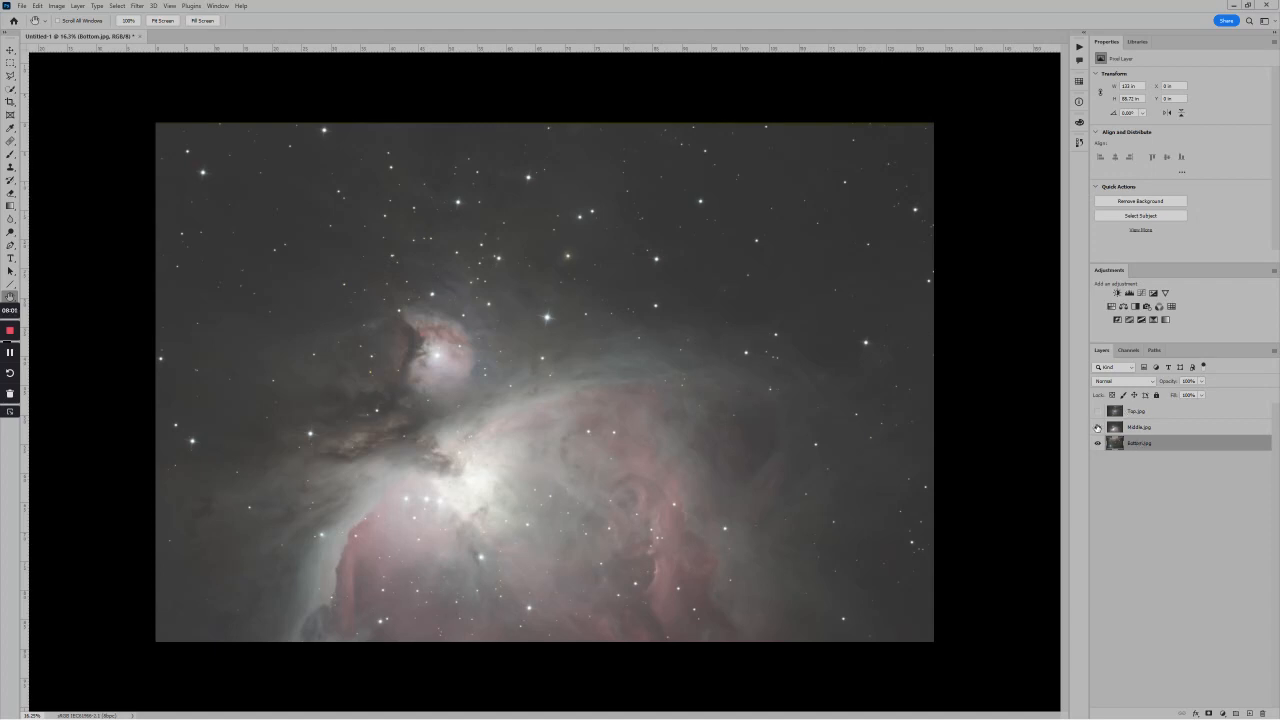
{"action": "left_click", "coordinate": [1098, 427]}
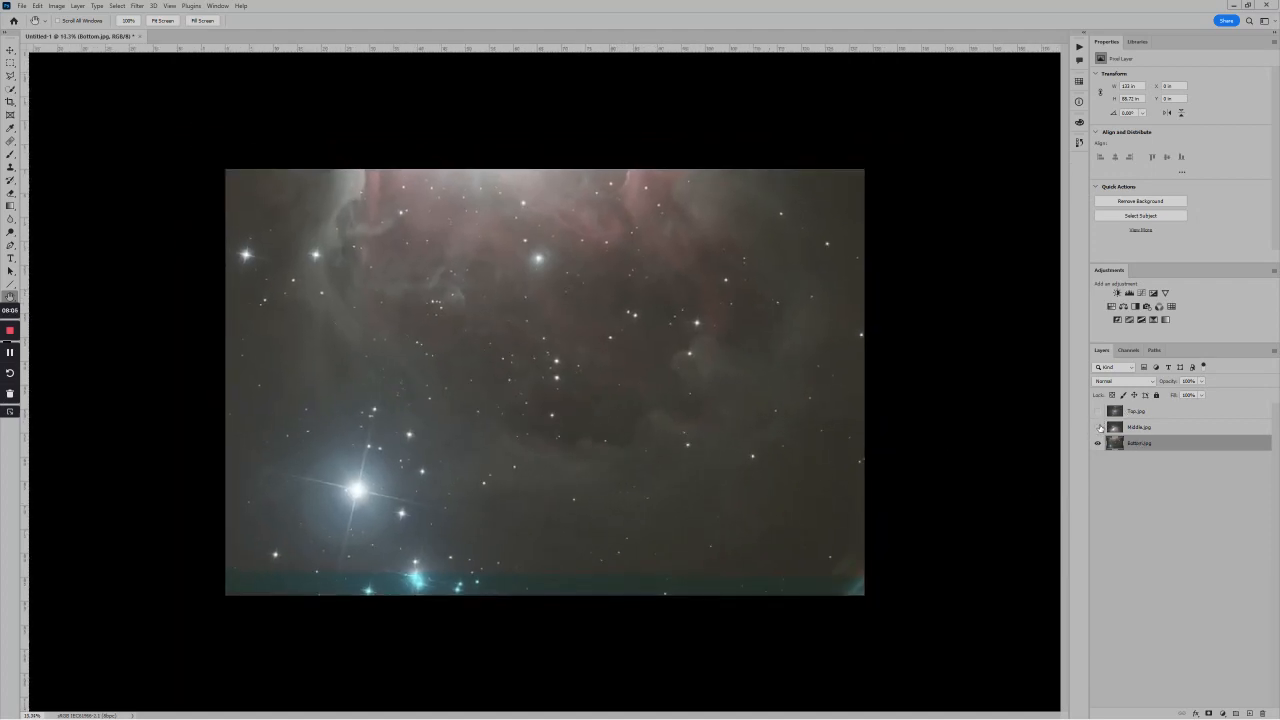
{"action": "left_click", "coordinate": [1098, 427]}
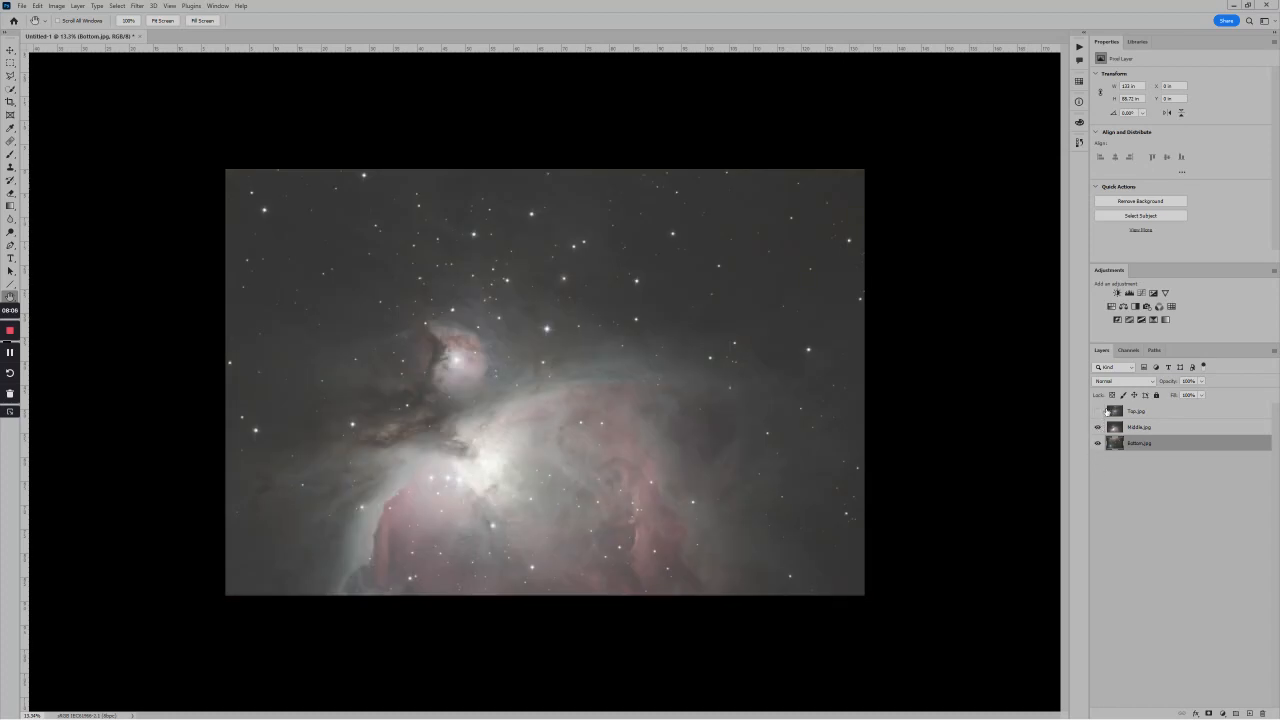
{"action": "left_click", "coordinate": [1097, 411]}
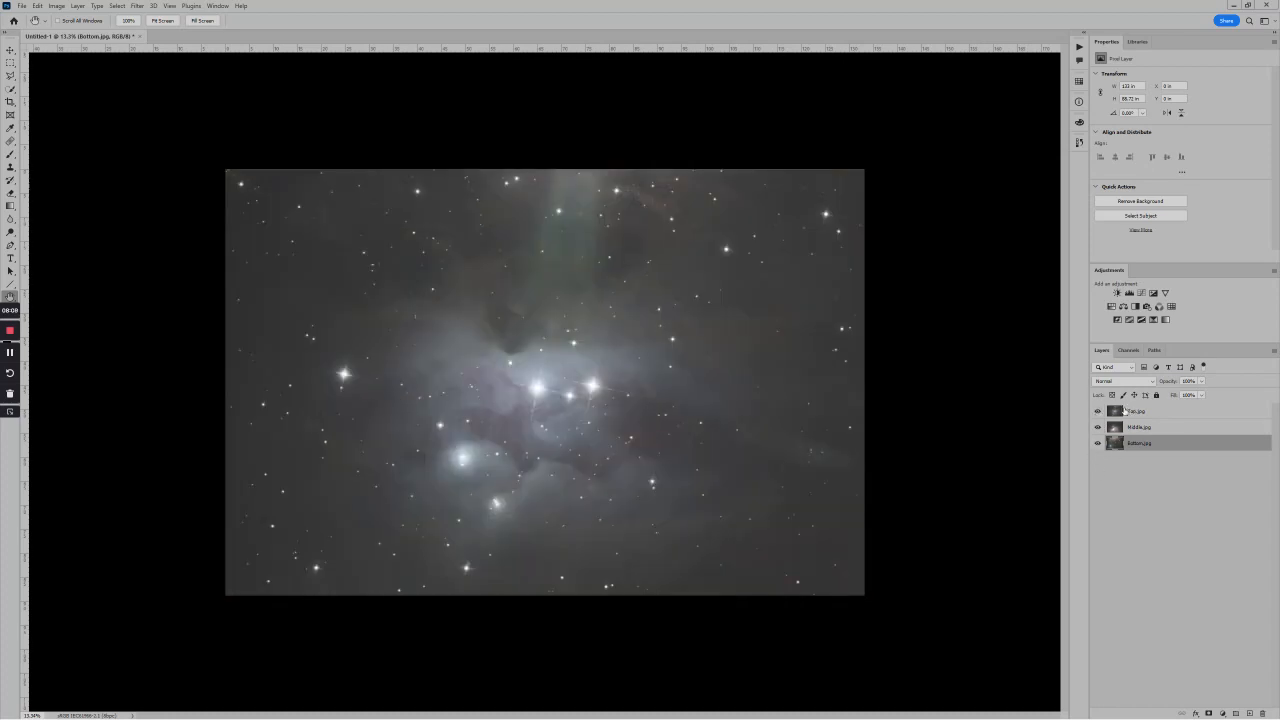
Rotate the Top.jpg layer by 180° with Free Transform and apply the rotation.
{"action": "left_click", "coordinate": [1126, 411]}
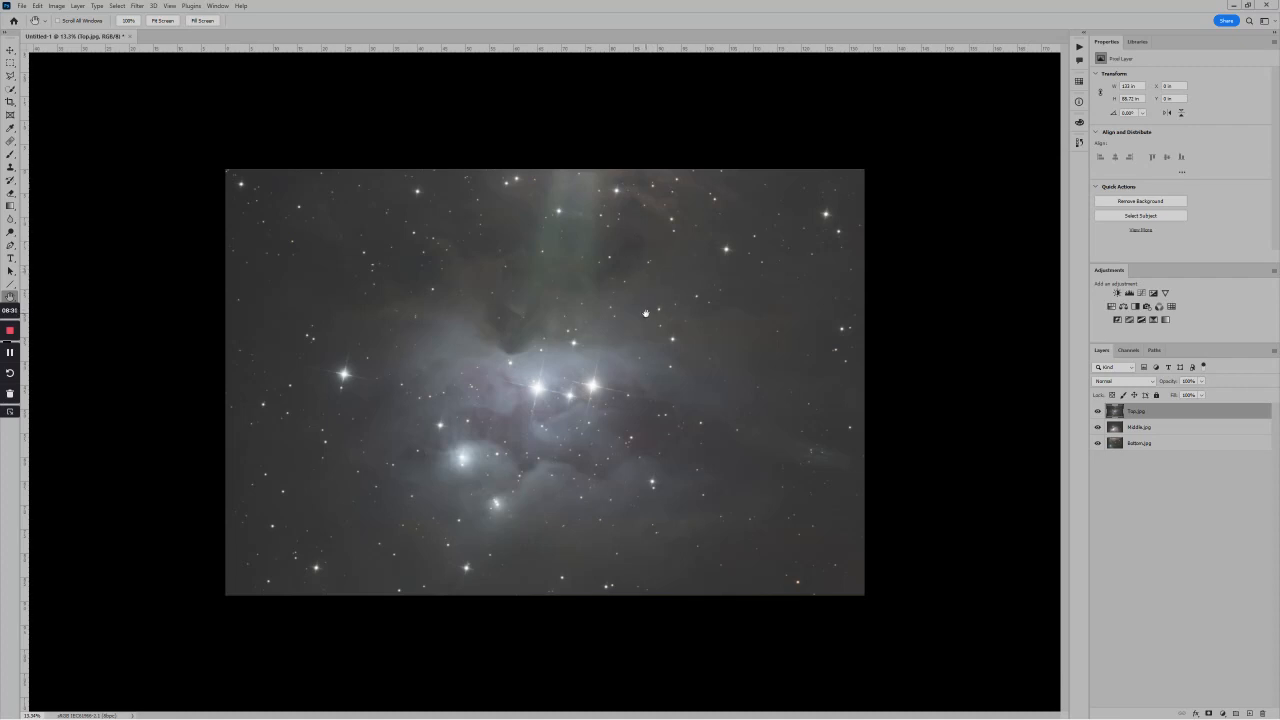
{"action": "key", "text": "ctrl+t"}
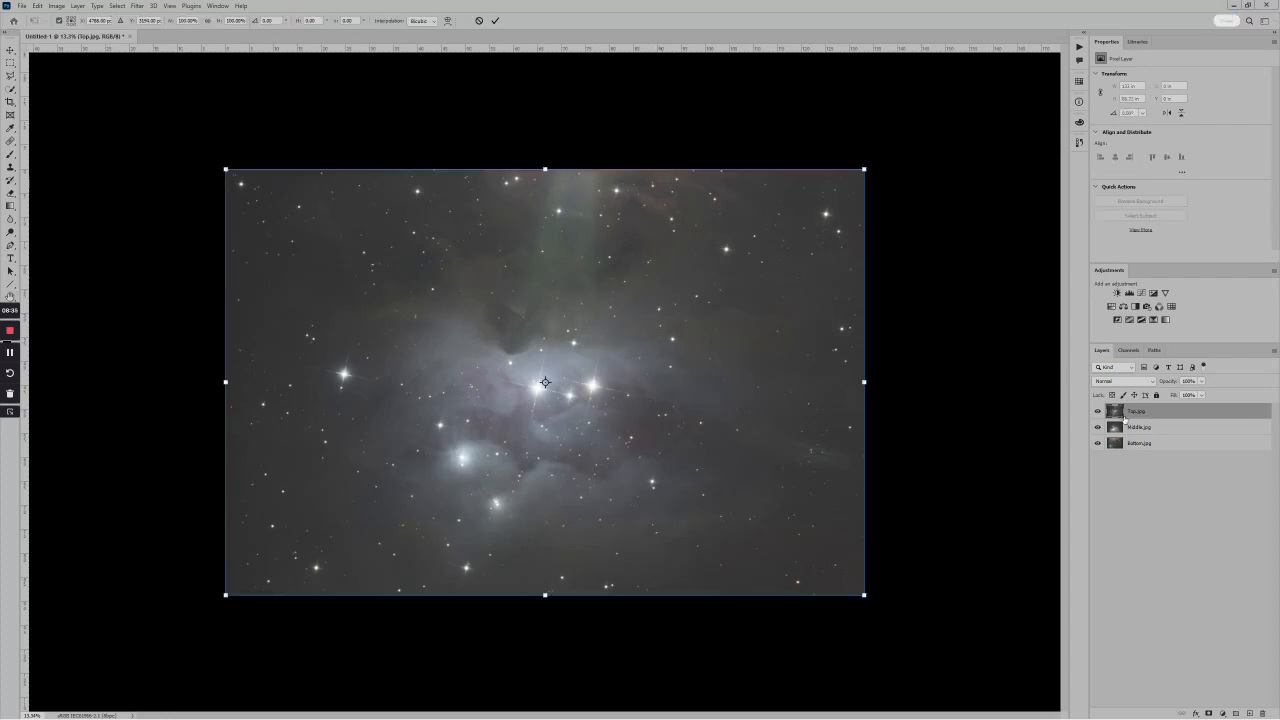
{"action": "right_click", "coordinate": [693, 373]}
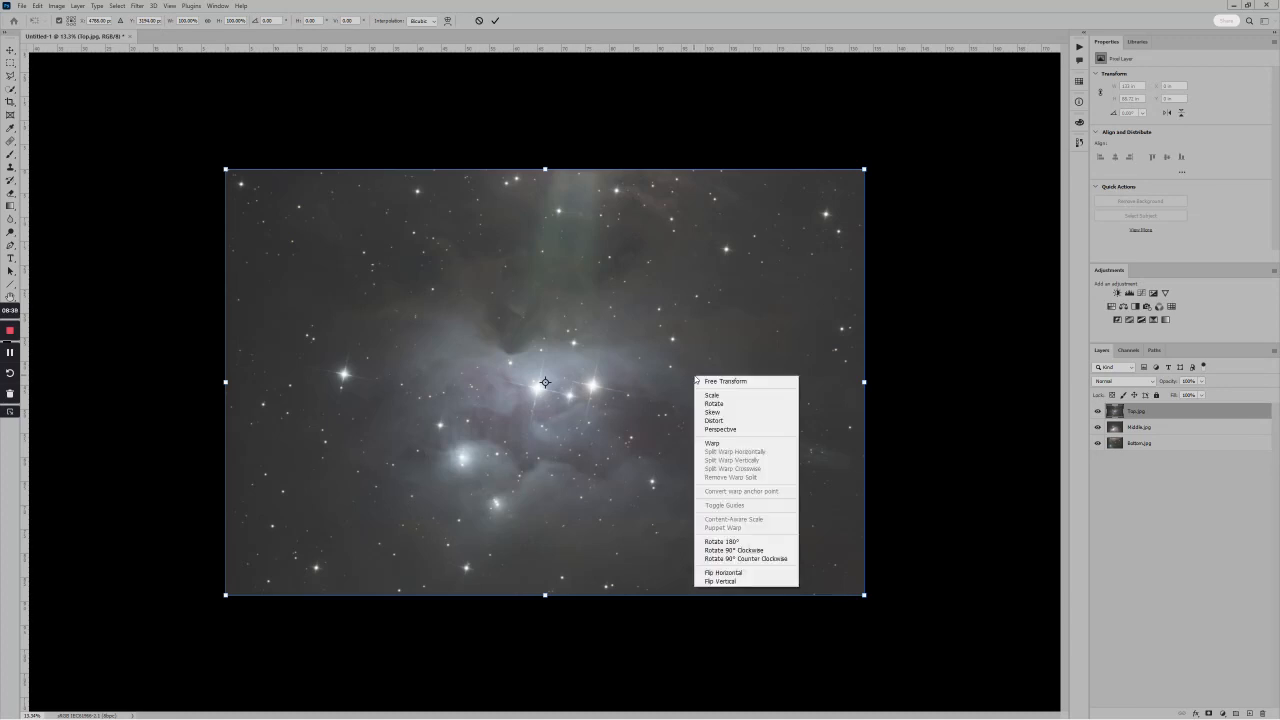
{"action": "left_click", "coordinate": [730, 544]}
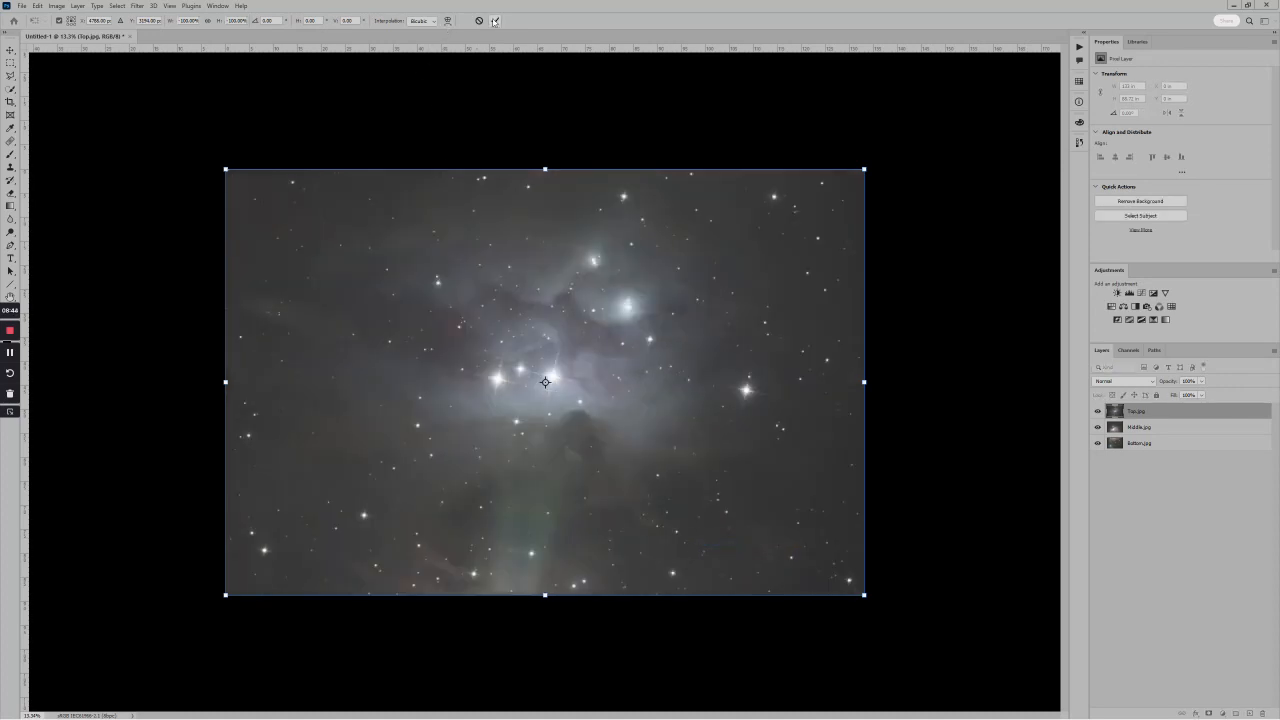
{"action": "left_click", "coordinate": [496, 21]}
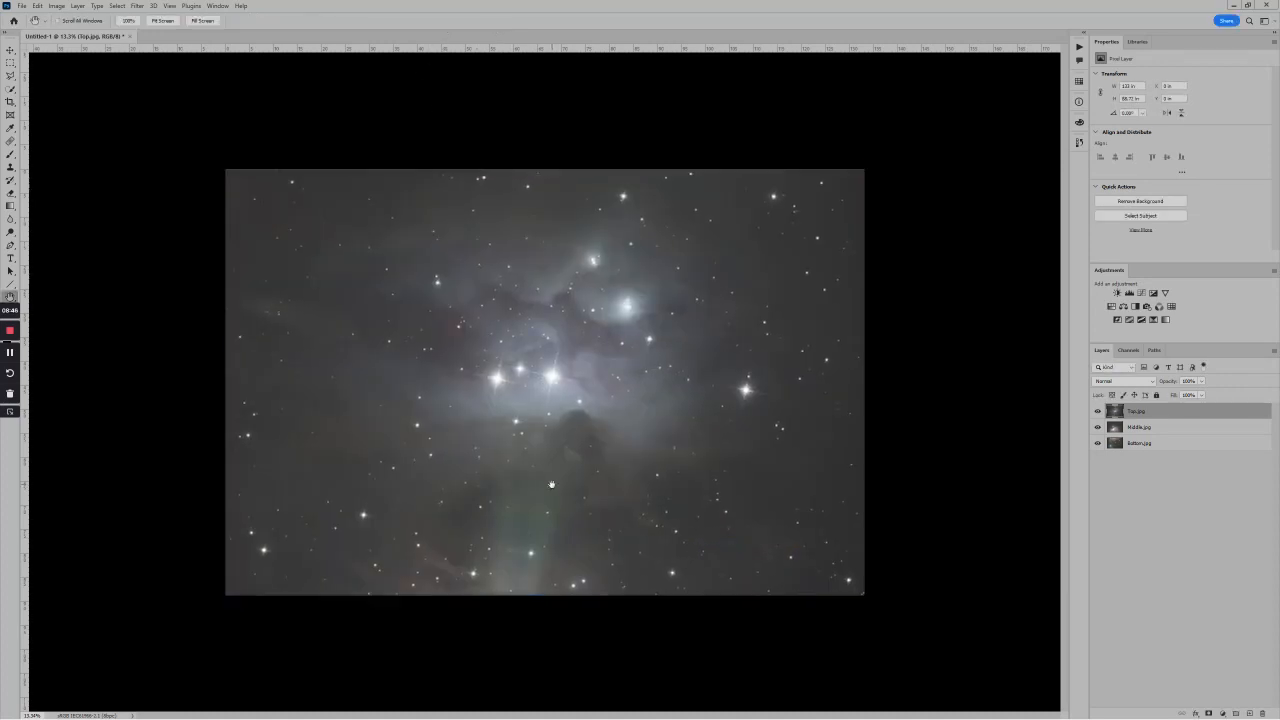
Extend the canvas upward with the Crop tool to about three times the panel height.
{"action": "scroll", "coordinate": [566, 340], "scroll_direction": "down", "scroll_amount": 4}
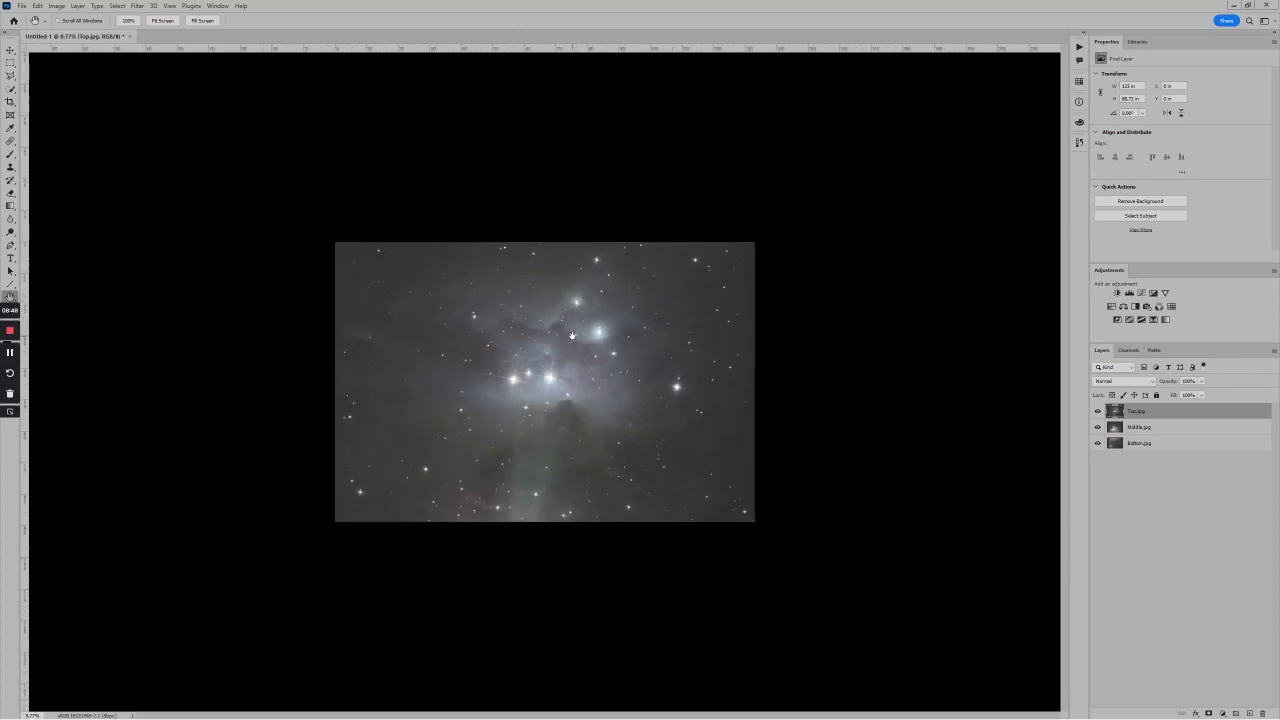
{"action": "scroll", "coordinate": [704, 377], "scroll_direction": "down", "scroll_amount": 1}
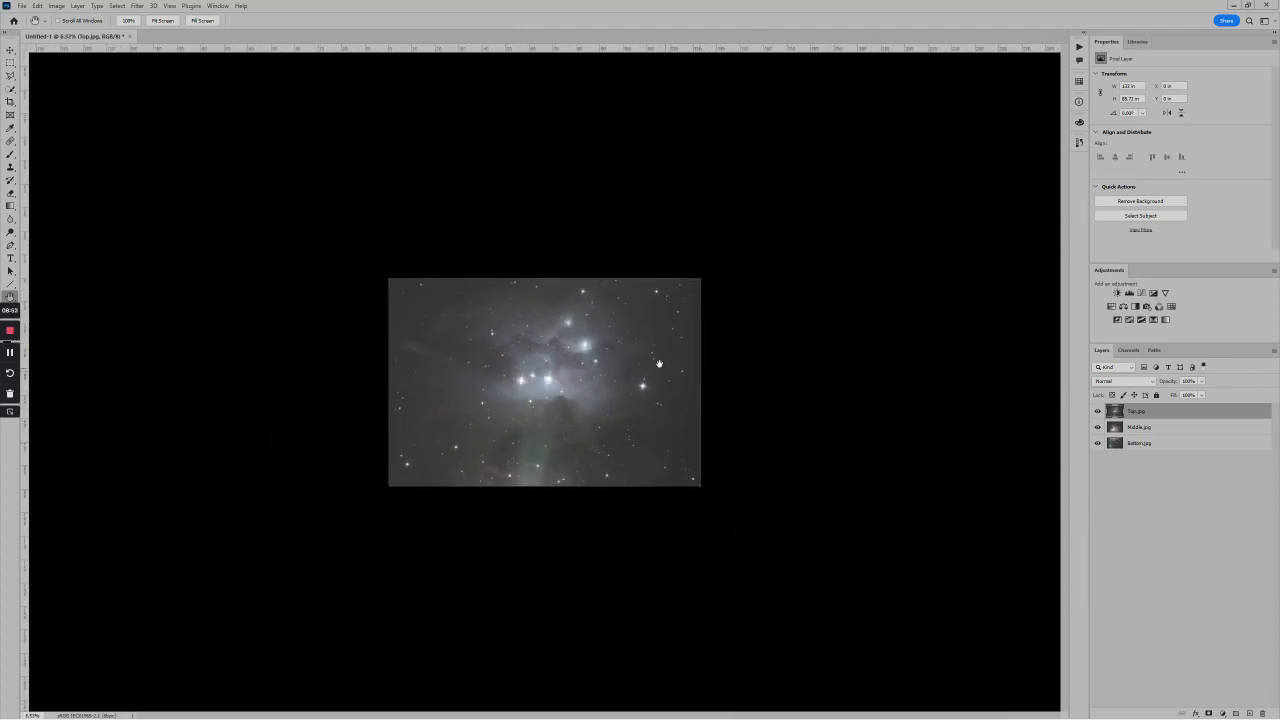
{"action": "scroll", "coordinate": [658, 362], "scroll_direction": "down", "scroll_amount": 1}
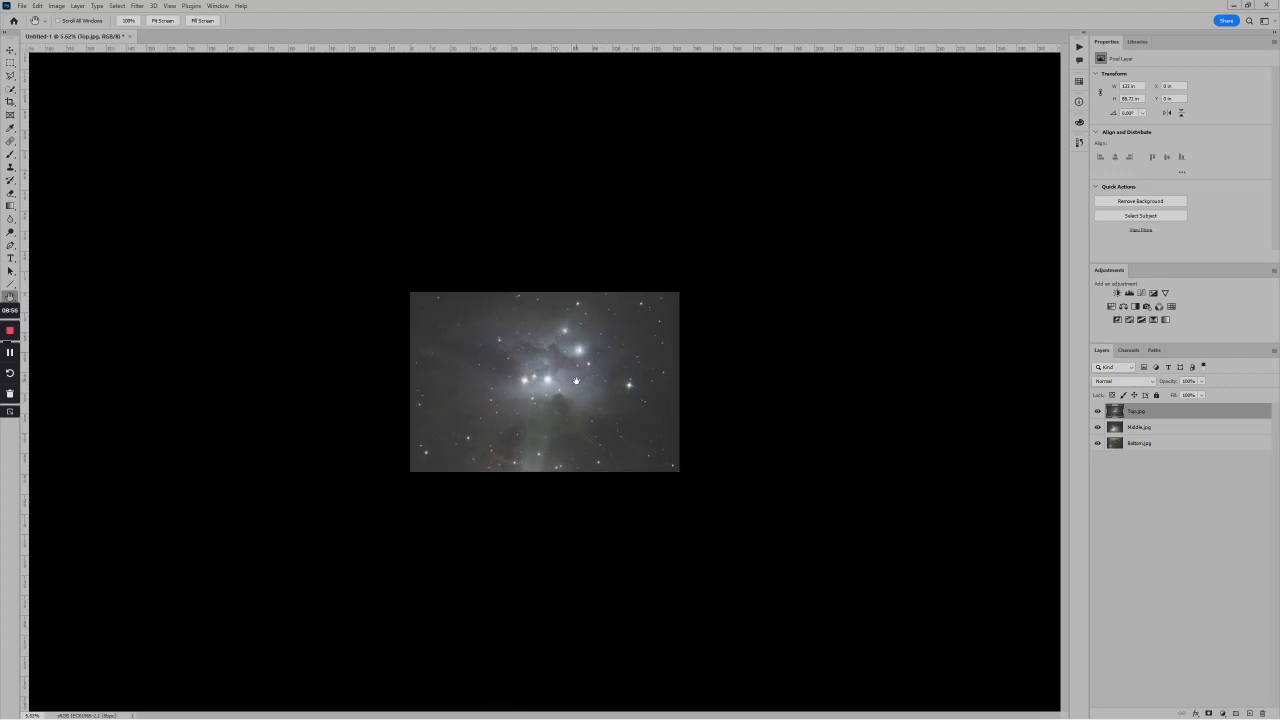
{"action": "key", "text": "c"}
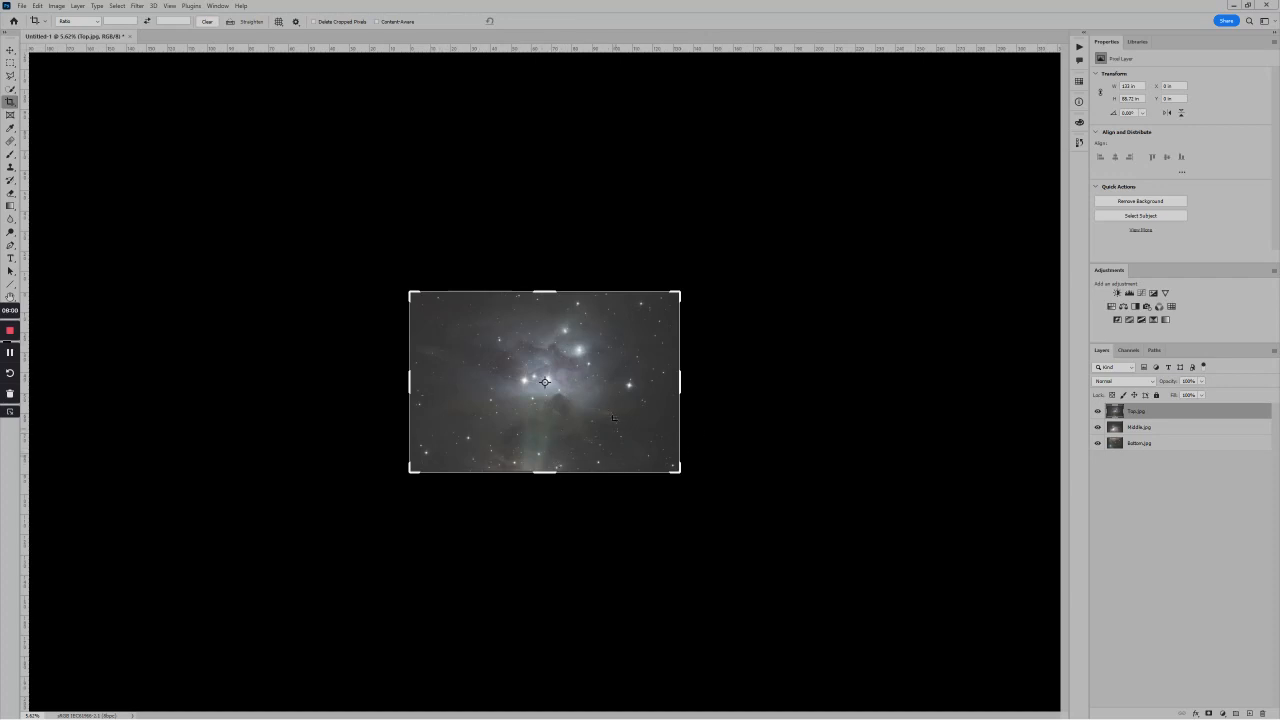
{"action": "scroll", "coordinate": [588, 344], "scroll_direction": "down", "scroll_amount": 1}
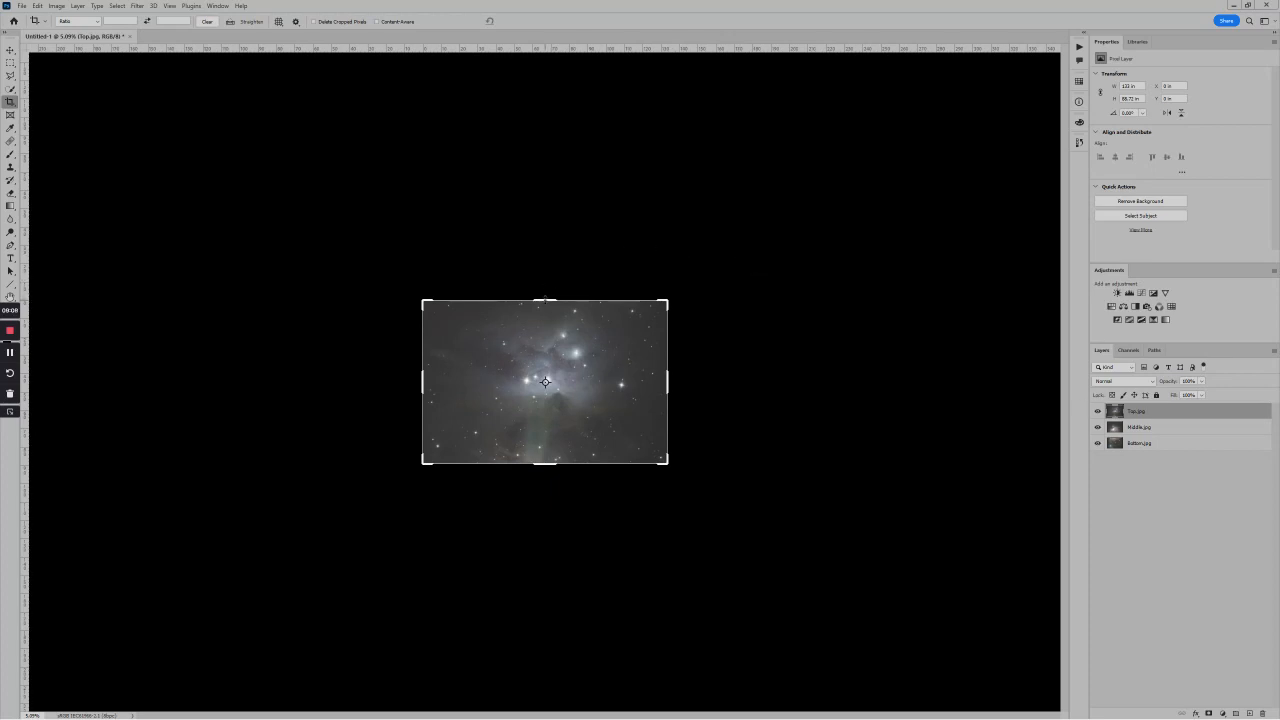
{"action": "left_click_drag", "start_coordinate": [545, 300], "coordinate": [546, 131]}
{"action": "left_click", "coordinate": [525, 21]}
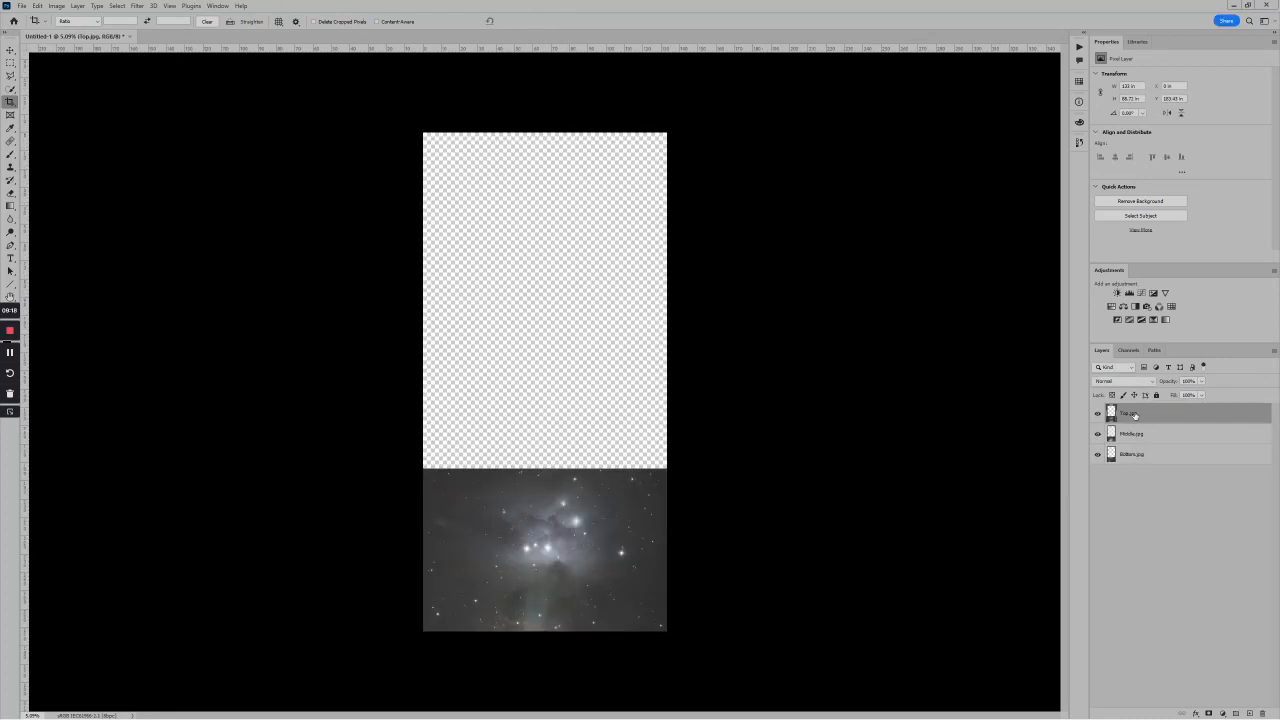
Move the Top layer to the upper end of the canvas and the Middle layer between the Top and Bottom panels.
{"action": "left_click", "coordinate": [10, 51]}
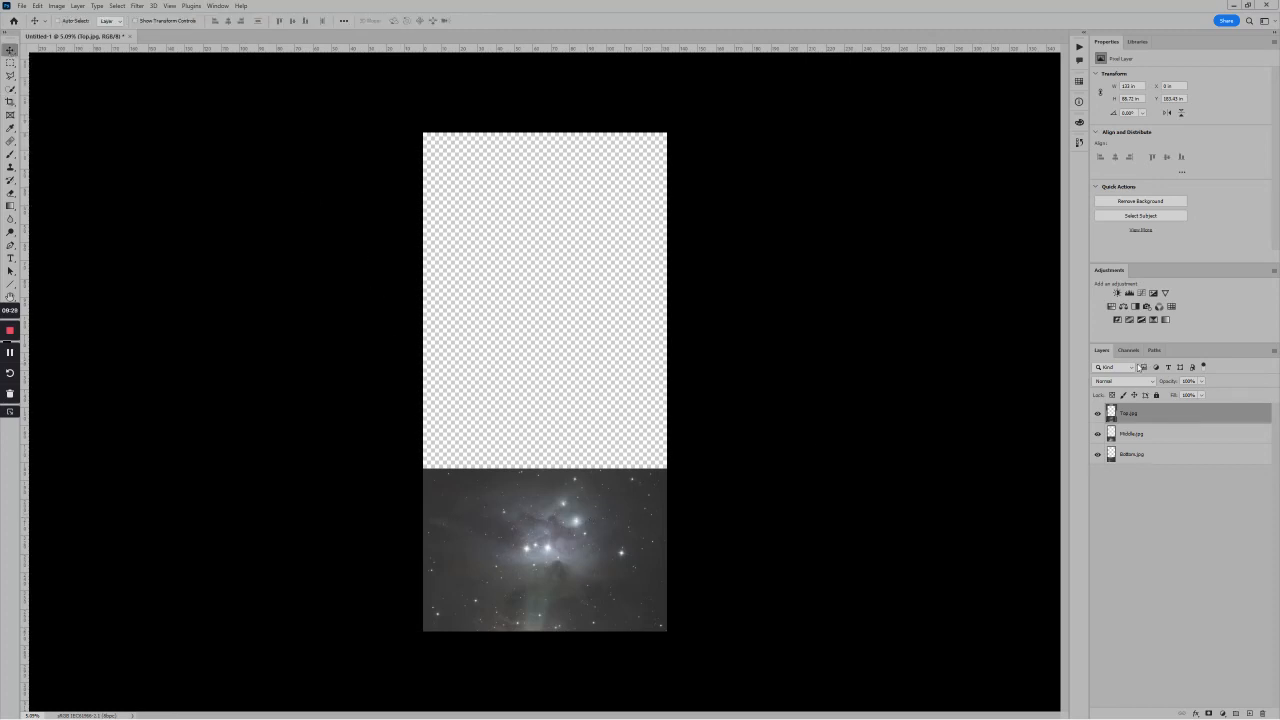
{"action": "left_click_drag", "start_coordinate": [566, 560], "coordinate": [558, 222]}
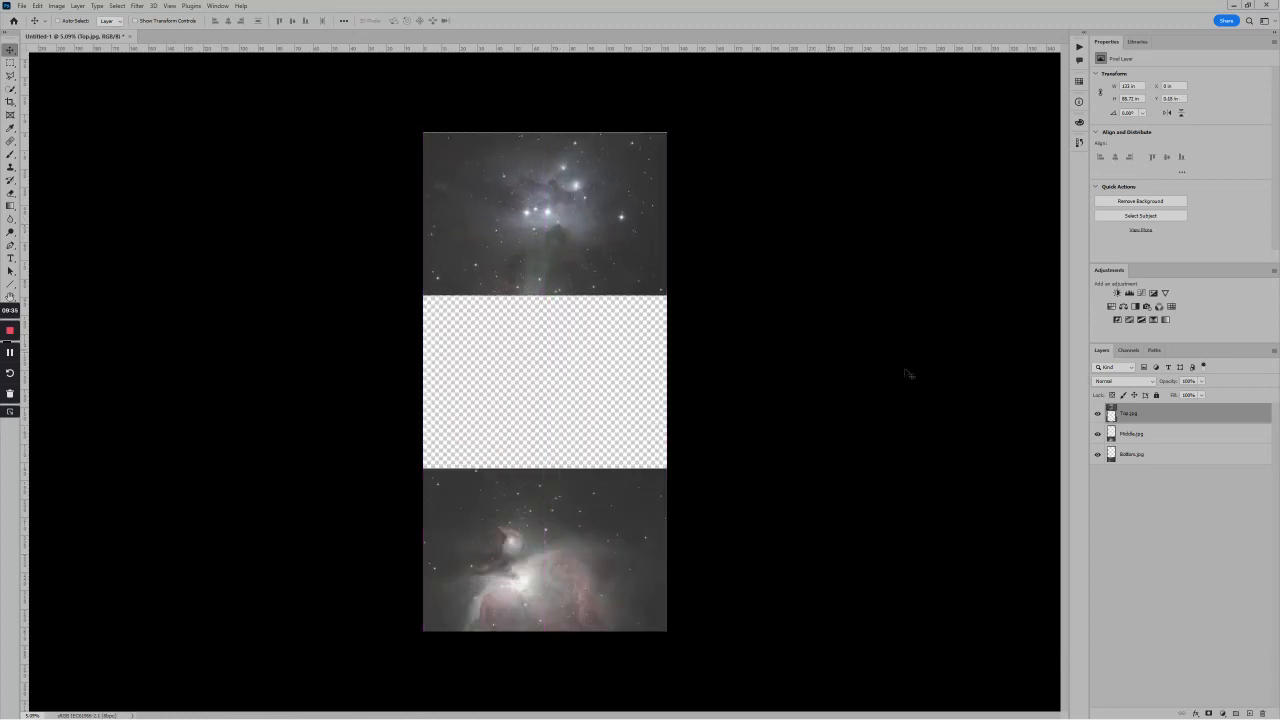
{"action": "left_click", "coordinate": [1131, 435]}
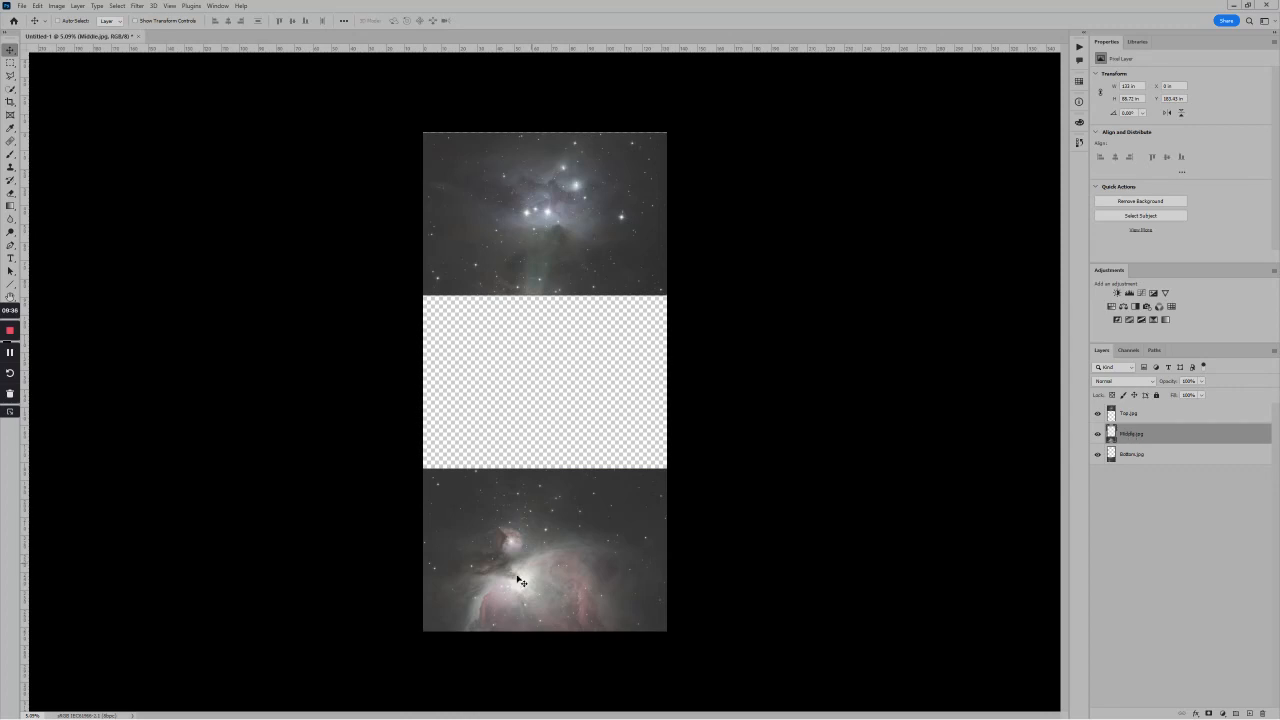
{"action": "left_click_drag", "start_coordinate": [519, 590], "coordinate": [529, 418]}
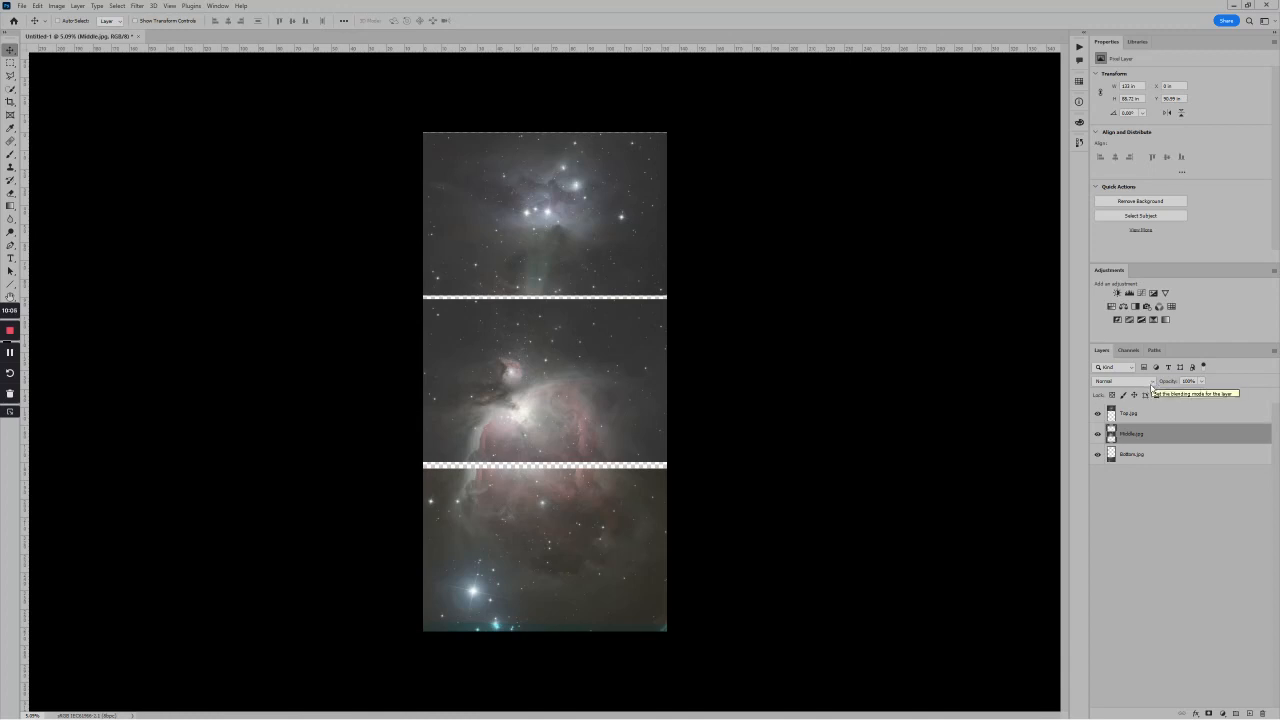
{"action": "left_click", "coordinate": [1153, 385]}
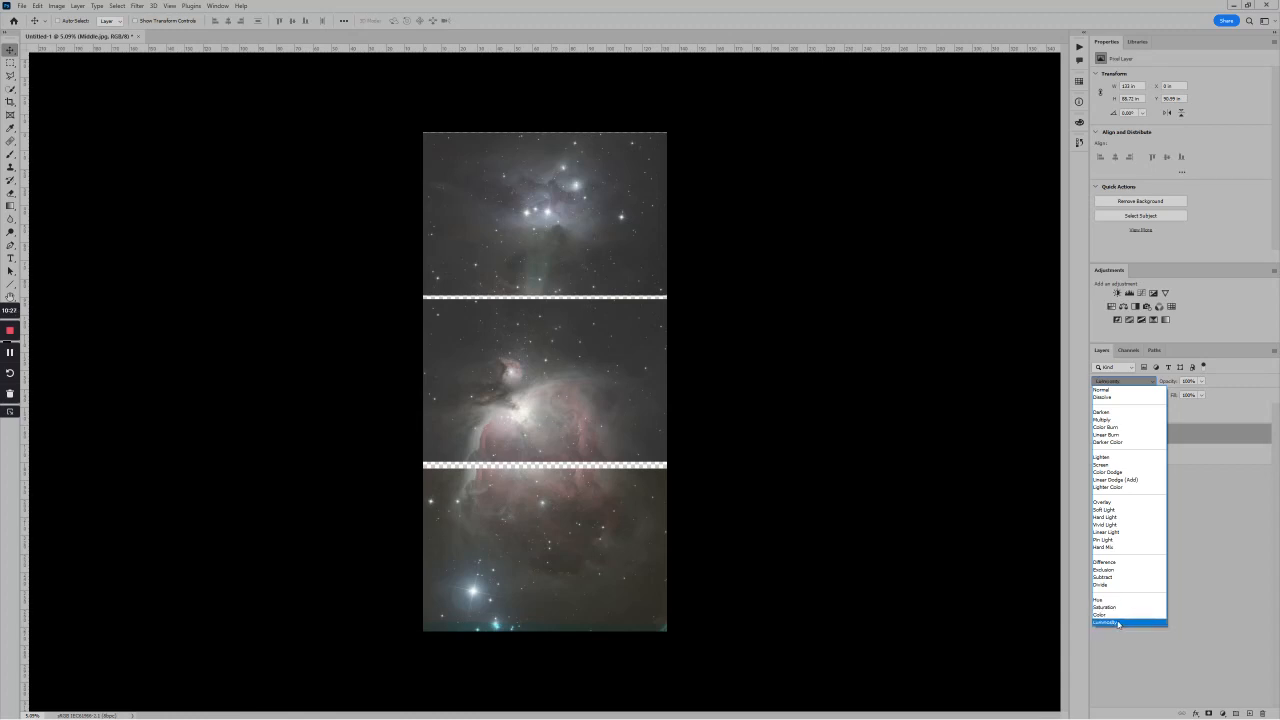
{"action": "left_click", "coordinate": [1198, 579]}
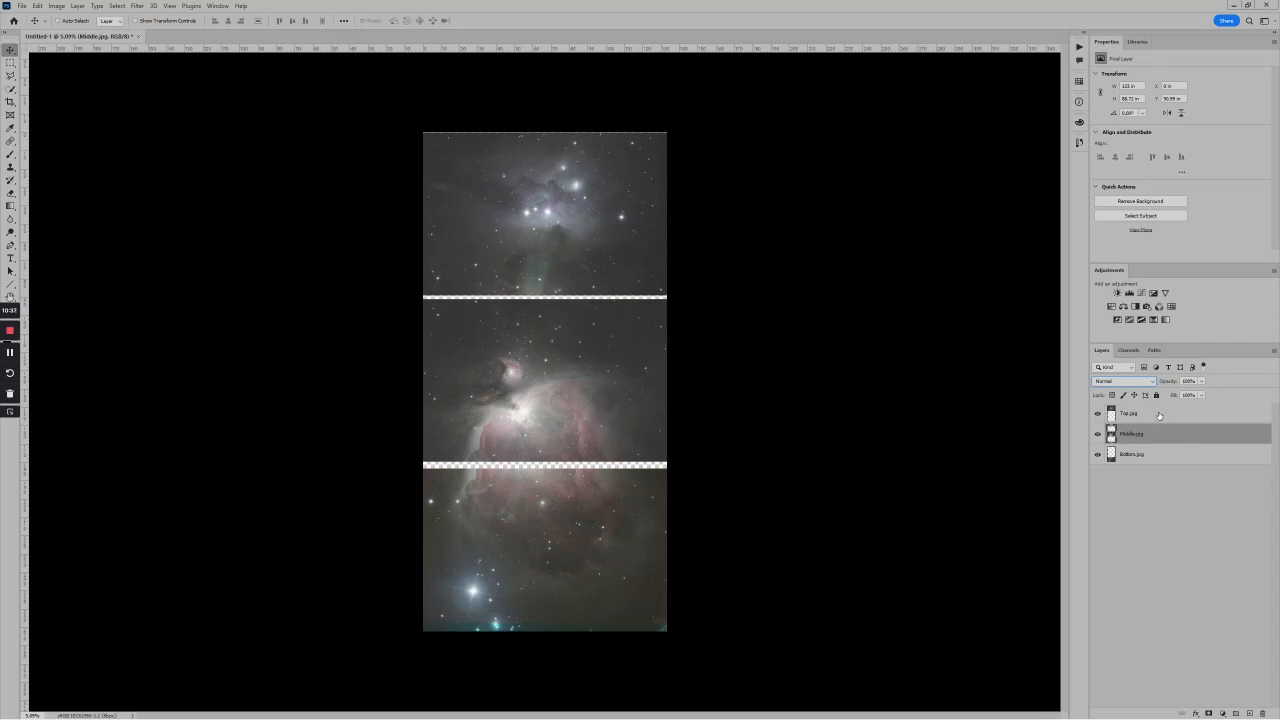
Move the Middle layer down and slightly left until its lower part overlaps the upper part of the Bottom panel.
{"action": "left_click", "coordinate": [1157, 416]}
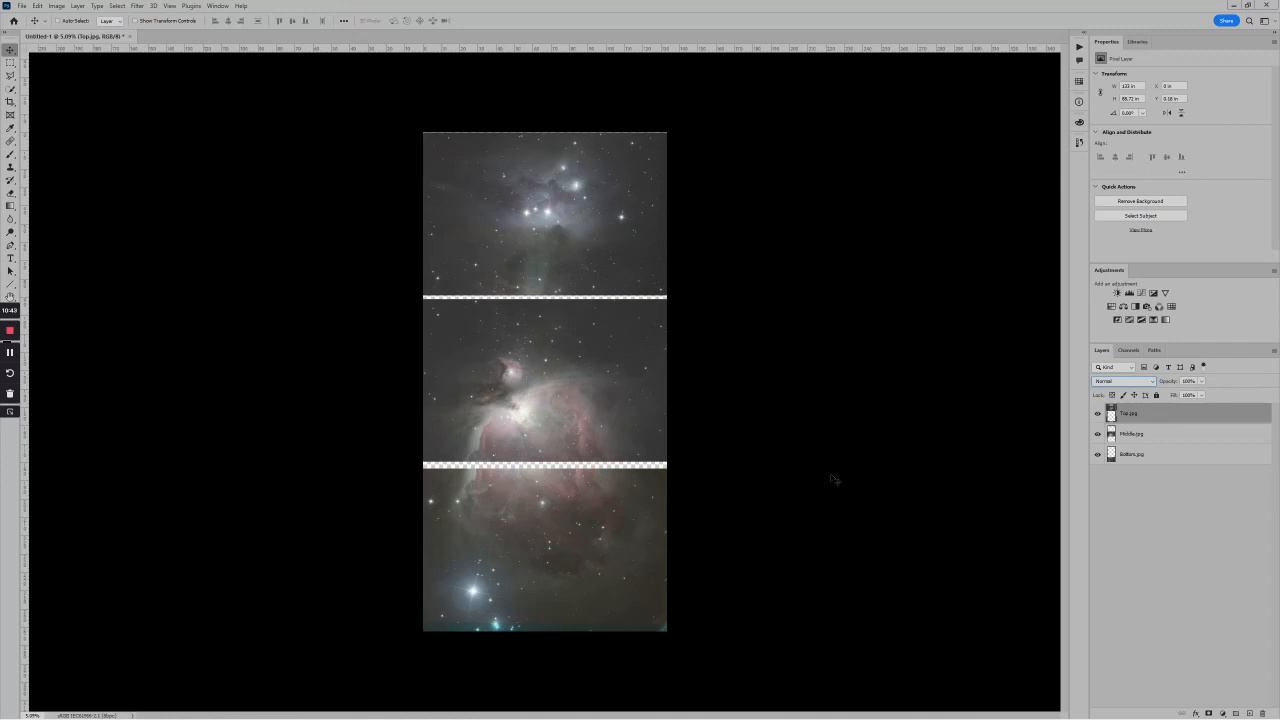
{"action": "left_click", "coordinate": [1150, 435]}
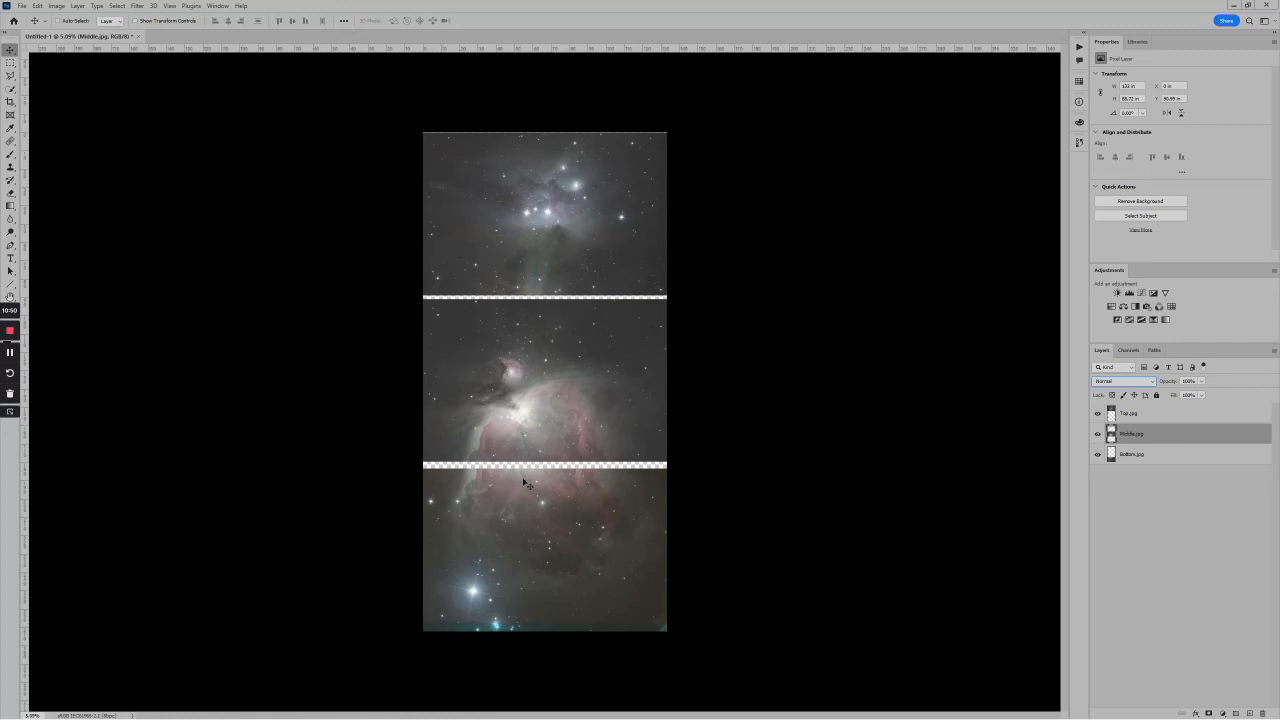
{"action": "scroll", "coordinate": [527, 483], "scroll_direction": "up", "scroll_amount": 6}
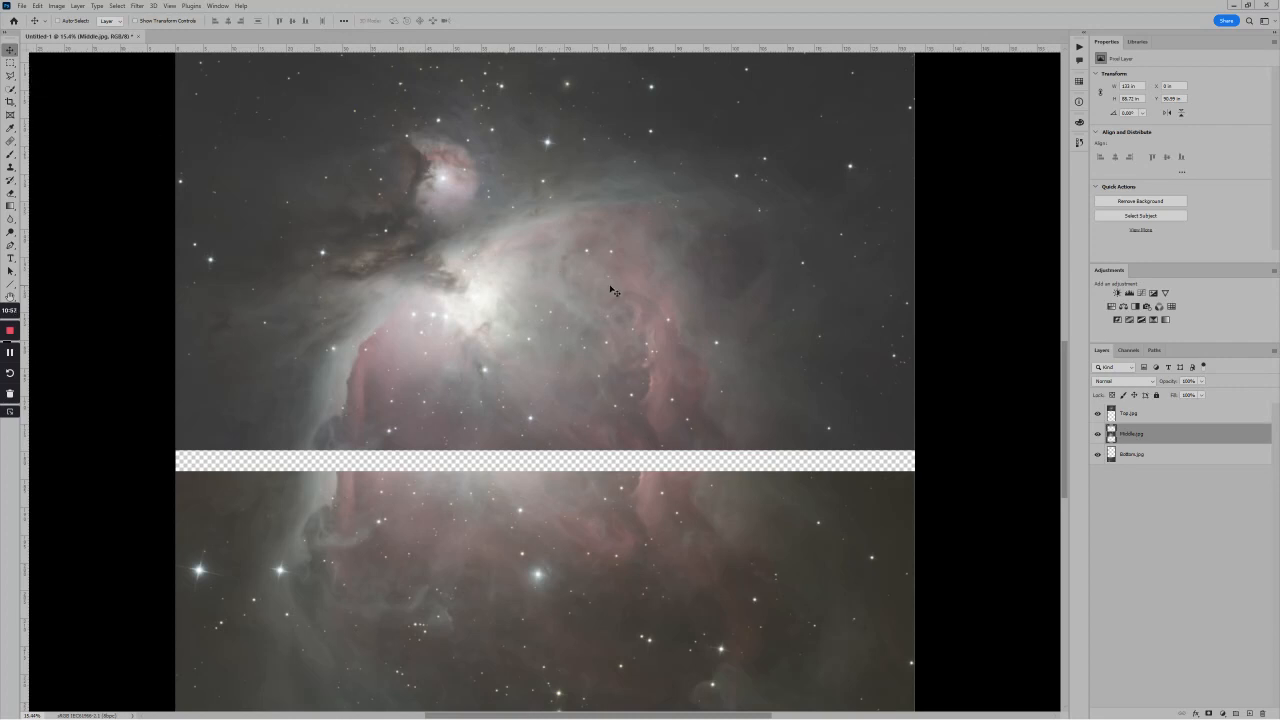
{"action": "left_click_drag", "start_coordinate": [694, 306], "coordinate": [688, 356]}
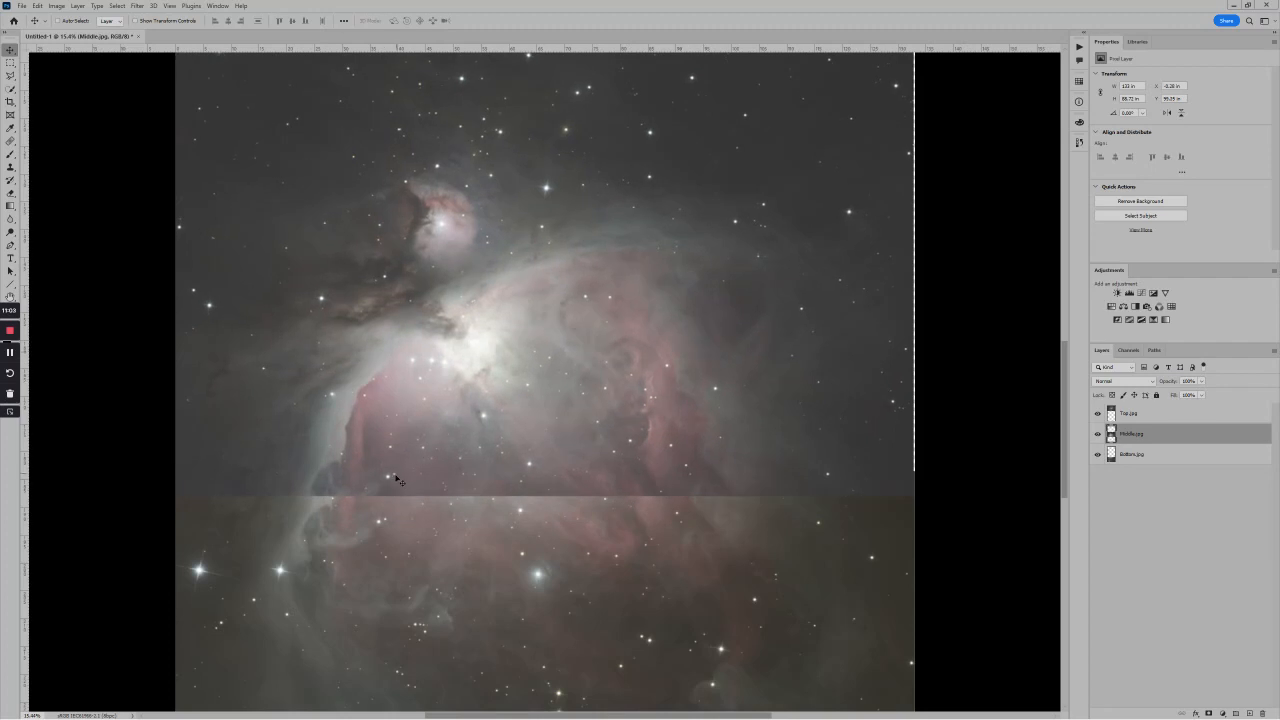
{"action": "left_click_drag", "start_coordinate": [550, 393], "coordinate": [548, 430]}
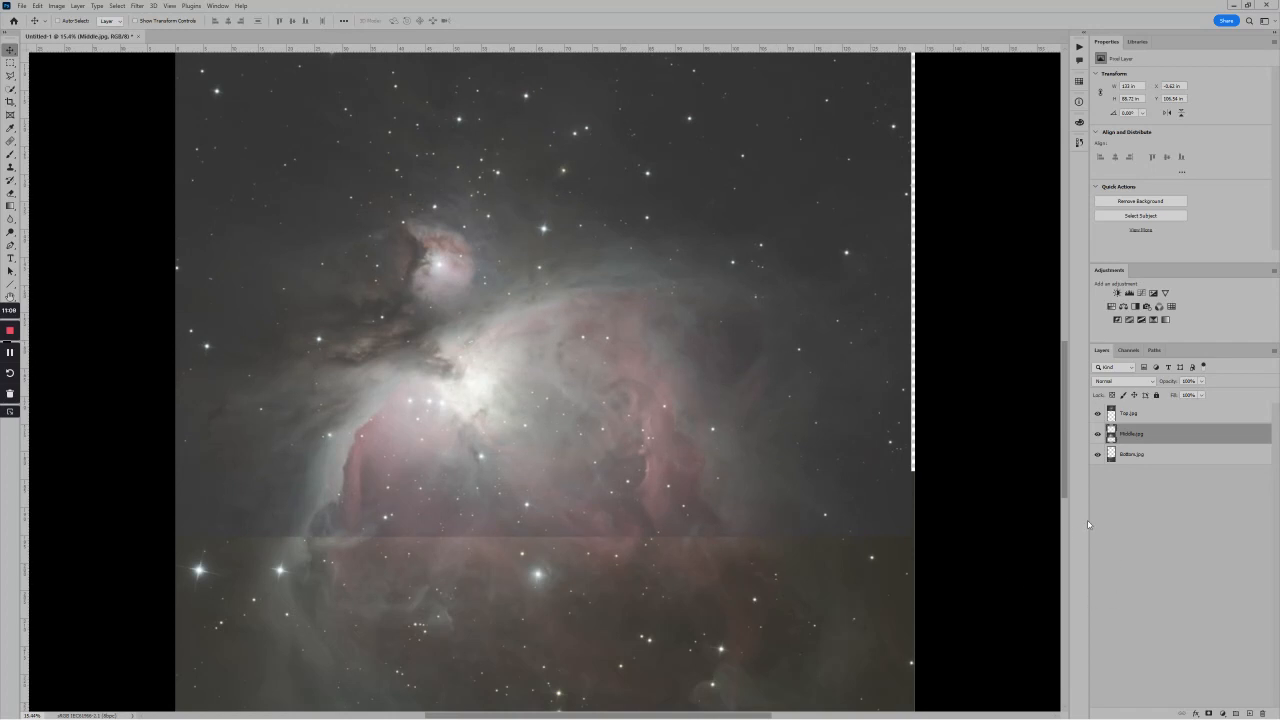
Set the Middle layer's blend mode to Lighten and shift it until its stars roughly coincide with the Bottom panel's stars.
{"action": "left_click", "coordinate": [1130, 384]}
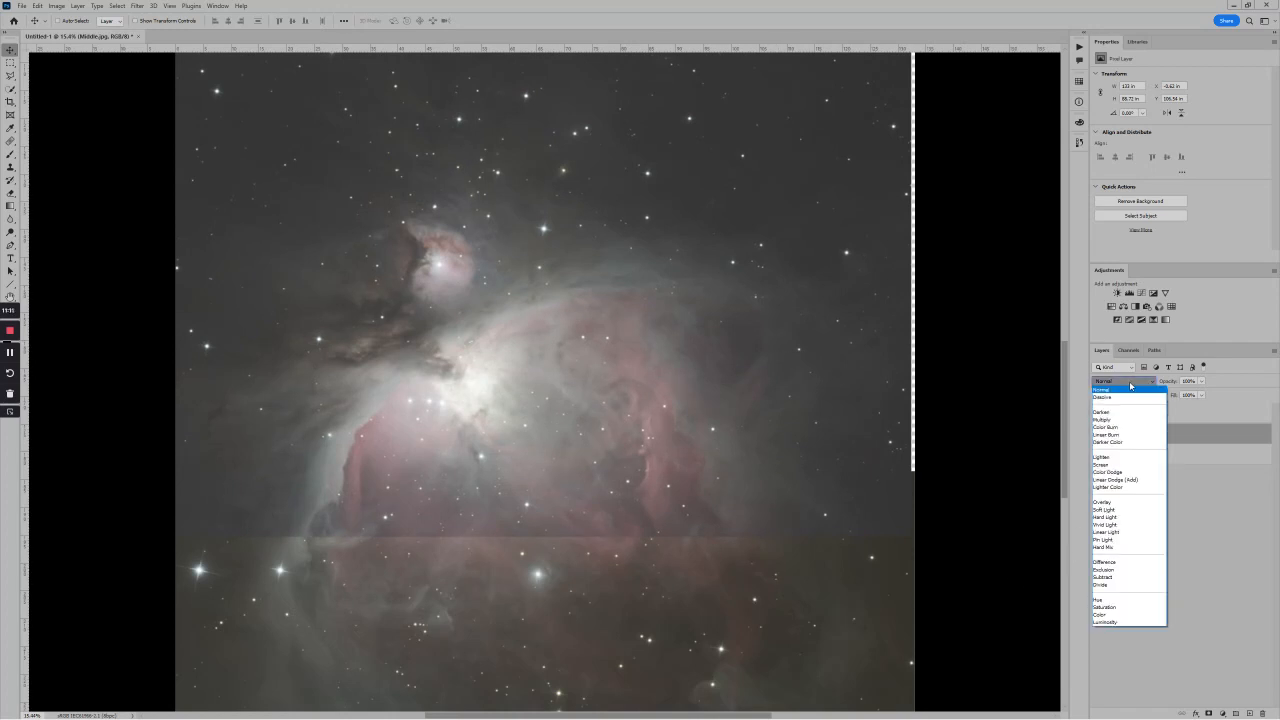
{"action": "left_click", "coordinate": [1108, 457]}
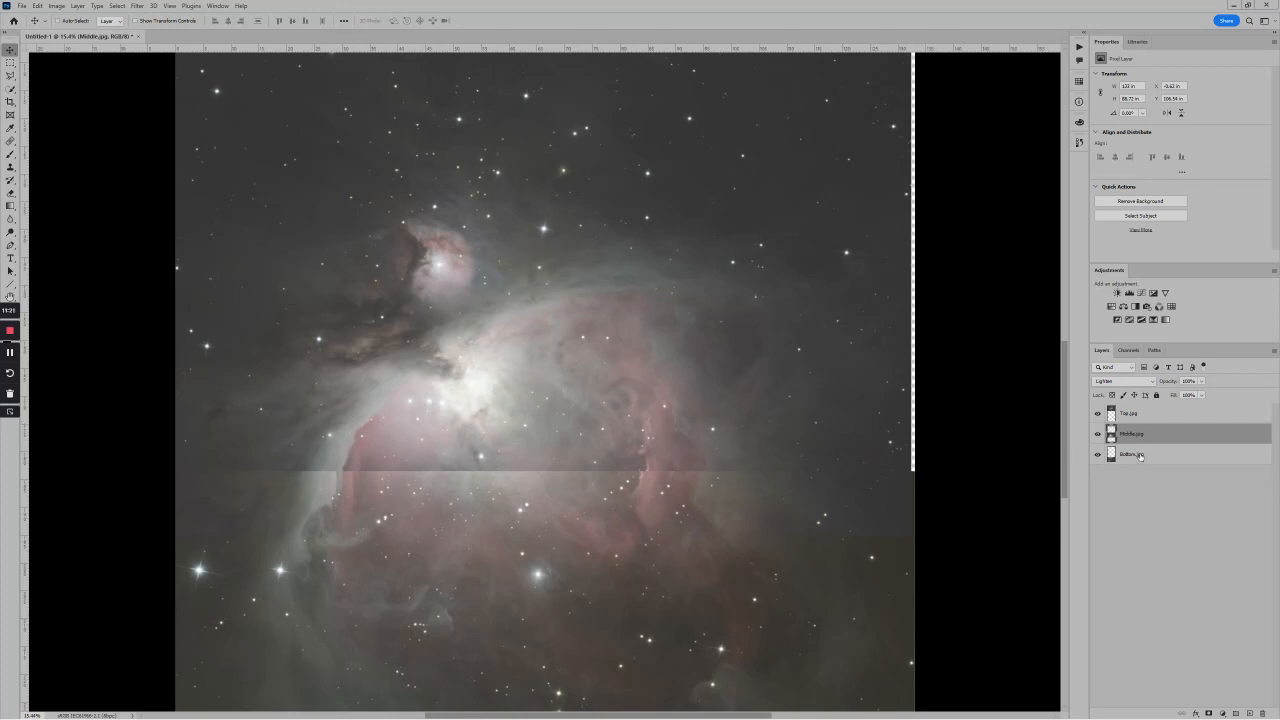
{"action": "scroll", "coordinate": [428, 535], "scroll_direction": "up", "scroll_amount": 3}
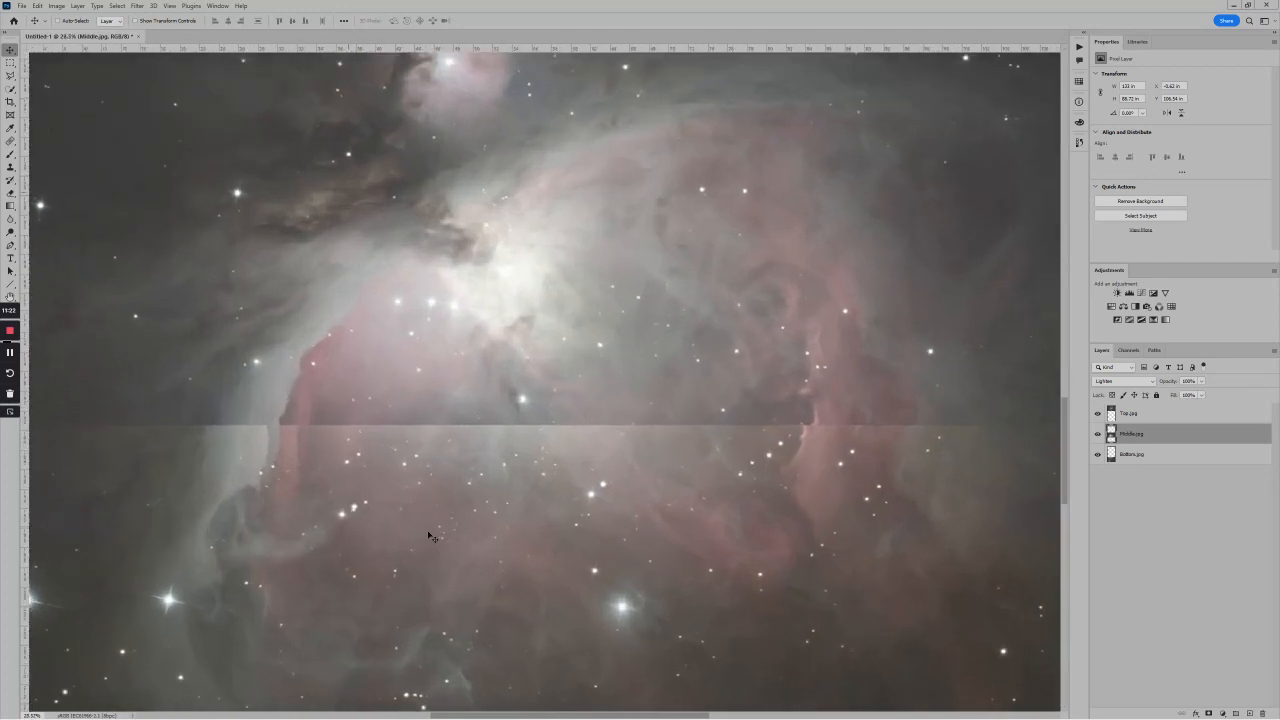
{"action": "scroll", "coordinate": [430, 537], "scroll_direction": "up", "scroll_amount": 1}
{"action": "left_click_drag", "start_coordinate": [656, 376], "coordinate": [612, 388]}
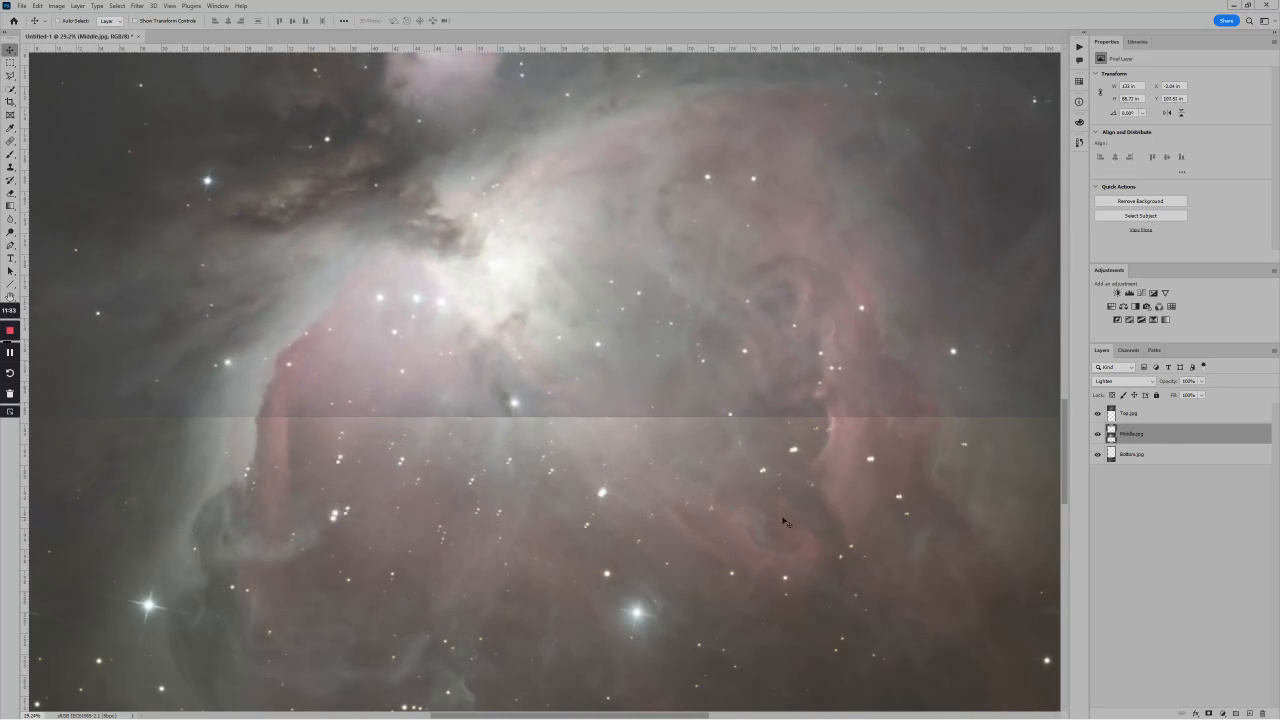
{"action": "left_click_drag", "start_coordinate": [709, 366], "coordinate": [713, 362]}
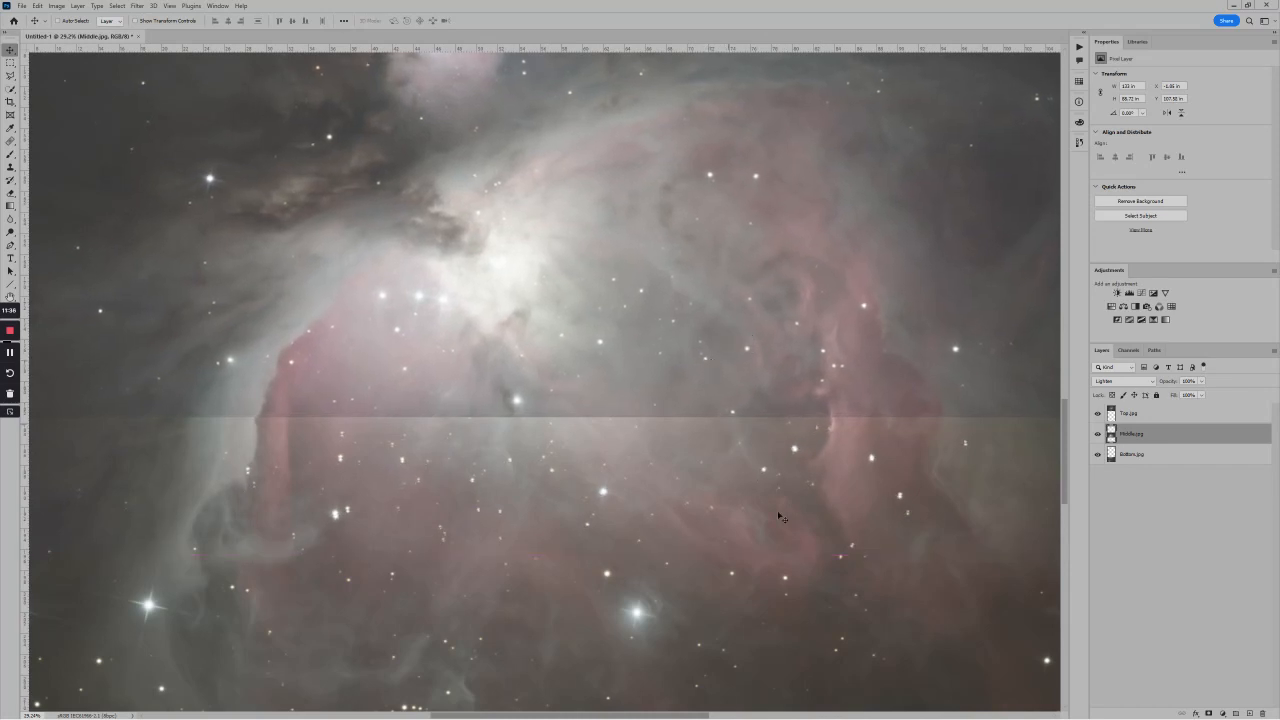
{"action": "scroll", "coordinate": [860, 578], "scroll_direction": "down", "scroll_amount": 3}
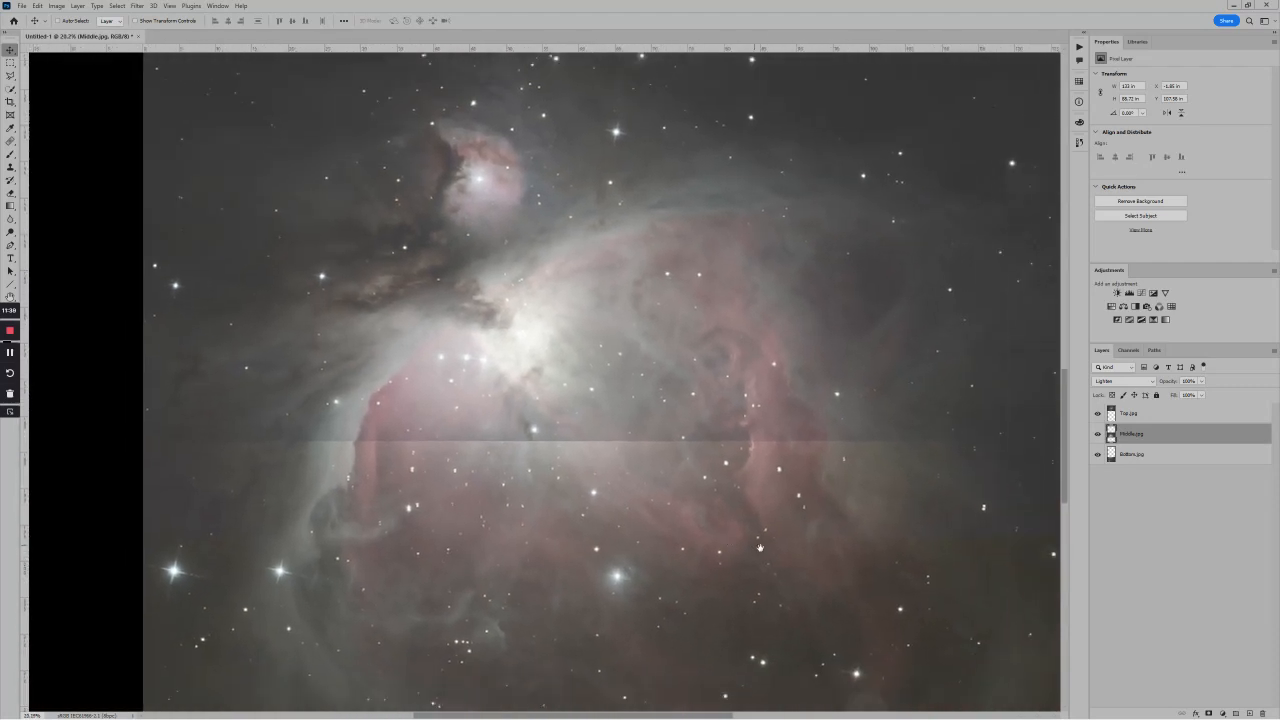
{"action": "left_click_drag", "start_coordinate": [760, 547], "coordinate": [735, 550]}
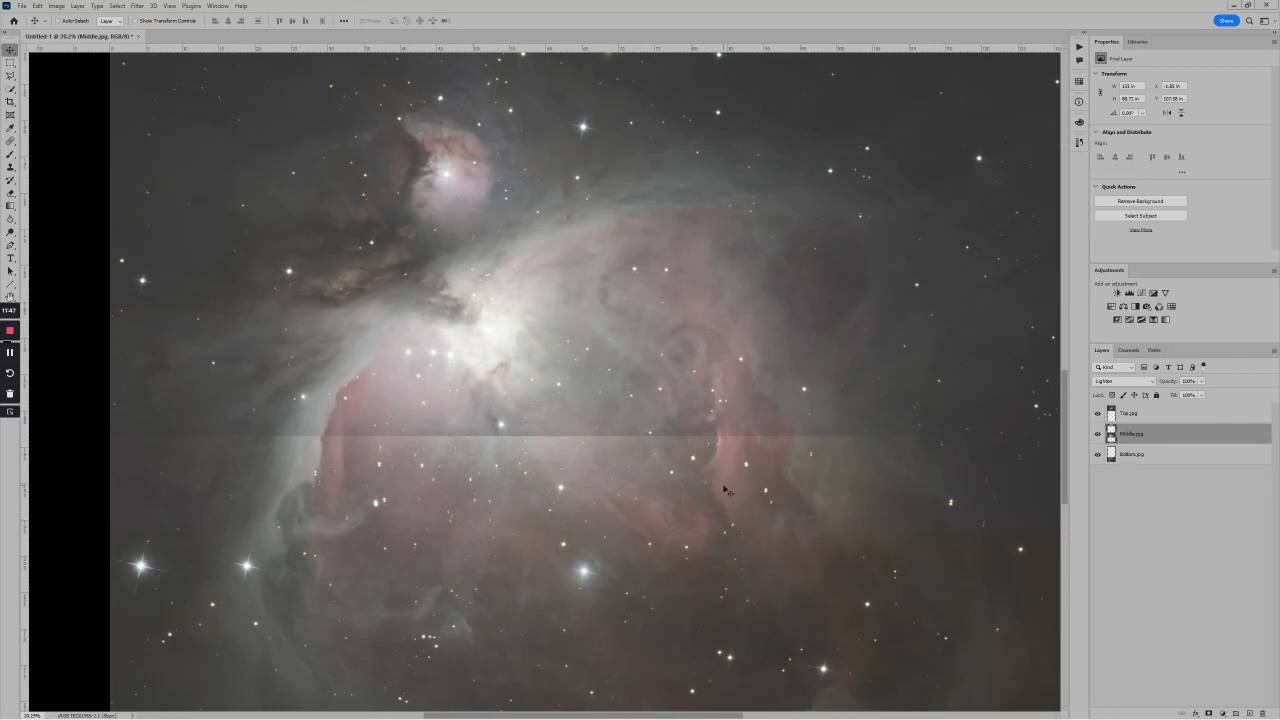
{"action": "scroll", "coordinate": [728, 491], "scroll_direction": "down", "scroll_amount": 2}
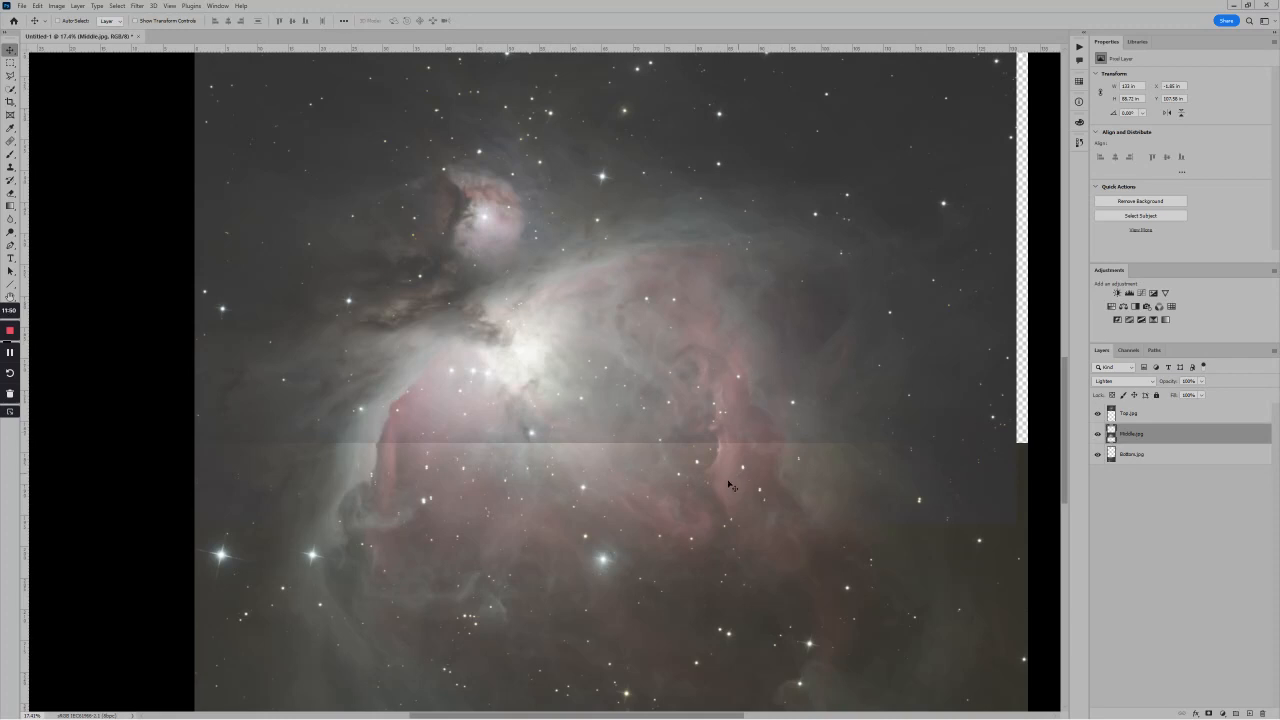
Start Free Transform on the Middle layer and change its blend mode to Difference for precise alignment.
{"action": "key", "text": "ctrl+t"}
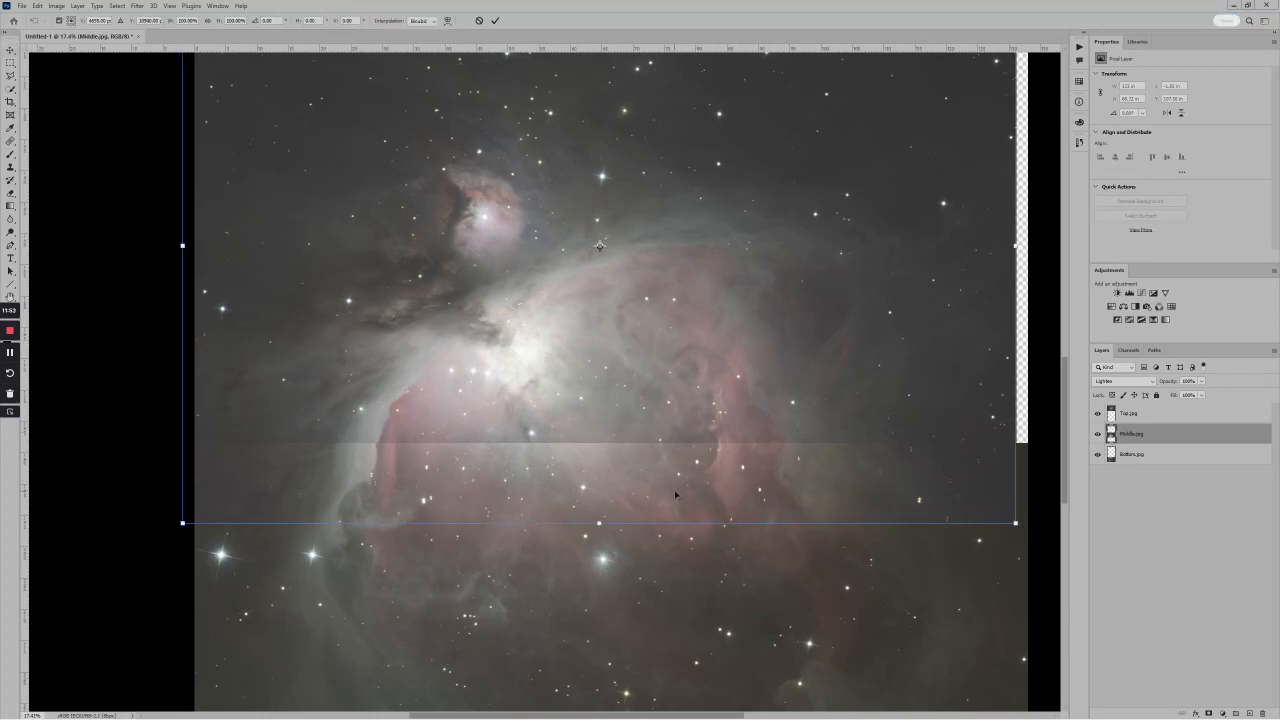
{"action": "scroll", "coordinate": [957, 503], "scroll_direction": "up", "scroll_amount": 8}
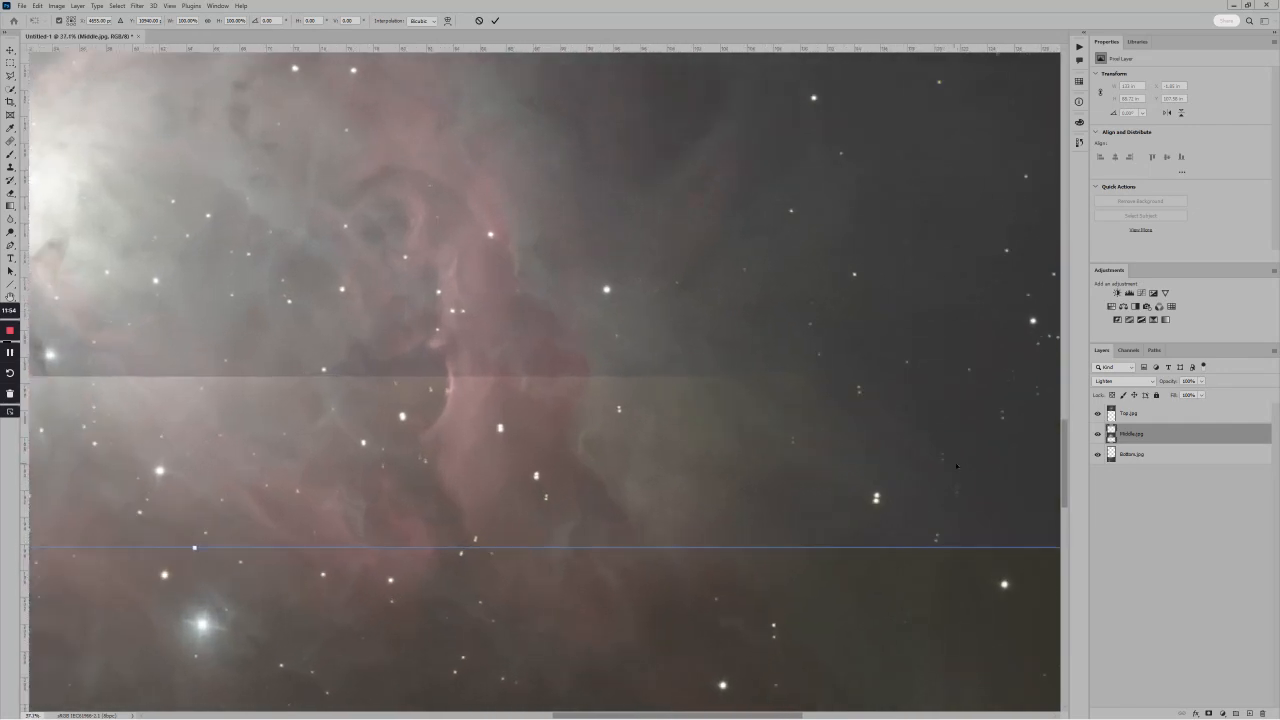
{"action": "left_click_drag", "start_coordinate": [958, 475], "coordinate": [921, 471]}
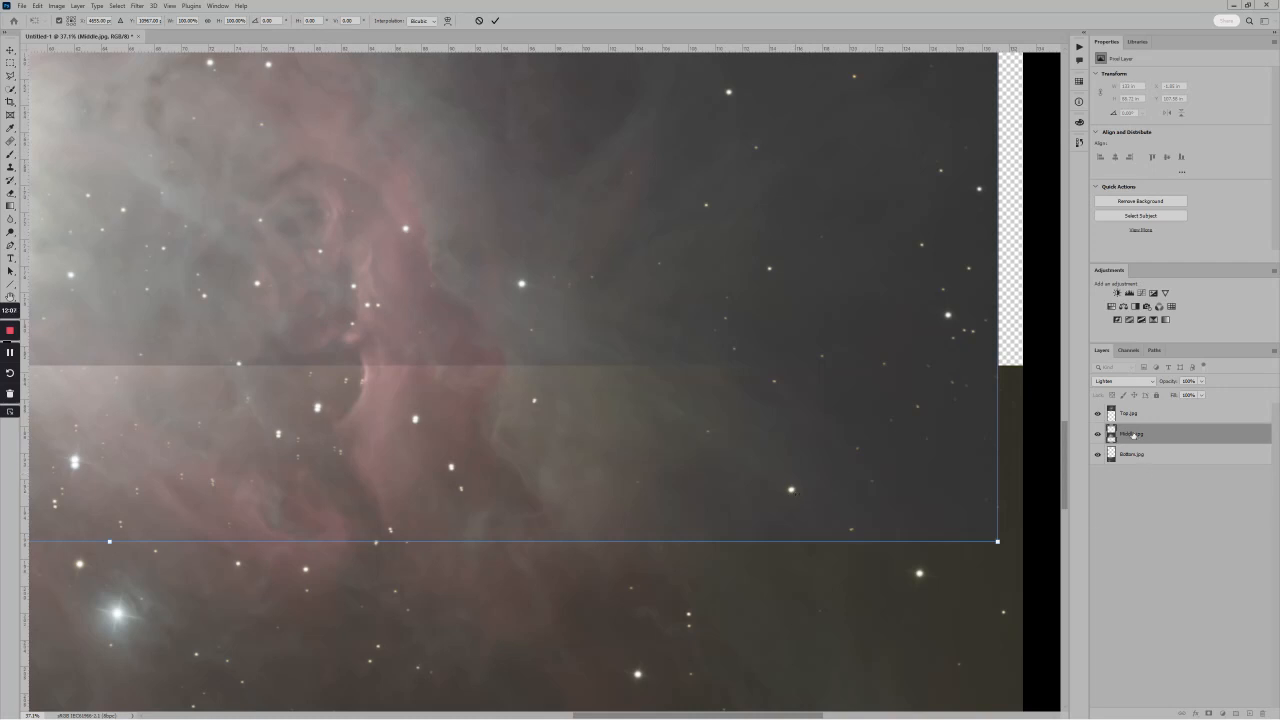
{"action": "left_click", "coordinate": [1121, 381]}
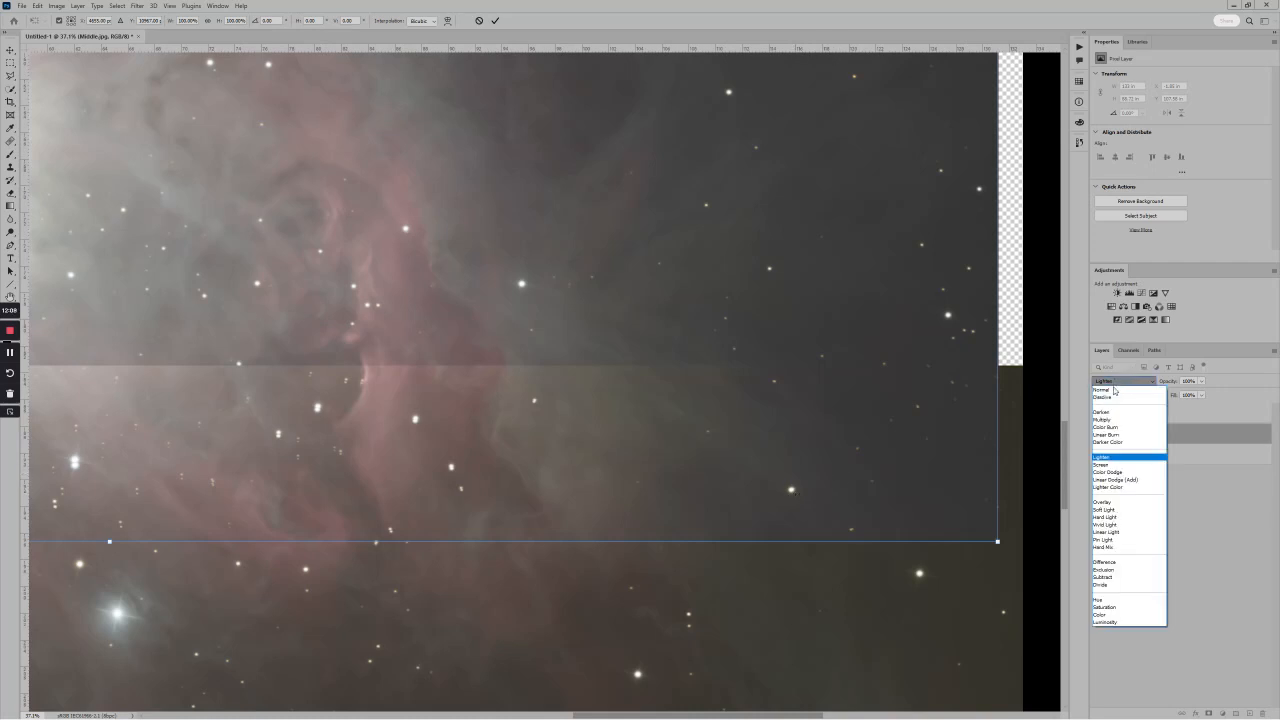
{"action": "left_click", "coordinate": [1106, 561]}
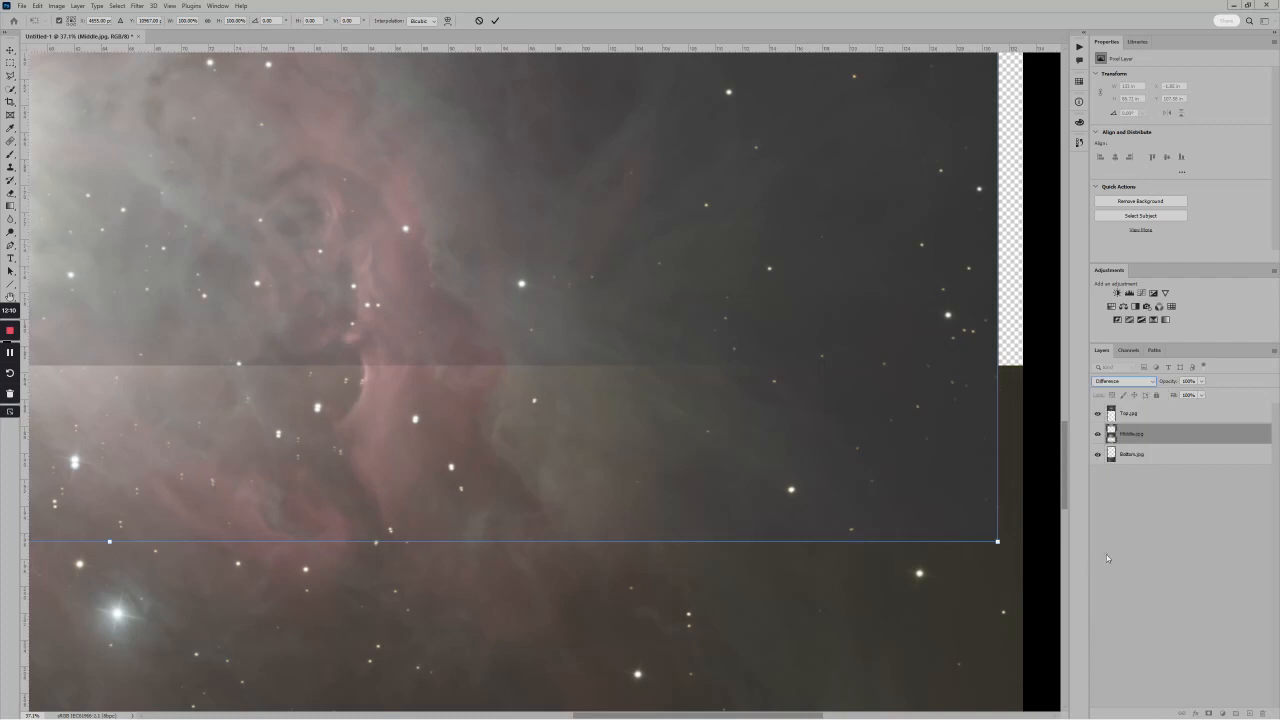
{"action": "scroll", "coordinate": [811, 495], "scroll_direction": "up", "scroll_amount": 8}
{"action": "key", "text": "ctrl+z"}
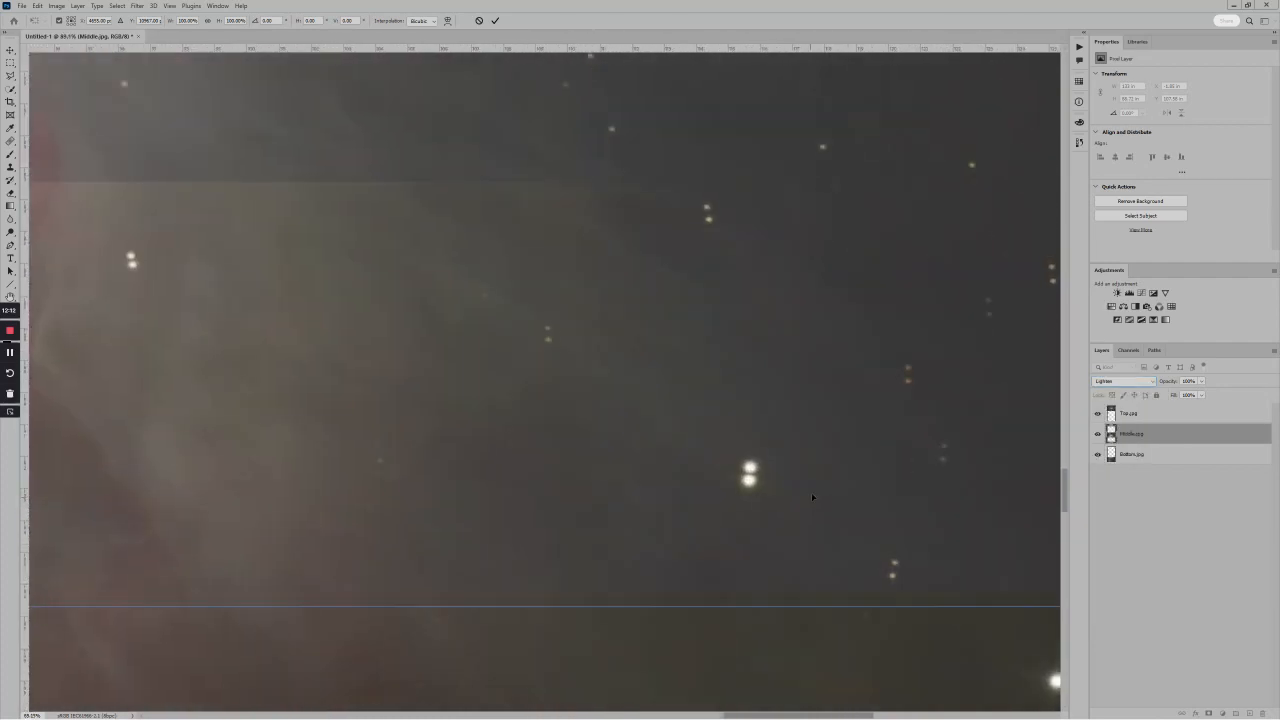
{"action": "key", "text": "ctrl+shift+z"}
Nudge the Middle layer until the bright star near the right end of the overlap cancels out in the difference view.
{"action": "key", "text": "Up"}
{"action": "key", "text": "Up"}
{"action": "key", "text": "Up"}
{"action": "key", "text": "Up"}
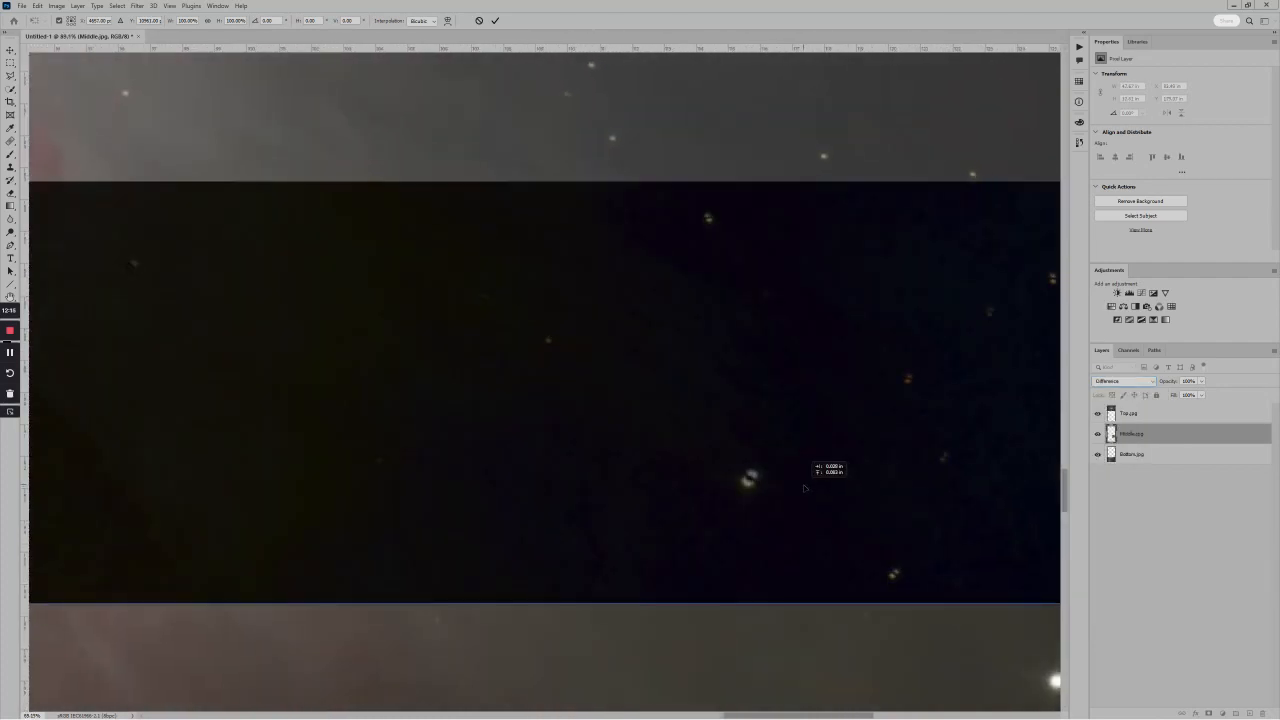
{"action": "key", "text": "Down"}
{"action": "key", "text": "Down"}
{"action": "key", "text": "Down"}
{"action": "key", "text": "Down"}
{"action": "key", "text": "Left"}
{"action": "key", "text": "Left"}
{"action": "key", "text": "Left"}
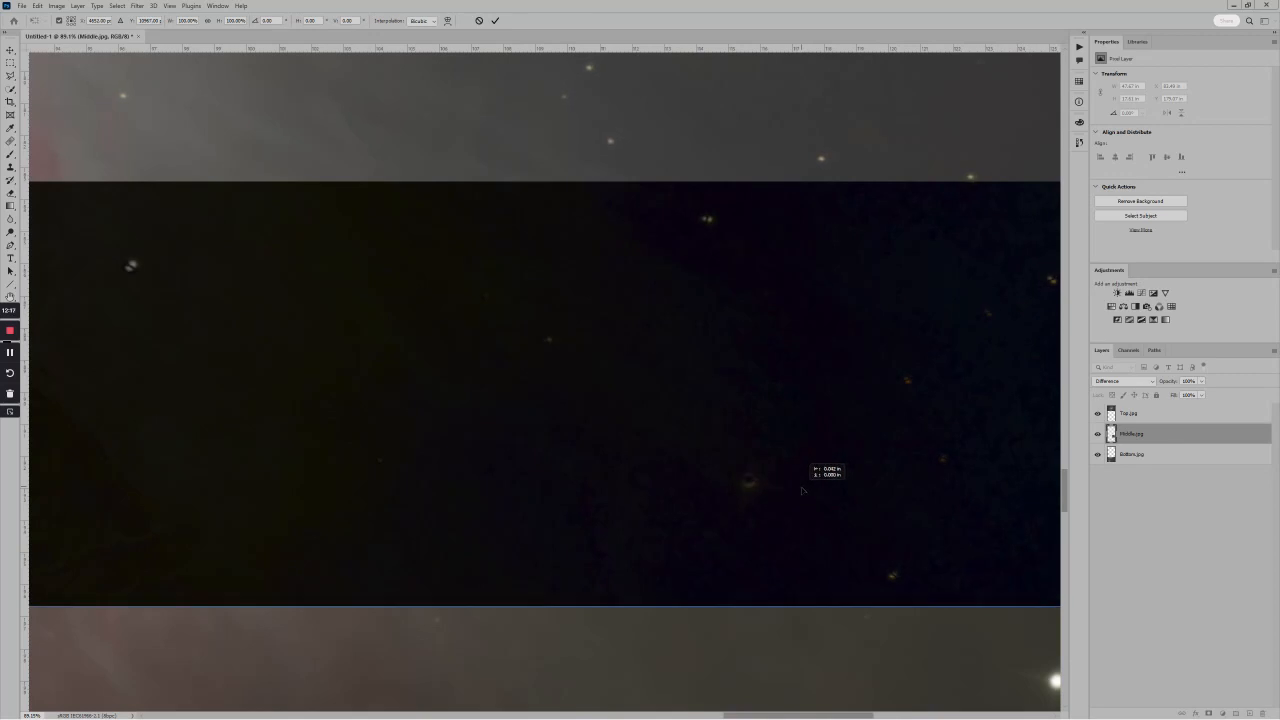
{"action": "key", "text": "Down"}
{"action": "key", "text": "Down"}
{"action": "key", "text": "Down"}
{"action": "key", "text": "Down"}
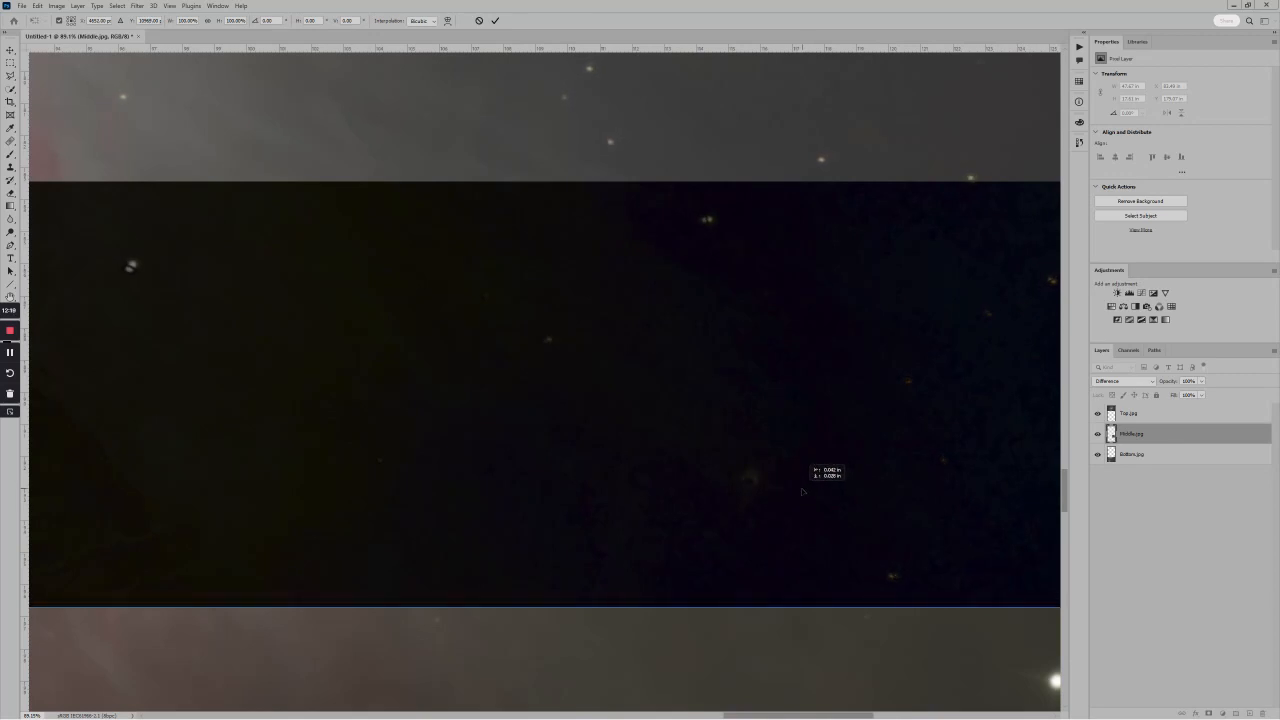
Move the transform's reference point from the Middle layer's center onto the aligned star at the right of the overlap.
{"action": "scroll", "coordinate": [858, 481], "scroll_direction": "down", "scroll_amount": 8}
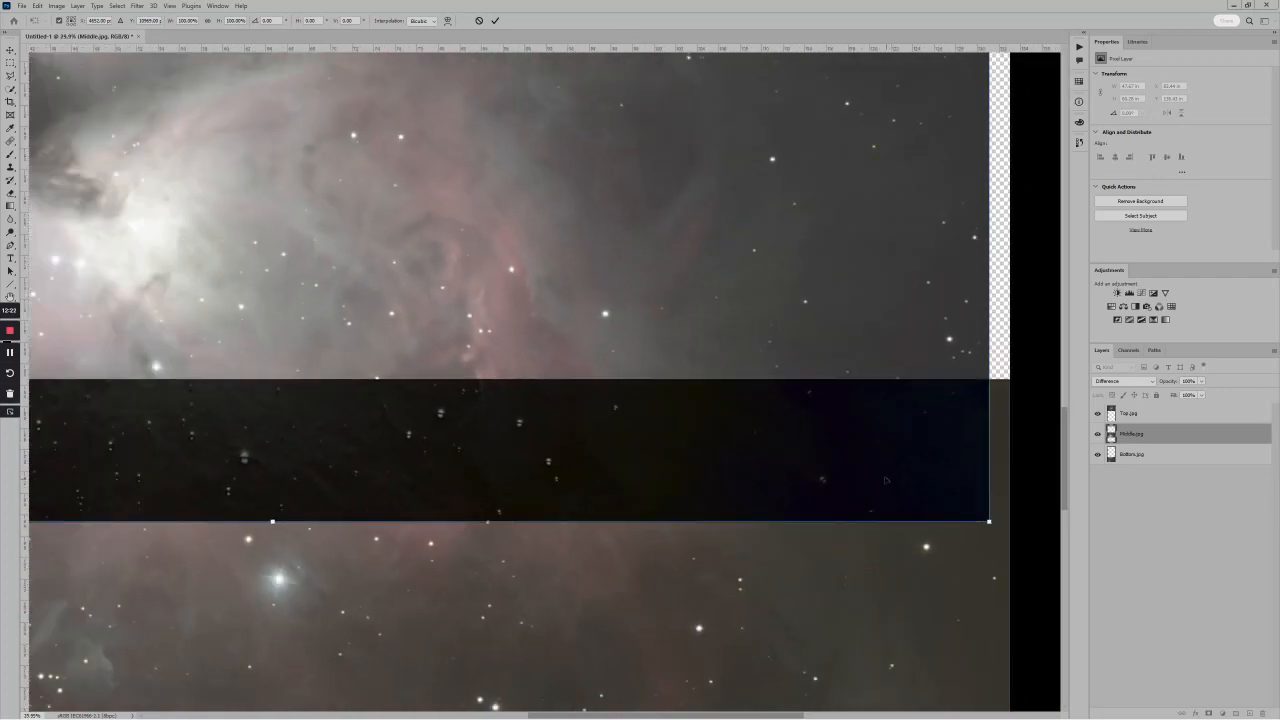
{"action": "scroll", "coordinate": [885, 480], "scroll_direction": "down", "scroll_amount": 6}
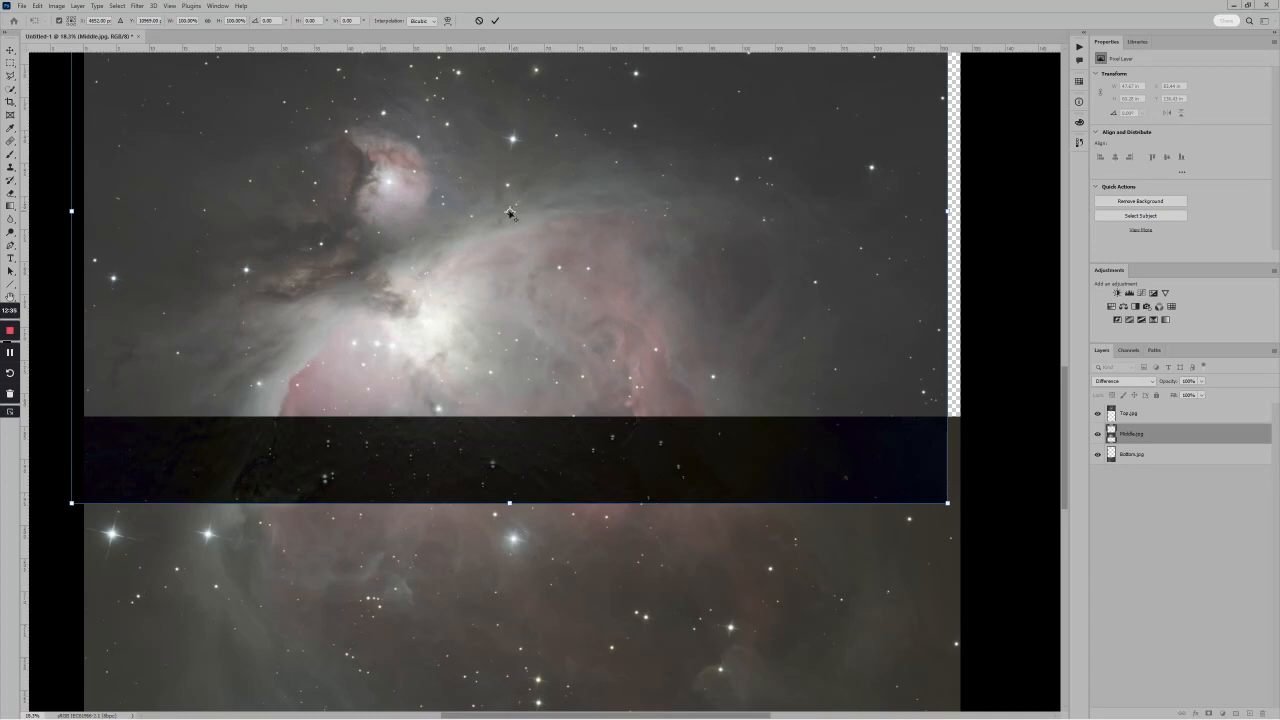
{"action": "left_click_drag", "start_coordinate": [510, 212], "coordinate": [847, 478]}
{"action": "scroll", "coordinate": [847, 478], "scroll_direction": "down", "scroll_amount": 2}
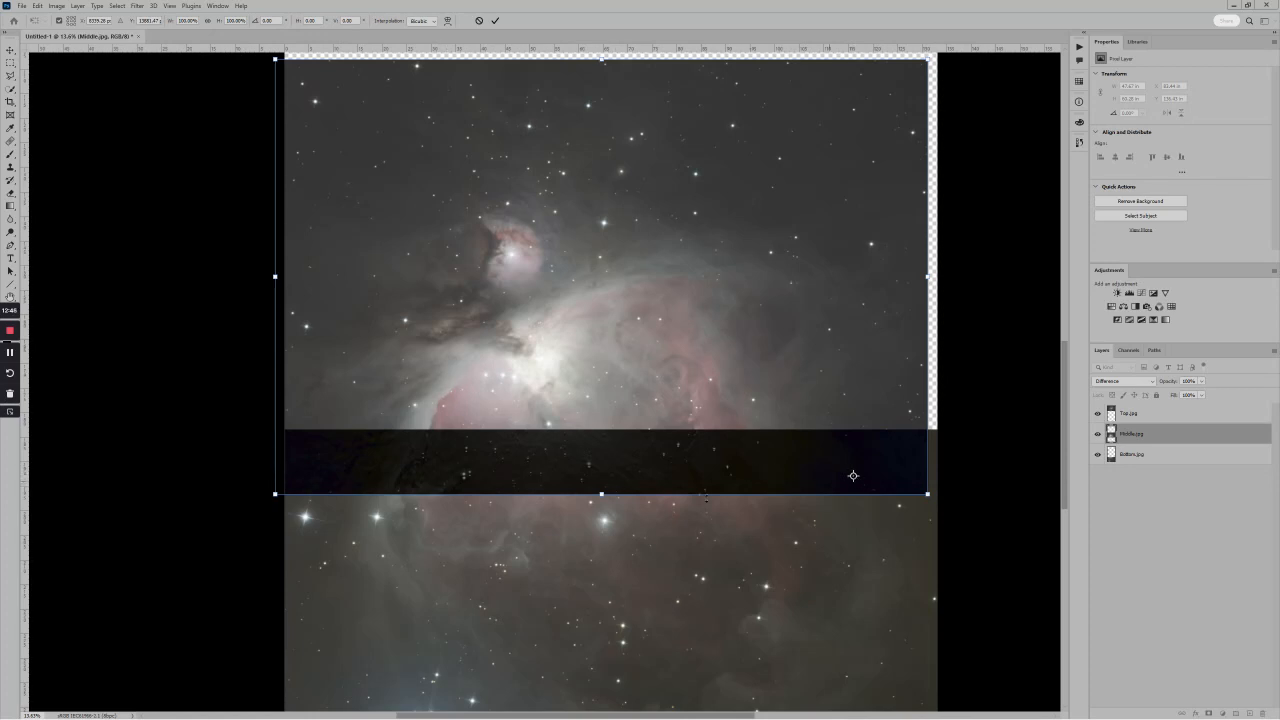
Rotate the Middle layer slightly about that star until the rest of the overlap cancels out, apply it, and set the blend mode to Normal.
{"action": "scroll", "coordinate": [345, 477], "scroll_direction": "up", "scroll_amount": 4}
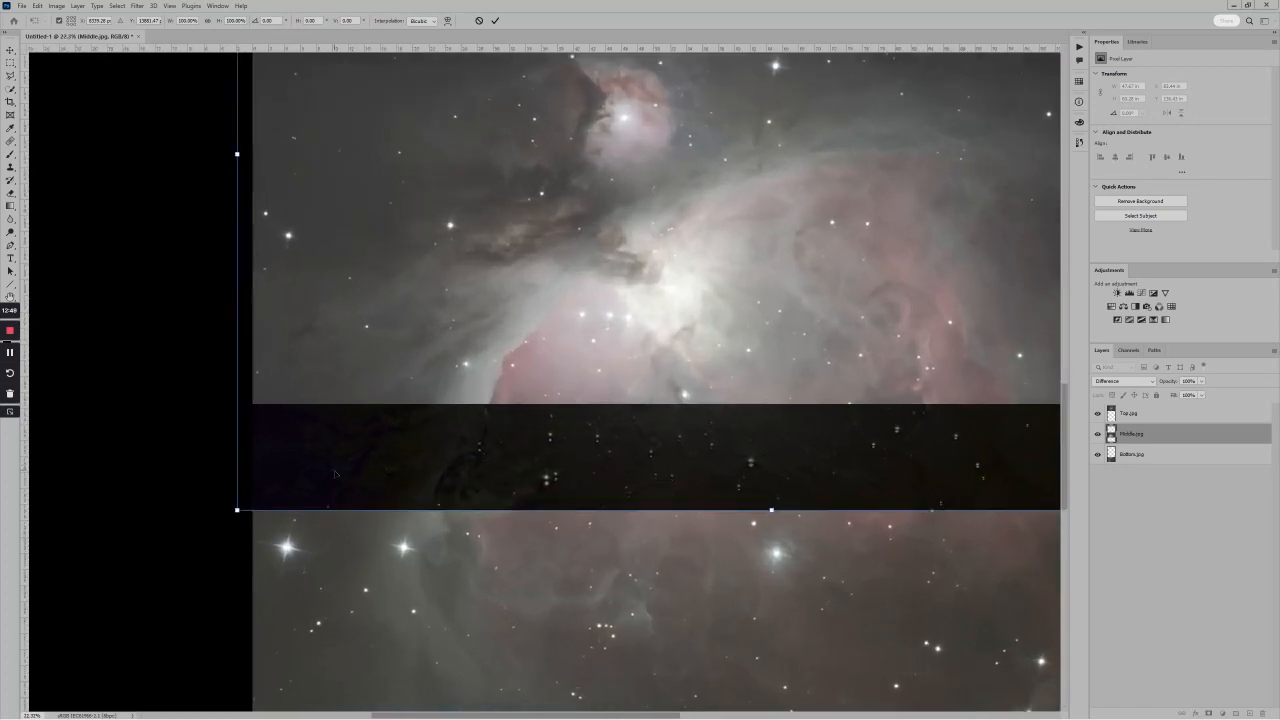
{"action": "scroll", "coordinate": [377, 470], "scroll_direction": "up", "scroll_amount": 2}
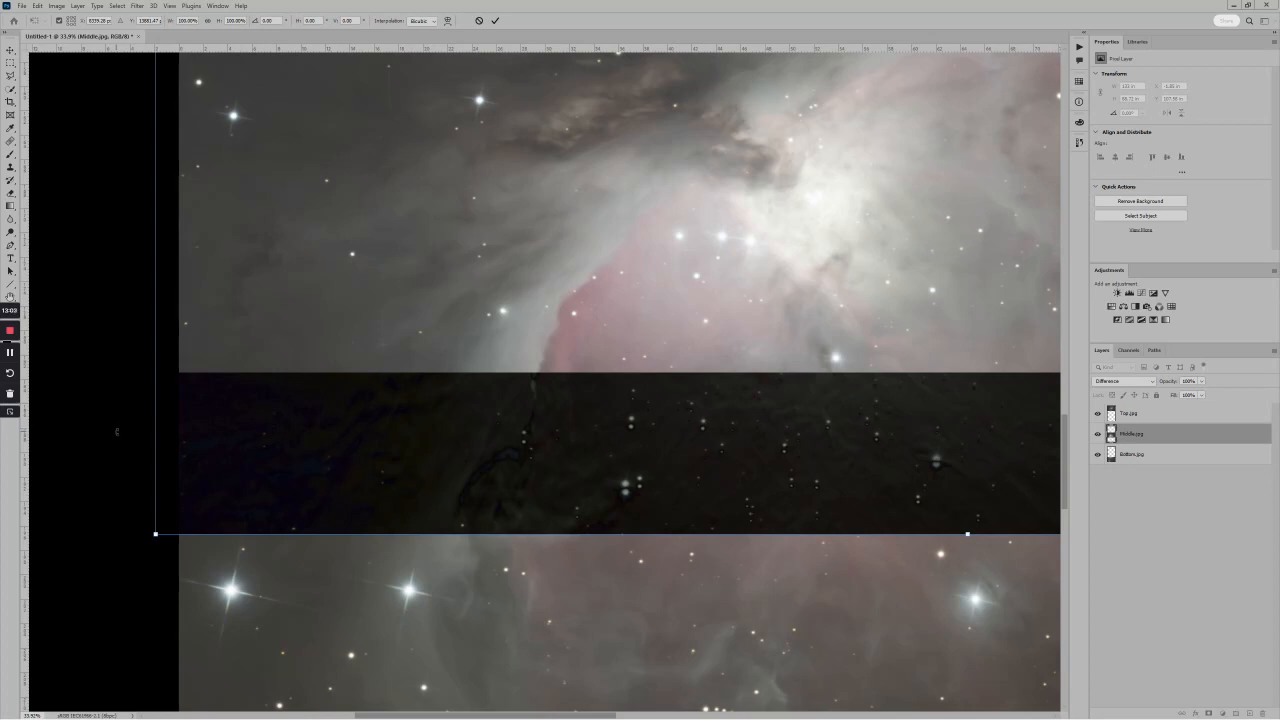
{"action": "left_click_drag", "start_coordinate": [117, 432], "coordinate": [118, 418]}
{"action": "scroll", "coordinate": [905, 527], "scroll_direction": "down", "scroll_amount": 5}
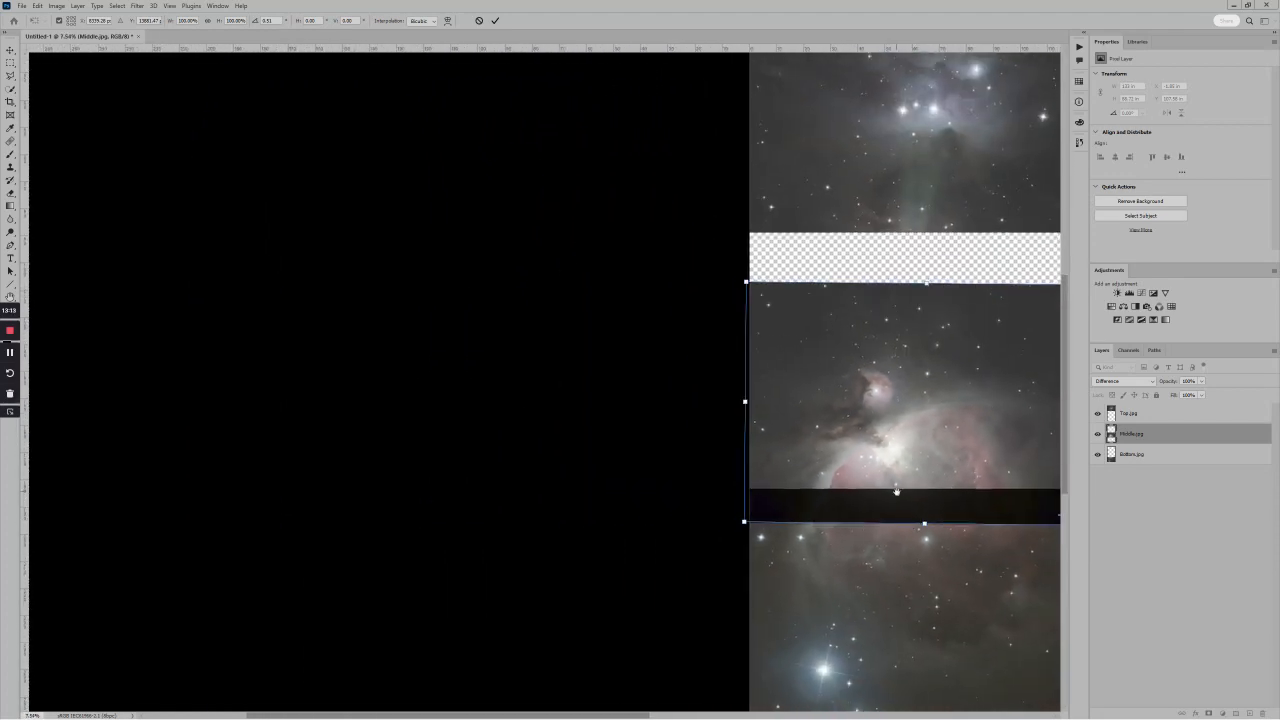
{"action": "scroll", "coordinate": [913, 520], "scroll_direction": "up", "scroll_amount": 3}
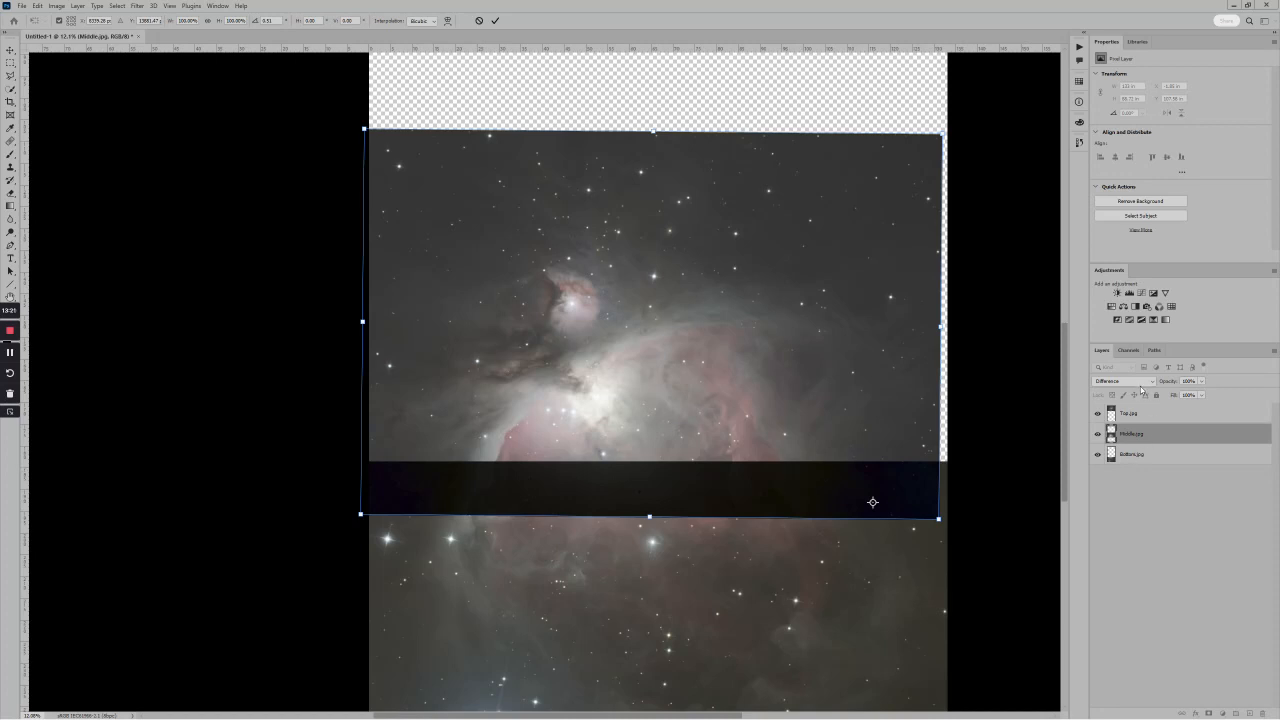
{"action": "left_click", "coordinate": [495, 22]}
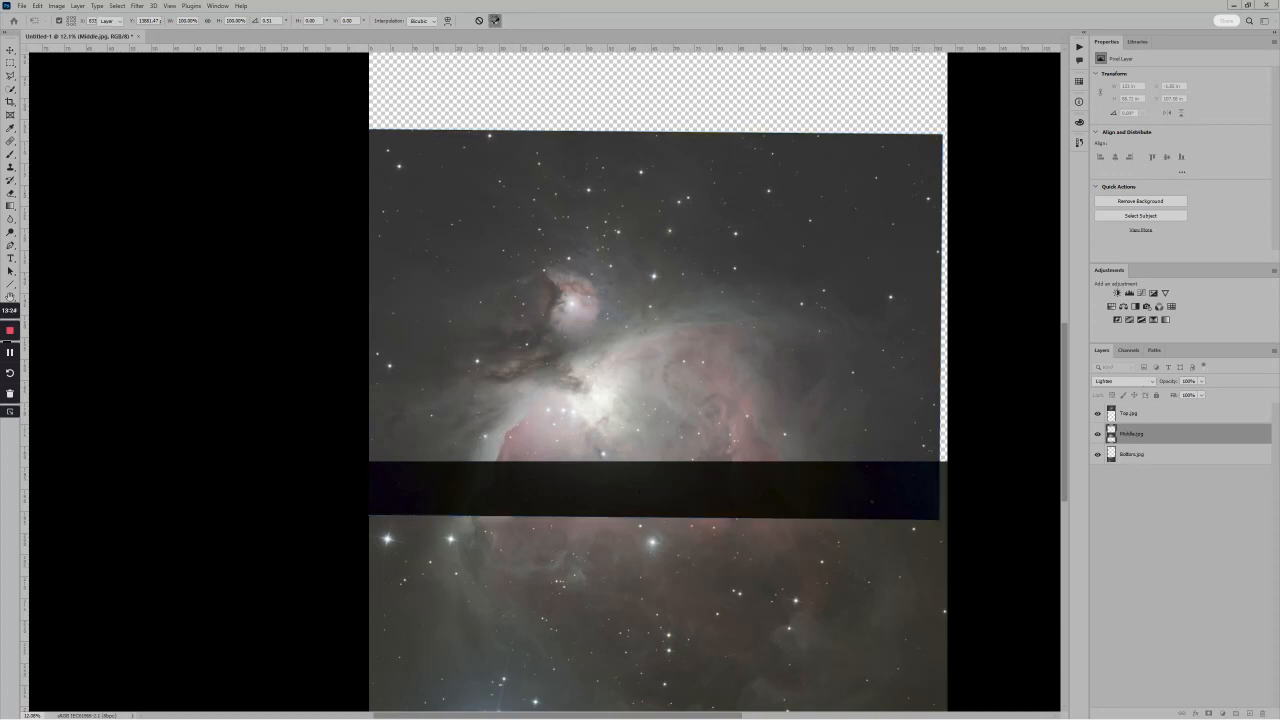
{"action": "left_click", "coordinate": [1113, 382]}
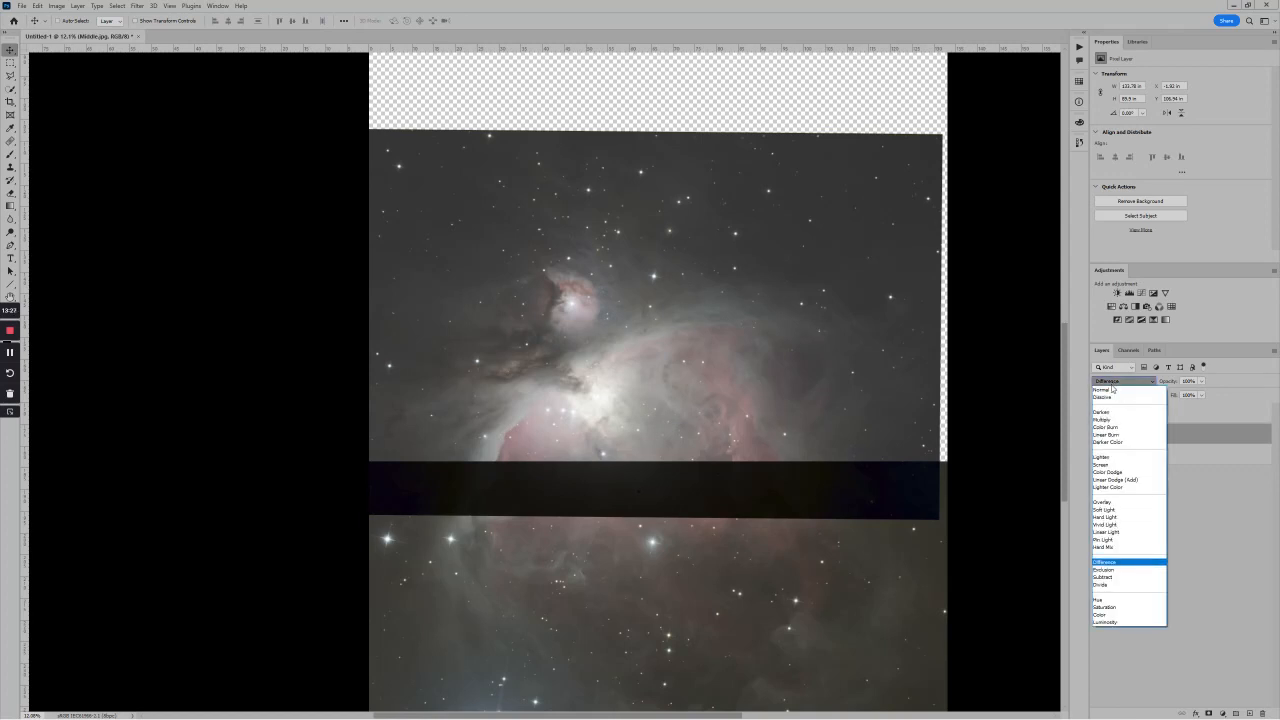
{"action": "left_click", "coordinate": [1109, 392]}
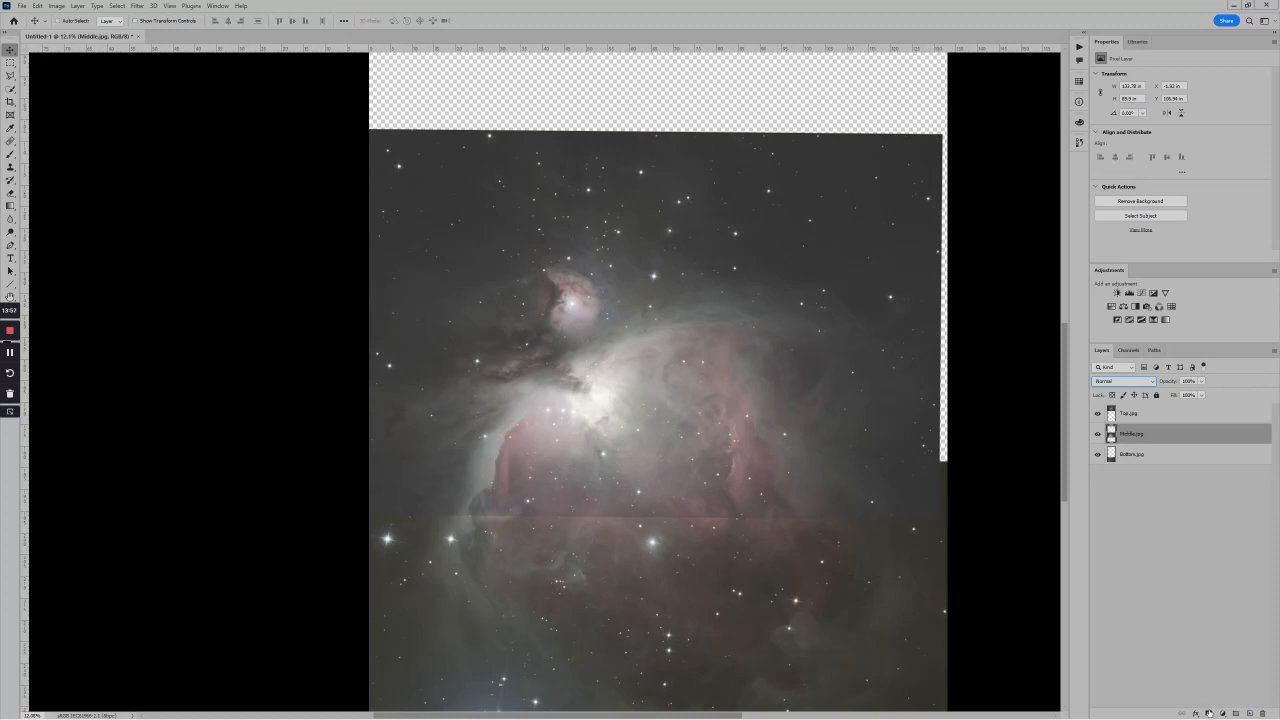
Add a layer mask to the Middle layer and draw a short upward gradient across its lower edge to blend the seam.
{"action": "left_click", "coordinate": [1209, 713]}
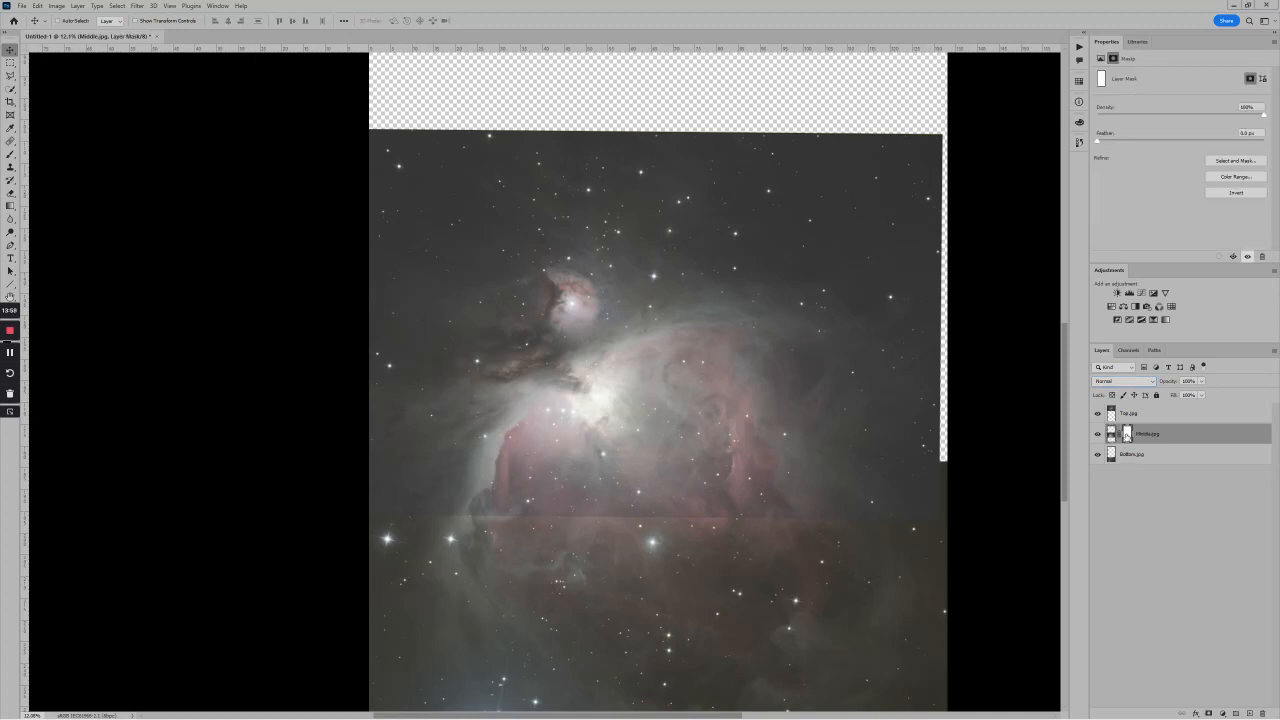
{"action": "left_click", "coordinate": [10, 206]}
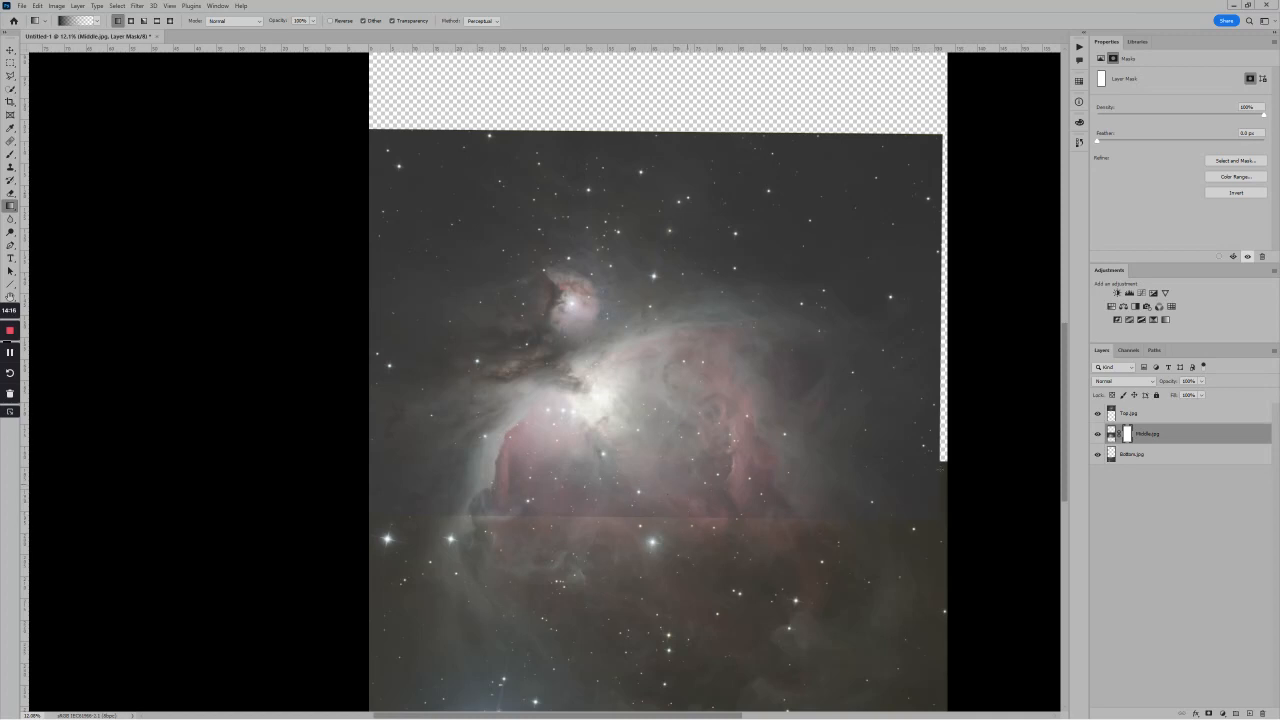
{"action": "left_click_drag", "start_coordinate": [686, 513], "coordinate": [687, 485]}
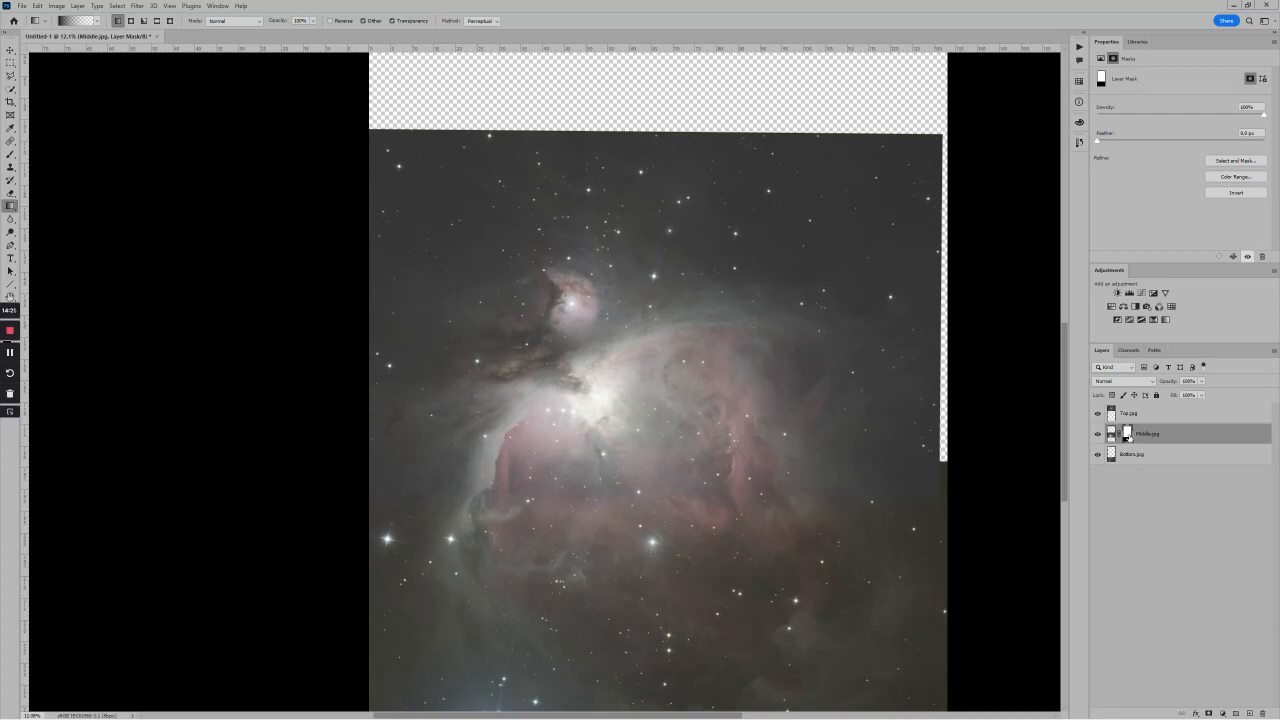
Inspect the Middle layer's mask by toggling it off and on and viewing it alone and as an overlay, and check the blended seam.
{"action": "left_click", "coordinate": [1129, 438], "text": "shift"}
{"action": "left_click", "coordinate": [1129, 438], "text": "shift"}
{"action": "left_click", "coordinate": [1127, 437], "text": "alt"}
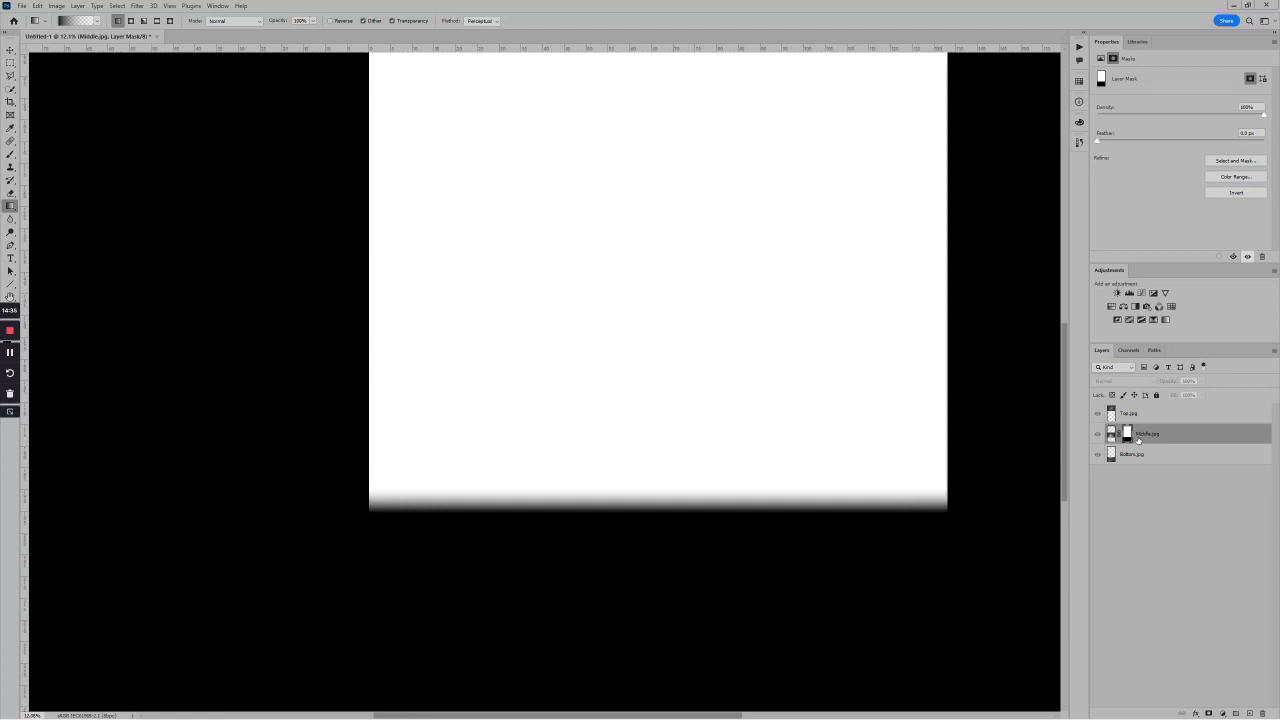
{"action": "left_click", "coordinate": [1130, 436]}
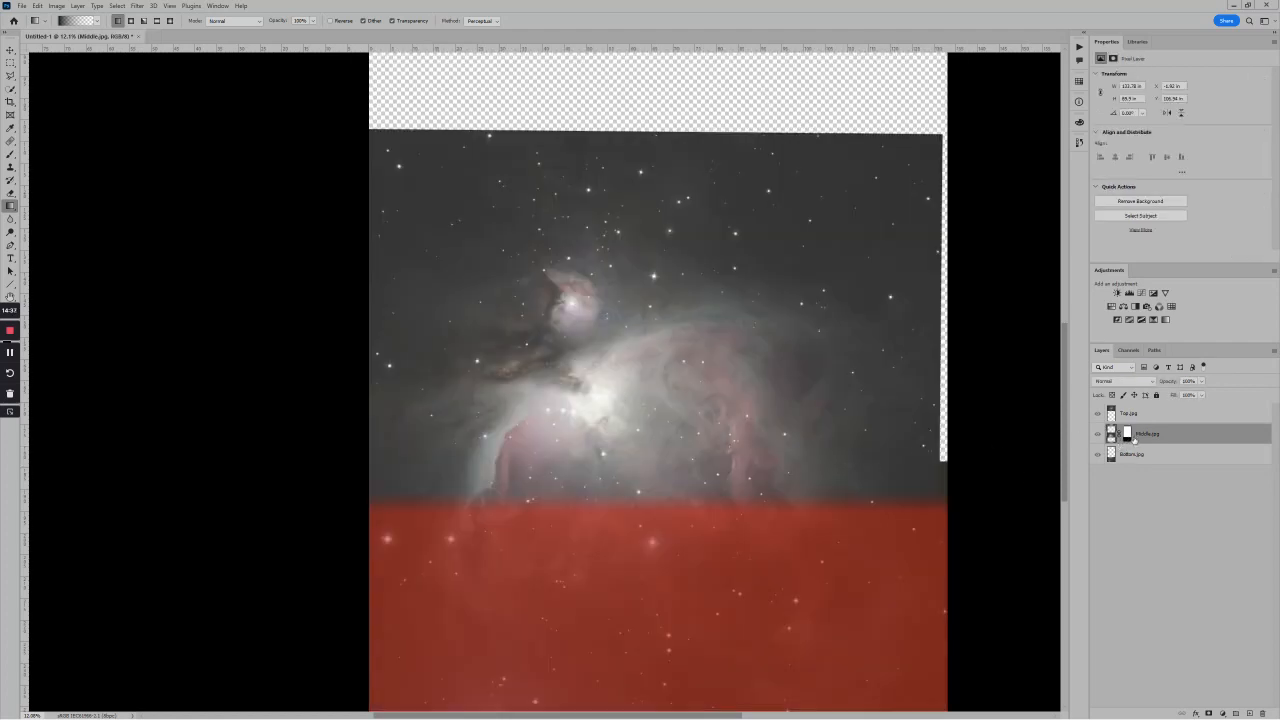
{"action": "left_click", "coordinate": [1128, 434]}
{"action": "left_click", "coordinate": [1110, 434]}
{"action": "key", "text": "ctrl+0"}
{"action": "left_click", "coordinate": [1123, 434]}
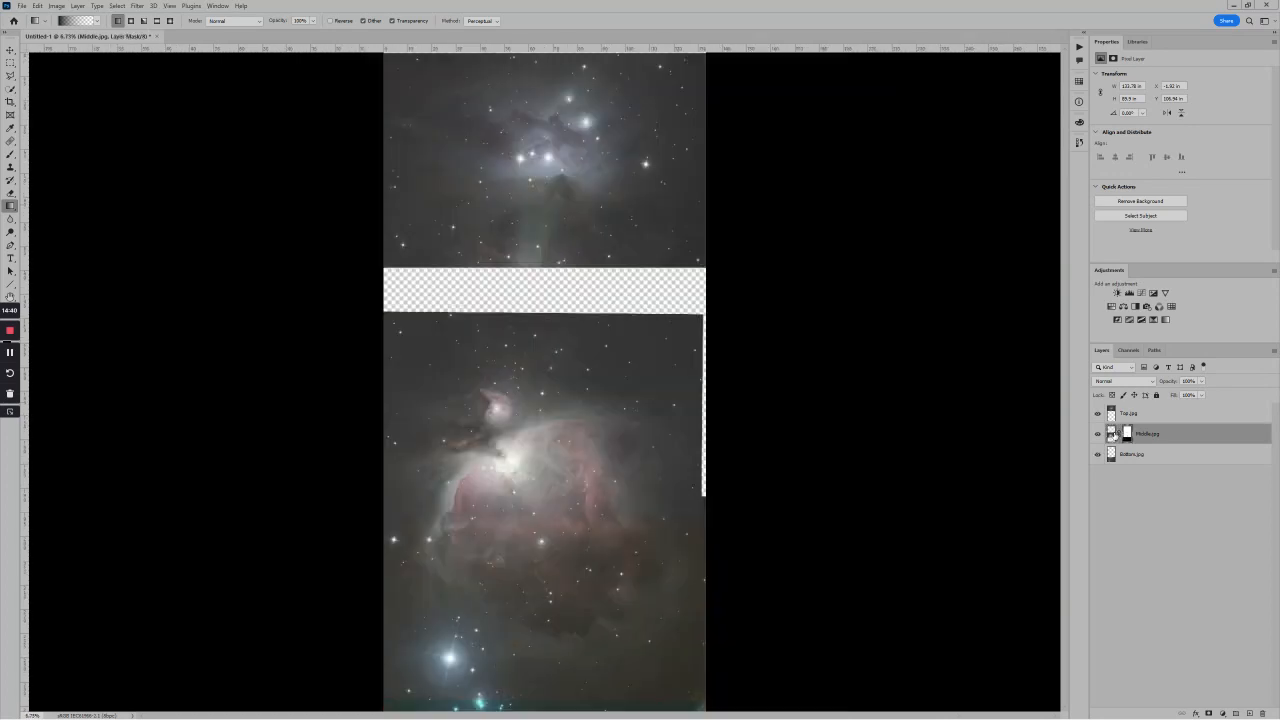
{"action": "scroll", "coordinate": [584, 532], "scroll_direction": "up", "scroll_amount": 3}
{"action": "left_click_drag", "start_coordinate": [596, 506], "coordinate": [622, 433]}
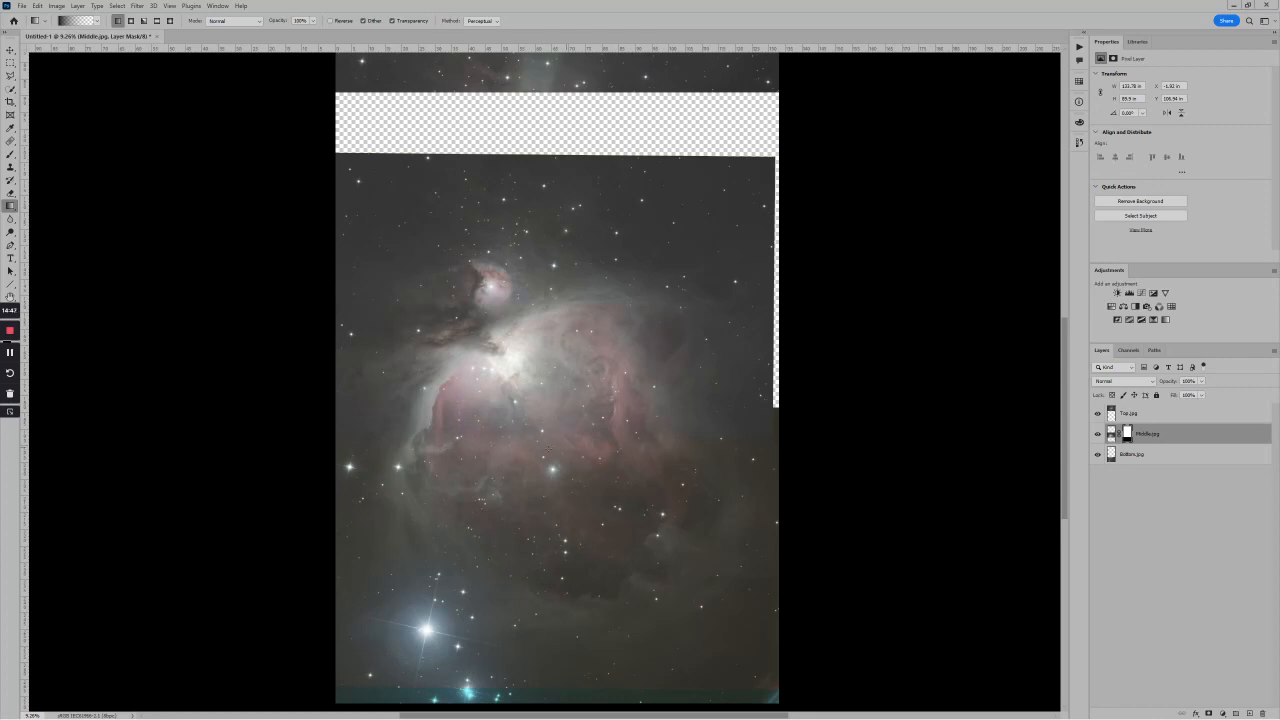
{"action": "scroll", "coordinate": [571, 445], "scroll_direction": "up", "scroll_amount": 1}
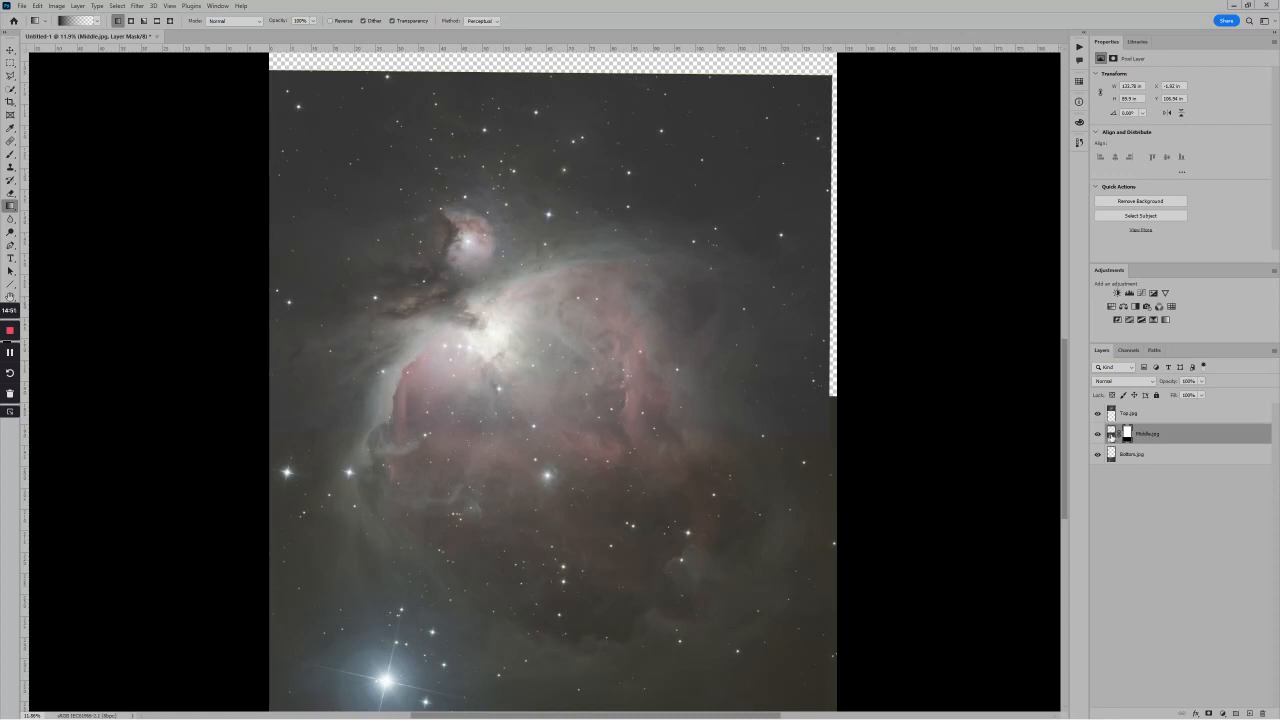
Add a new empty layer above the Middle layer and set its blend mode to Soft Light.
{"action": "left_click", "coordinate": [1112, 436]}
{"action": "left_click", "coordinate": [1249, 713]}
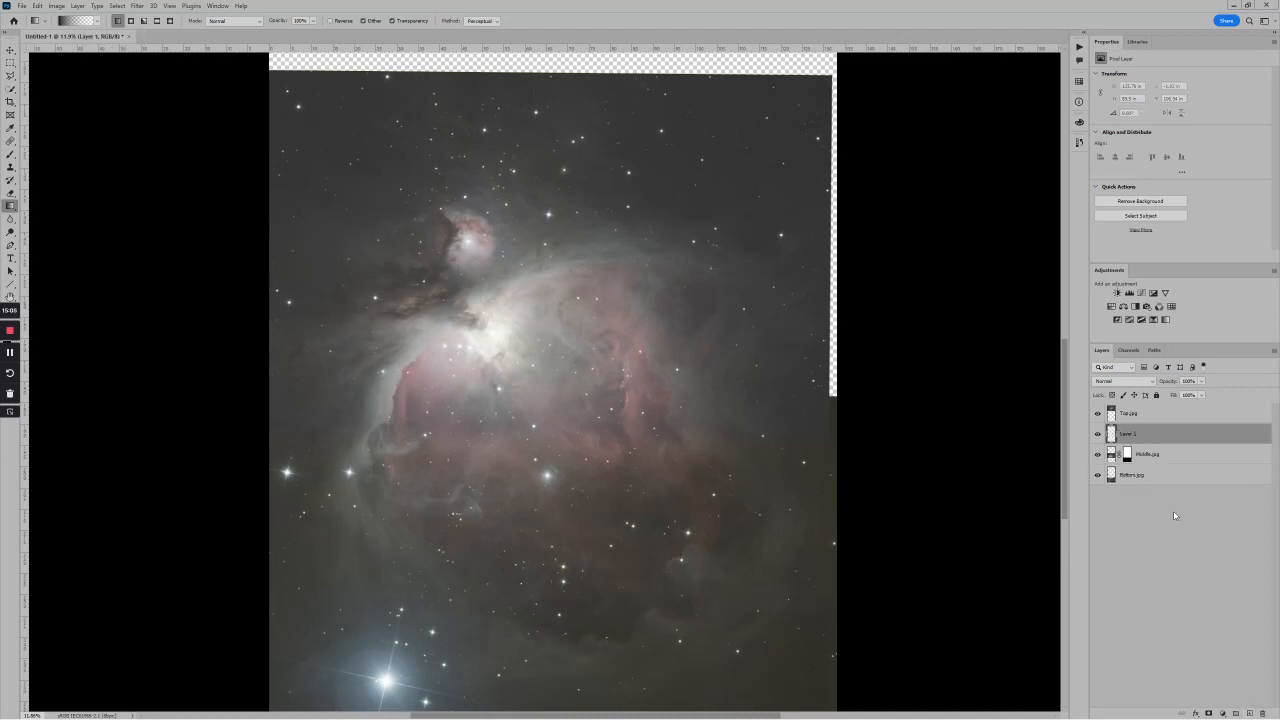
{"action": "left_click", "coordinate": [1151, 383]}
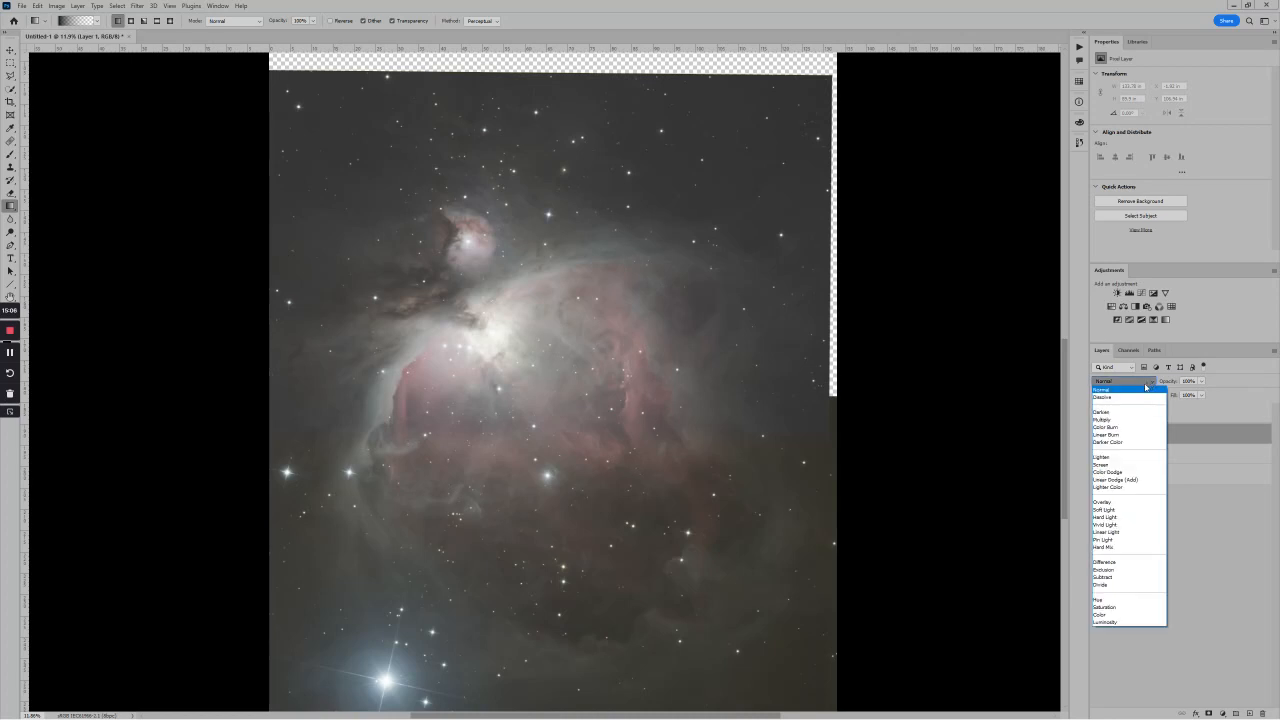
{"action": "left_click", "coordinate": [1114, 511]}
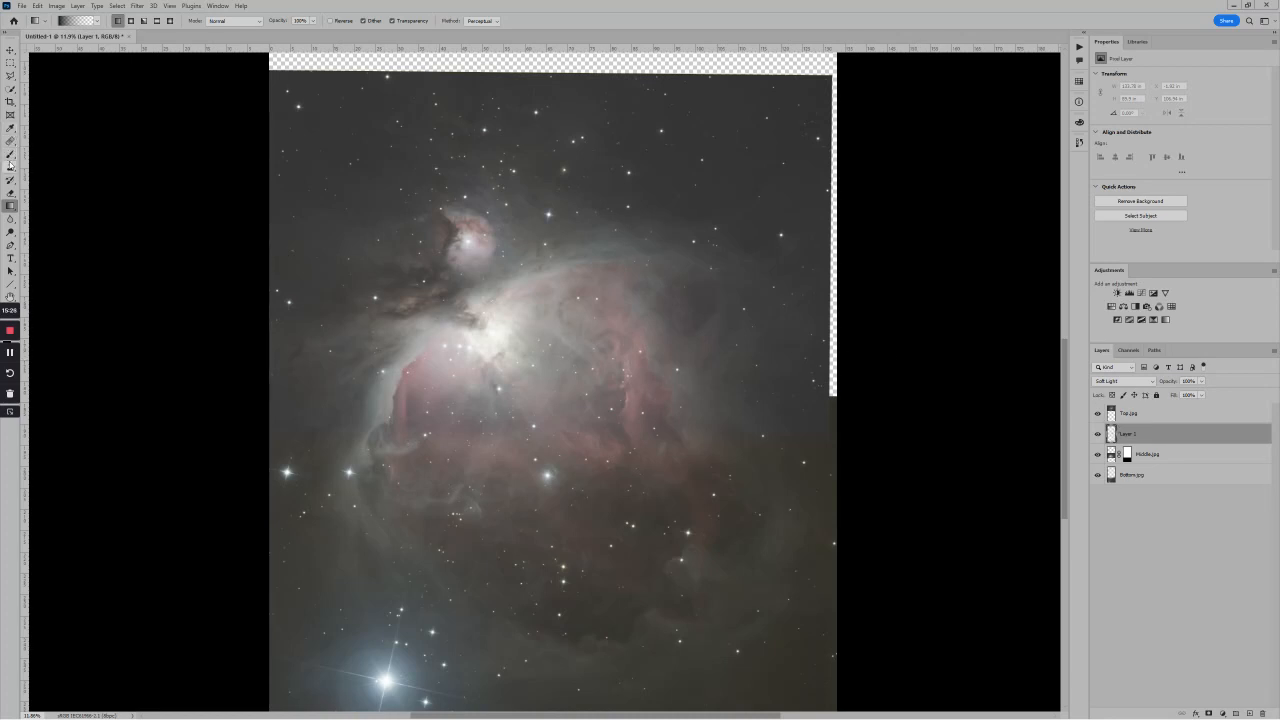
Brush across the nebula's red area along the seam on the Soft Light layer at low opacity with a smaller brush.
{"action": "left_click", "coordinate": [11, 154]}
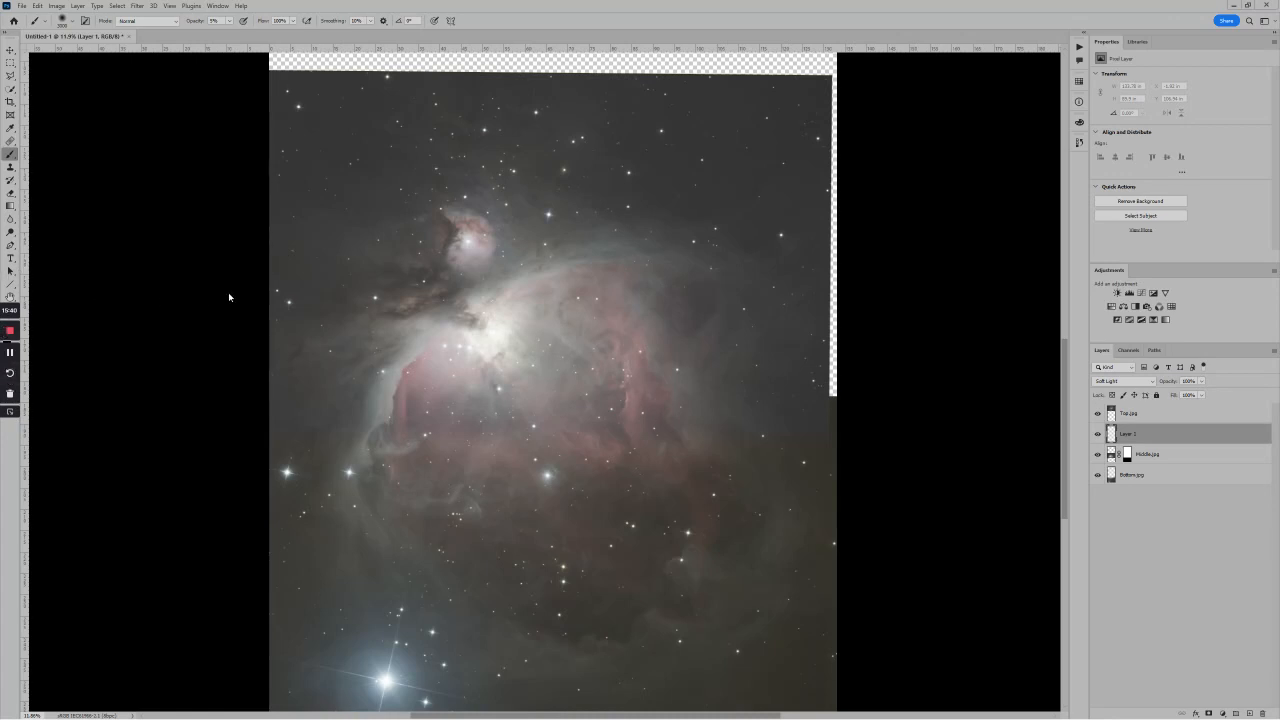
{"action": "scroll", "coordinate": [592, 405], "scroll_direction": "down", "scroll_amount": 2}
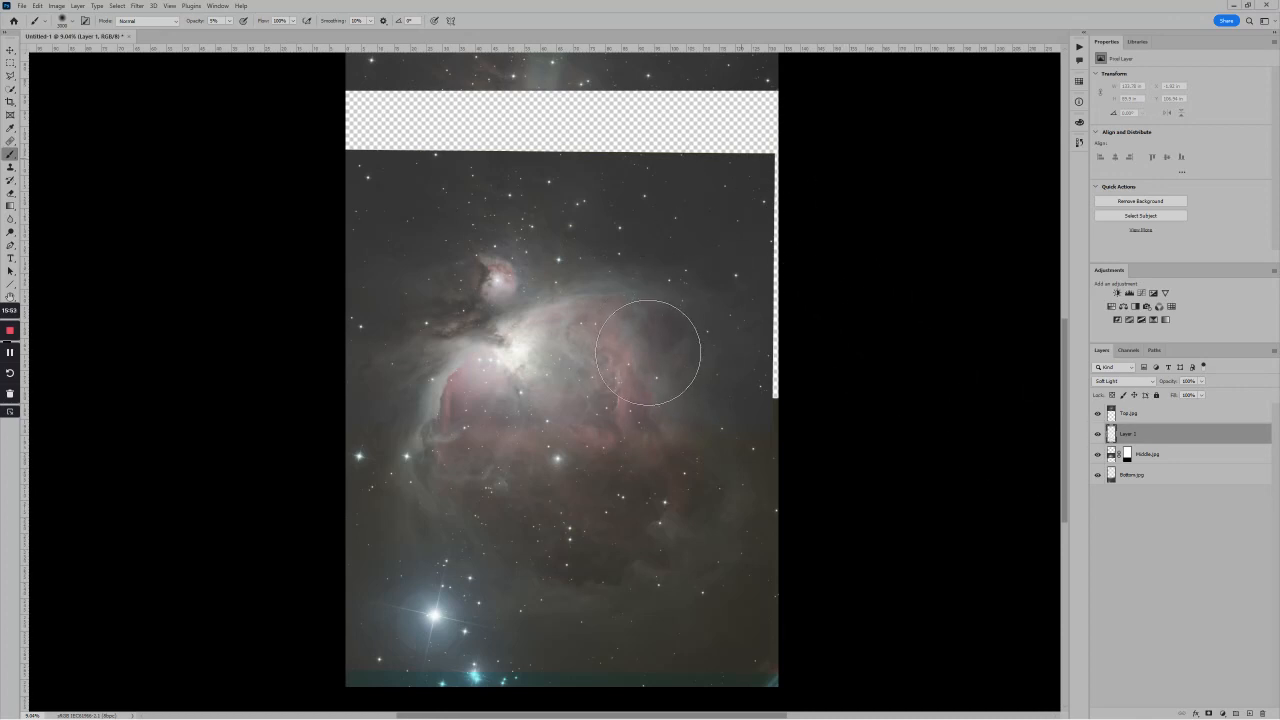
{"action": "double_click", "coordinate": [582, 6]}
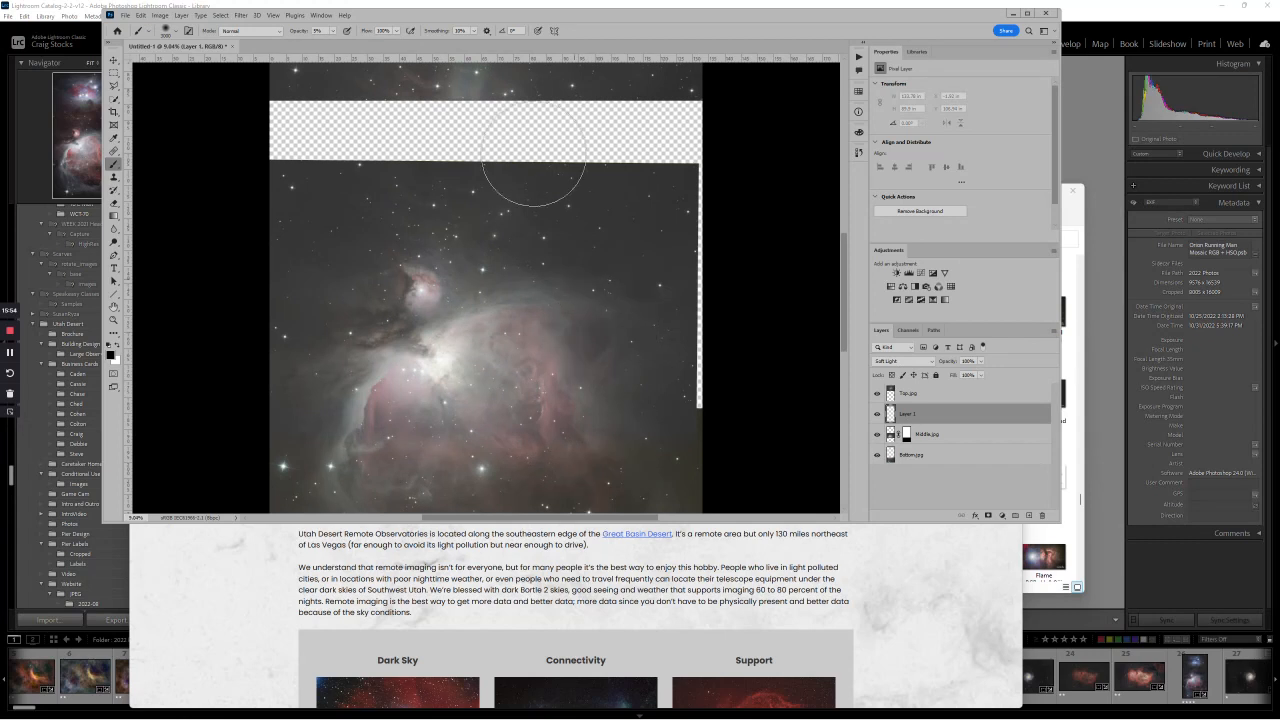
{"action": "left_click", "coordinate": [1029, 12]}
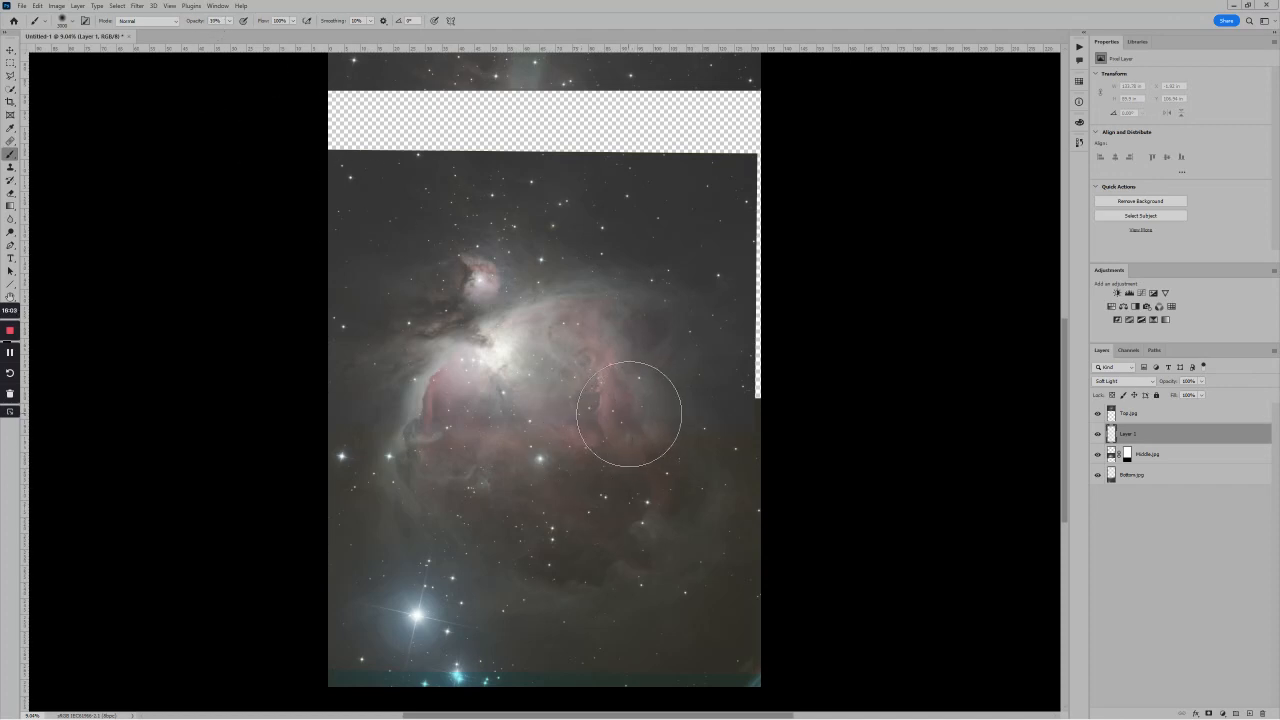
{"action": "key", "text": "bracketleft"}
{"action": "key", "text": "bracketleft"}
{"action": "key", "text": "bracketleft"}
{"action": "key", "text": "bracketleft"}
{"action": "key", "text": "bracketleft"}
{"action": "key", "text": "bracketleft"}
{"action": "mouse_move", "coordinate": [449, 437]}
{"action": "left_mouse_down"}
{"action": "mouse_move", "coordinate": [627, 438]}
{"action": "mouse_move", "coordinate": [434, 432]}
{"action": "mouse_move", "coordinate": [410, 452]}
{"action": "mouse_move", "coordinate": [669, 438]}
{"action": "left_mouse_up"}
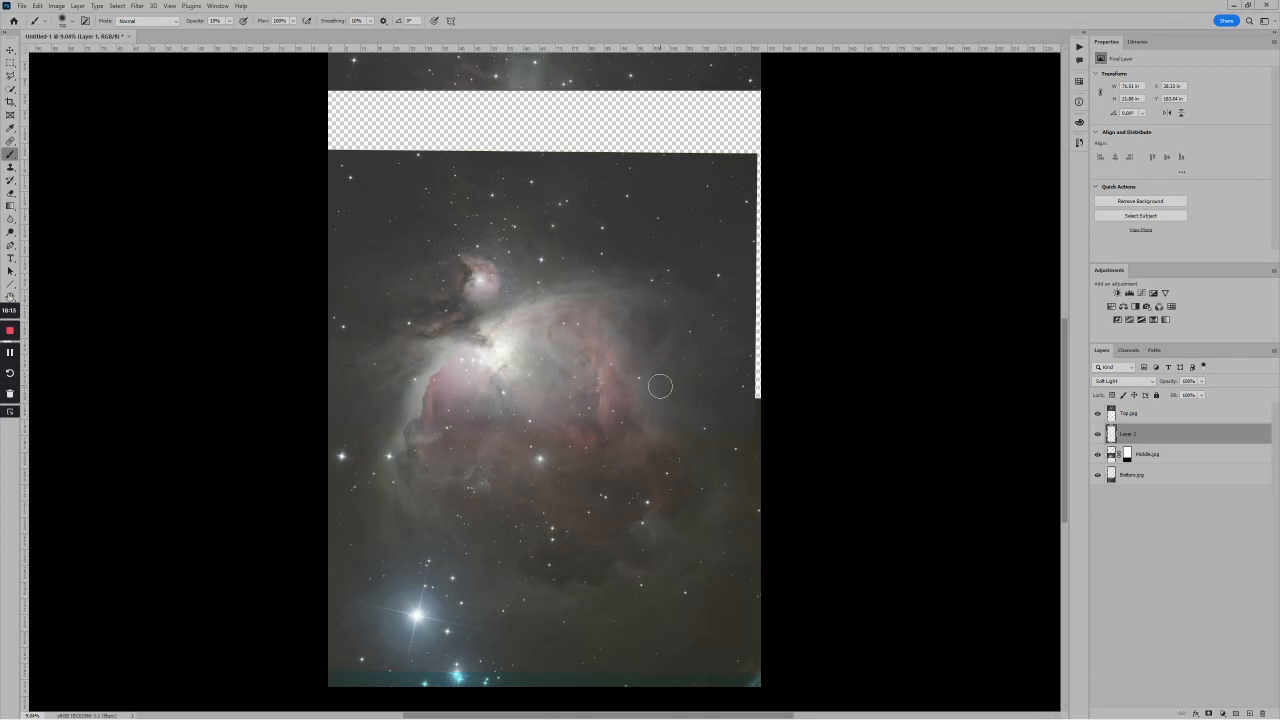
Enlarge the brush considerably and paint a broad soft stroke over the nebula's center on the Soft Light layer.
{"action": "key", "text": "bracketright"}
{"action": "key", "text": "bracketright"}
{"action": "key", "text": "bracketright"}
{"action": "key", "text": "bracketright"}
{"action": "key", "text": "bracketright"}
{"action": "key", "text": "bracketright"}
{"action": "key", "text": "bracketright"}
{"action": "key", "text": "bracketright"}
{"action": "key", "text": "bracketright"}
{"action": "key", "text": "bracketright"}
{"action": "key", "text": "bracketright"}
{"action": "key", "text": "bracketright"}
{"action": "key", "text": "bracketright"}
{"action": "key", "text": "bracketright"}
{"action": "key", "text": "bracketright"}
{"action": "key", "text": "bracketright"}
{"action": "key", "text": "bracketright"}
{"action": "key", "text": "bracketright"}
{"action": "key", "text": "bracketright"}
{"action": "key", "text": "bracketright"}
{"action": "mouse_move", "coordinate": [606, 466]}
{"action": "left_mouse_down"}
{"action": "mouse_move", "coordinate": [506, 486]}
{"action": "mouse_move", "coordinate": [451, 474]}
{"action": "mouse_move", "coordinate": [543, 351]}
{"action": "mouse_move", "coordinate": [550, 398]}
{"action": "left_mouse_up"}
{"action": "scroll", "coordinate": [640, 488], "scroll_direction": "down", "scroll_amount": 3}
{"action": "scroll", "coordinate": [629, 537], "scroll_direction": "up", "scroll_amount": 1}
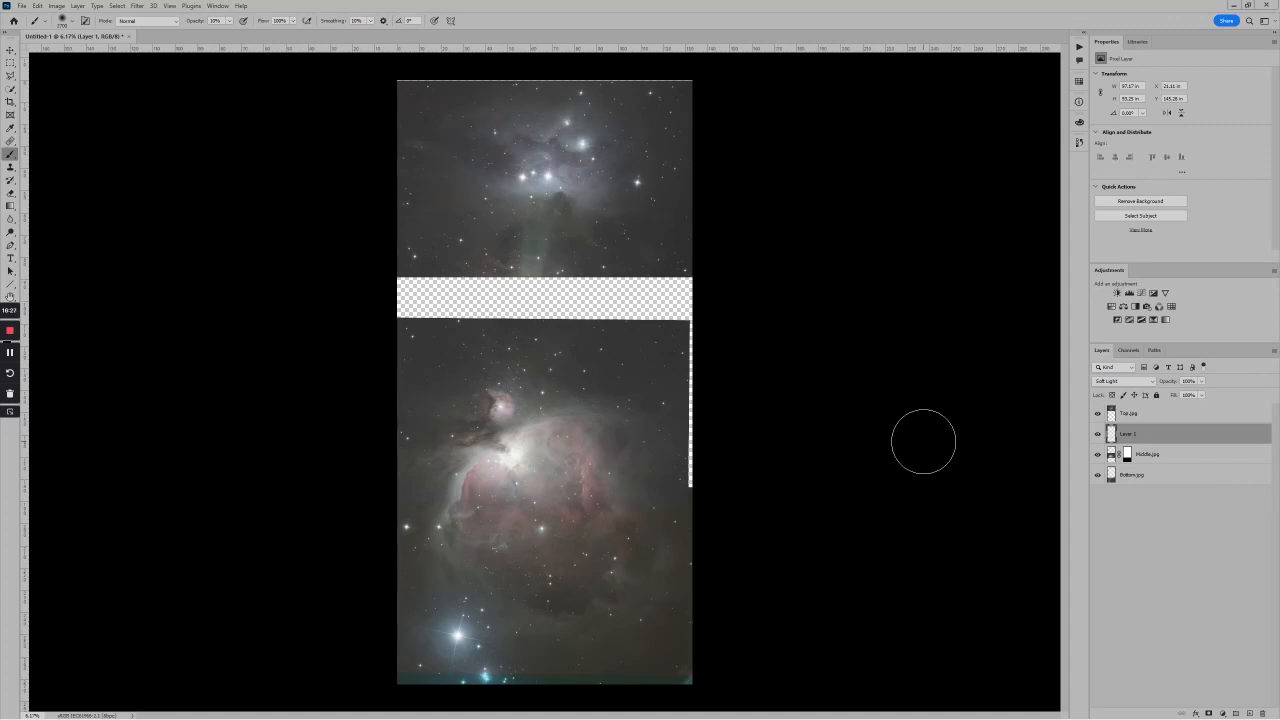
Move the Top layer down until it overlaps the Middle panel's upper edge and set its blend mode to Lighten.
{"action": "left_click", "coordinate": [1155, 413]}
{"action": "scroll", "coordinate": [594, 257], "scroll_direction": "up", "scroll_amount": 3}
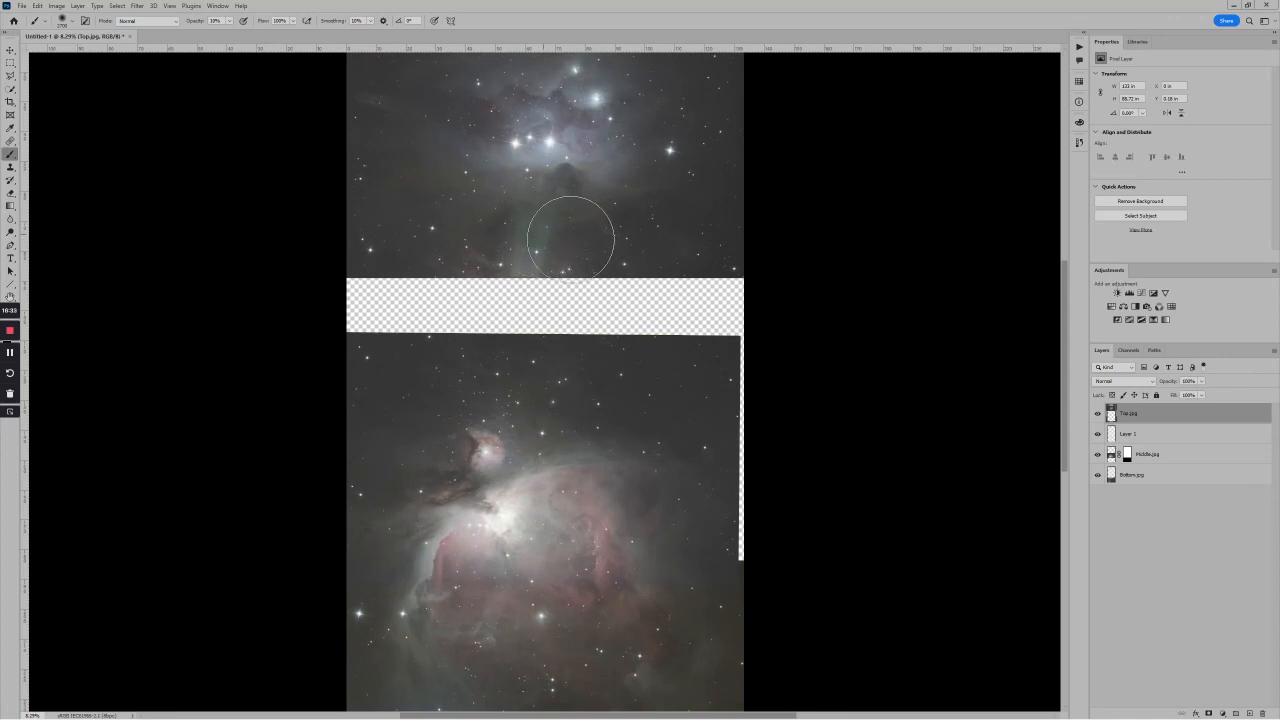
{"action": "key", "text": "v"}
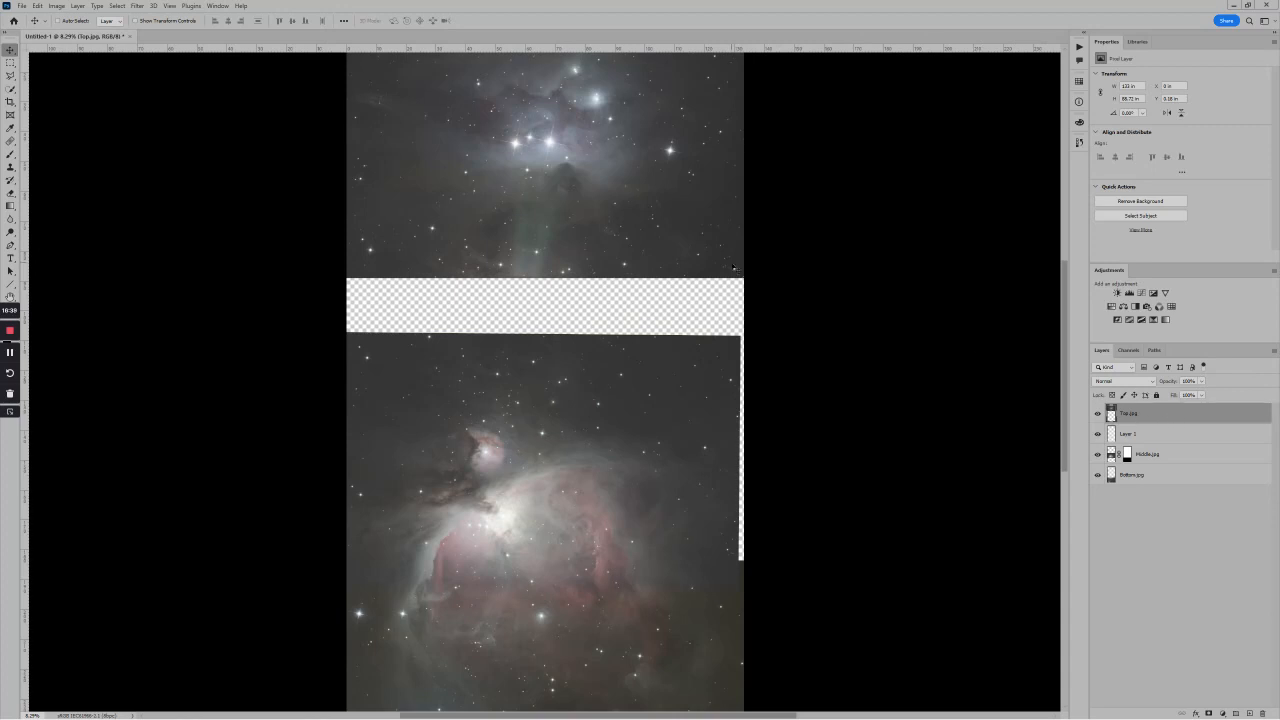
{"action": "left_click_drag", "start_coordinate": [595, 217], "coordinate": [591, 321]}
{"action": "left_click", "coordinate": [1121, 381]}
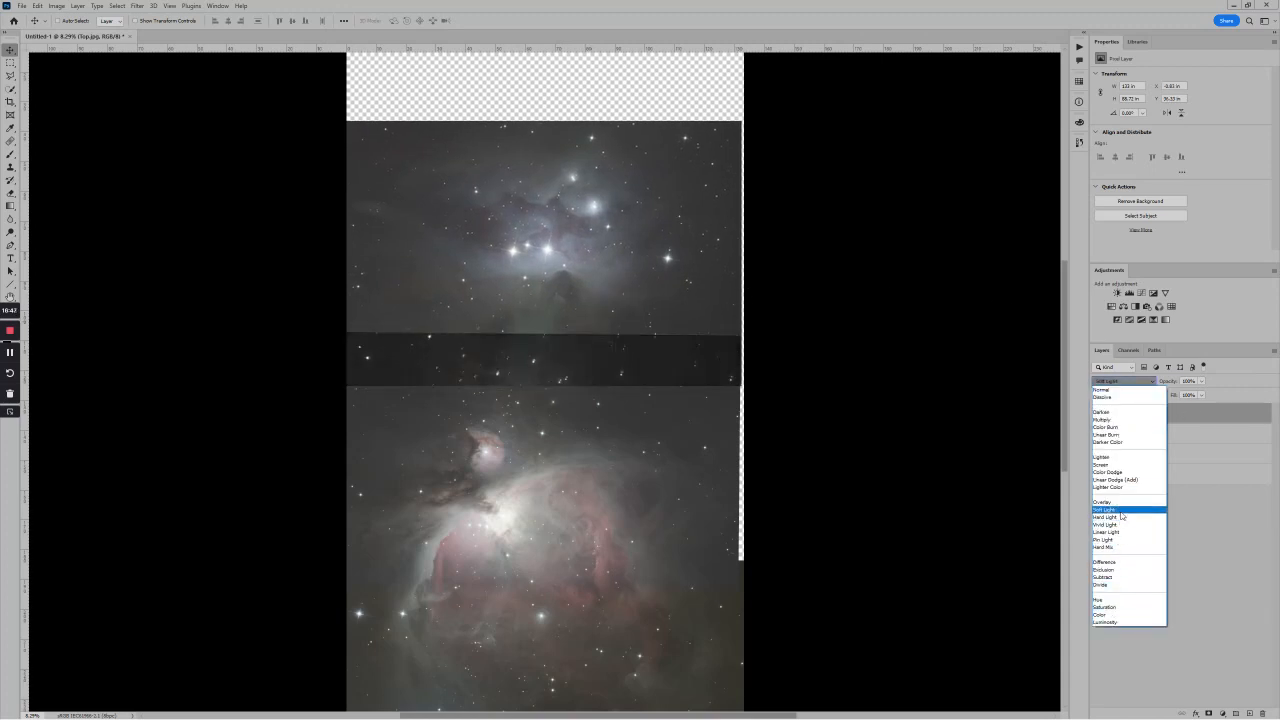
{"action": "left_click", "coordinate": [1118, 460]}
Fine-position the Top layer until the doubled bright star near the right end of the overlap merges into one.
{"action": "scroll", "coordinate": [596, 373], "scroll_direction": "up", "scroll_amount": 3}
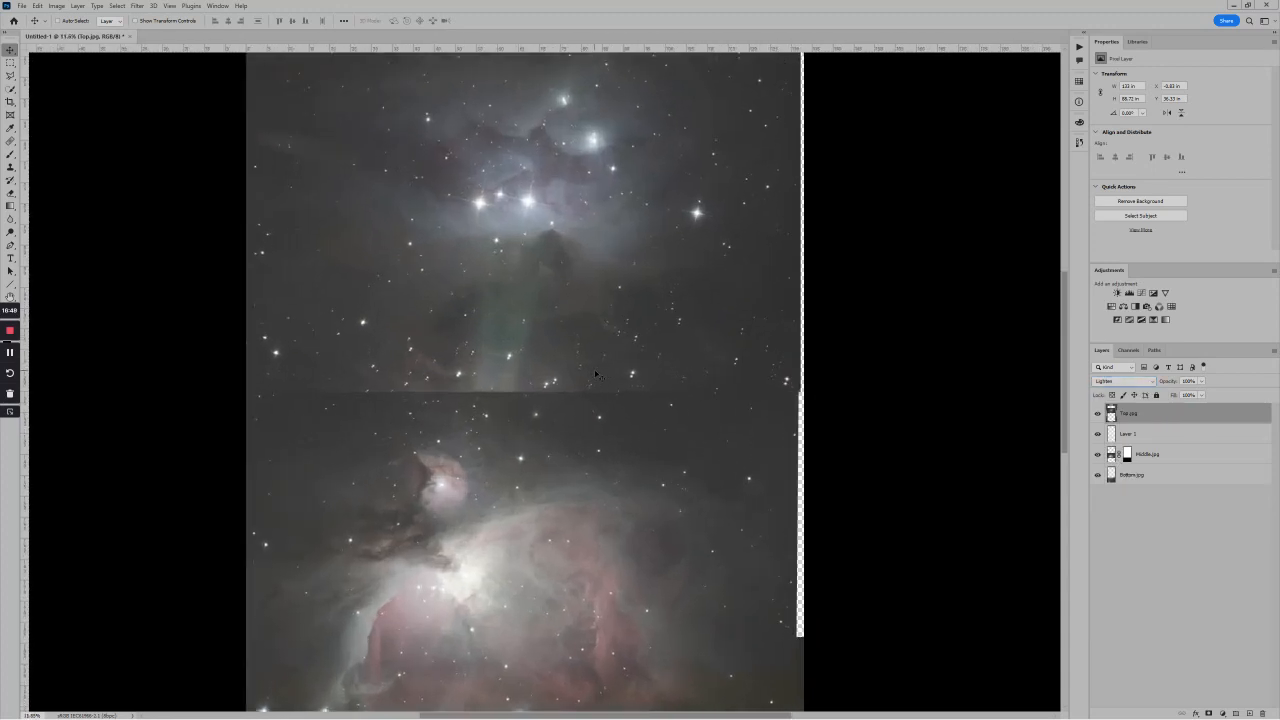
{"action": "left_click_drag", "start_coordinate": [596, 373], "coordinate": [661, 342]}
{"action": "left_click_drag", "start_coordinate": [662, 345], "coordinate": [662, 348]}
{"action": "scroll", "coordinate": [706, 350], "scroll_direction": "up", "scroll_amount": 3}
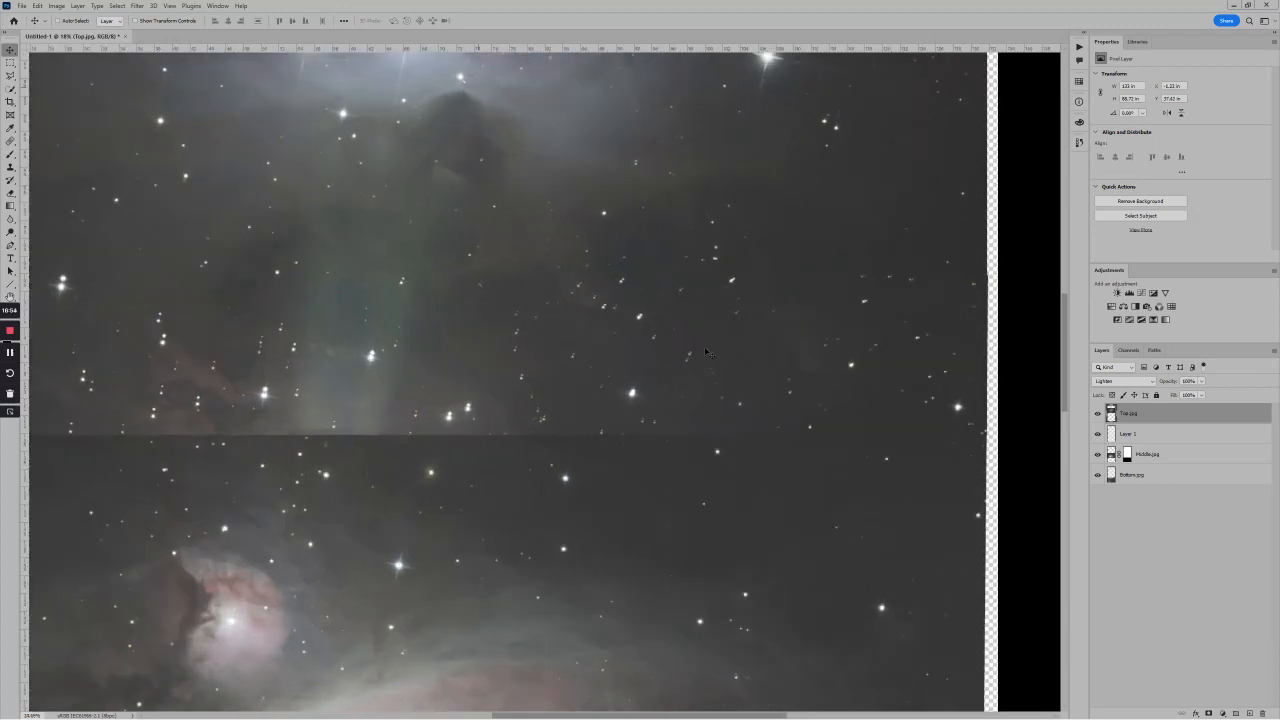
{"action": "left_click_drag", "start_coordinate": [938, 400], "coordinate": [937, 398]}
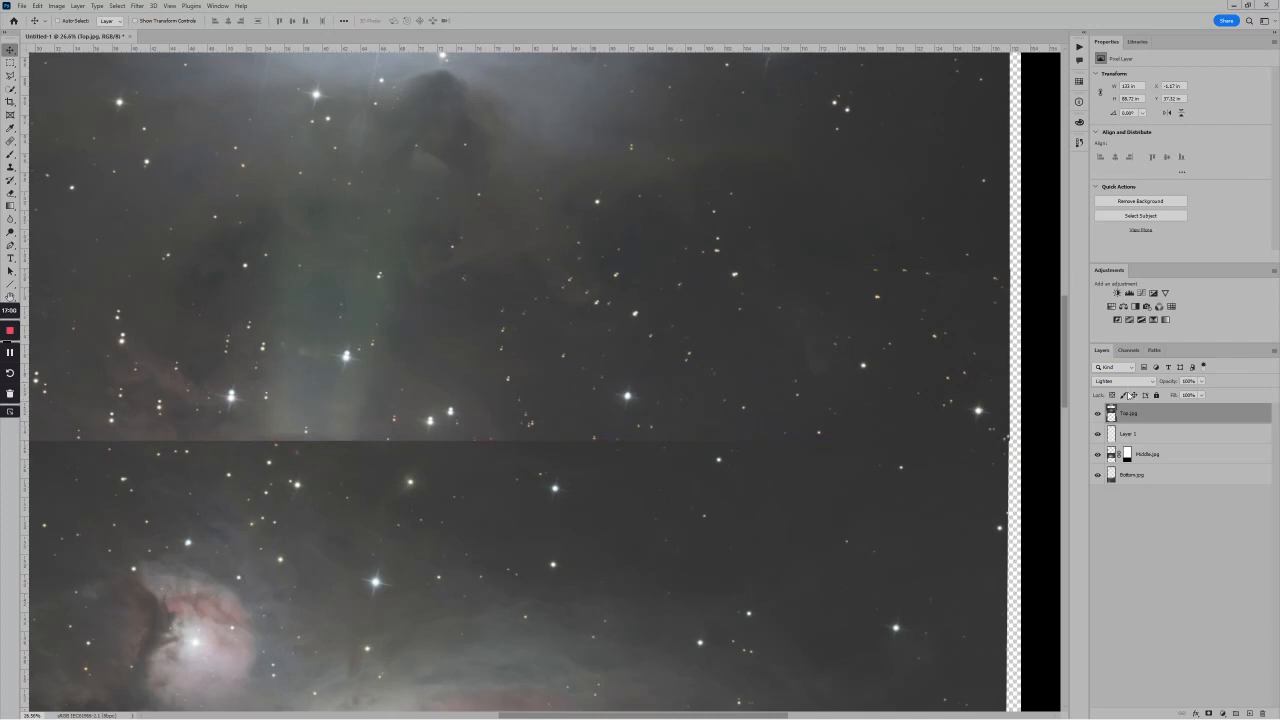
Set the Top layer's blend mode to Difference and nudge it until the bright star at the right end cancels out.
{"action": "left_click", "coordinate": [1125, 381]}
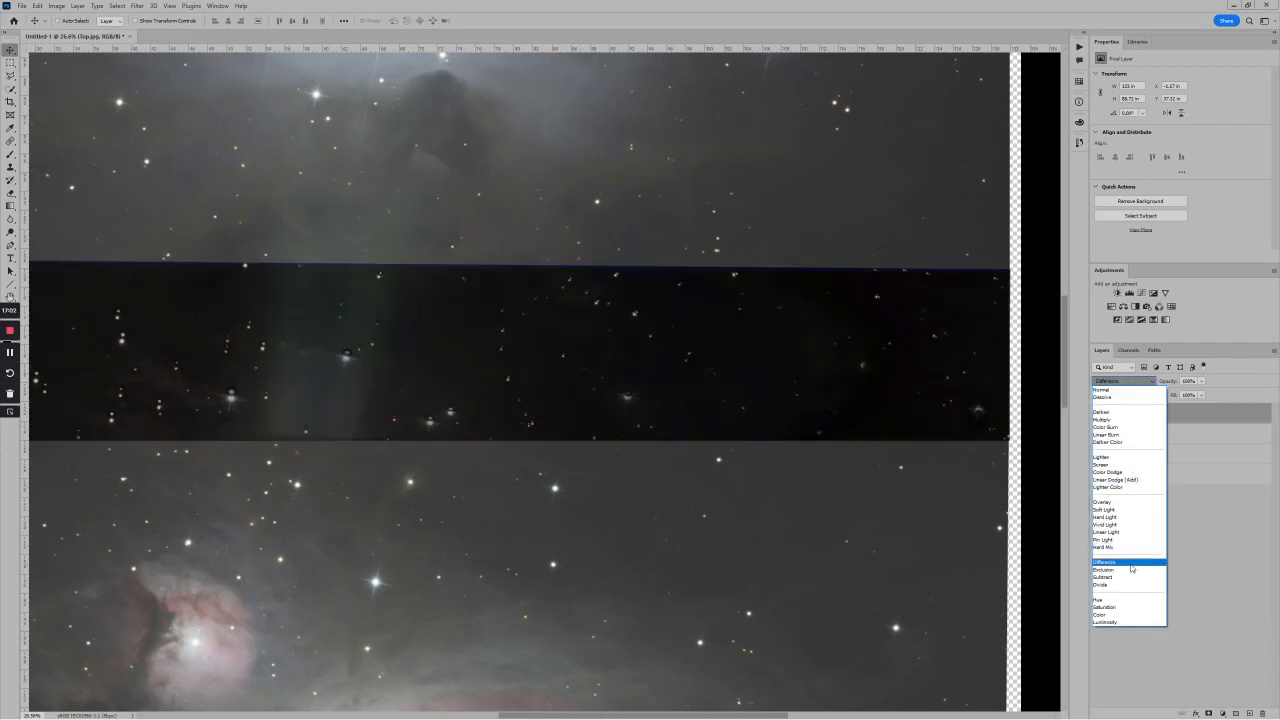
{"action": "left_click", "coordinate": [1131, 565]}
{"action": "left_click_drag", "start_coordinate": [975, 405], "coordinate": [975, 406]}
Start a free transform on the Top layer and move its reference point onto the aligned star at the right of the overlap.
{"action": "scroll", "coordinate": [762, 350], "scroll_direction": "down", "scroll_amount": 3}
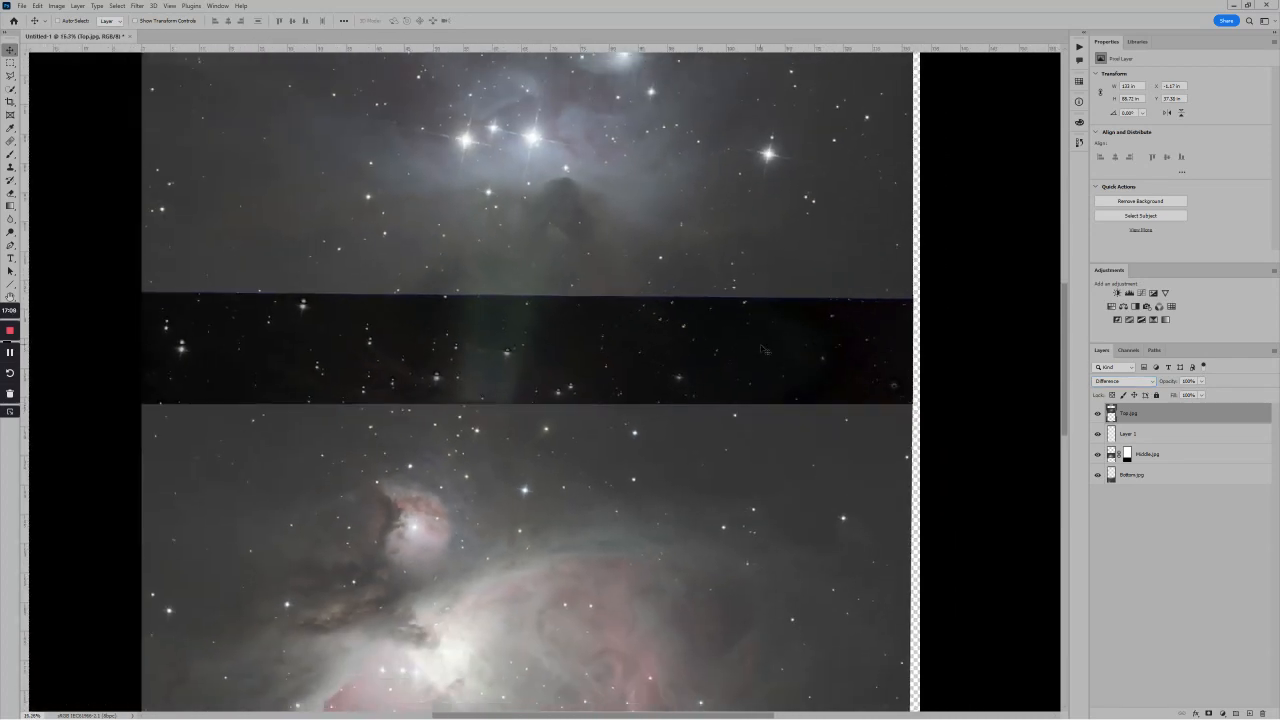
{"action": "left_click_drag", "start_coordinate": [404, 366], "coordinate": [732, 384]}
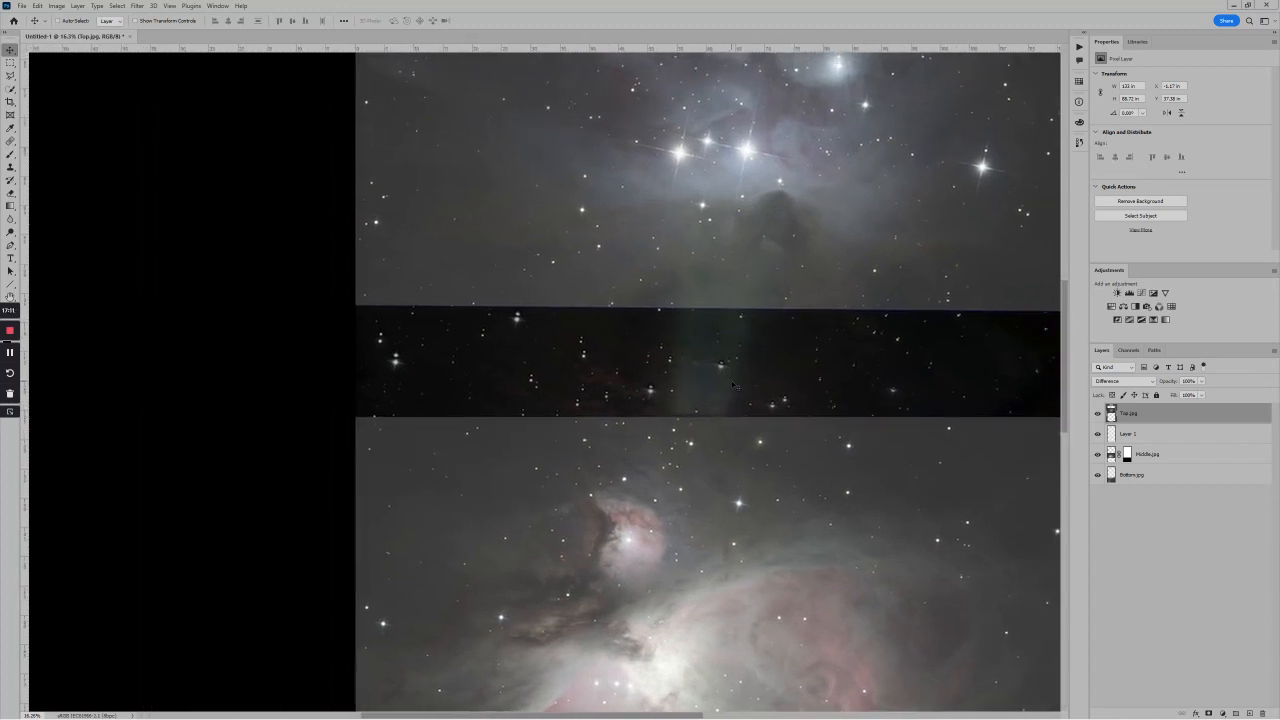
{"action": "scroll", "coordinate": [784, 359], "scroll_direction": "down", "scroll_amount": 2}
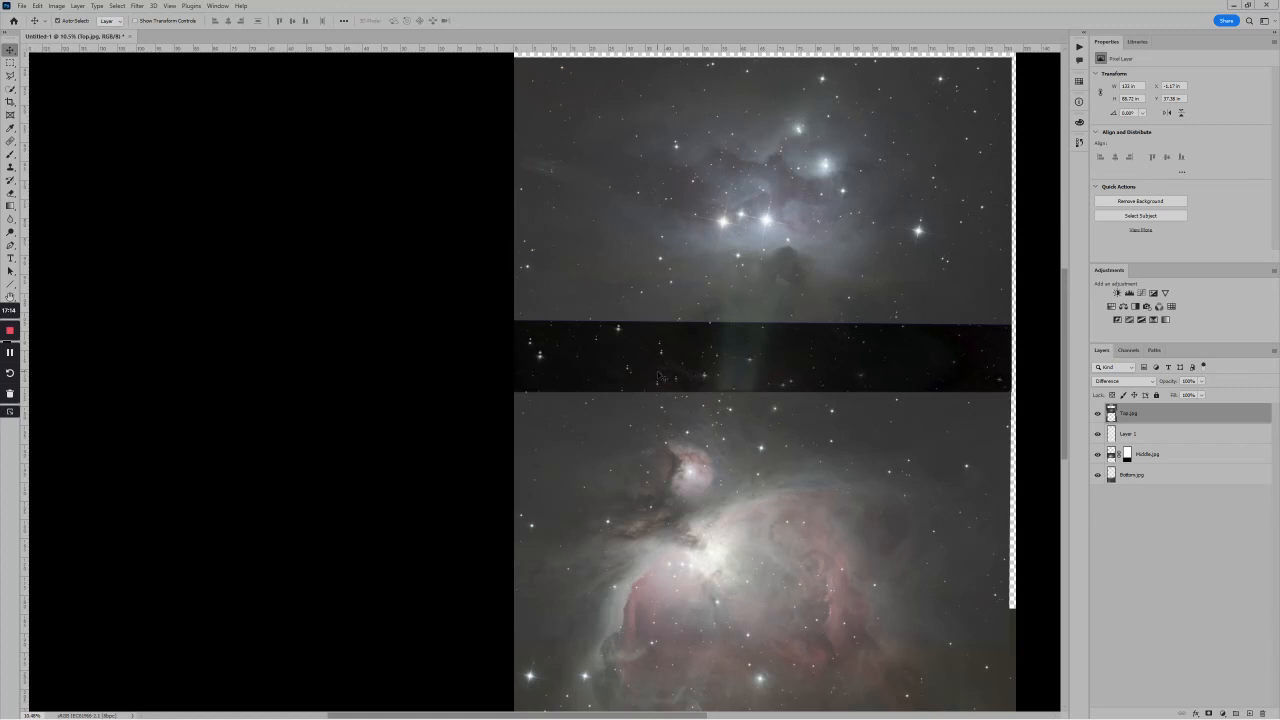
{"action": "key", "text": "ctrl+t"}
{"action": "left_click_drag", "start_coordinate": [760, 224], "coordinate": [998, 378]}
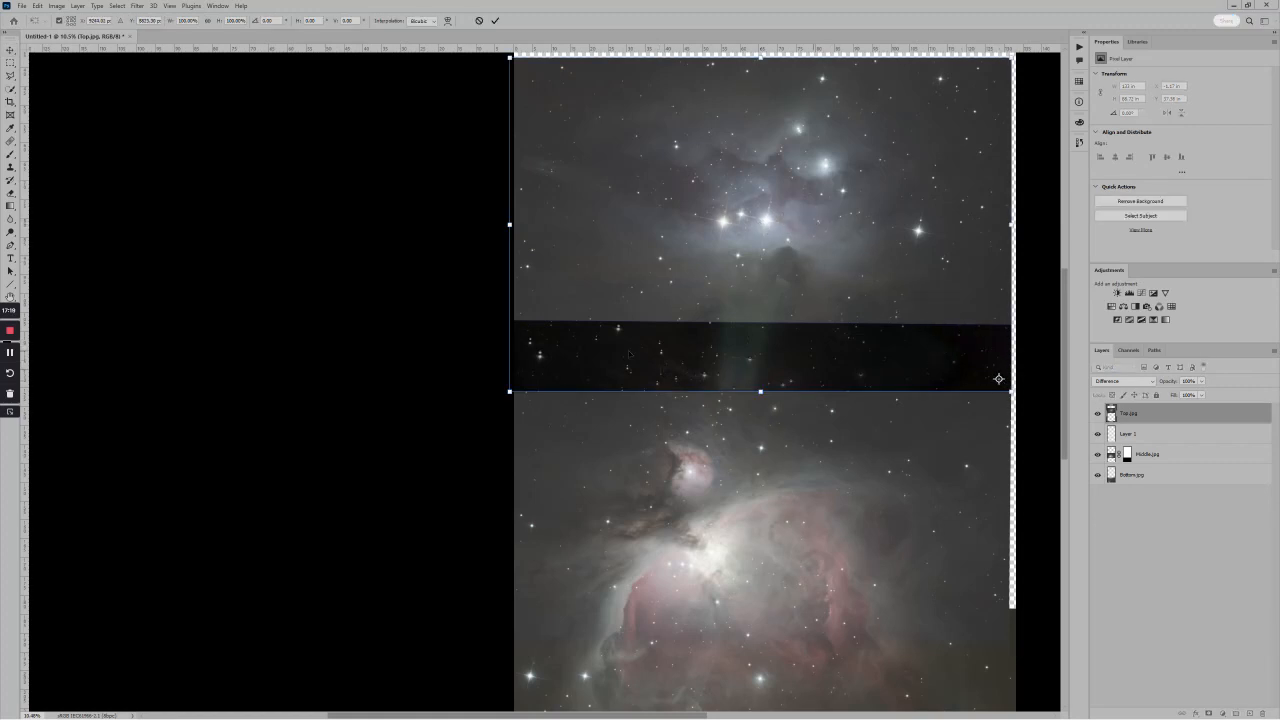
Rotate the Top layer slightly about that star until the rest of the overlap cancels out, apply it, and set the blend mode to Normal.
{"action": "scroll", "coordinate": [452, 351], "scroll_direction": "up", "scroll_amount": 4}
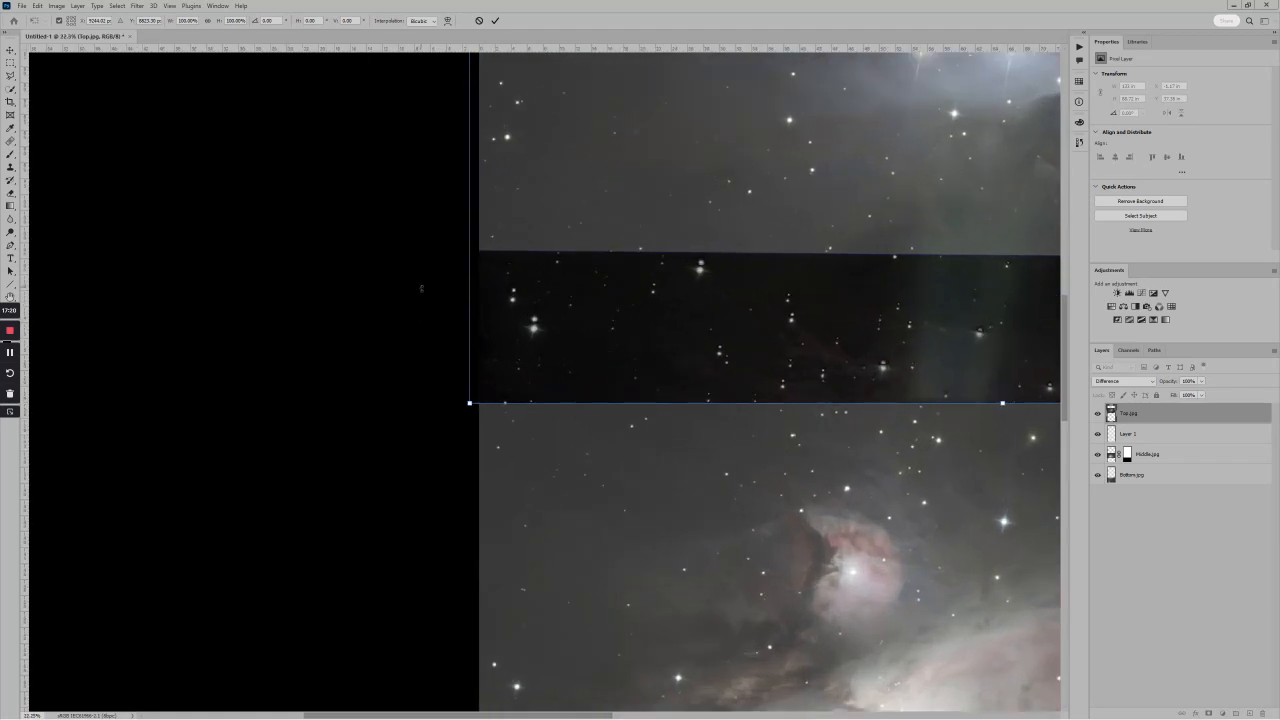
{"action": "left_click_drag", "start_coordinate": [421, 288], "coordinate": [424, 276]}
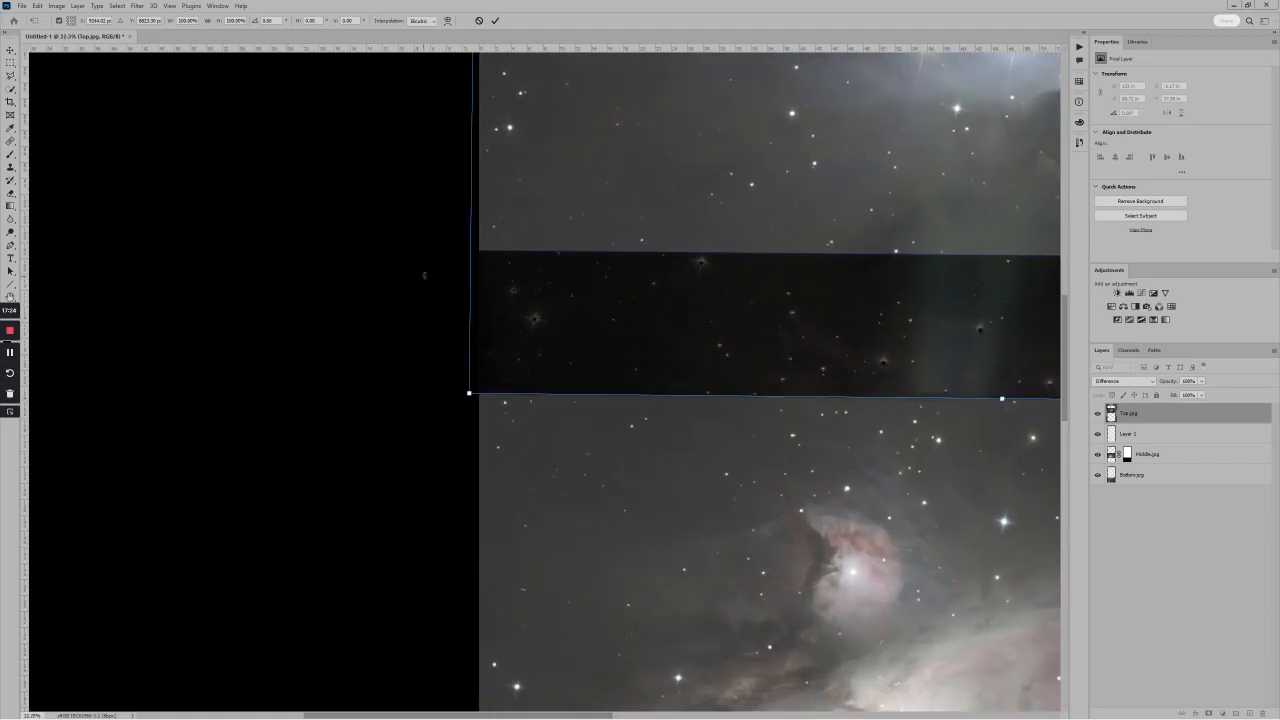
{"action": "left_click", "coordinate": [494, 21]}
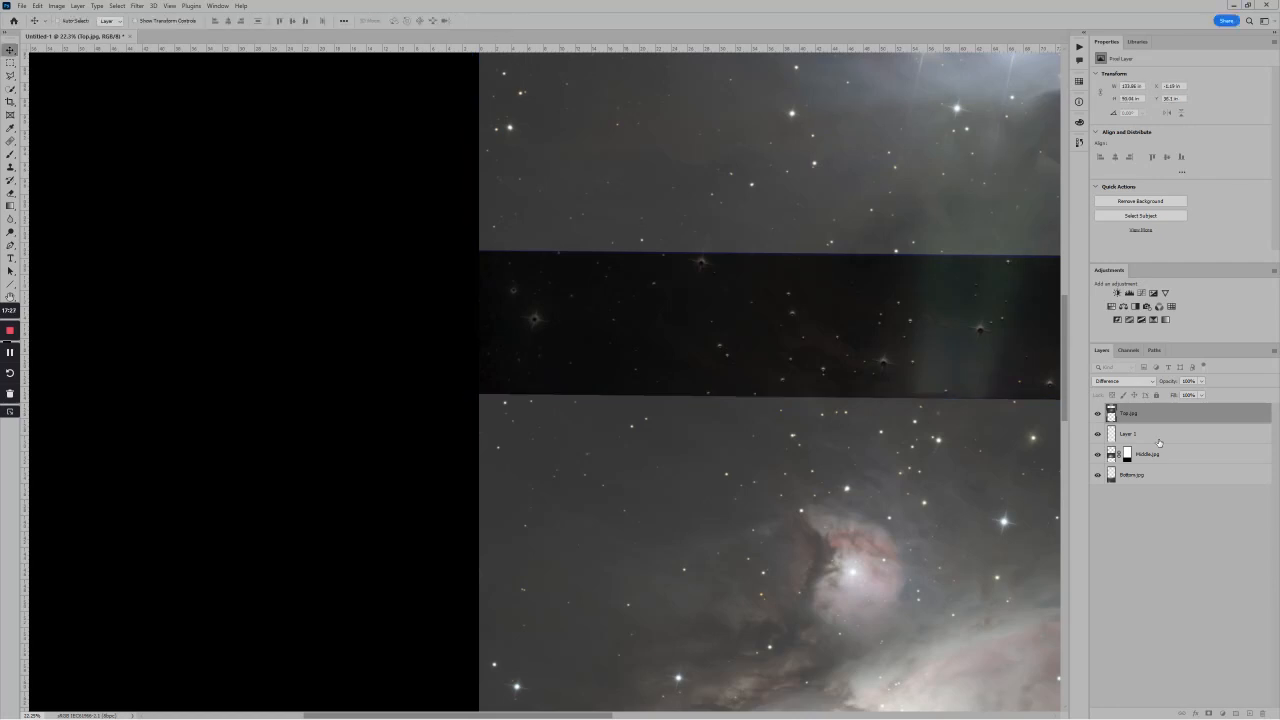
{"action": "left_click", "coordinate": [1122, 381]}
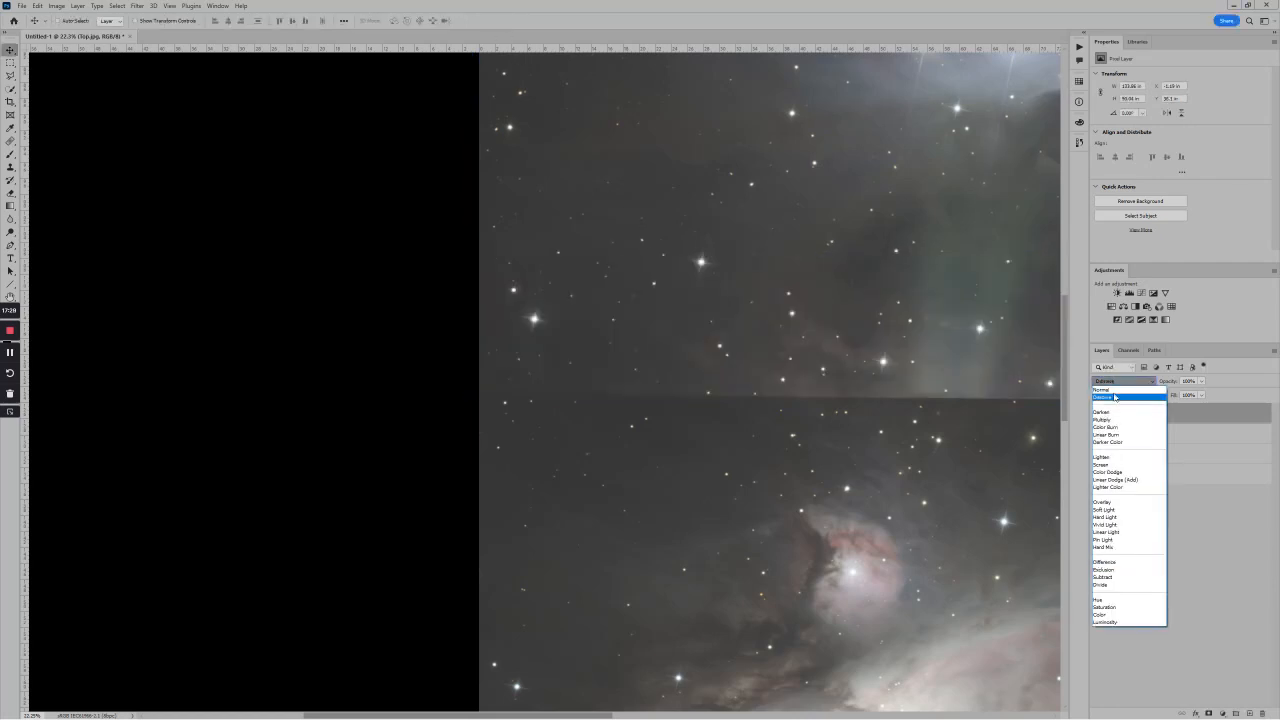
{"action": "left_click", "coordinate": [1115, 391]}
Add a white layer mask to the Top layer and draw a short upward gradient across its lower edge to blend the seam.
{"action": "scroll", "coordinate": [877, 415], "scroll_direction": "down", "scroll_amount": 5}
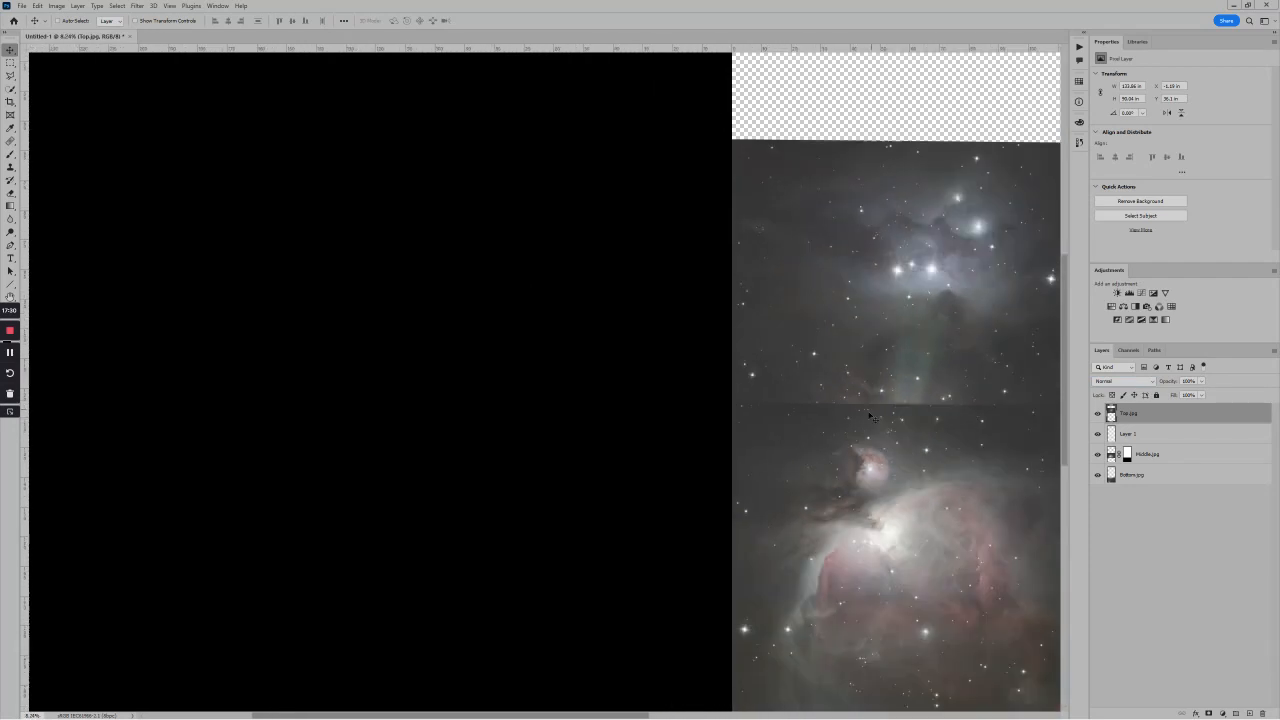
{"action": "left_click_drag", "start_coordinate": [898, 400], "coordinate": [572, 364]}
{"action": "scroll", "coordinate": [572, 363], "scroll_direction": "up", "scroll_amount": 3}
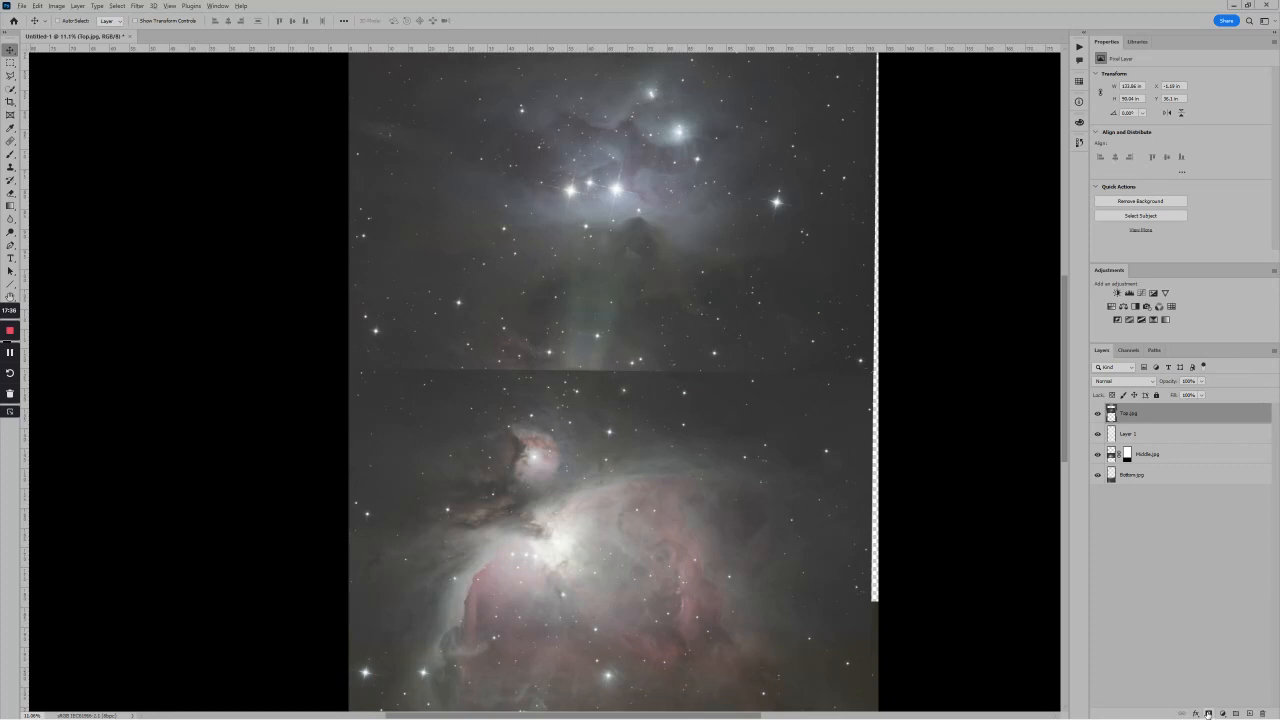
{"action": "left_click", "coordinate": [1208, 713]}
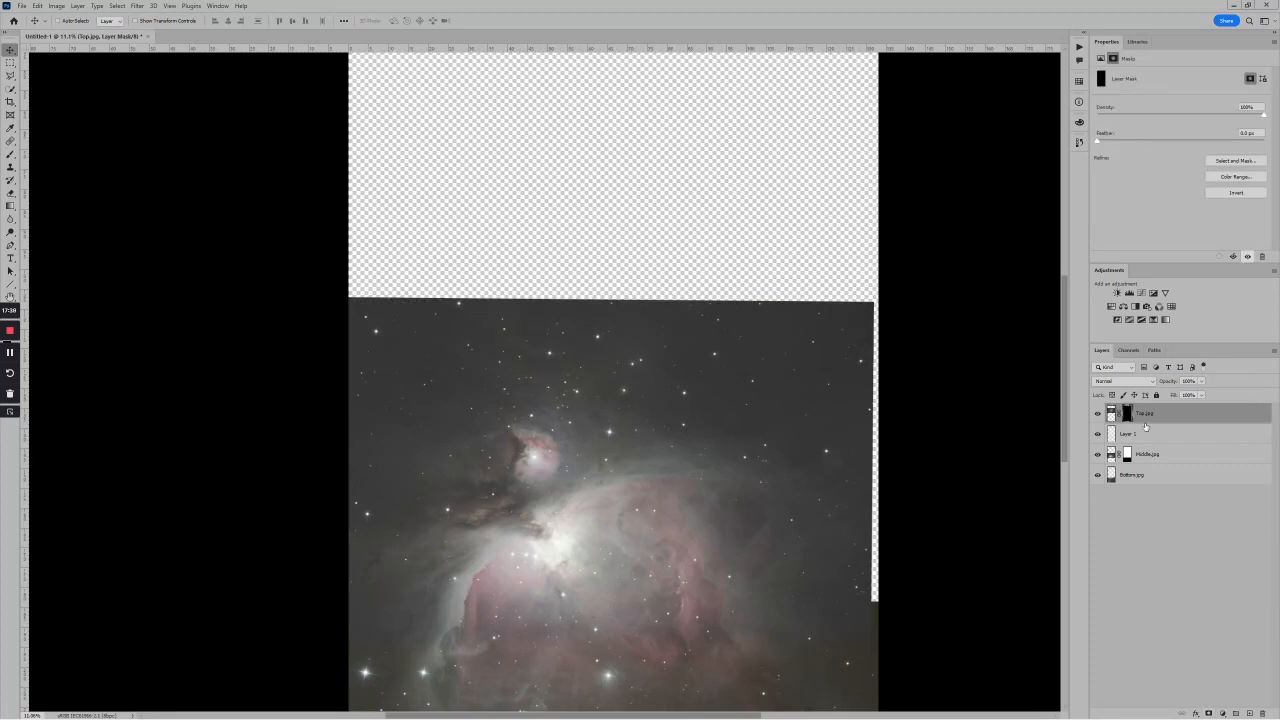
{"action": "key", "text": "ctrl+i"}
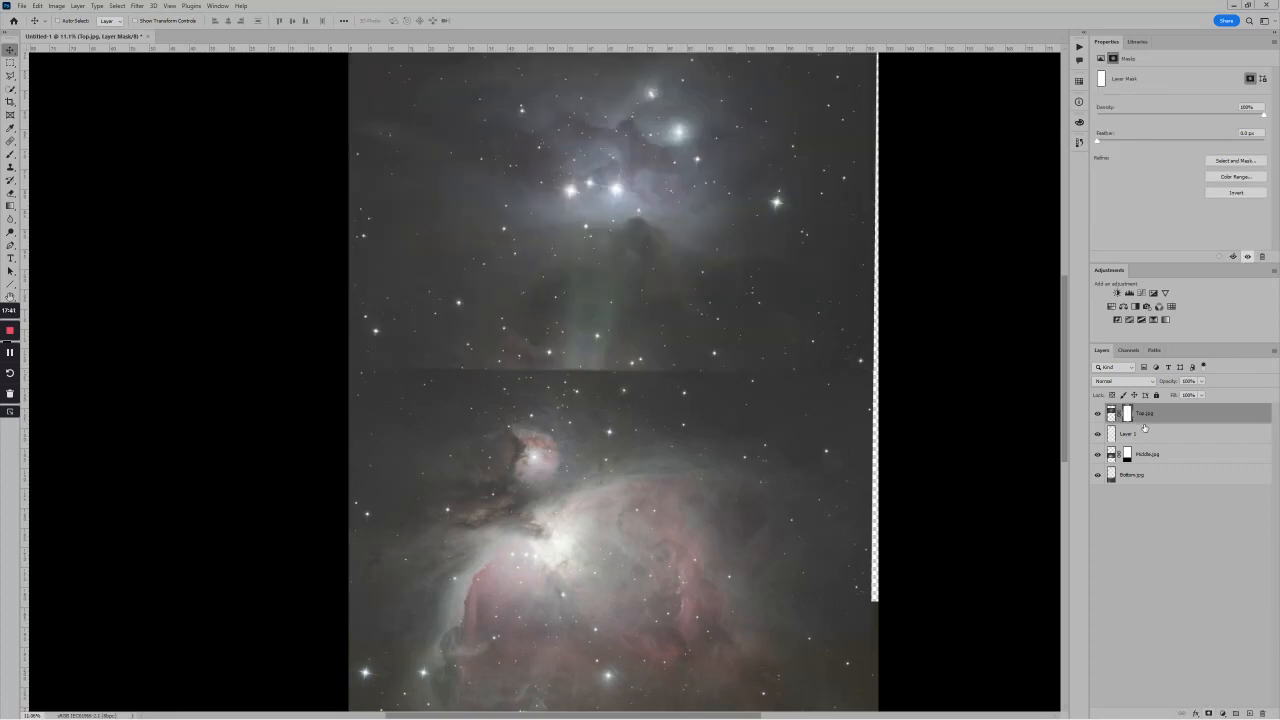
{"action": "key", "text": "g"}
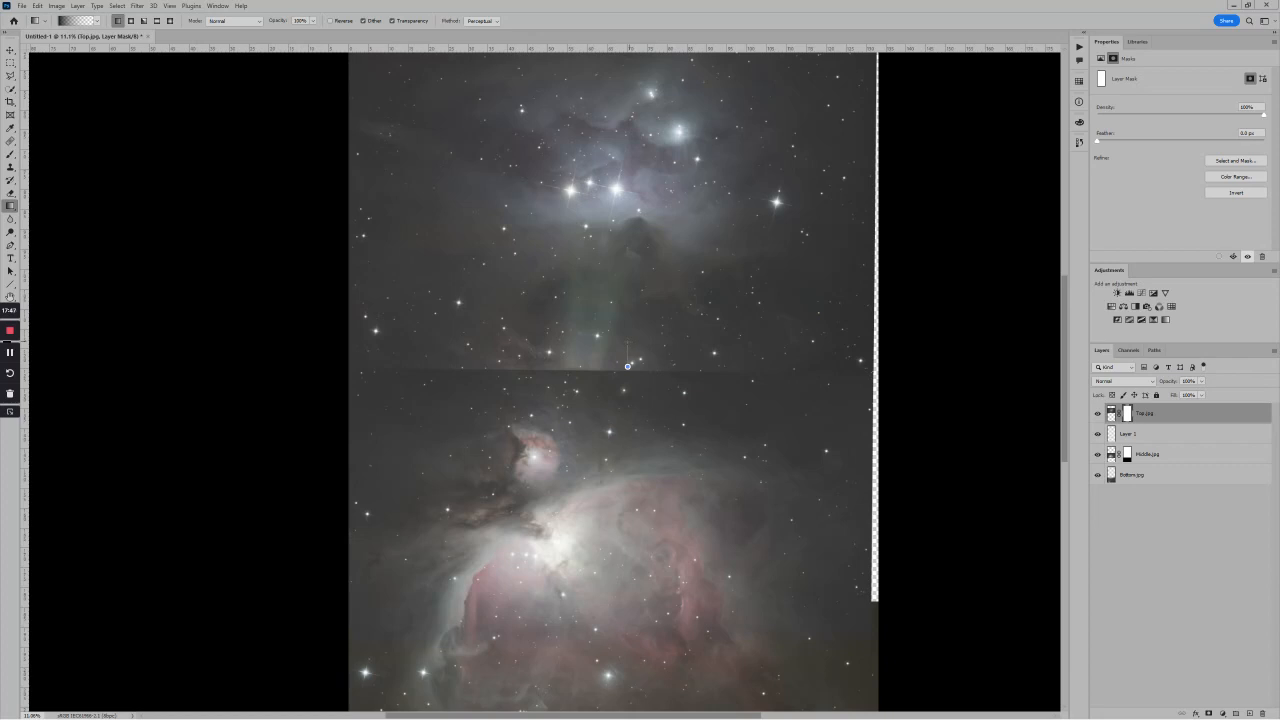
{"action": "left_click_drag", "start_coordinate": [628, 366], "coordinate": [628, 367]}
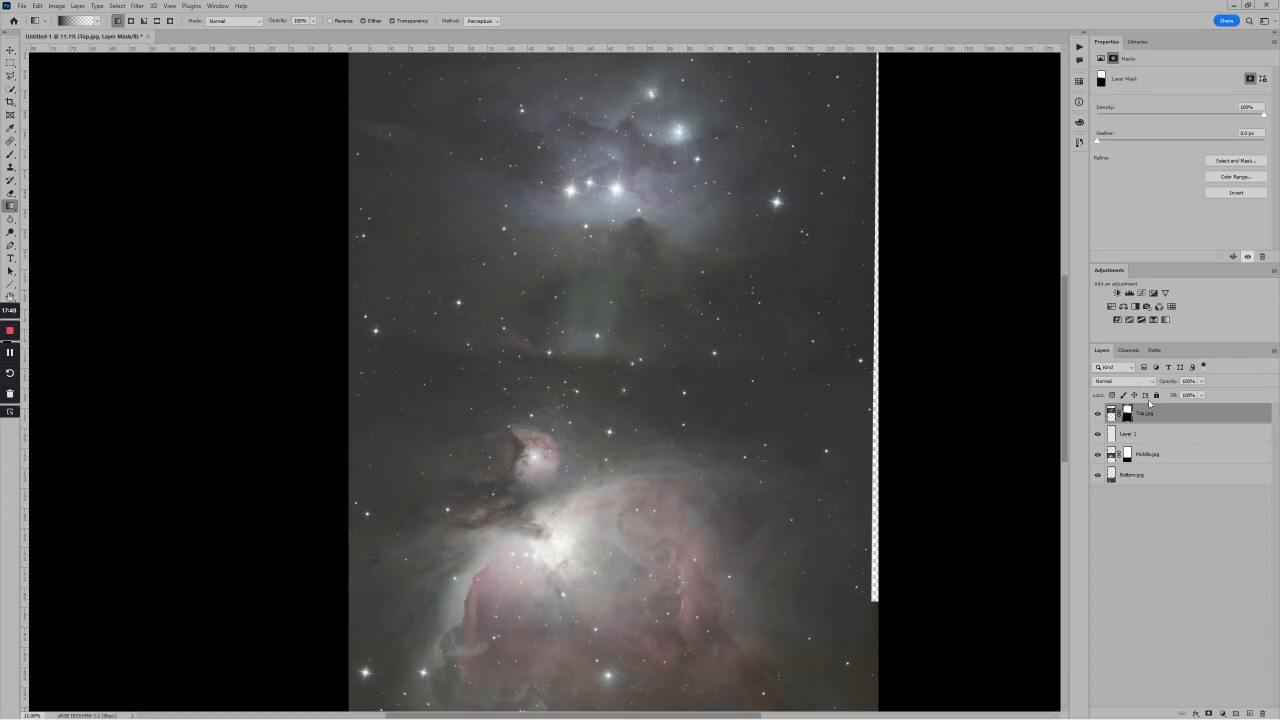
Add an empty layer above the Top layer and activate the Brush tool.
{"action": "scroll", "coordinate": [589, 356], "scroll_direction": "up", "scroll_amount": 2}
{"action": "scroll", "coordinate": [589, 356], "scroll_direction": "down", "scroll_amount": 3}
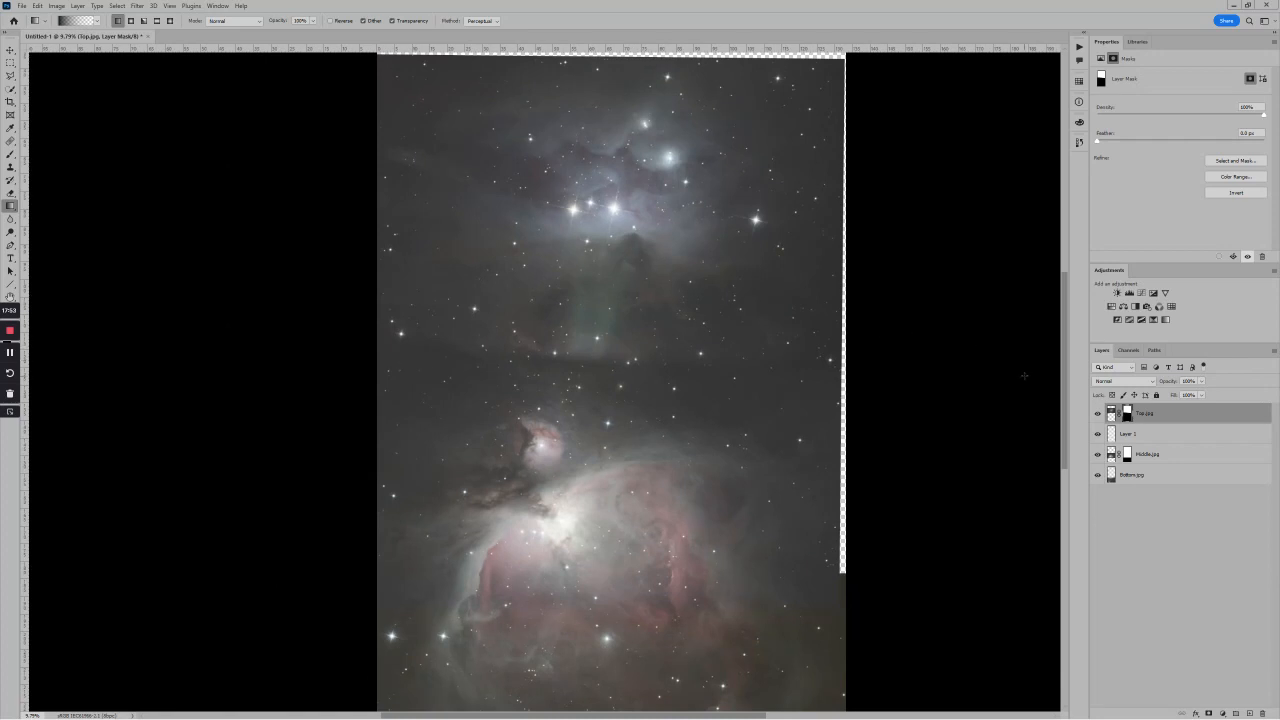
{"action": "left_click", "coordinate": [1249, 713]}
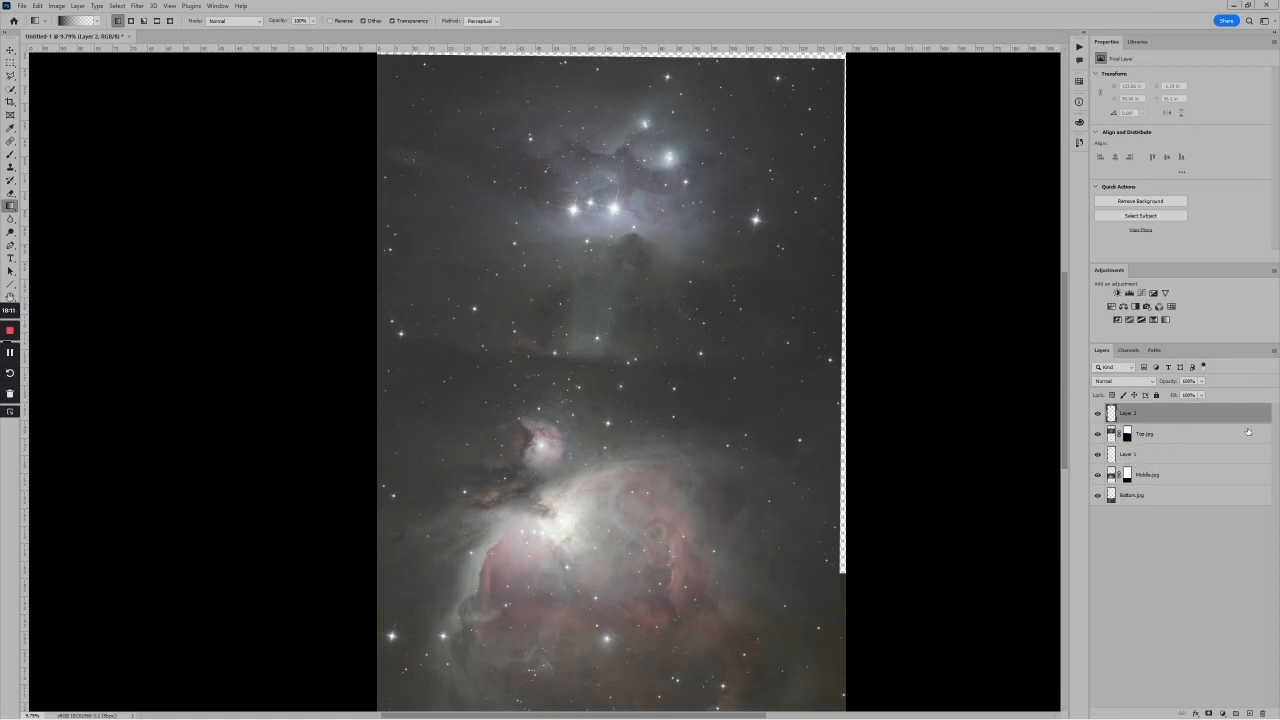
{"action": "key", "text": "b"}
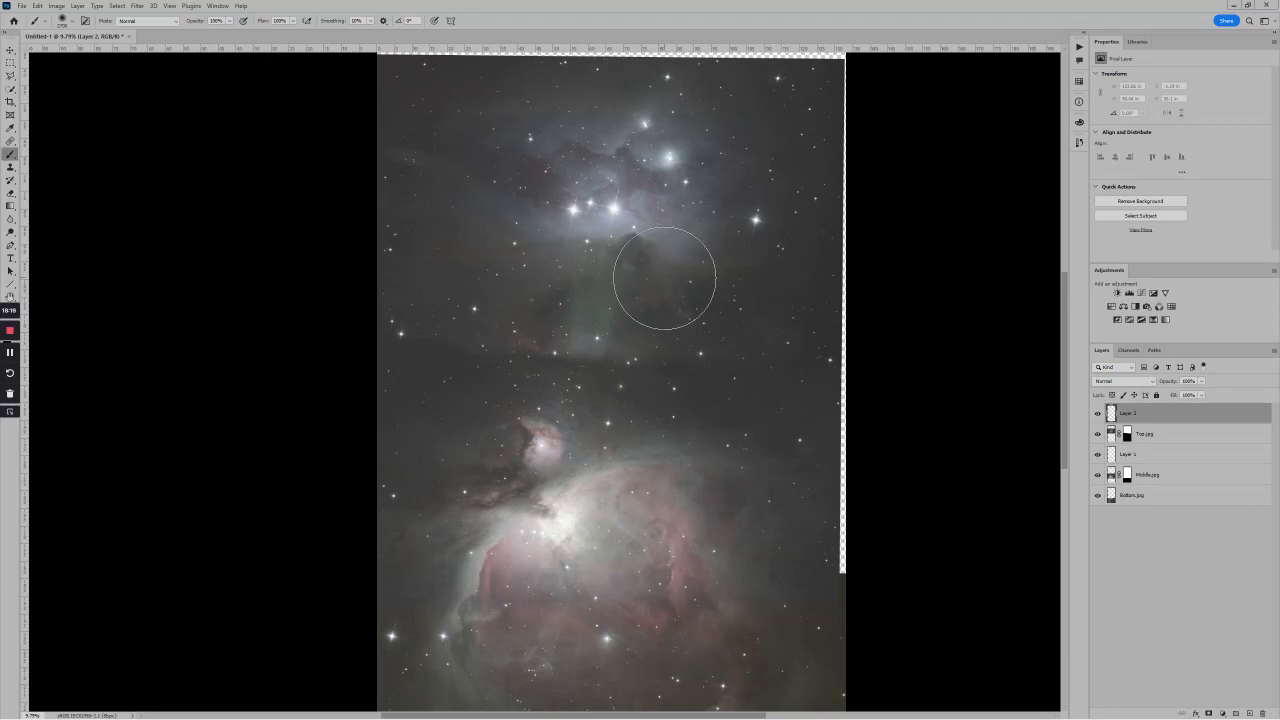
Try a black brush stroke down the centre of the mosaic on the unclipped layer and undo it.
{"action": "left_click", "coordinate": [645, 251]}
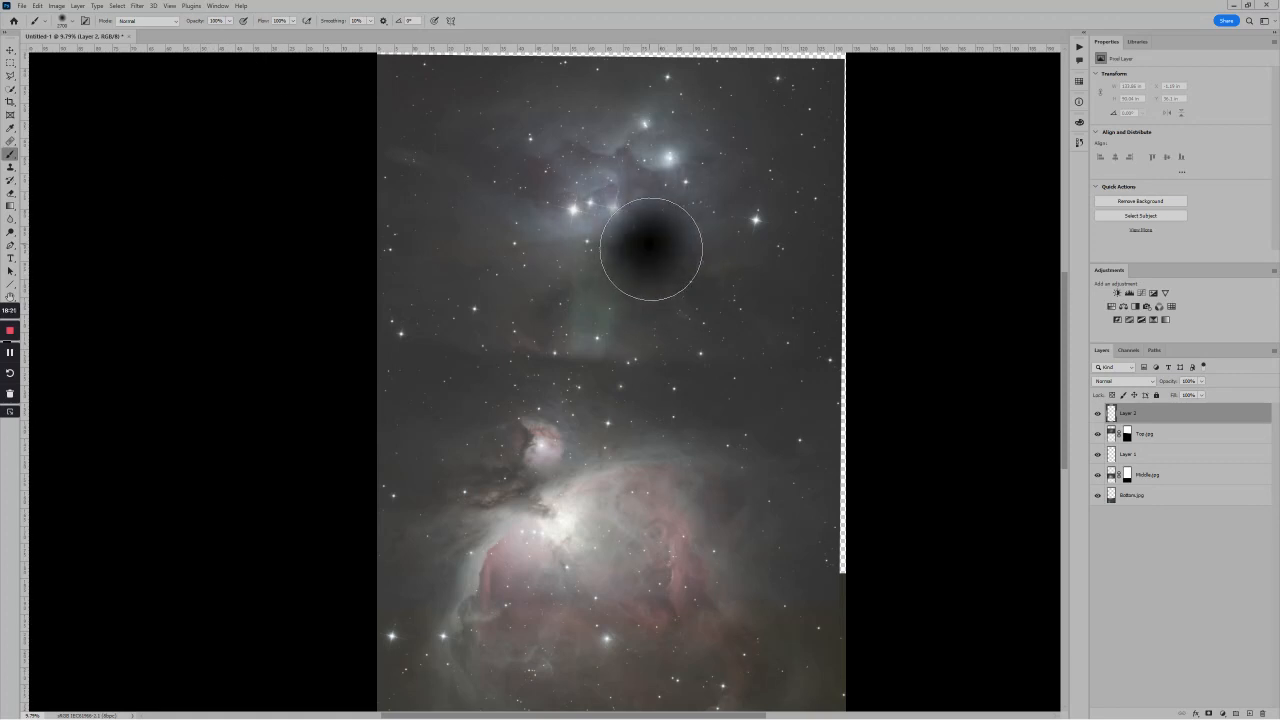
{"action": "left_click_drag", "start_coordinate": [637, 286], "coordinate": [630, 500]}
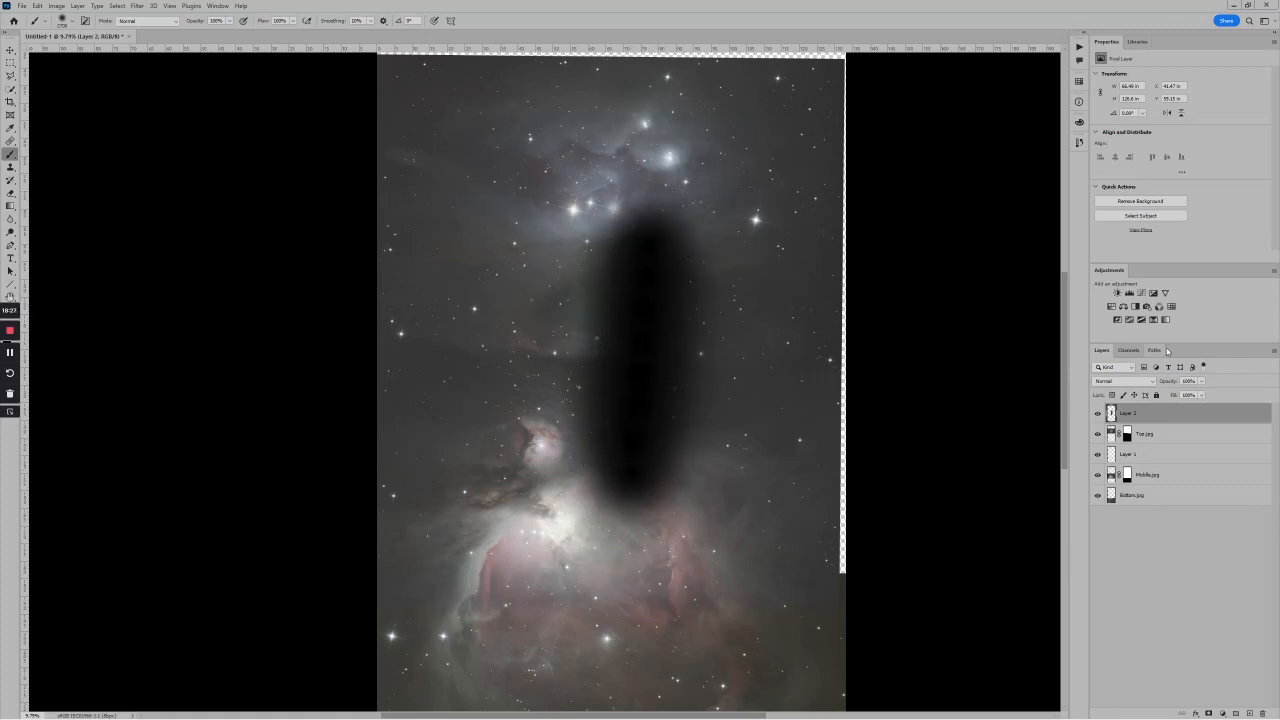
{"action": "key", "text": "ctrl+z"}
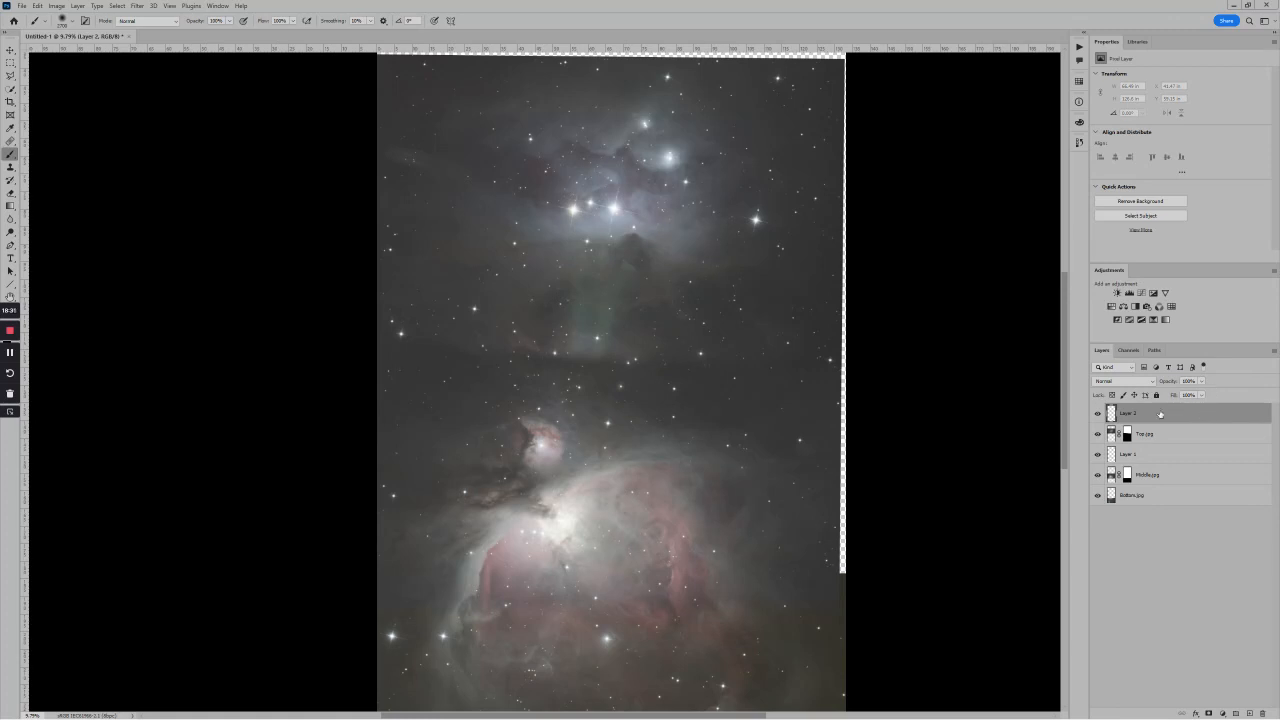
Clip the new layer to the Top layer and set its blend mode to Soft Light.
{"action": "right_click", "coordinate": [1160, 414]}
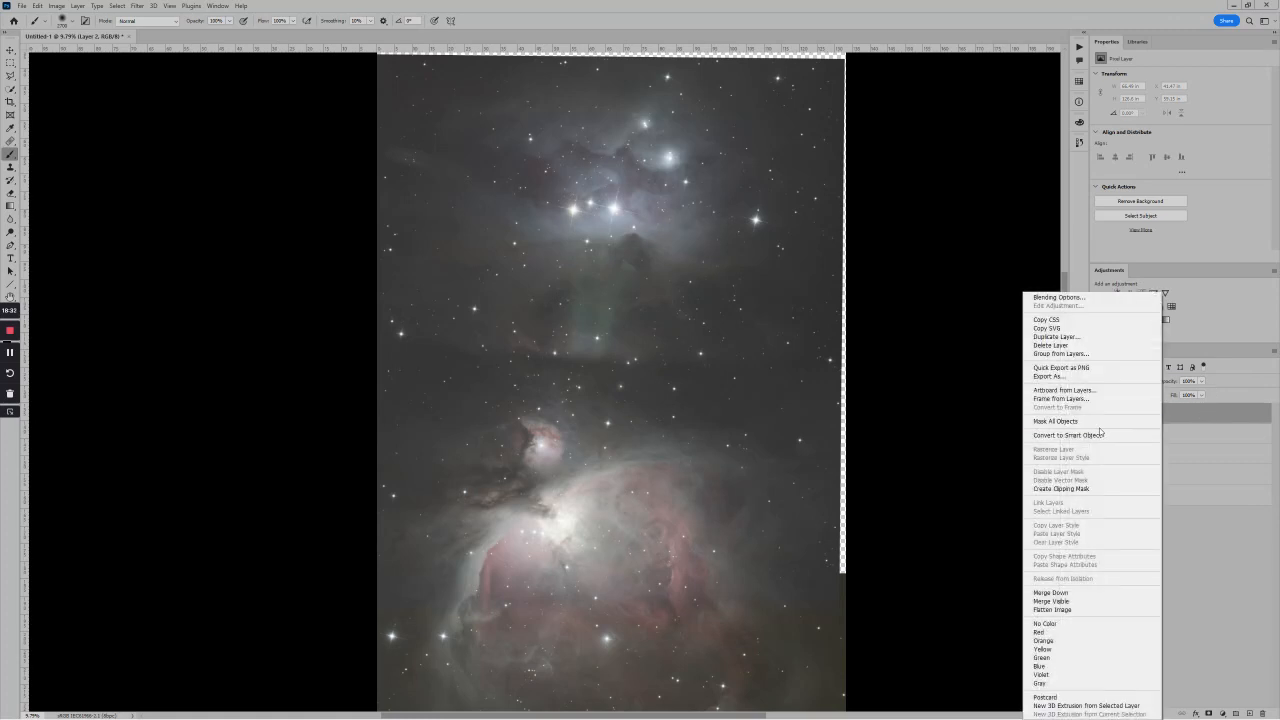
{"action": "left_click", "coordinate": [1071, 489]}
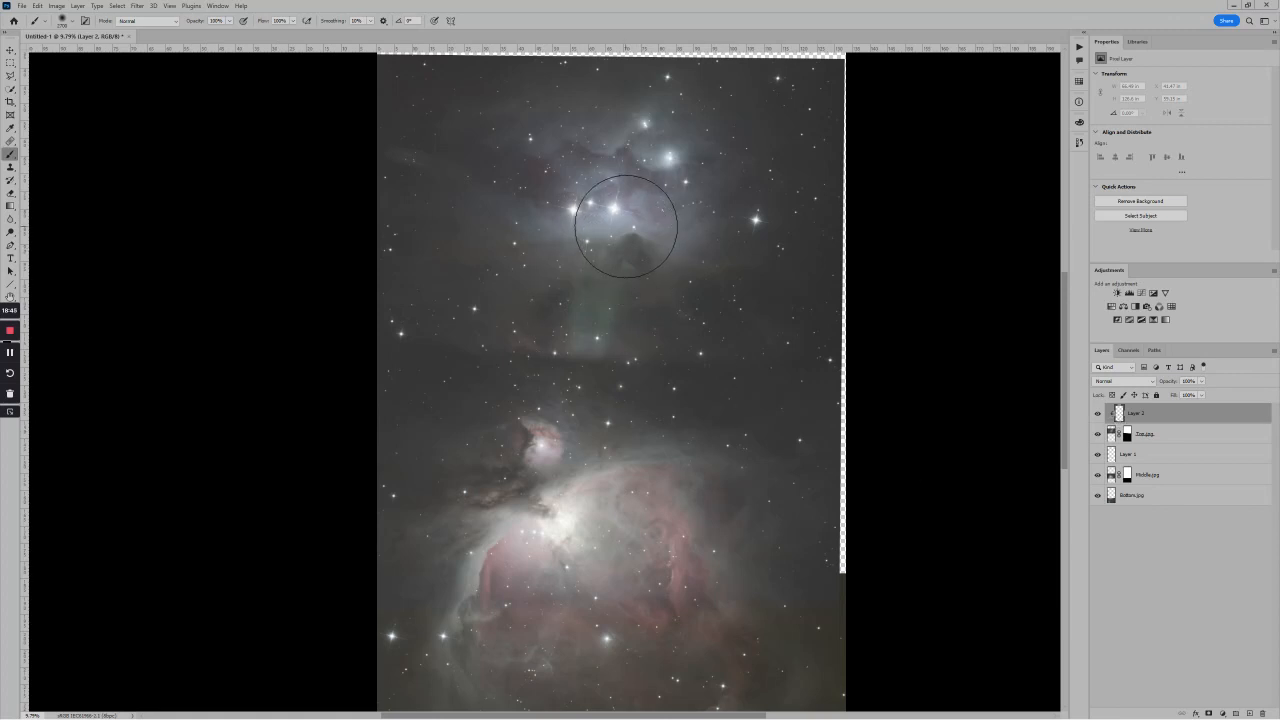
{"action": "left_click_drag", "start_coordinate": [623, 243], "coordinate": [615, 310]}
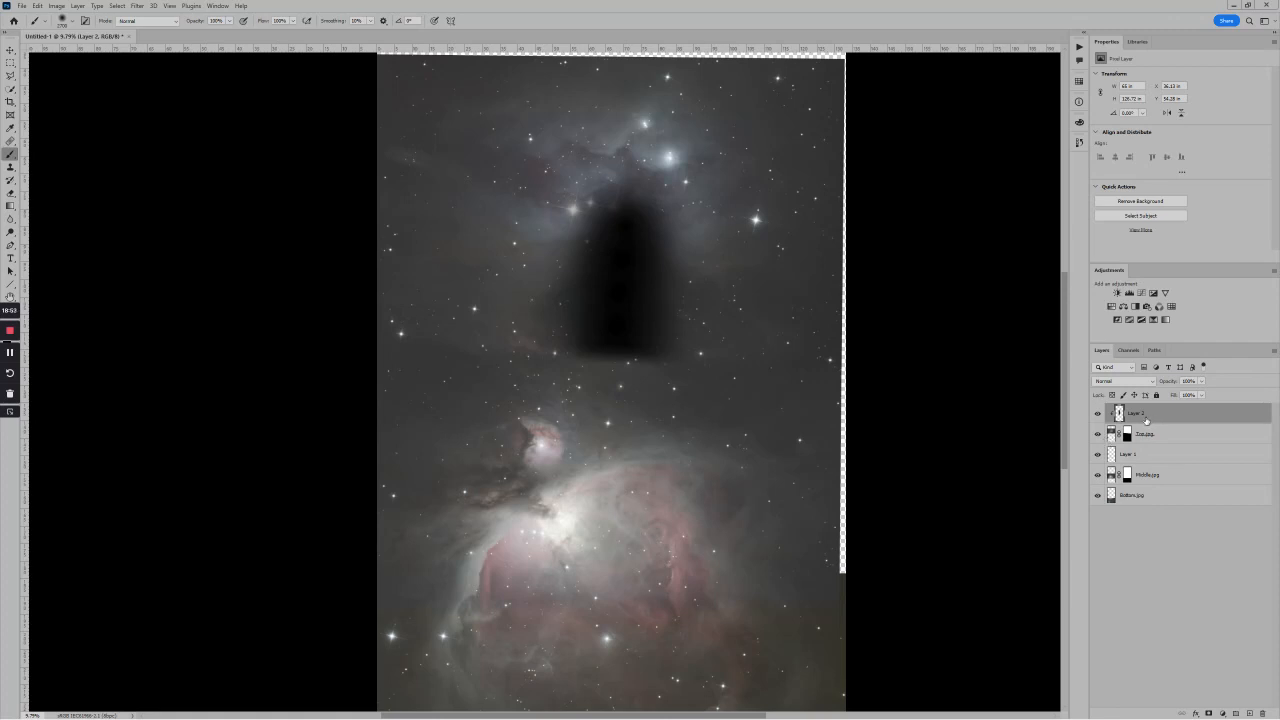
{"action": "key", "text": "ctrl+z"}
{"action": "left_click", "coordinate": [1124, 382]}
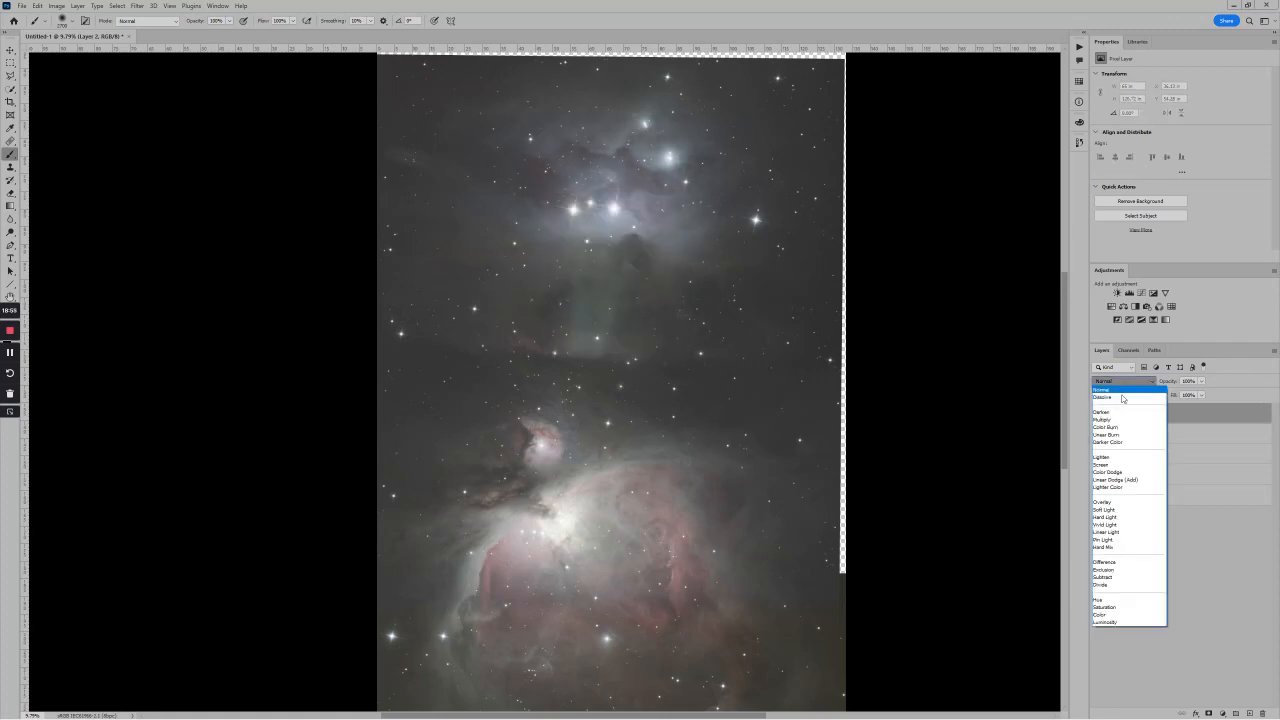
{"action": "left_click", "coordinate": [1120, 507]}
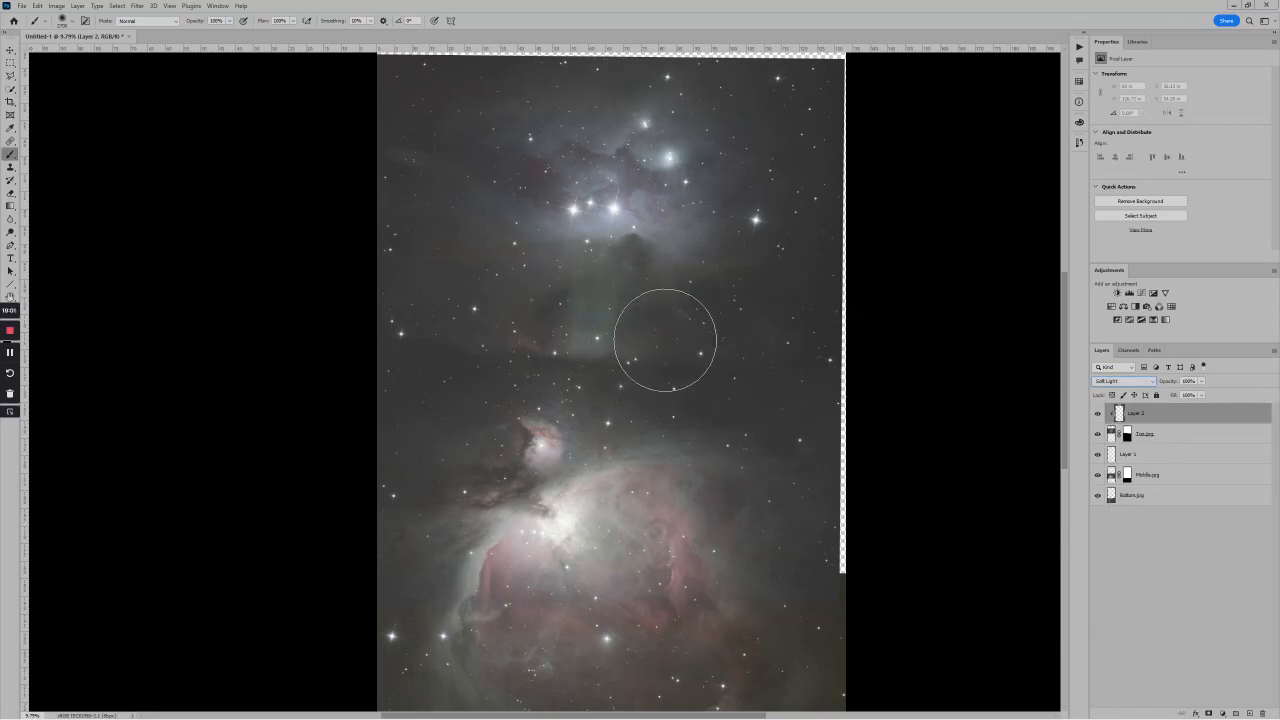
Paint black at 10% brush opacity across the greenish glow below the blue nebula to darken the area above the seam.
{"action": "left_click_drag", "start_coordinate": [657, 337], "coordinate": [581, 345]}
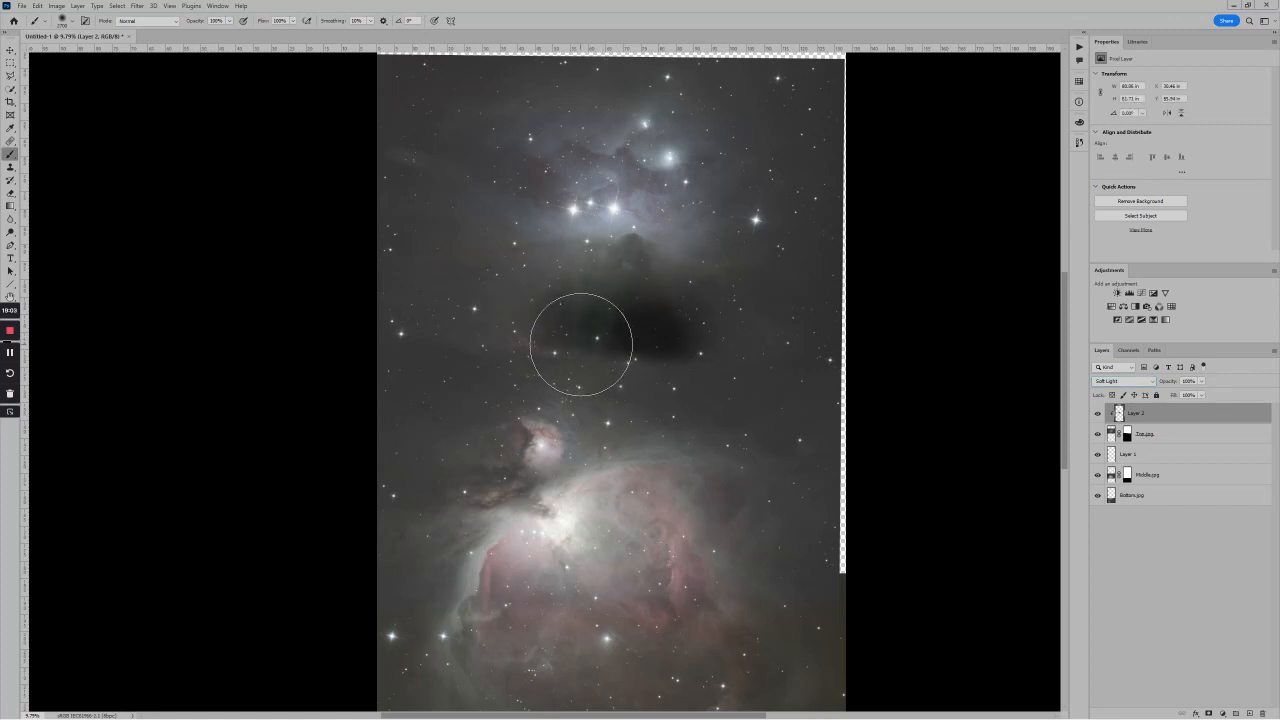
{"action": "key", "text": "ctrl+z"}
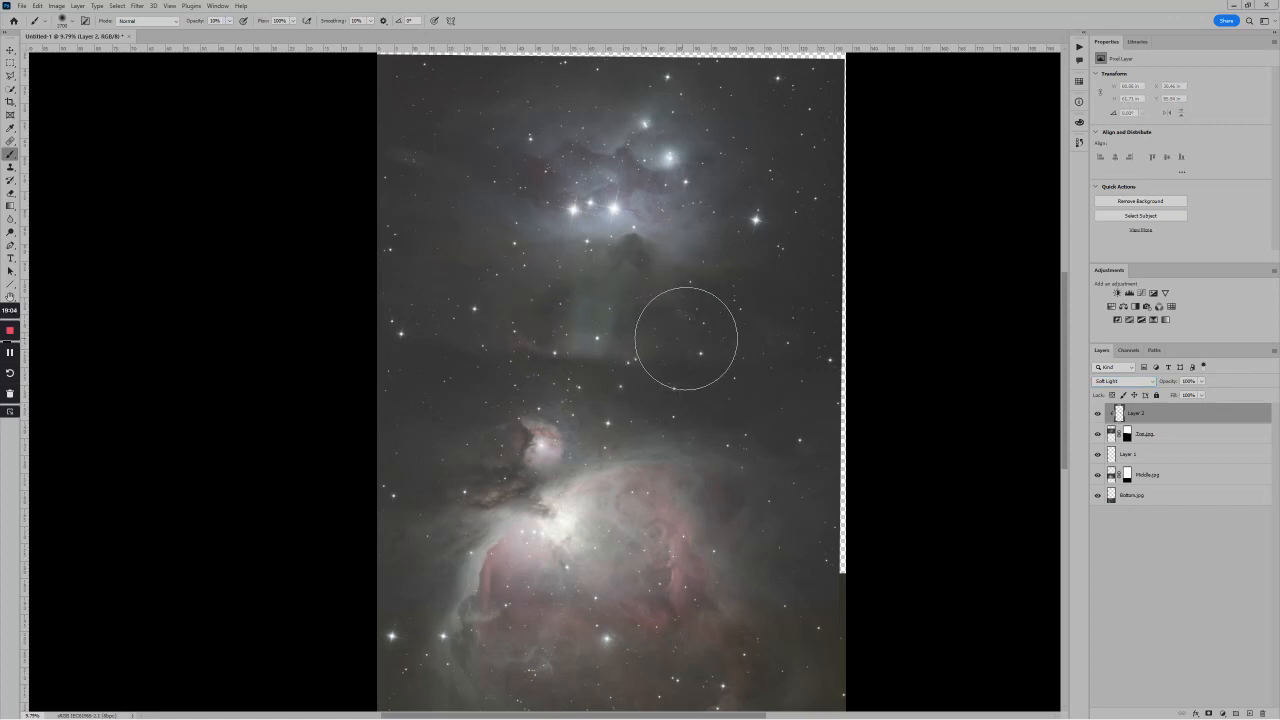
{"action": "mouse_move", "coordinate": [686, 338]}
{"action": "left_mouse_down"}
{"action": "mouse_move", "coordinate": [526, 343]}
{"action": "mouse_move", "coordinate": [633, 339]}
{"action": "mouse_move", "coordinate": [537, 337]}
{"action": "left_mouse_up"}
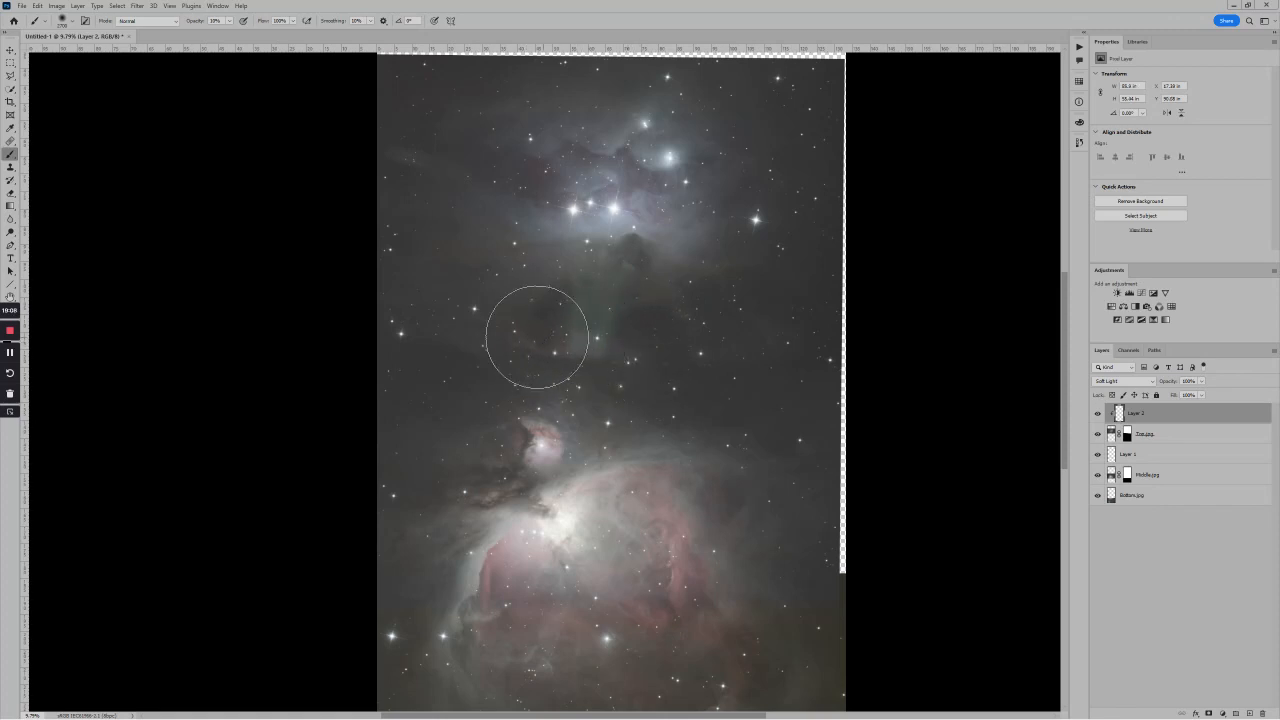
{"action": "scroll", "coordinate": [789, 369], "scroll_direction": "down", "scroll_amount": 2}
{"action": "scroll", "coordinate": [643, 337], "scroll_direction": "up", "scroll_amount": 1}
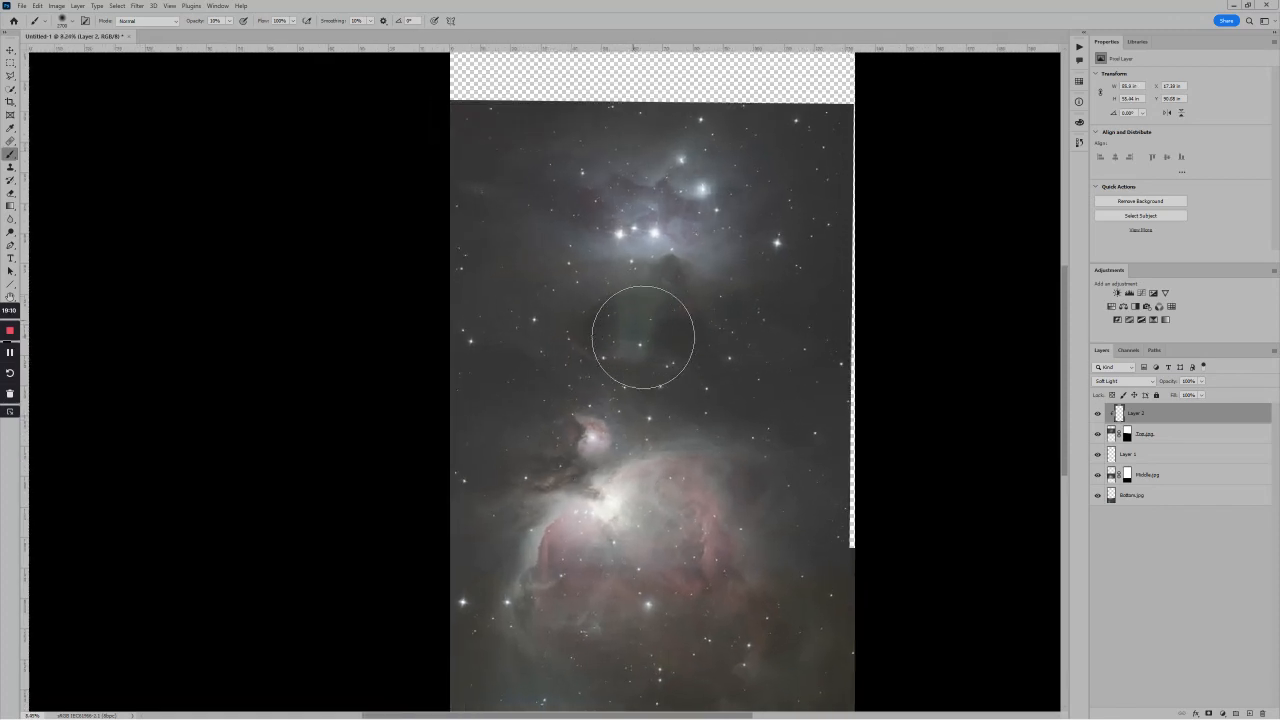
{"action": "scroll", "coordinate": [643, 337], "scroll_direction": "up", "scroll_amount": 2}
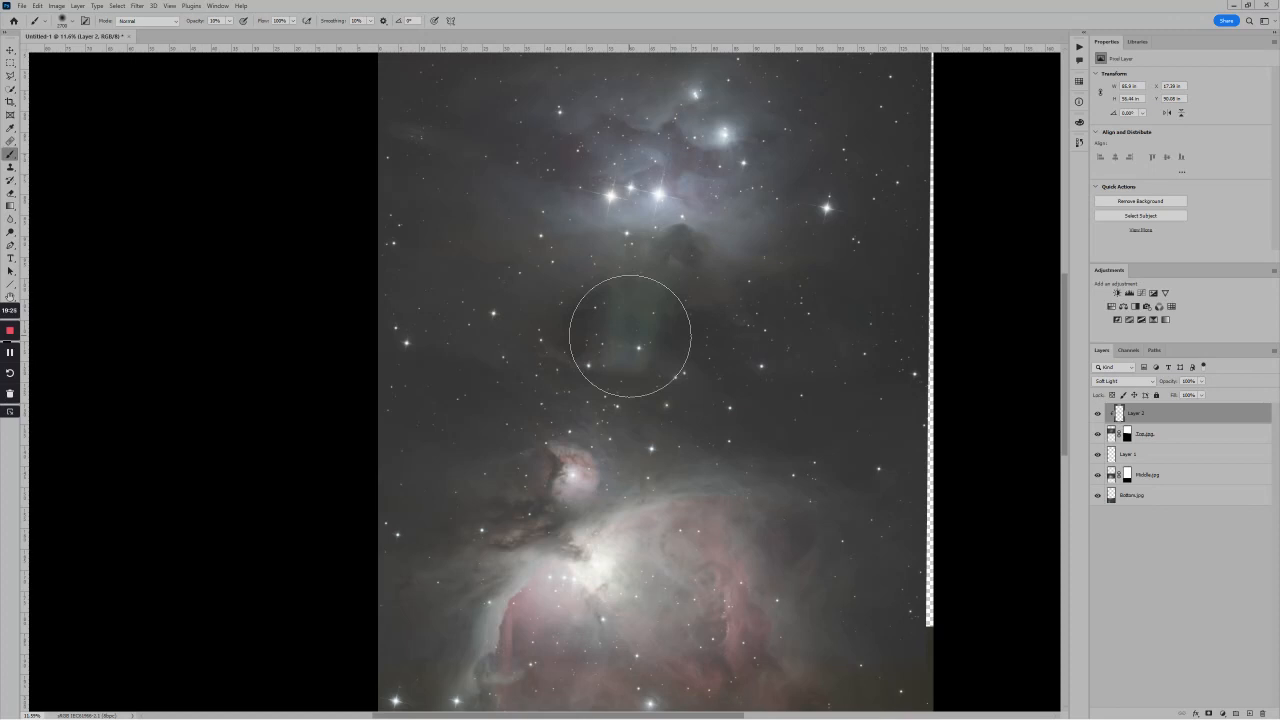
{"action": "scroll", "coordinate": [630, 335], "scroll_direction": "up", "scroll_amount": 4}
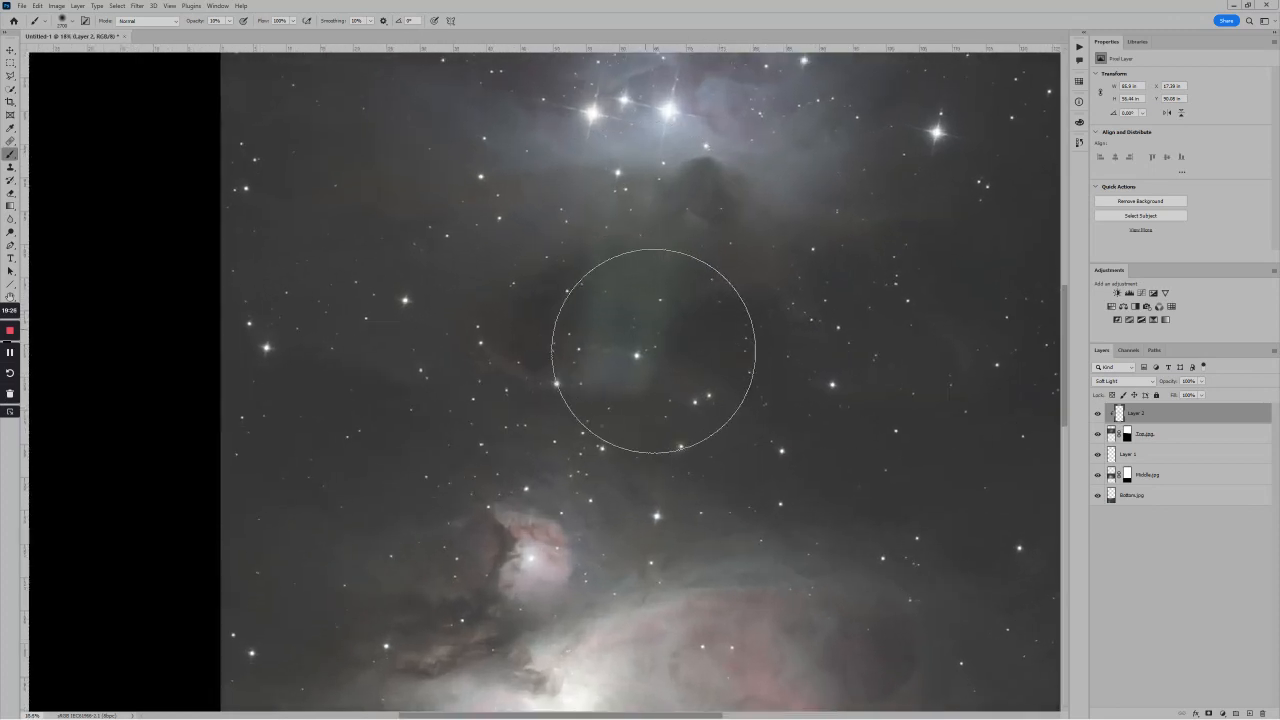
{"action": "scroll", "coordinate": [653, 350], "scroll_direction": "up", "scroll_amount": 2}
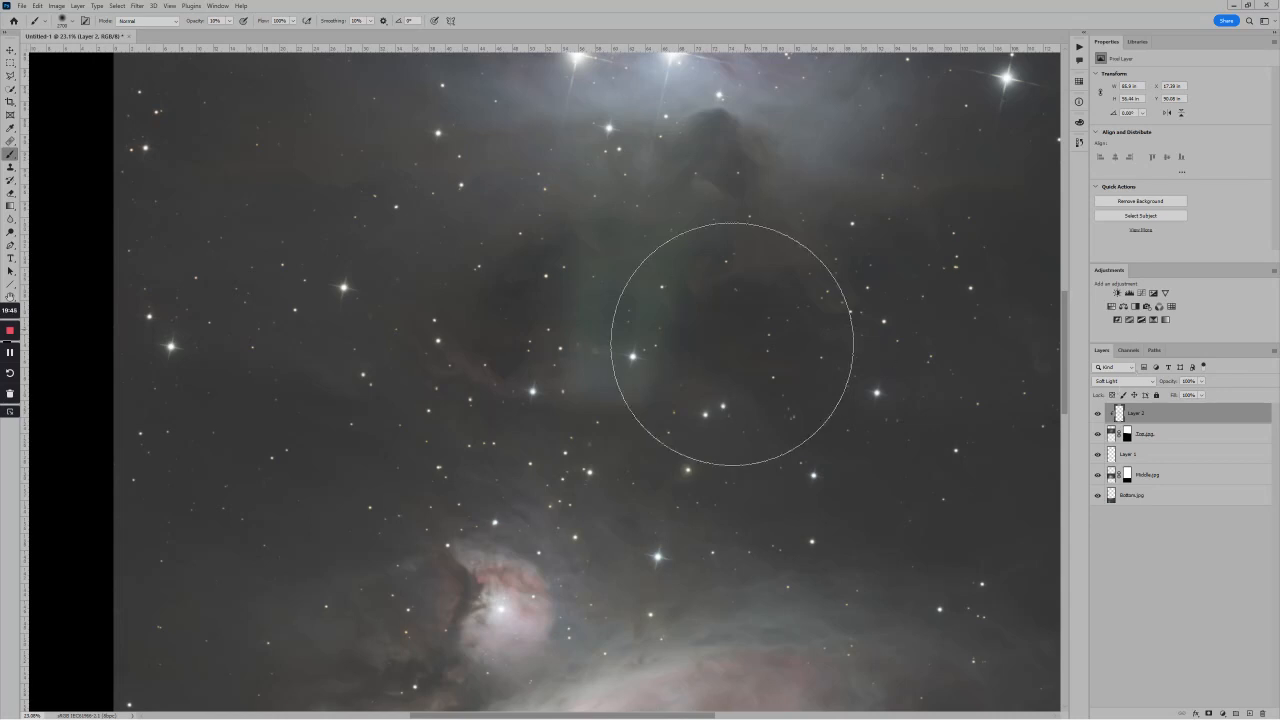
Darken the rest of the greenish column above the seam with progressively smaller black brush strokes.
{"action": "key", "text": "bracketleft"}
{"action": "key", "text": "bracketleft"}
{"action": "key", "text": "bracketleft"}
{"action": "key", "text": "bracketleft"}
{"action": "key", "text": "bracketleft"}
{"action": "key", "text": "bracketleft"}
{"action": "key", "text": "bracketleft"}
{"action": "key", "text": "bracketleft"}
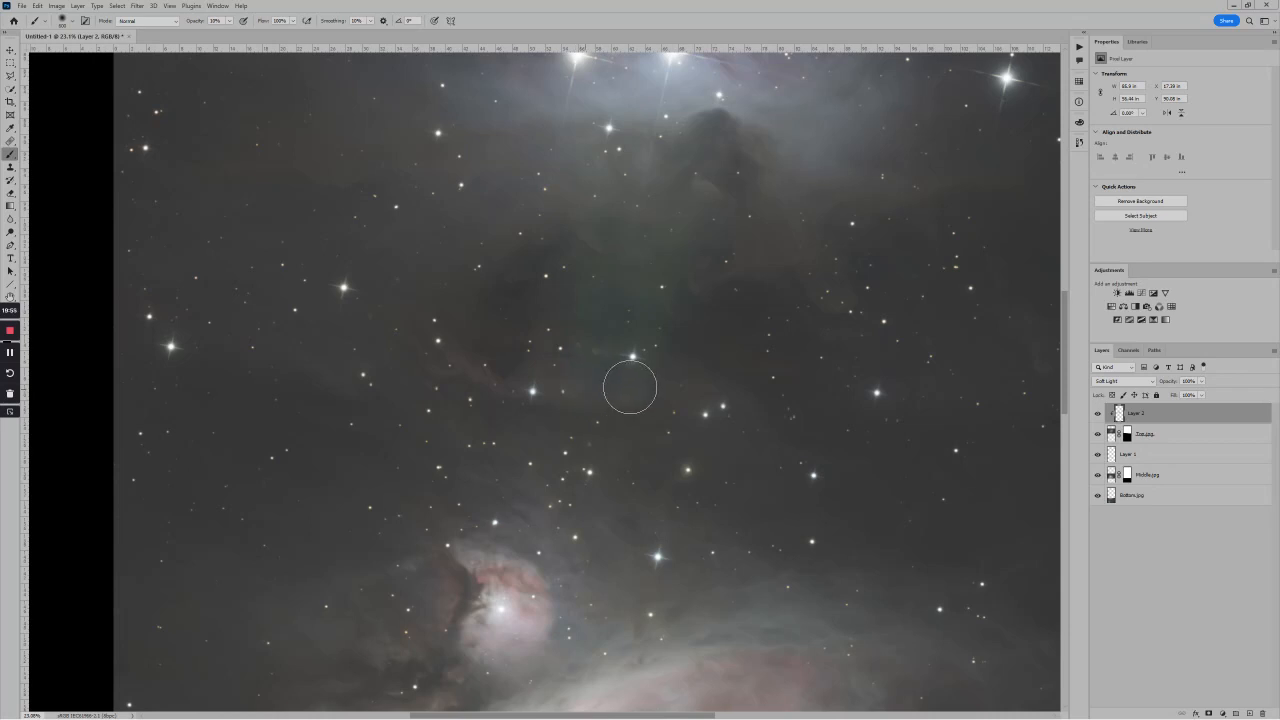
{"action": "key", "text": "bracketleft"}
{"action": "key", "text": "bracketleft"}
{"action": "key", "text": "bracketleft"}
{"action": "key", "text": "bracketleft"}
{"action": "key", "text": "bracketleft"}
{"action": "key", "text": "bracketleft"}
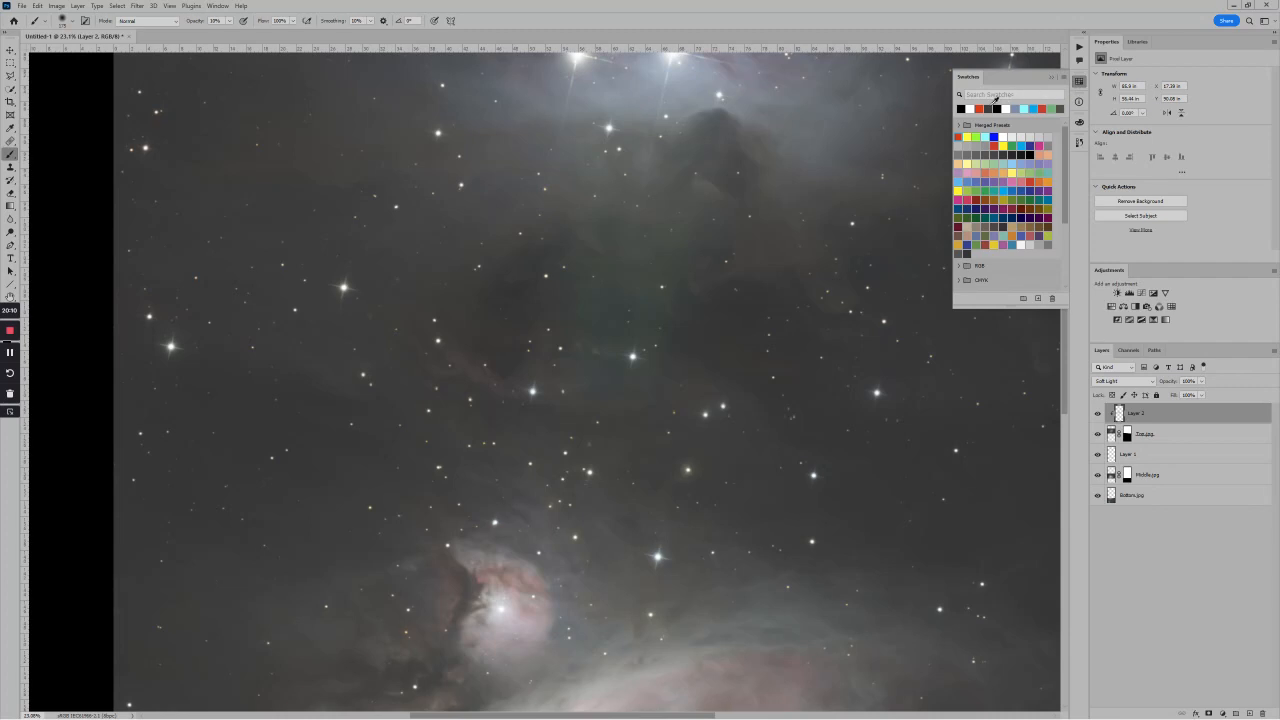
Pick the red swatch and paint over the remaining green cast with a resized soft brush at 5% opacity to neutralise it.
{"action": "left_click", "coordinate": [986, 108]}
{"action": "key", "text": "bracketright"}
{"action": "key", "text": "bracketright"}
{"action": "key", "text": "bracketright"}
{"action": "key", "text": "bracketright"}
{"action": "key", "text": "bracketright"}
{"action": "key", "text": "bracketright"}
{"action": "key", "text": "bracketright"}
{"action": "key", "text": "bracketright"}
{"action": "key", "text": "bracketleft"}
{"action": "key", "text": "bracketleft"}
{"action": "mouse_move", "coordinate": [614, 261]}
{"action": "left_mouse_down"}
{"action": "mouse_move", "coordinate": [591, 371]}
{"action": "mouse_move", "coordinate": [613, 370]}
{"action": "mouse_move", "coordinate": [654, 279]}
{"action": "mouse_move", "coordinate": [632, 364]}
{"action": "left_mouse_up"}
{"action": "key", "text": "bracketleft"}
{"action": "key", "text": "bracketleft"}
{"action": "key", "text": "bracketleft"}
{"action": "mouse_move", "coordinate": [648, 284]}
{"action": "left_mouse_down"}
{"action": "mouse_move", "coordinate": [632, 357]}
{"action": "mouse_move", "coordinate": [609, 322]}
{"action": "mouse_move", "coordinate": [558, 359]}
{"action": "mouse_move", "coordinate": [658, 332]}
{"action": "mouse_move", "coordinate": [641, 327]}
{"action": "mouse_move", "coordinate": [626, 388]}
{"action": "mouse_move", "coordinate": [591, 291]}
{"action": "mouse_move", "coordinate": [580, 374]}
{"action": "mouse_move", "coordinate": [619, 388]}
{"action": "mouse_move", "coordinate": [674, 260]}
{"action": "mouse_move", "coordinate": [631, 237]}
{"action": "mouse_move", "coordinate": [600, 251]}
{"action": "mouse_move", "coordinate": [666, 267]}
{"action": "left_mouse_up"}
{"action": "scroll", "coordinate": [820, 400], "scroll_direction": "down", "scroll_amount": 2}
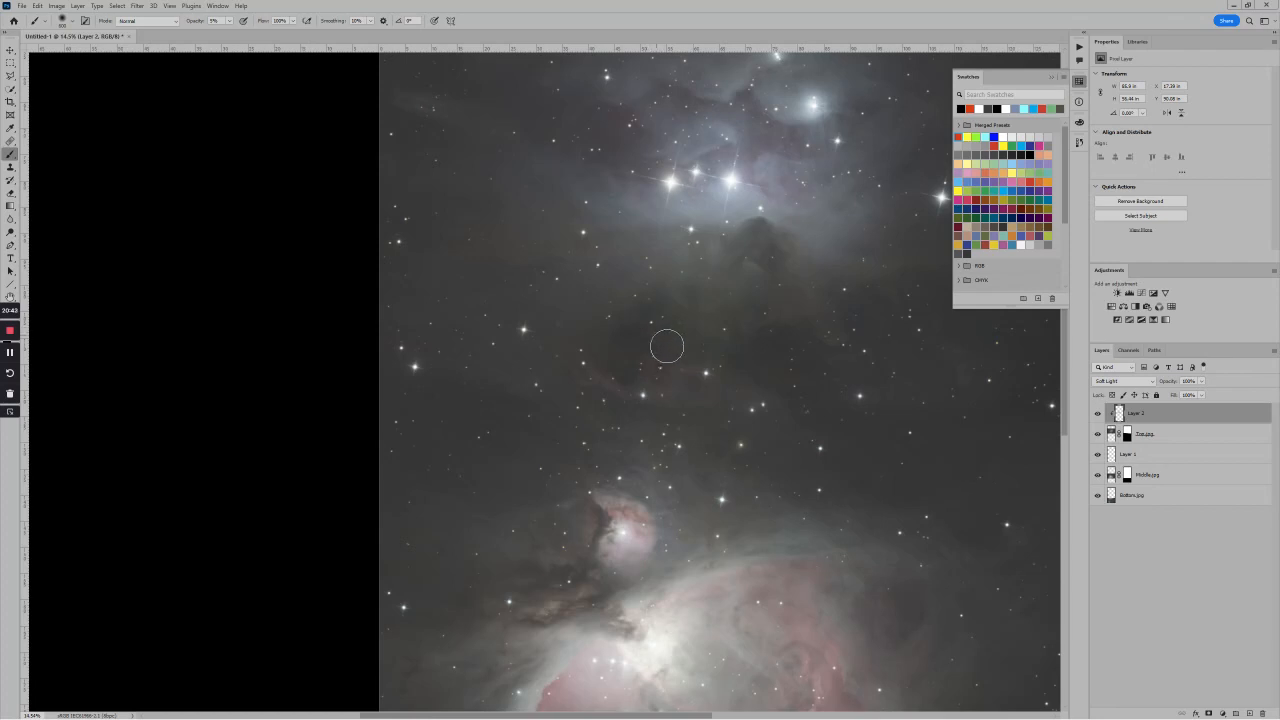
Swap the brush colours and touch up the faint reddish nebulosity just above the seam, using a smaller brush for details.
{"action": "key", "text": "x"}
{"action": "left_click_drag", "start_coordinate": [664, 368], "coordinate": [645, 376]}
{"action": "scroll", "coordinate": [732, 312], "scroll_direction": "up", "scroll_amount": 3}
{"action": "key", "text": "bracketleft"}
{"action": "key", "text": "bracketleft"}
{"action": "key", "text": "bracketleft"}
{"action": "key", "text": "bracketleft"}
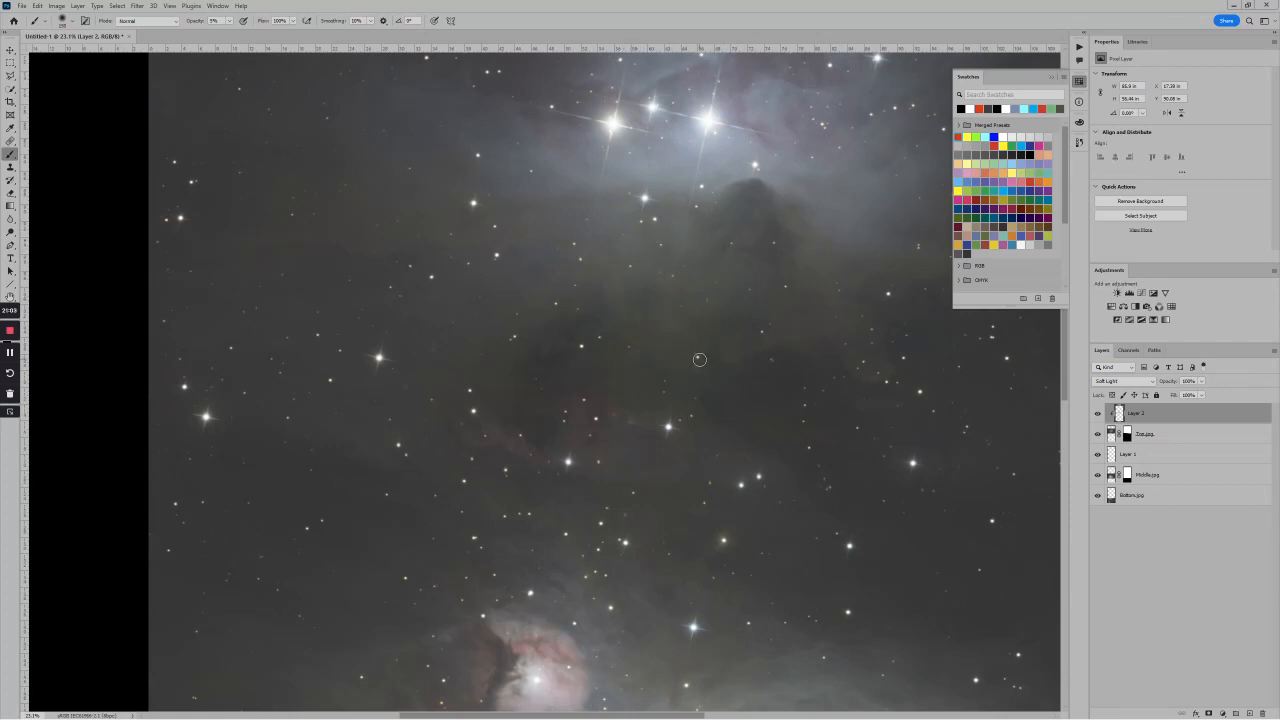
{"action": "scroll", "coordinate": [680, 430], "scroll_direction": "down", "scroll_amount": 6}
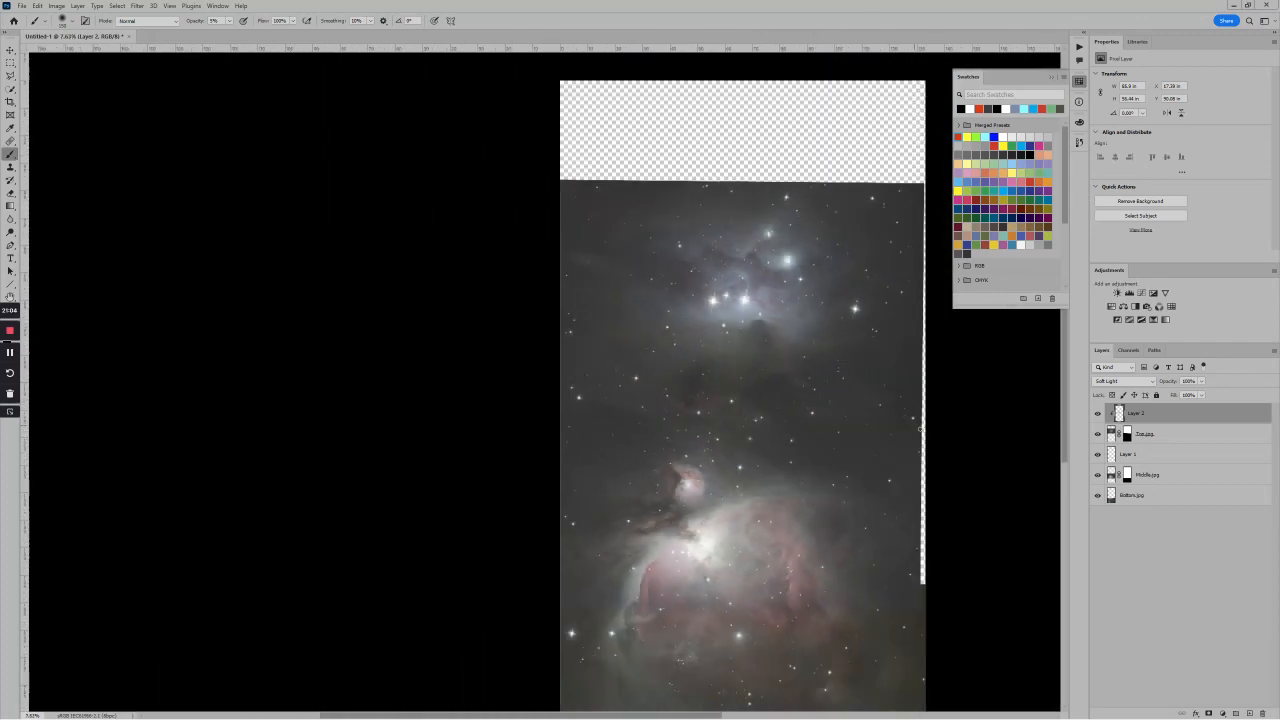
{"action": "scroll", "coordinate": [850, 413], "scroll_direction": "down", "scroll_amount": 1}
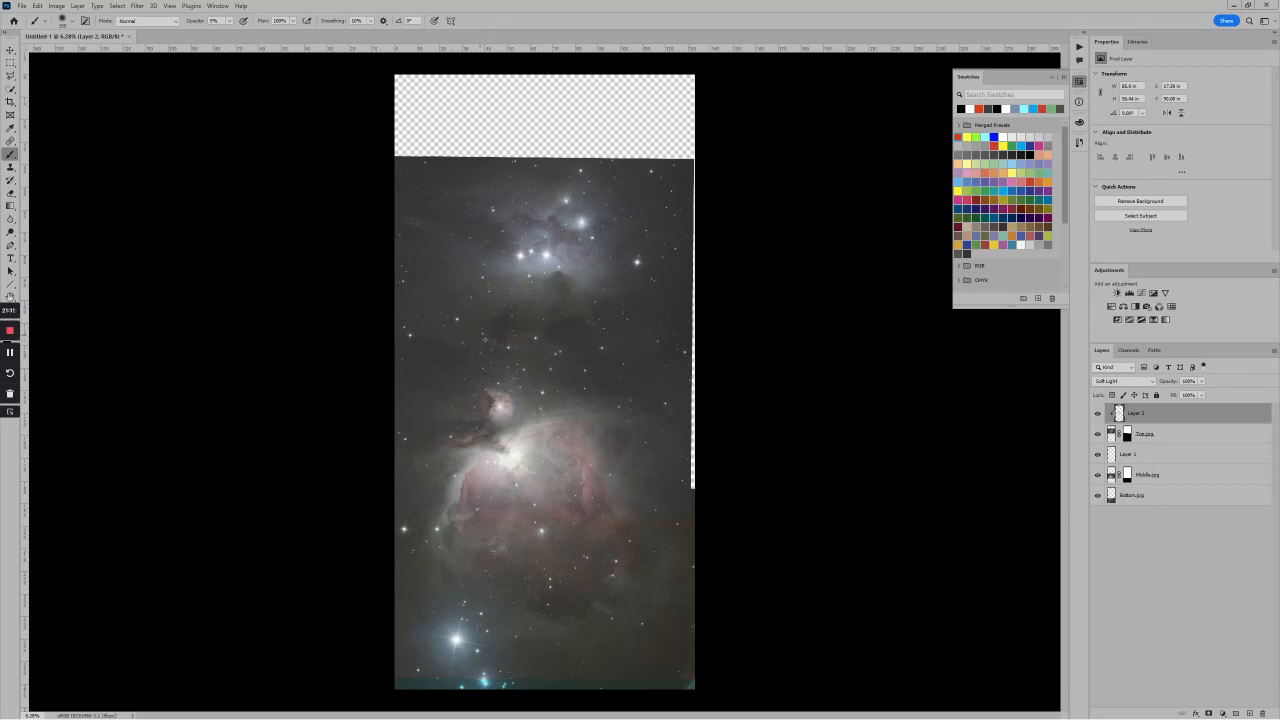
Enlarge the brush considerably and paint faint strokes outward to both sides of the image above the seam to even the background.
{"action": "key", "text": "]"}
{"action": "key", "text": "]"}
{"action": "key", "text": "]"}
{"action": "key", "text": "]"}
{"action": "key", "text": "]"}
{"action": "key", "text": "]"}
{"action": "key", "text": "]"}
{"action": "key", "text": "]"}
{"action": "key", "text": "]"}
{"action": "key", "text": "]"}
{"action": "key", "text": "]"}
{"action": "key", "text": "]"}
{"action": "key", "text": "]"}
{"action": "key", "text": "]"}
{"action": "key", "text": "]"}
{"action": "key", "text": "]"}
{"action": "key", "text": "]"}
{"action": "key", "text": "]"}
{"action": "key", "text": "]"}
{"action": "left_click_drag", "start_coordinate": [491, 340], "coordinate": [383, 328]}
{"action": "left_click_drag", "start_coordinate": [619, 338], "coordinate": [668, 331]}
Load all six Bottom, Middle and Top images from the Starless folder, including their Stars versions, into a new layered document.
{"action": "left_click", "coordinate": [22, 6]}
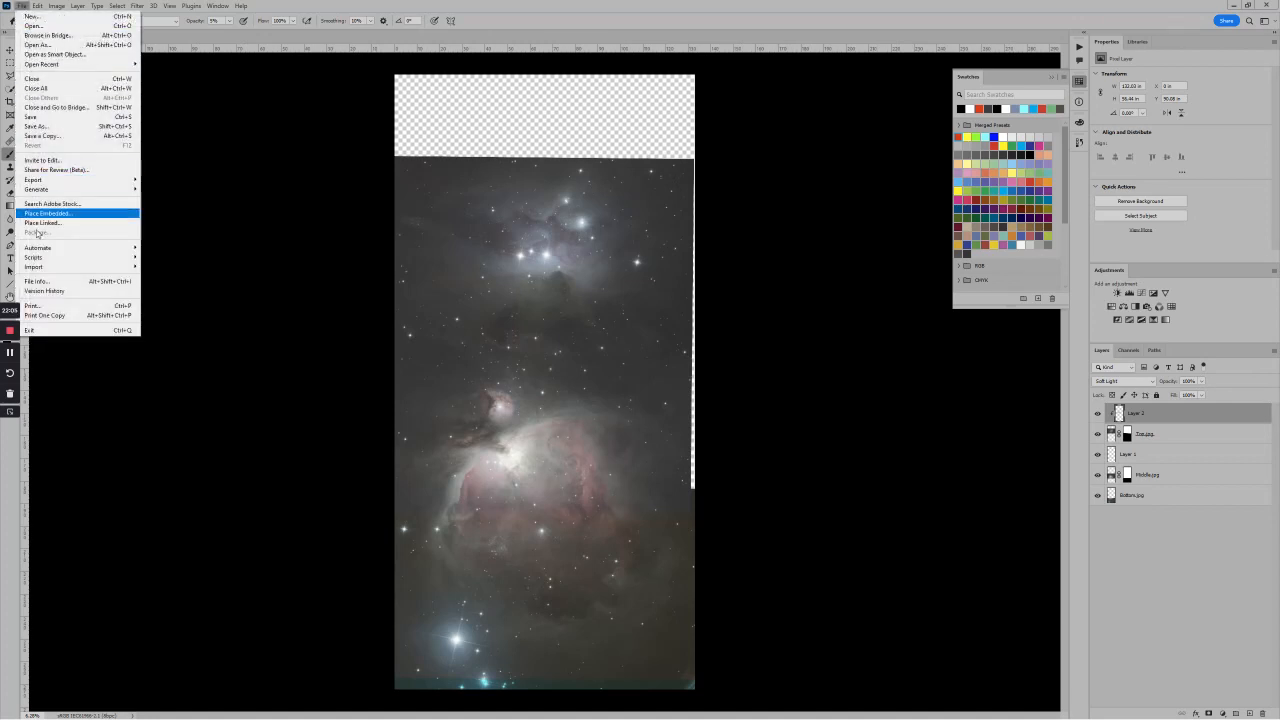
{"action": "mouse_move", "coordinate": [42, 260]}
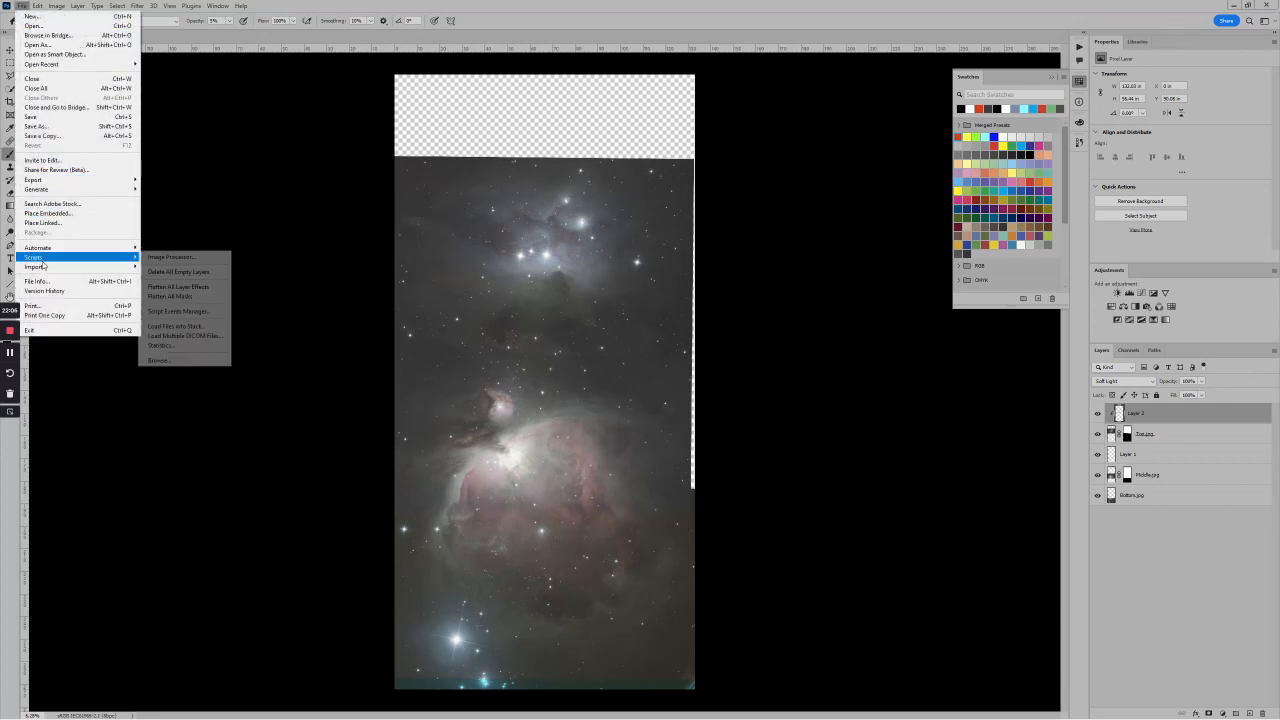
{"action": "left_click", "coordinate": [166, 327]}
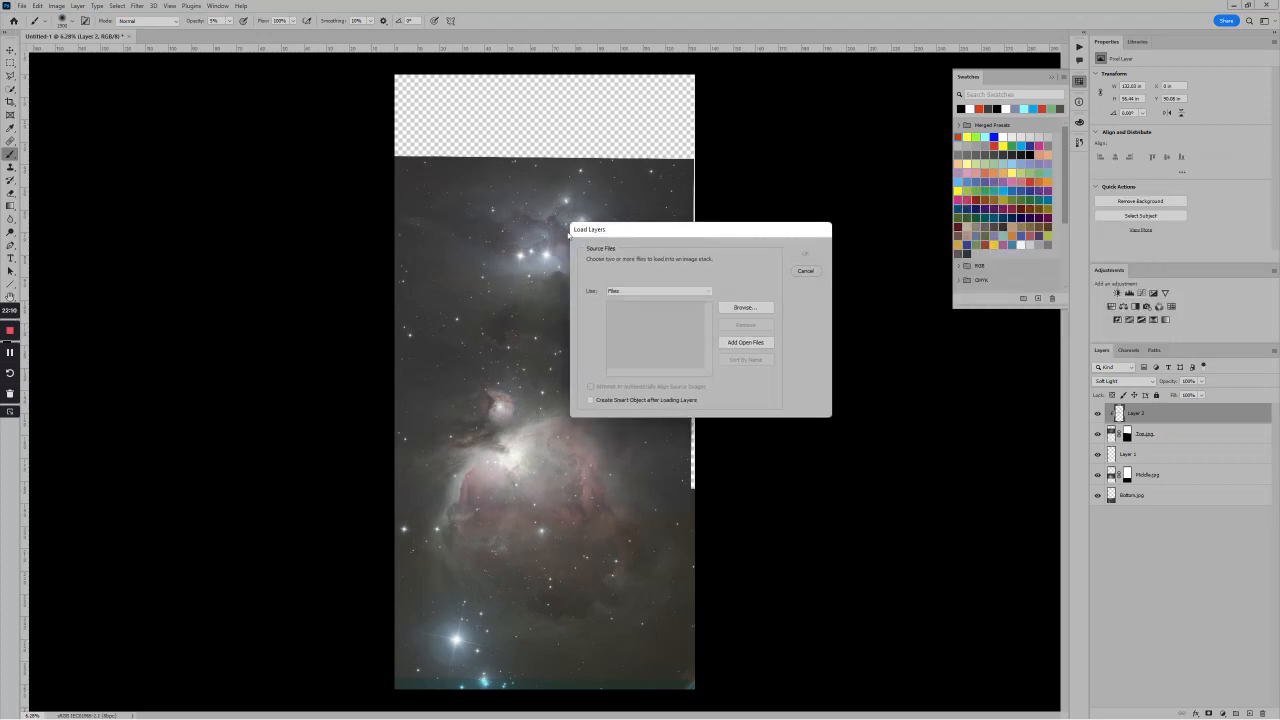
{"action": "left_click", "coordinate": [756, 310]}
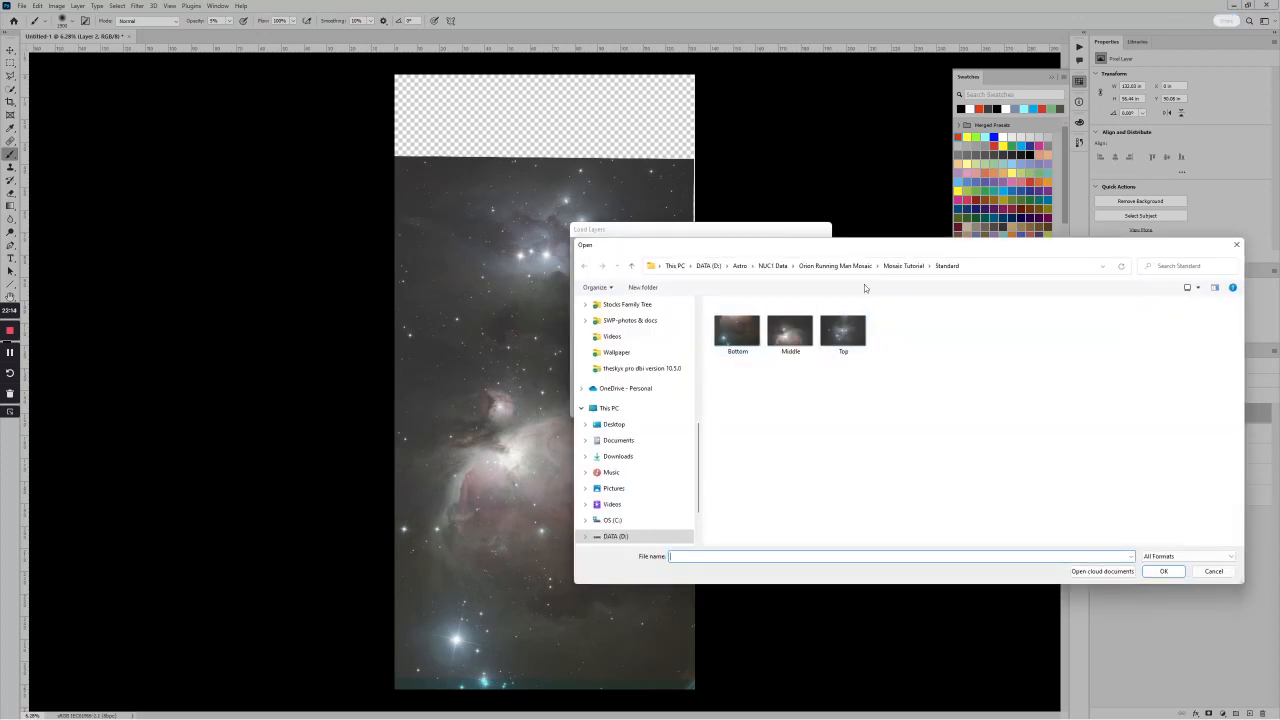
{"action": "left_click", "coordinate": [903, 266]}
{"action": "double_click", "coordinate": [790, 325]}
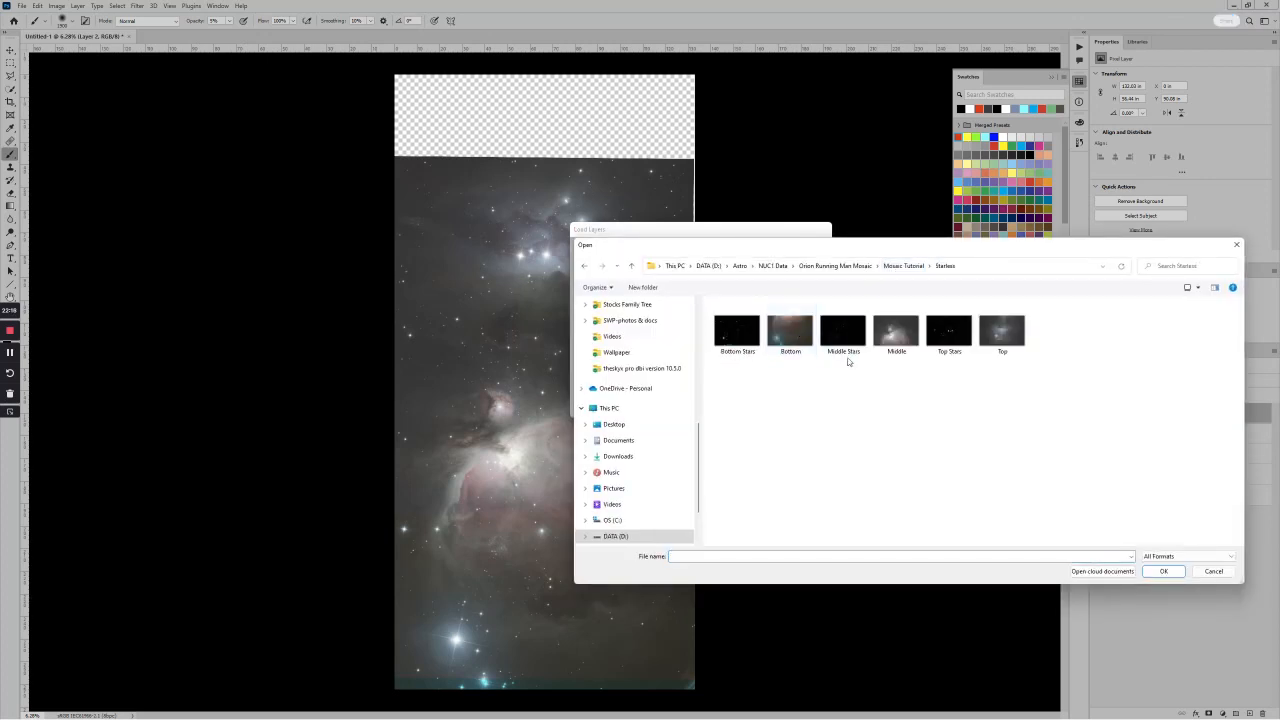
{"action": "left_click", "coordinate": [737, 332]}
{"action": "left_click", "coordinate": [1001, 331], "text": "shift"}
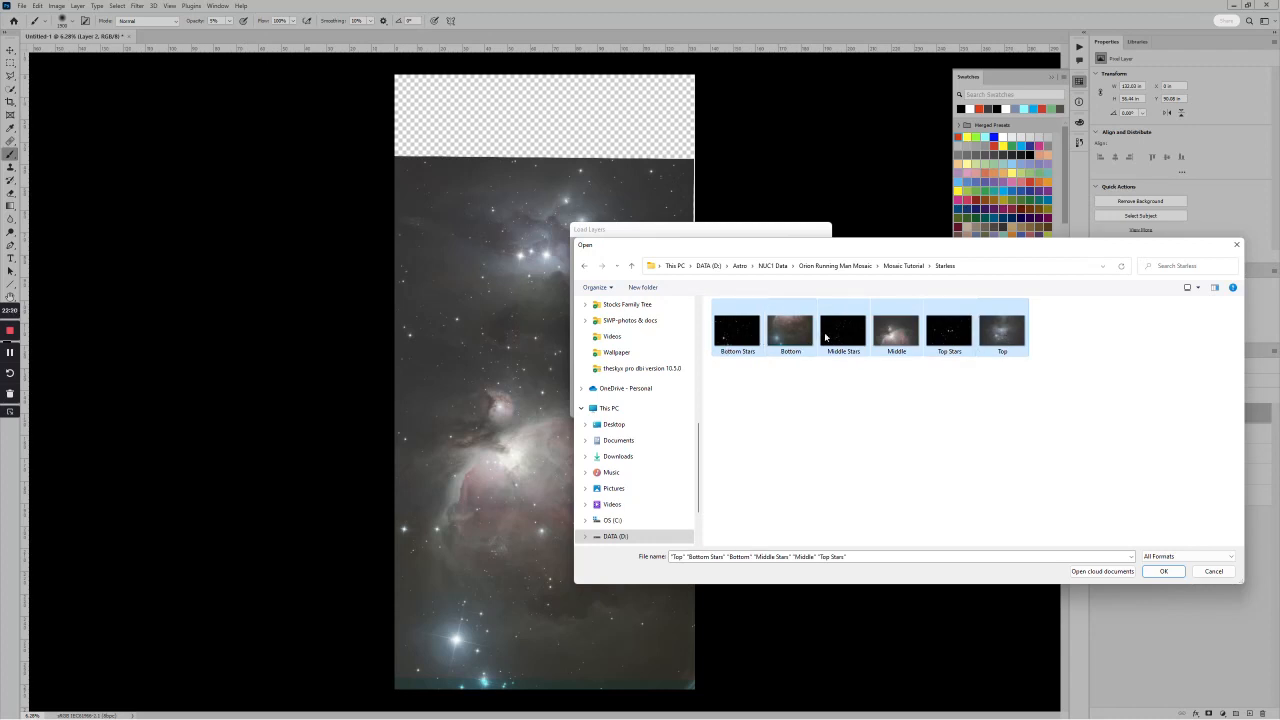
{"action": "left_click", "coordinate": [1161, 571]}
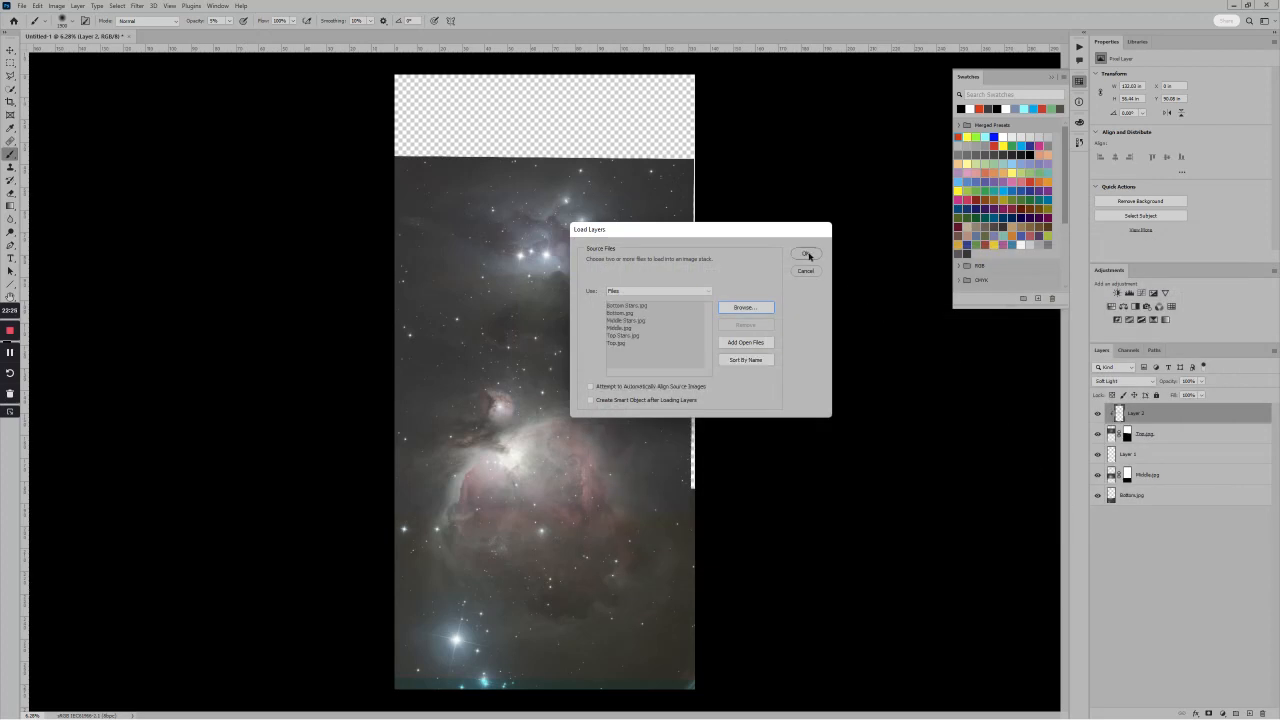
{"action": "left_click", "coordinate": [805, 254]}
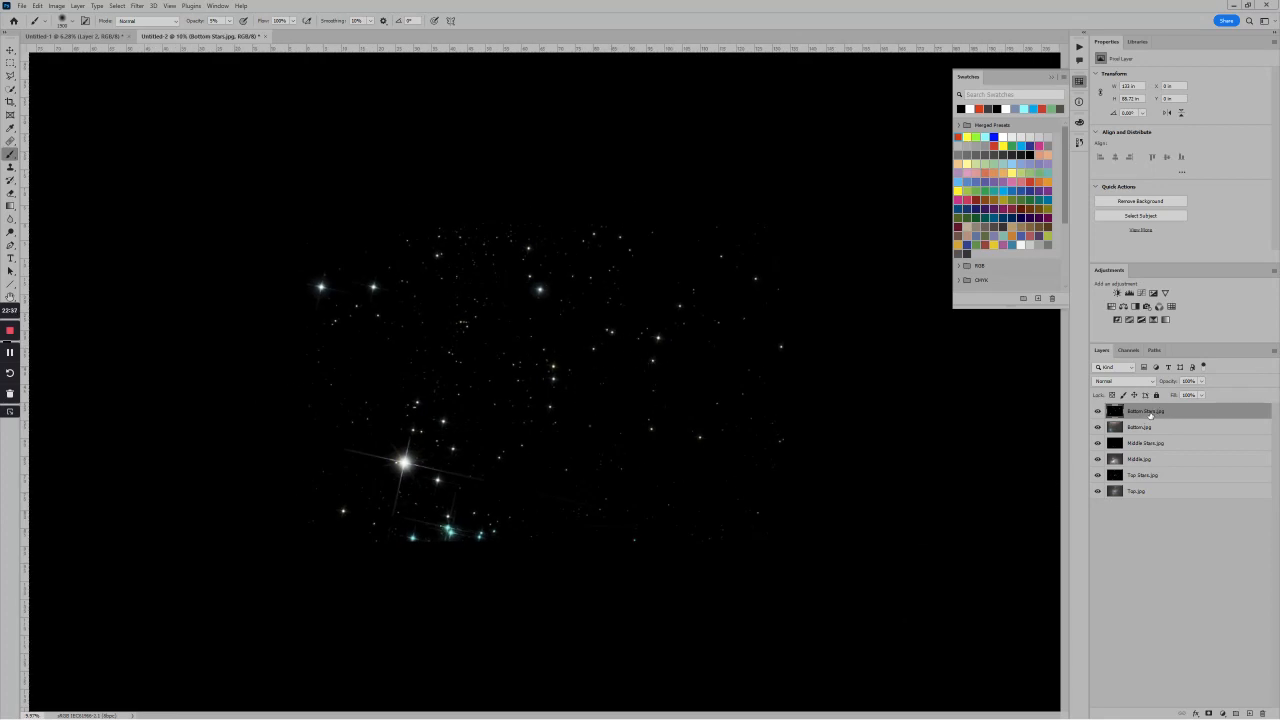
Group the Bottom Stars.jpg and Bottom.jpg layers and name the group Bottom.
{"action": "left_click", "coordinate": [1098, 411]}
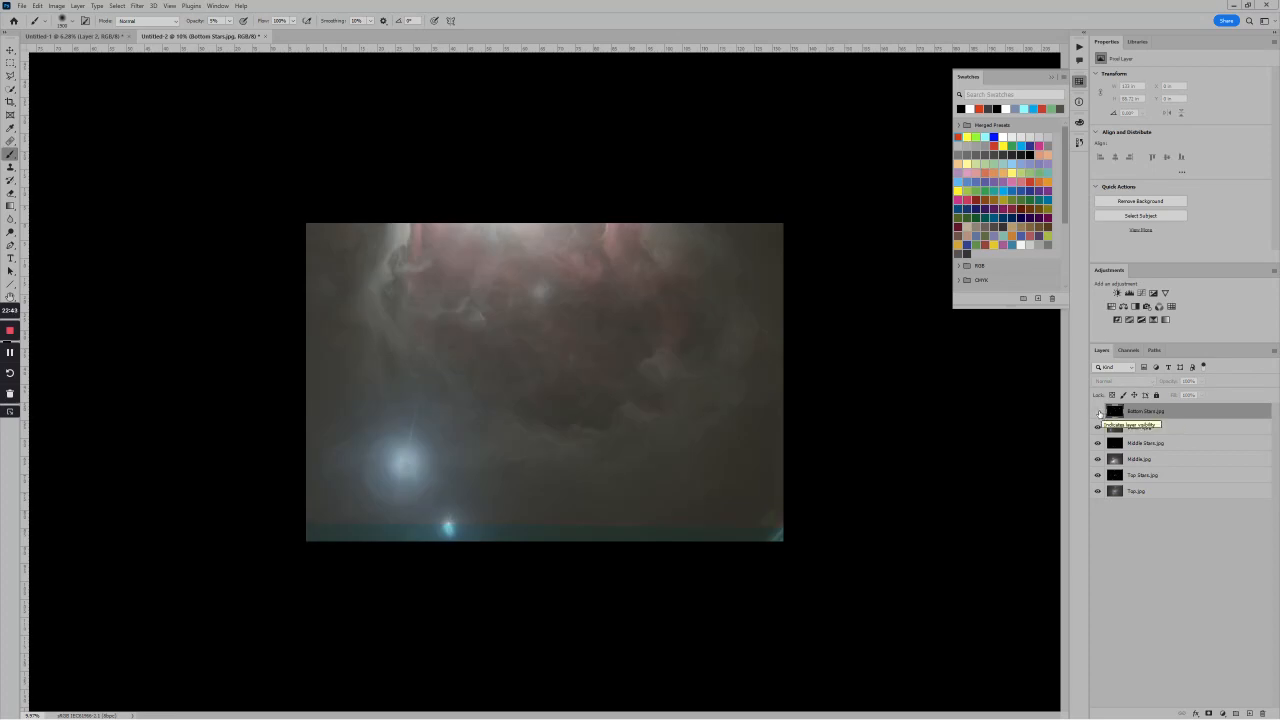
{"action": "left_click", "coordinate": [1098, 411]}
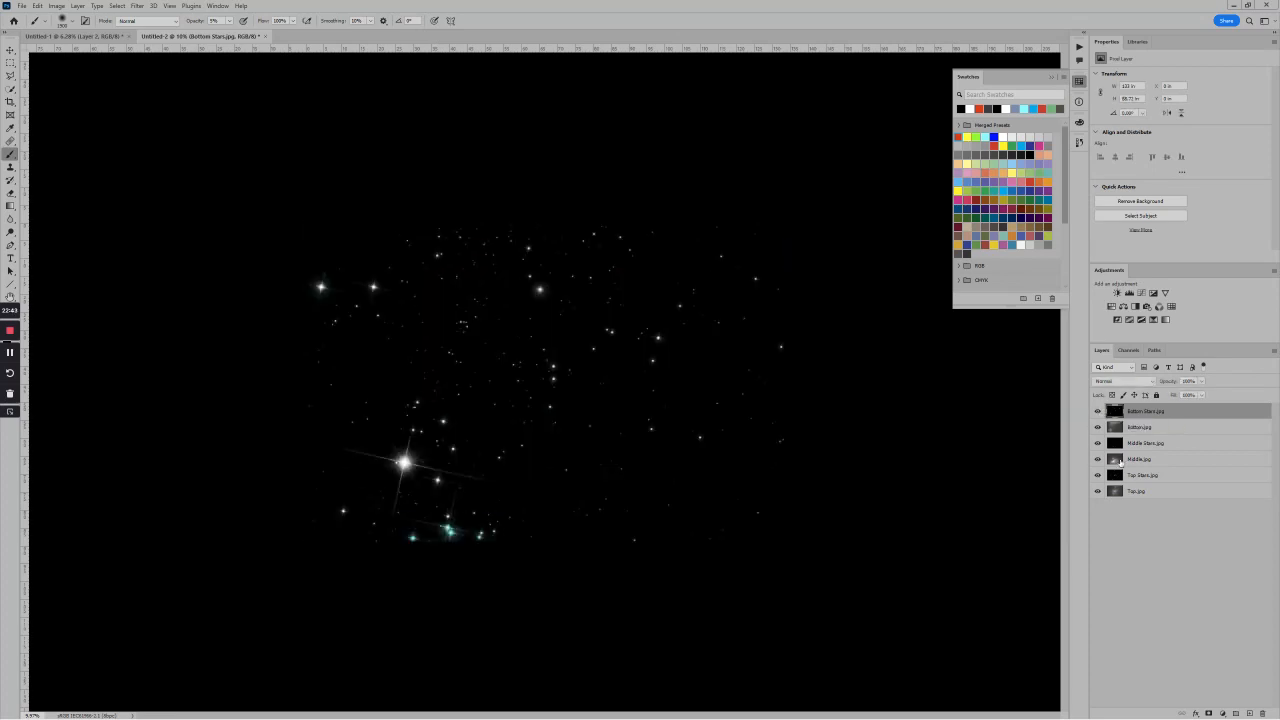
{"action": "left_click", "coordinate": [1170, 428], "text": "shift"}
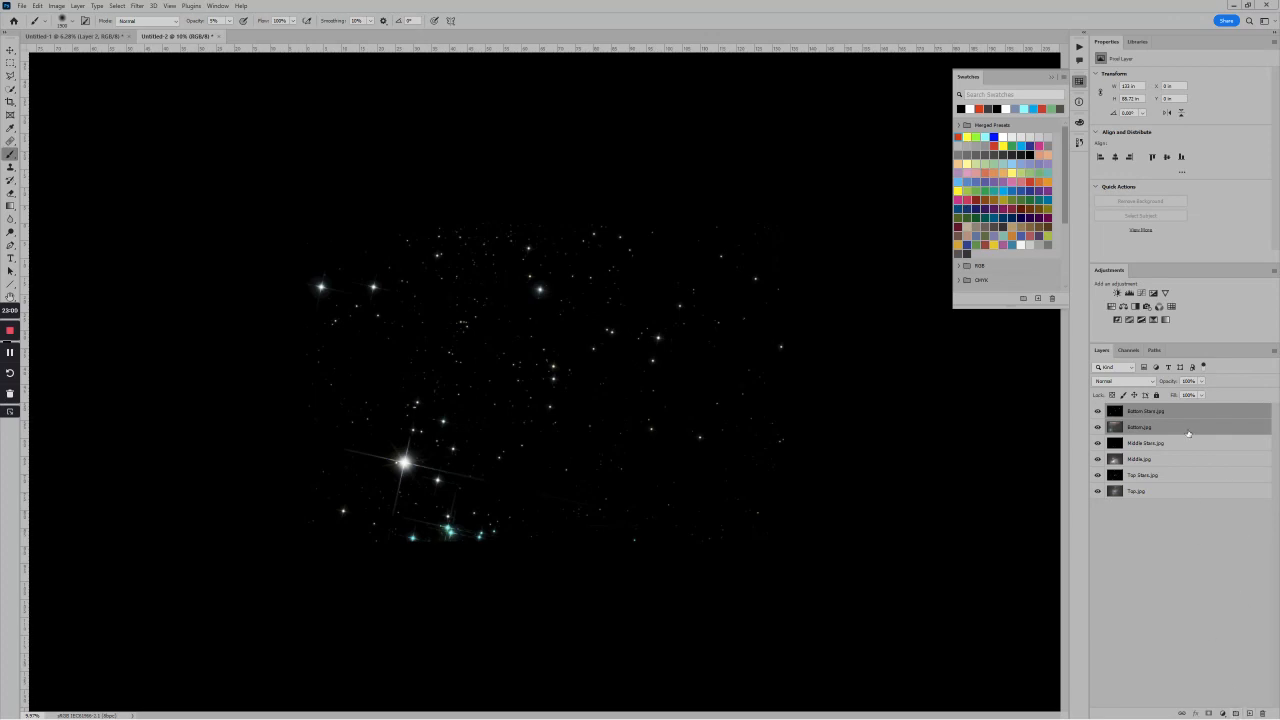
{"action": "key", "text": "ctrl+g"}
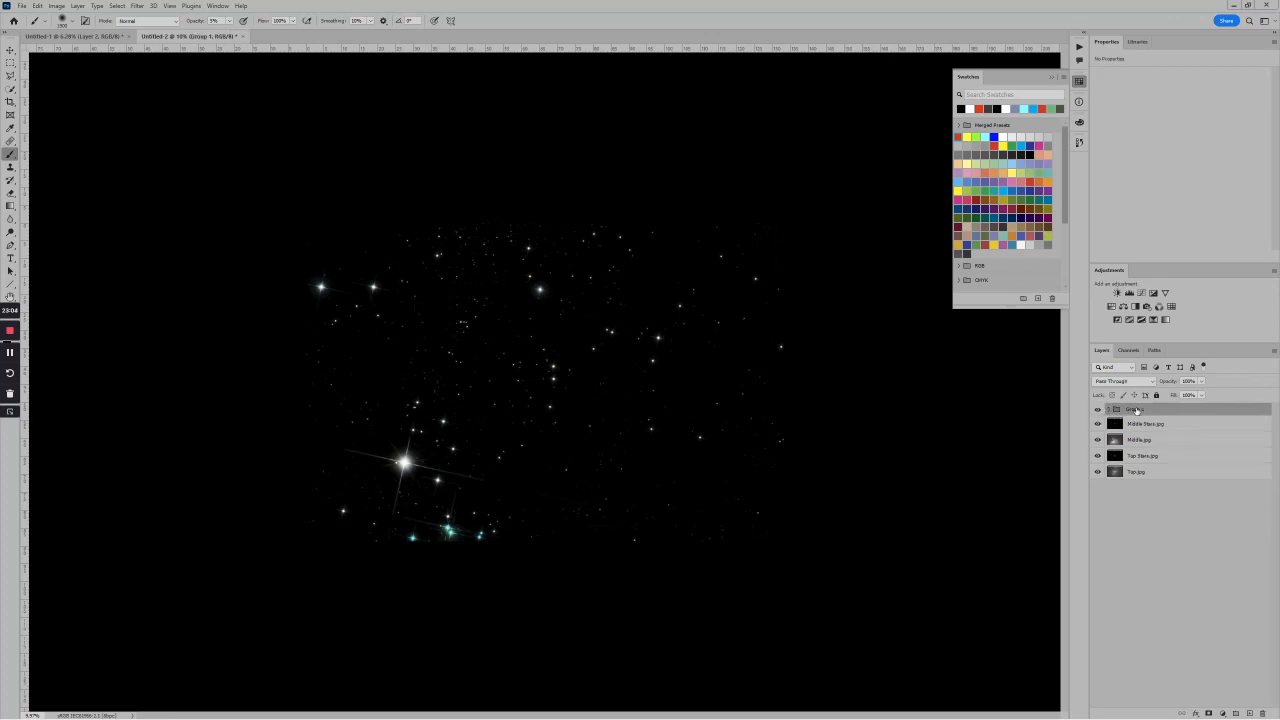
{"action": "double_click", "coordinate": [1134, 409]}
{"action": "type", "text": "Bottom"}
{"action": "key", "text": "Return"}
Set the Bottom Stars.jpg layer's blend mode to Screen and toggle its visibility to compare the image with and without stars.
{"action": "left_click", "coordinate": [1109, 410]}
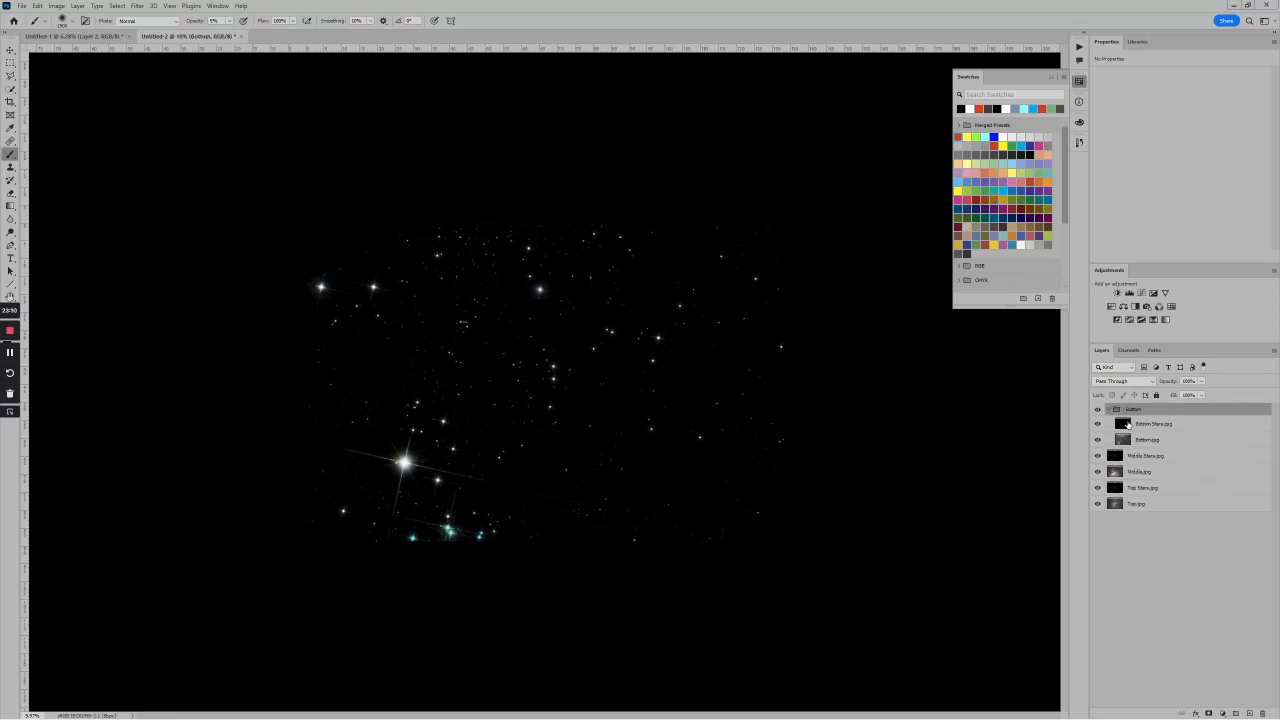
{"action": "left_click", "coordinate": [1130, 425]}
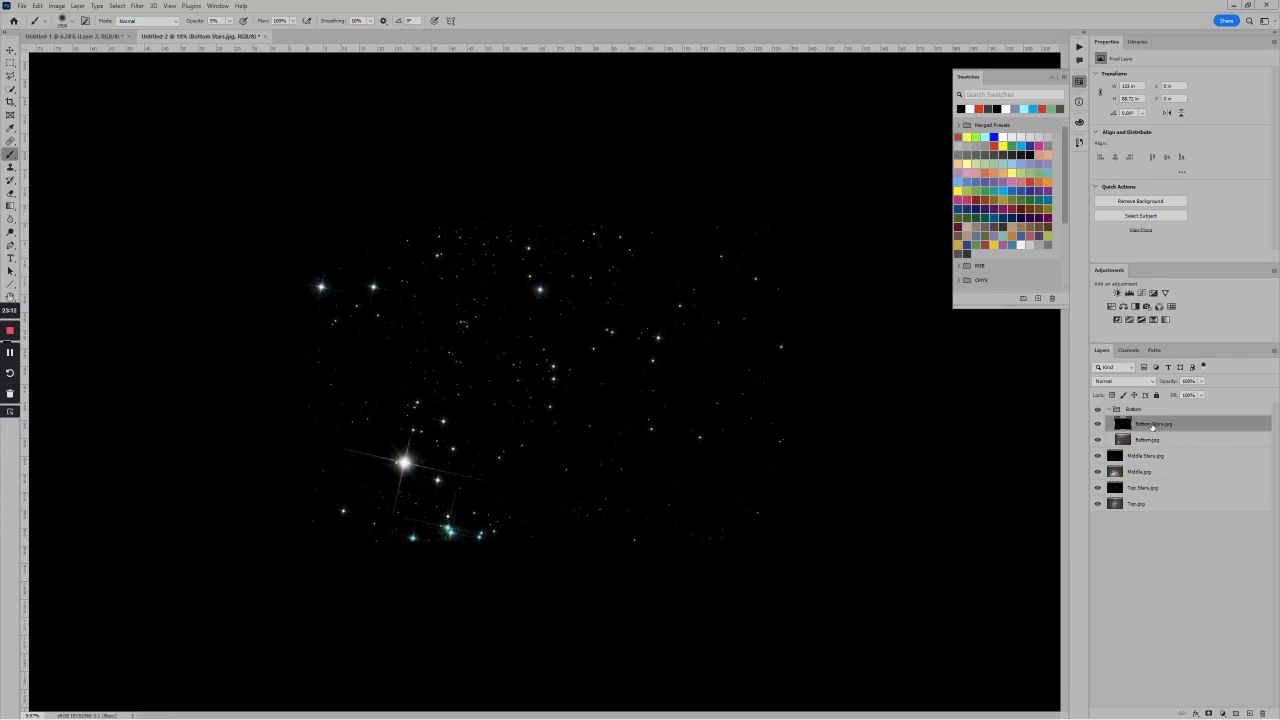
{"action": "left_click", "coordinate": [1126, 384]}
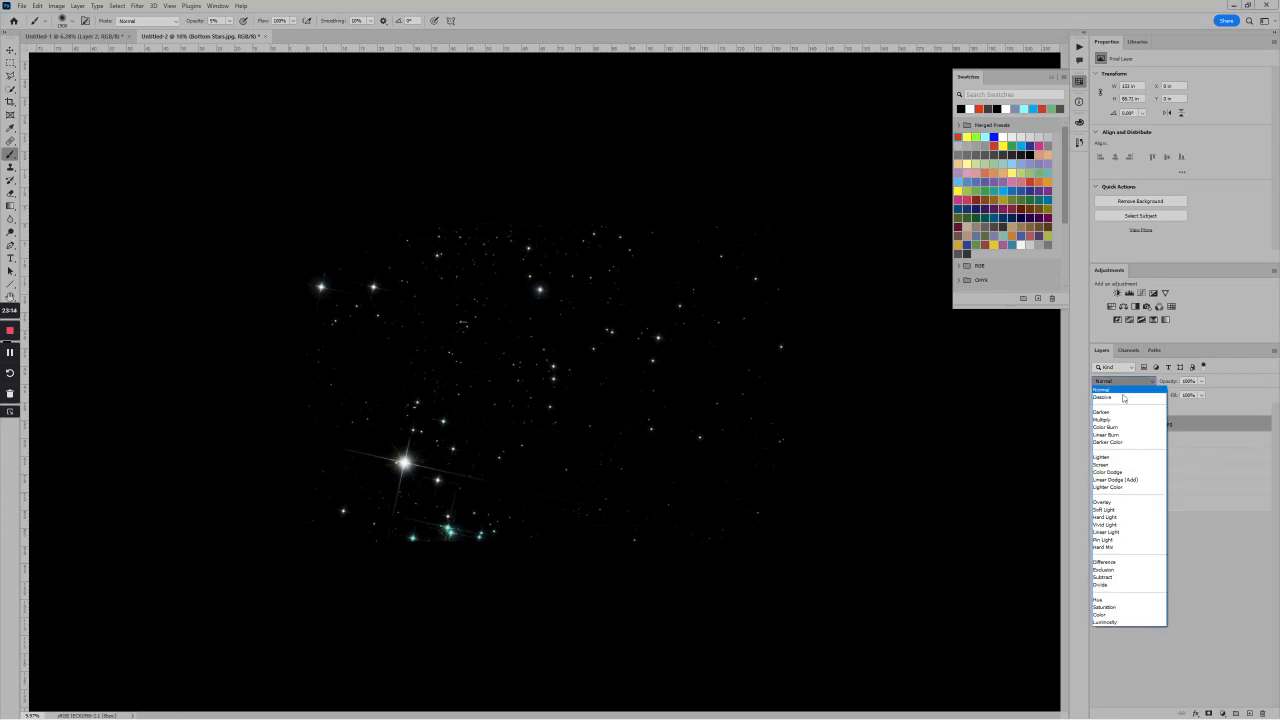
{"action": "left_click", "coordinate": [1117, 466]}
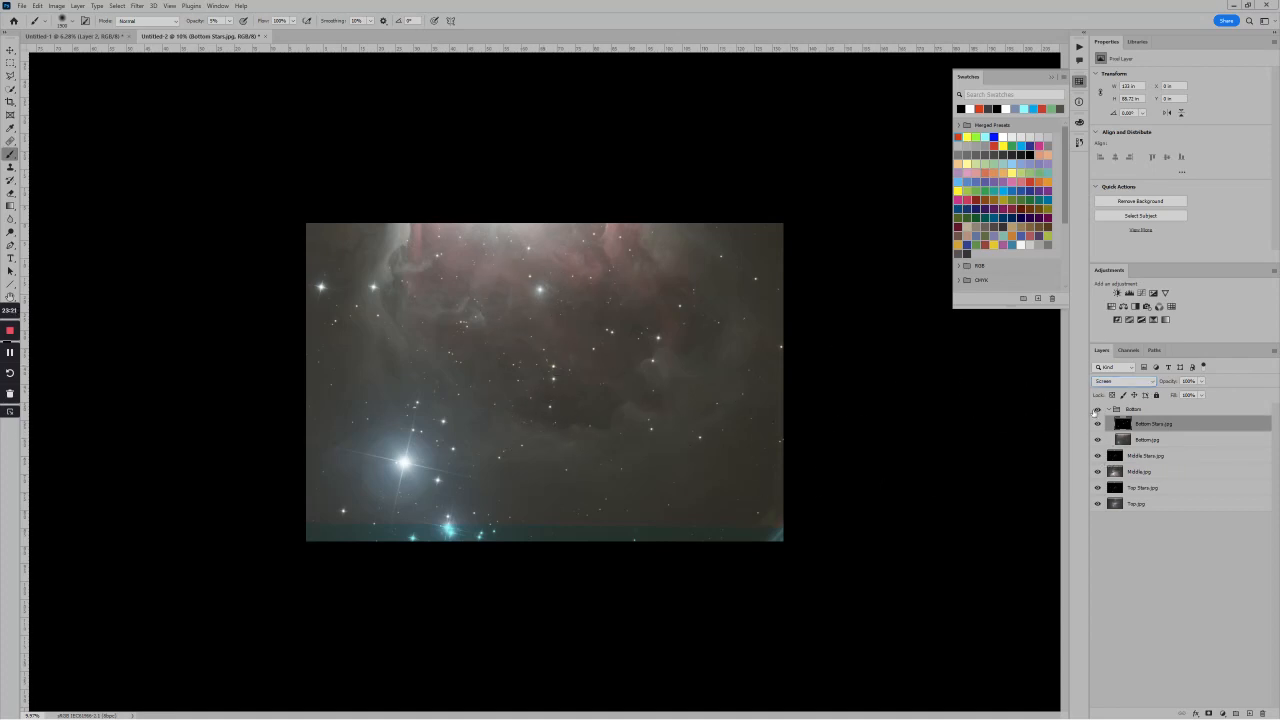
{"action": "left_click", "coordinate": [1098, 424]}
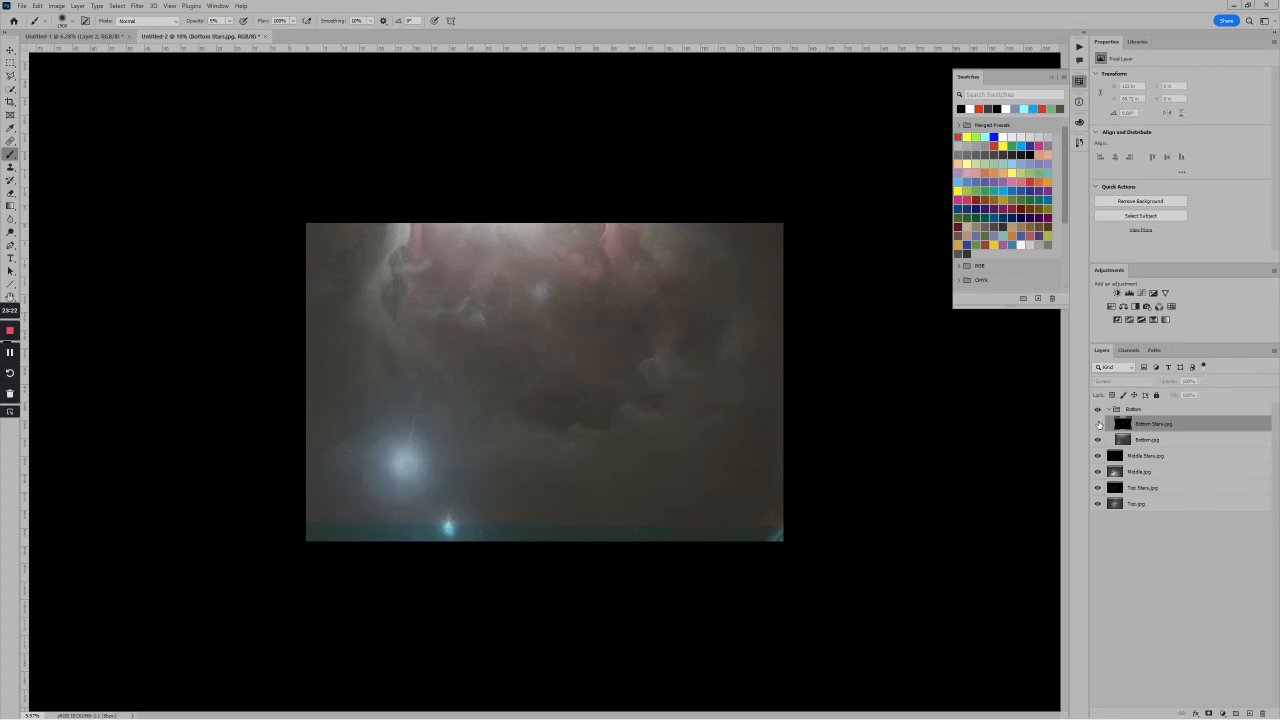
{"action": "left_click", "coordinate": [1098, 424]}
{"action": "left_click", "coordinate": [1098, 424]}
{"action": "left_click", "coordinate": [1098, 424]}
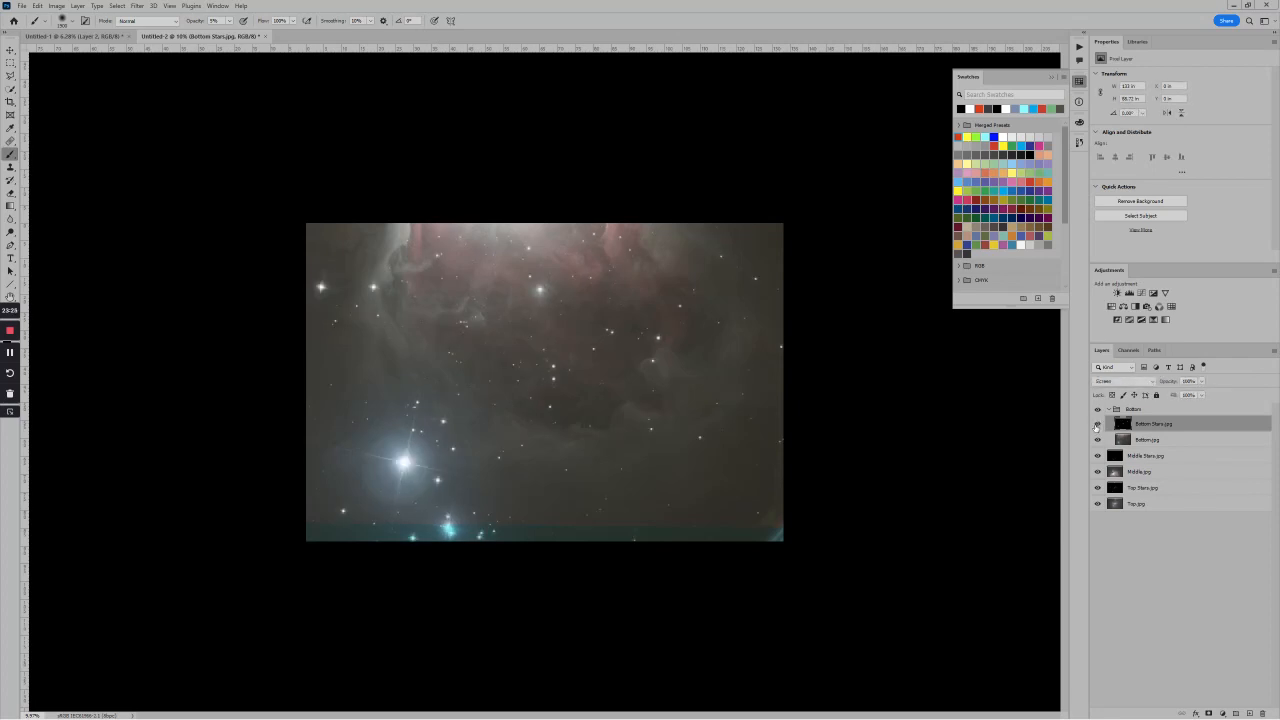
Collapse the Bottom group and move it beneath all the other layers.
{"action": "left_click", "coordinate": [1110, 409]}
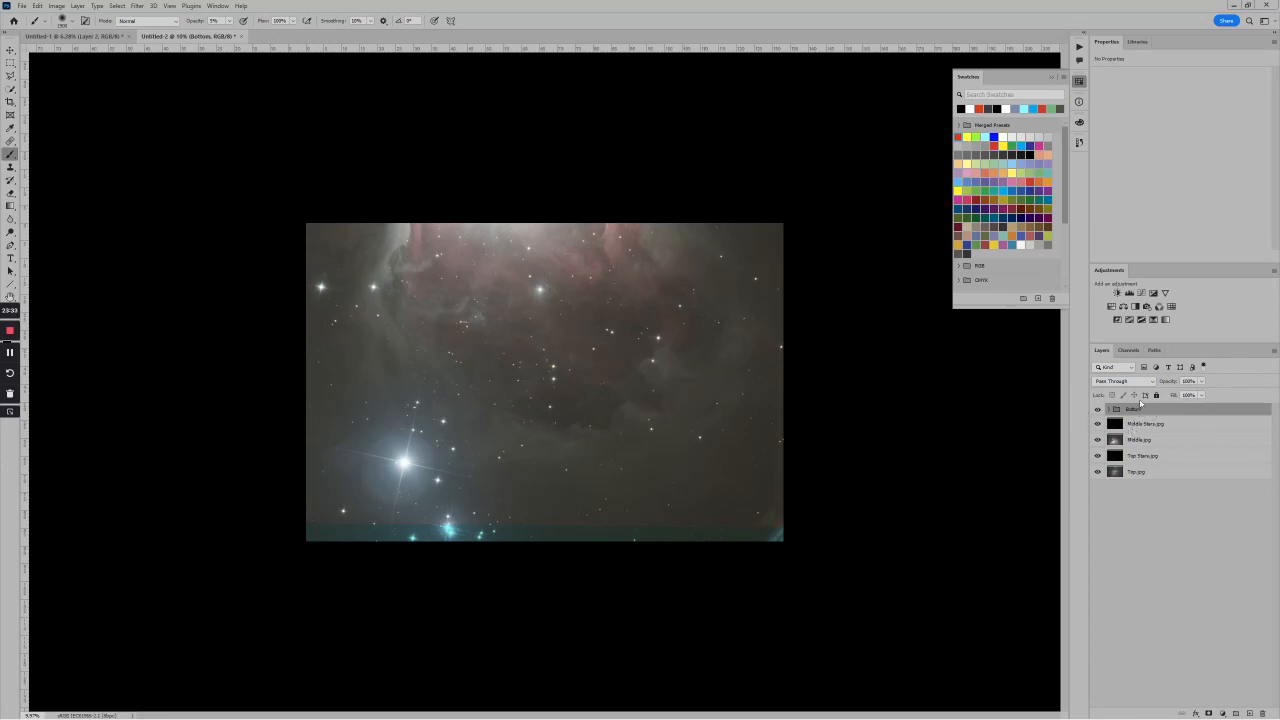
{"action": "left_click_drag", "start_coordinate": [1138, 410], "coordinate": [1145, 508]}
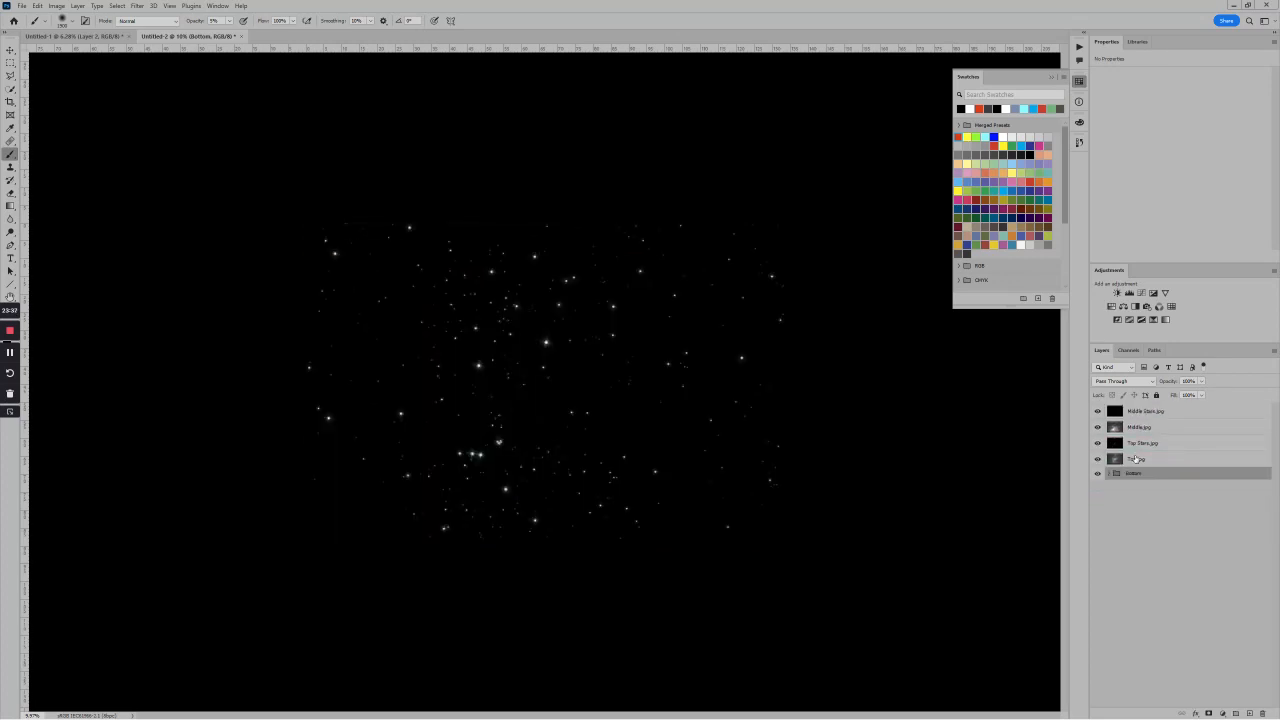
Group the Middle Stars.jpg and Middle.jpg layers and name the group Middle.
{"action": "left_click", "coordinate": [1140, 412]}
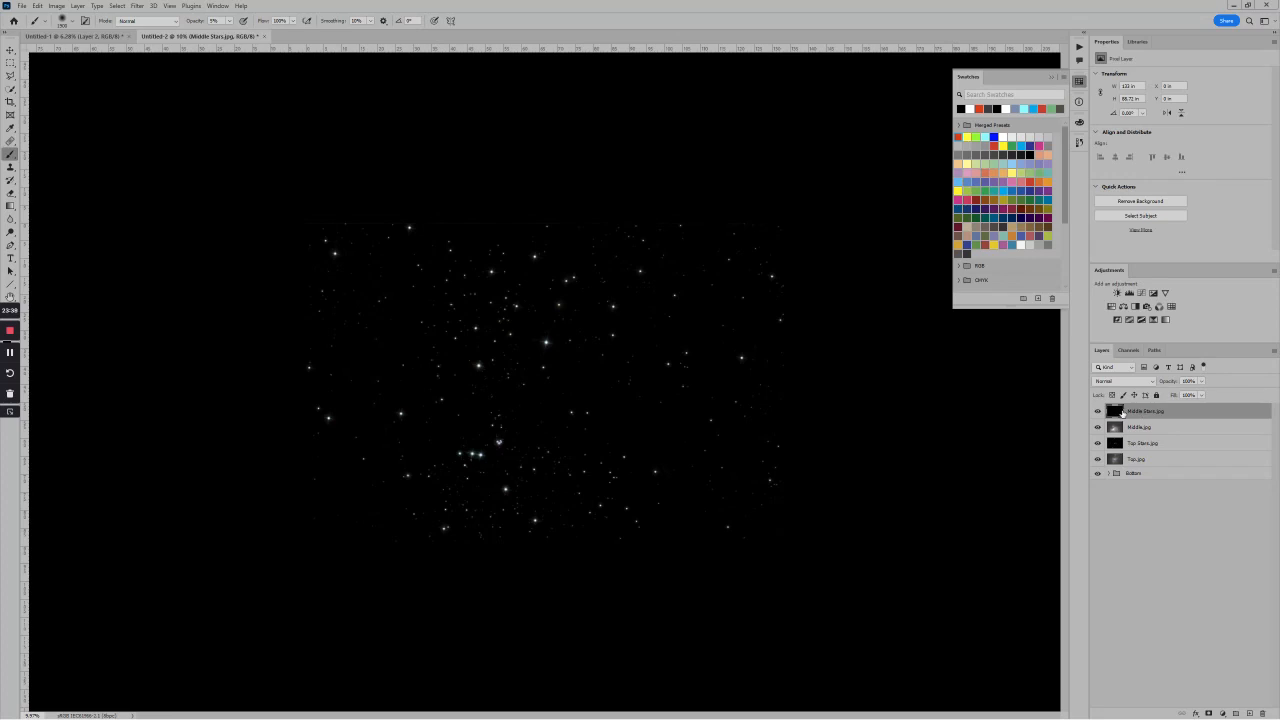
{"action": "left_click", "coordinate": [1098, 411]}
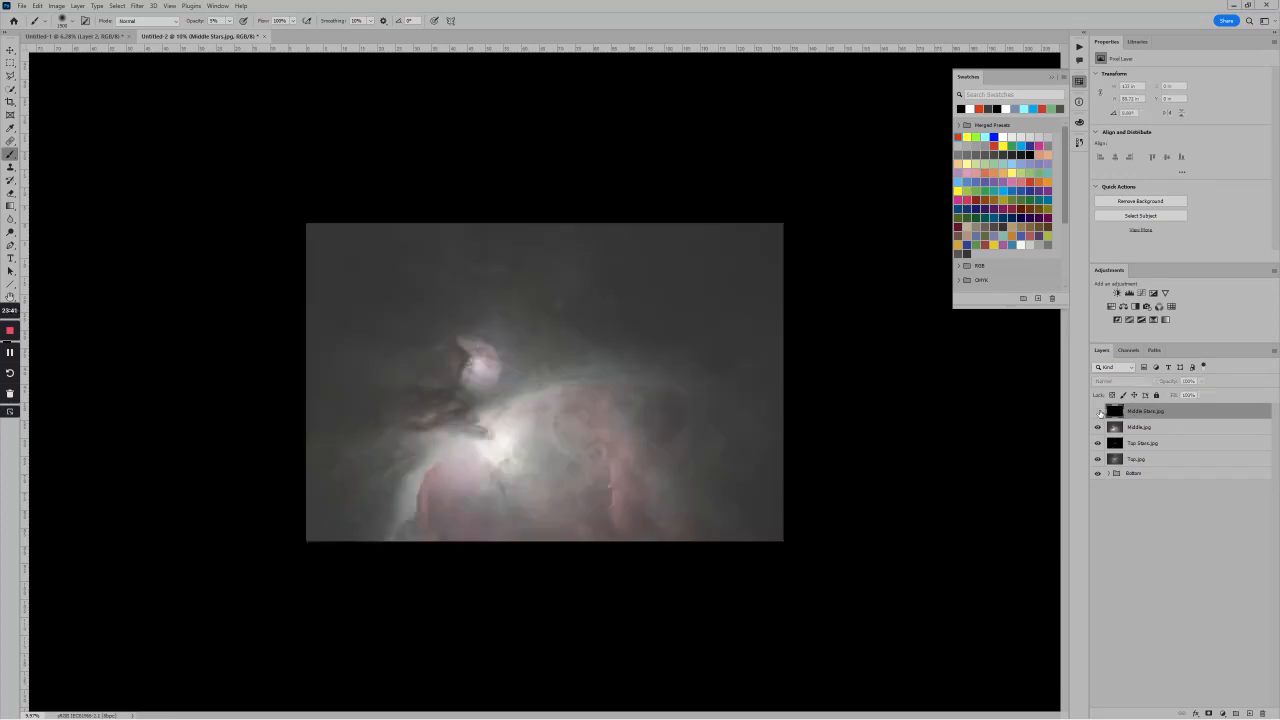
{"action": "left_click", "coordinate": [1099, 412]}
{"action": "left_click", "coordinate": [1143, 427], "text": "shift"}
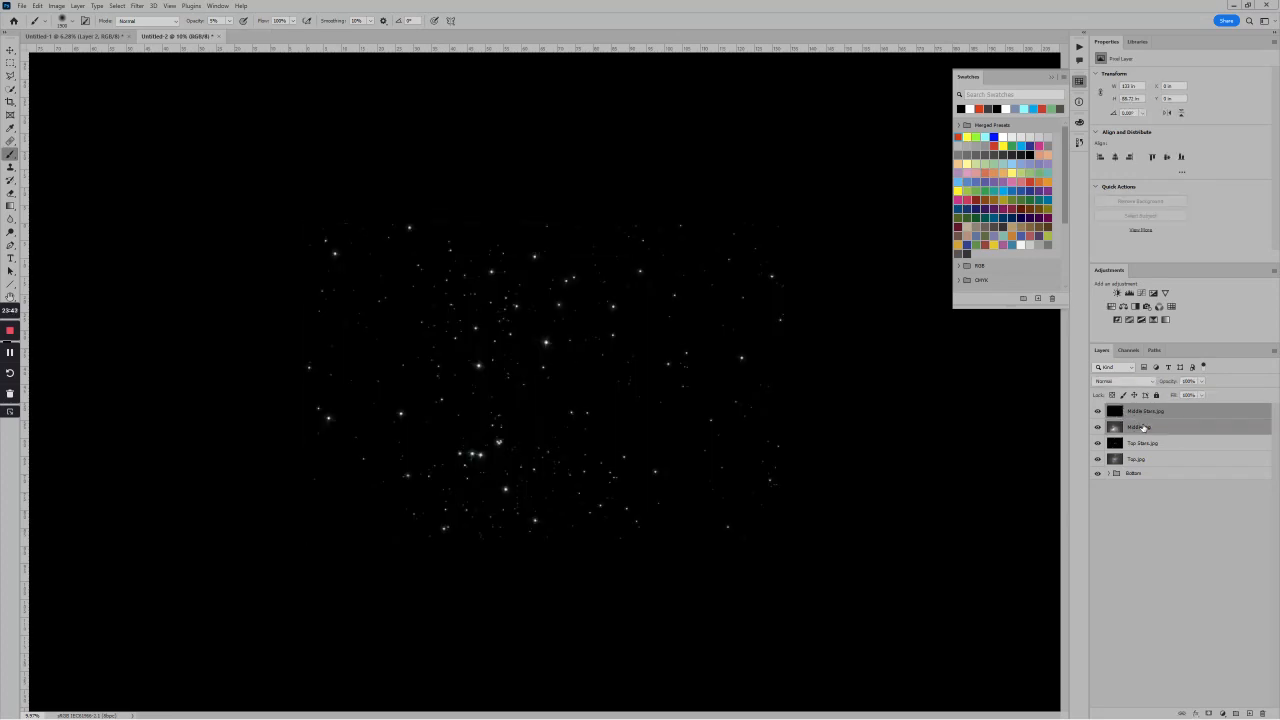
{"action": "key", "text": "ctrl+g"}
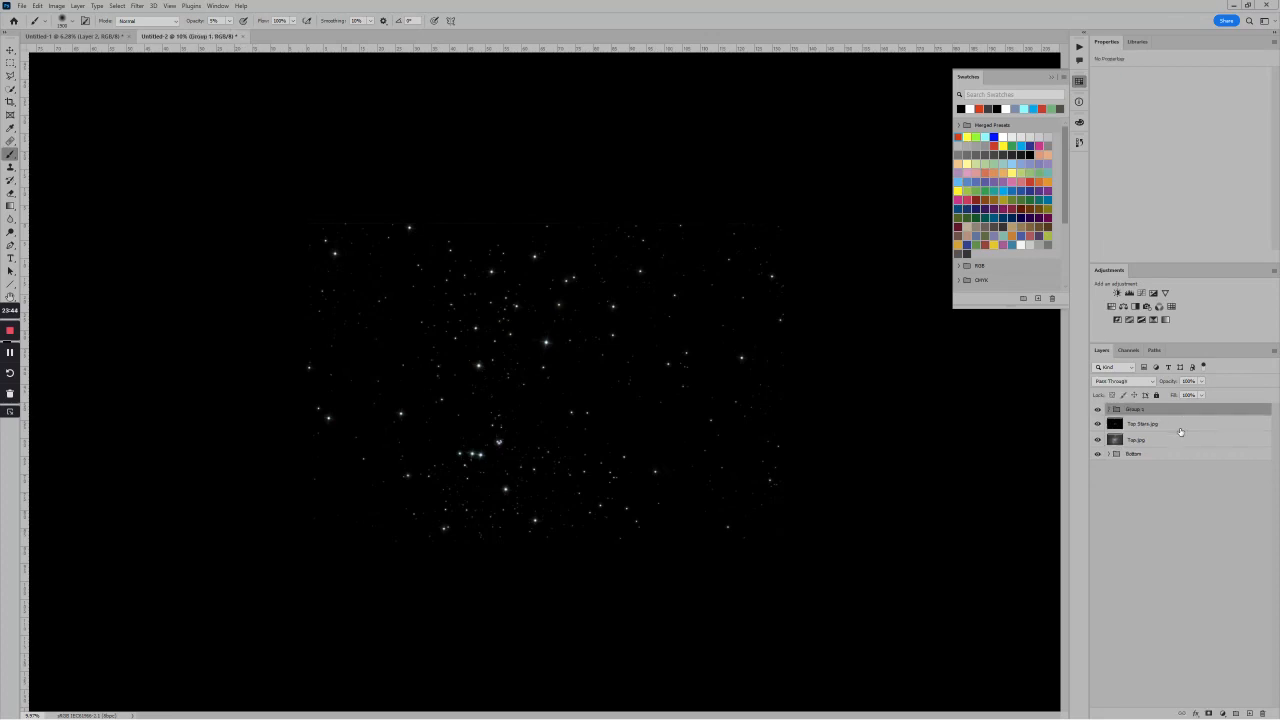
{"action": "double_click", "coordinate": [1139, 410]}
{"action": "type", "text": "Middle"}
{"action": "key", "text": "Return"}
Set the Middle Stars.jpg layer's blend mode to Screen and move the collapsed Middle group directly above the Bottom group.
{"action": "left_click", "coordinate": [1108, 410]}
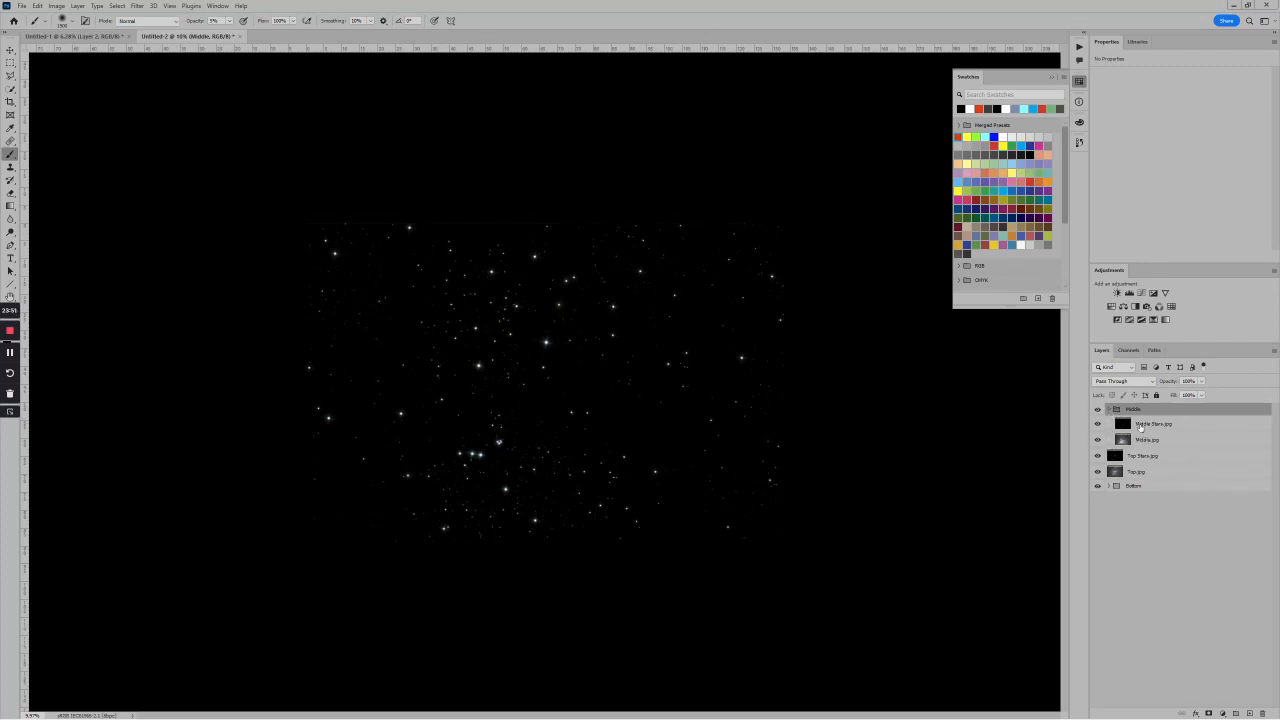
{"action": "left_click", "coordinate": [1139, 424]}
{"action": "left_click", "coordinate": [1130, 382]}
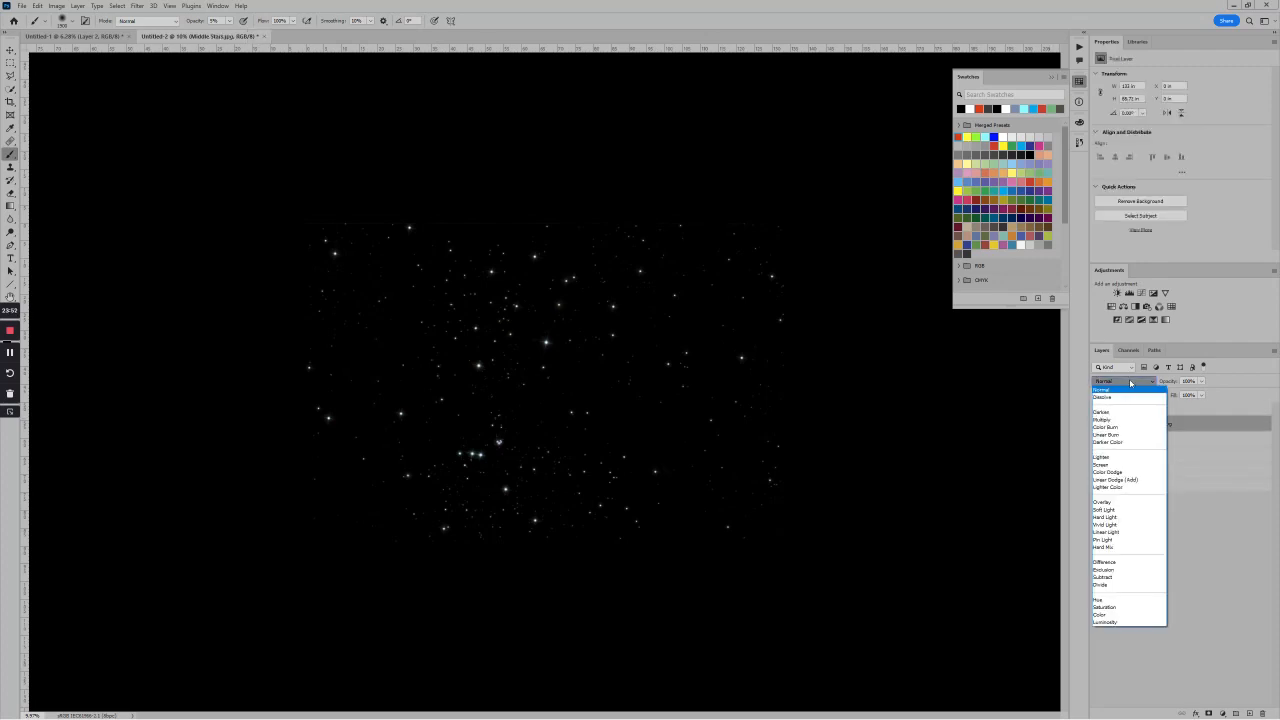
{"action": "left_click", "coordinate": [1118, 465]}
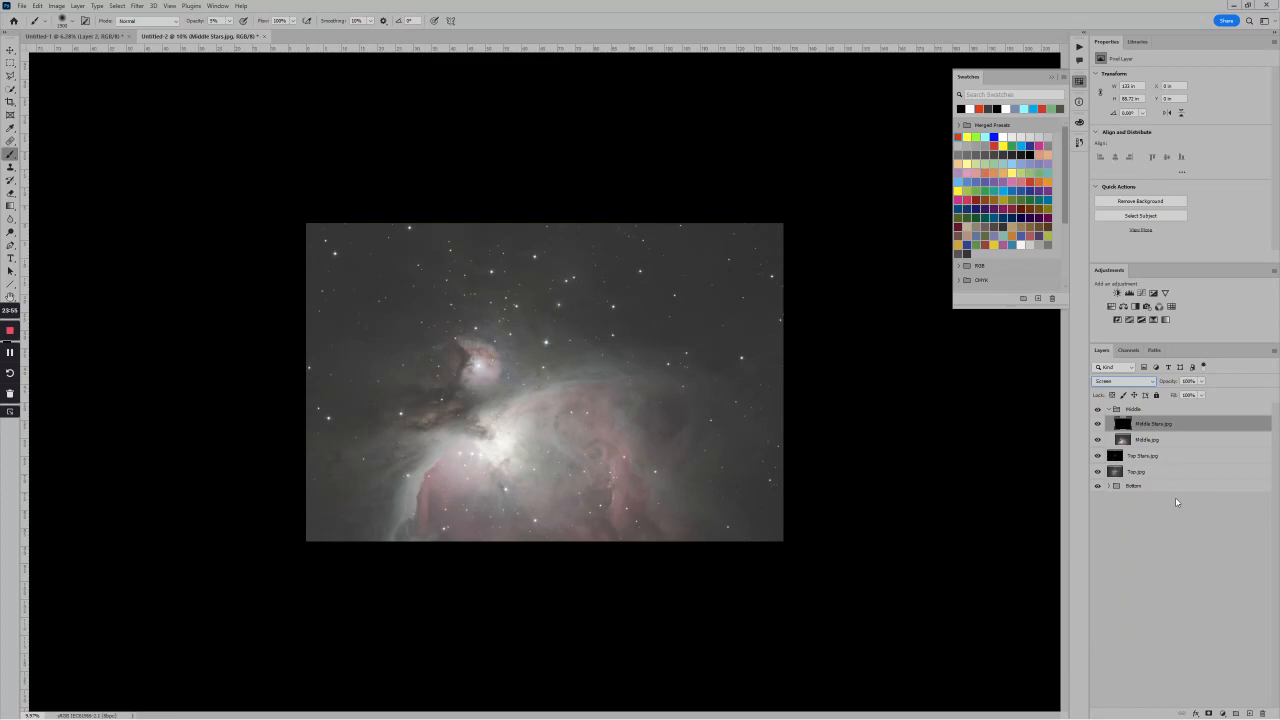
{"action": "left_click", "coordinate": [1110, 410]}
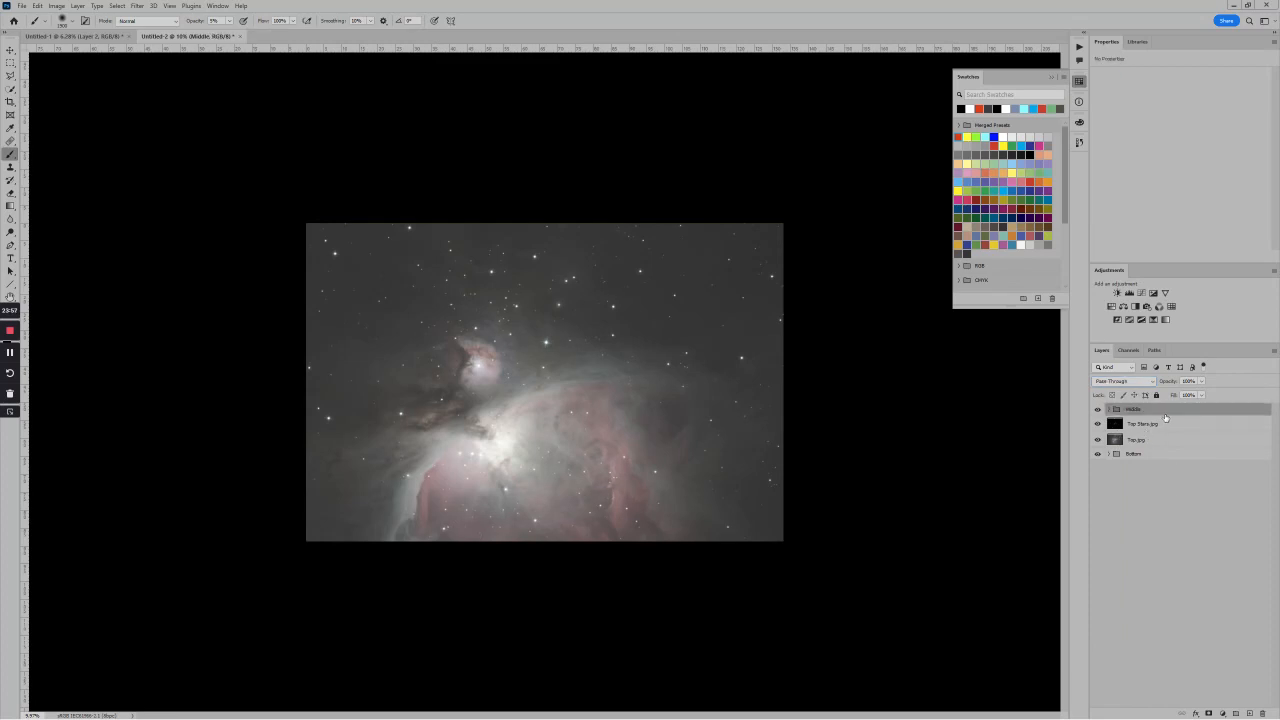
{"action": "left_click_drag", "start_coordinate": [1163, 412], "coordinate": [1160, 449]}
Group the Top Stars.jpg and Top.jpg layers and name the group Topp.
{"action": "left_click", "coordinate": [1154, 413]}
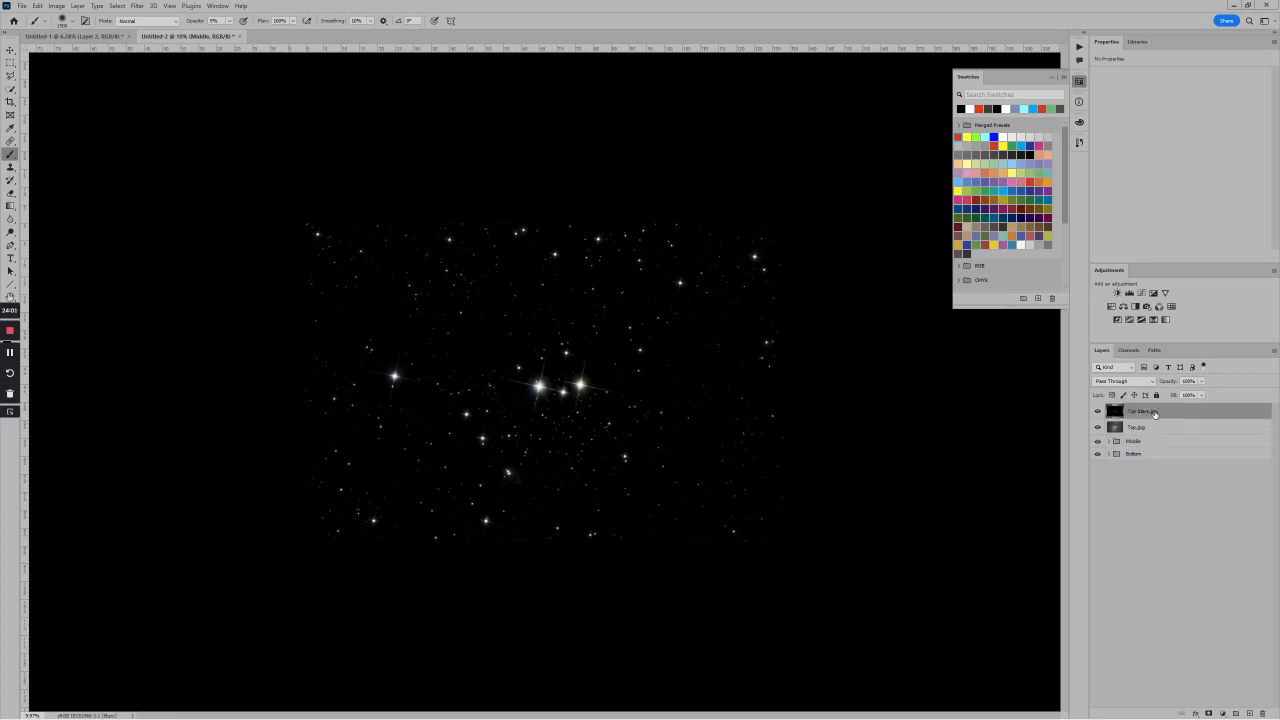
{"action": "left_click", "coordinate": [1155, 428], "text": "shift"}
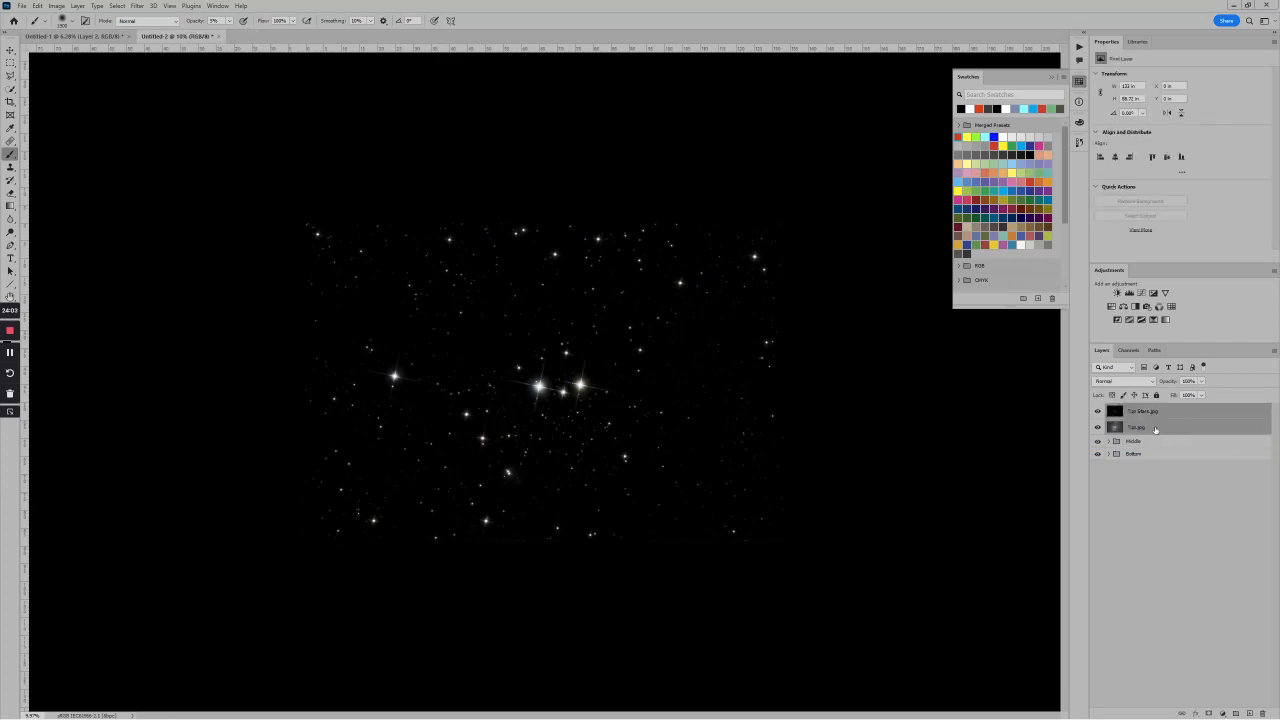
{"action": "key", "text": "ctrl+g"}
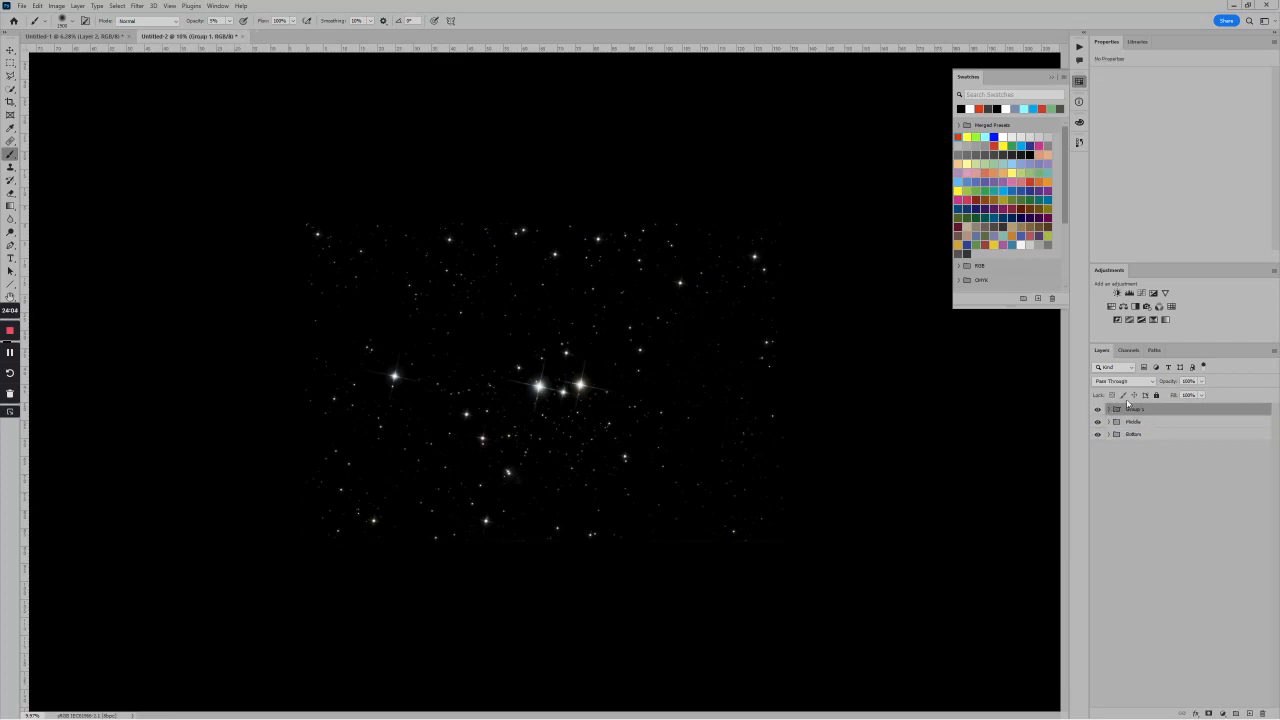
{"action": "double_click", "coordinate": [1133, 409]}
{"action": "type", "text": "Top"}
{"action": "key", "text": "Return"}
Set the blend mode of the Top Stars.jpg layer inside the Topp group to Screen.
{"action": "left_click", "coordinate": [1108, 410]}
{"action": "left_click", "coordinate": [1127, 424]}
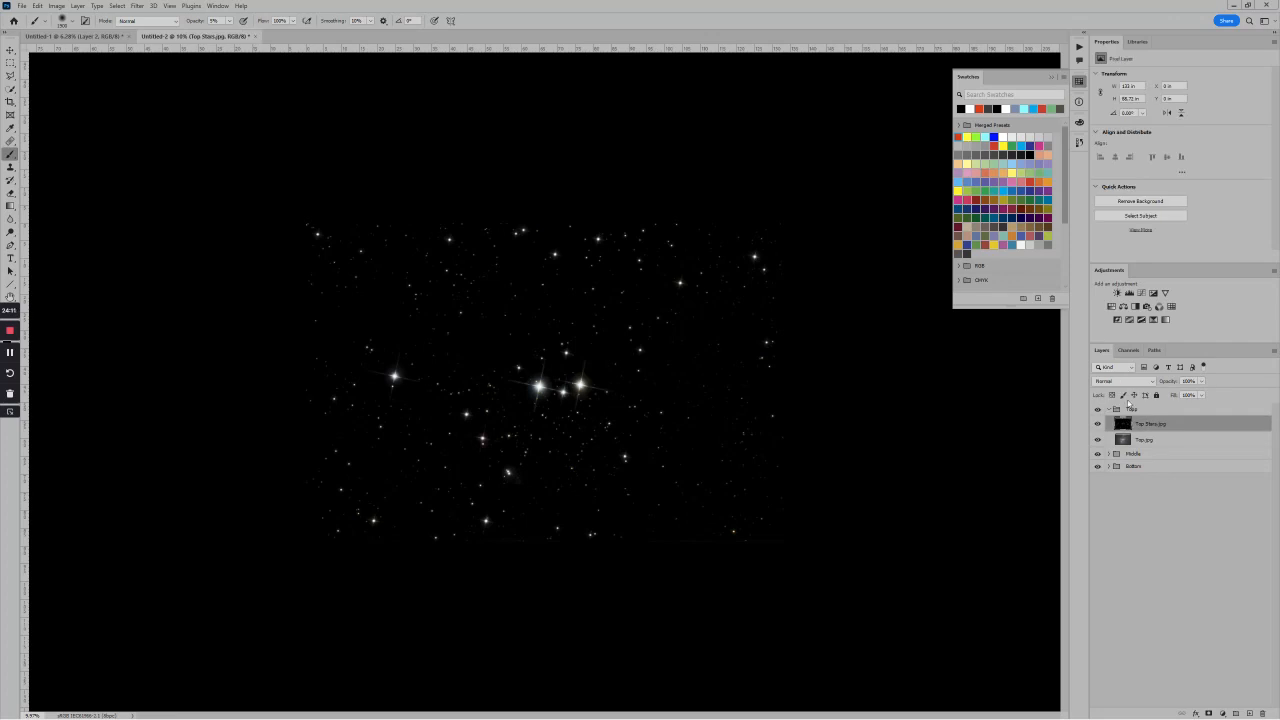
{"action": "left_click", "coordinate": [1130, 384]}
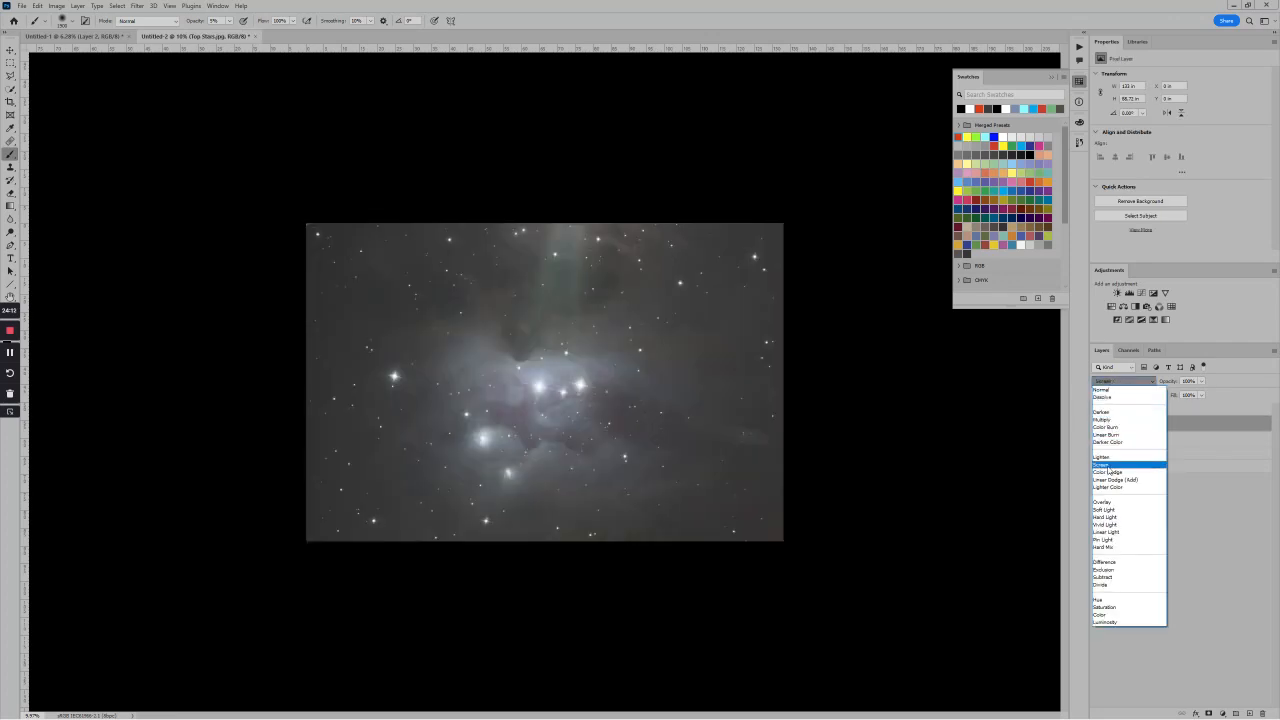
{"action": "left_click", "coordinate": [1110, 460]}
{"action": "scroll", "coordinate": [830, 395], "scroll_direction": "down", "scroll_amount": 2}
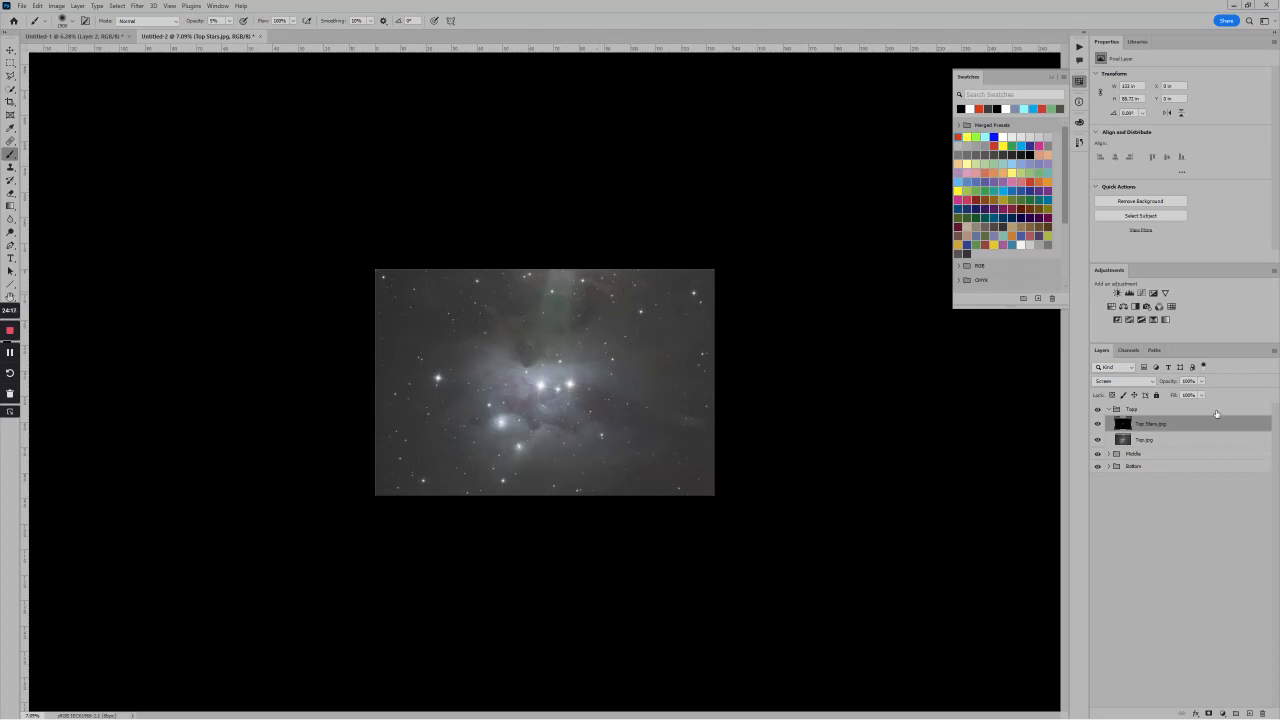
{"action": "scroll", "coordinate": [640, 377], "scroll_direction": "up", "scroll_amount": 2}
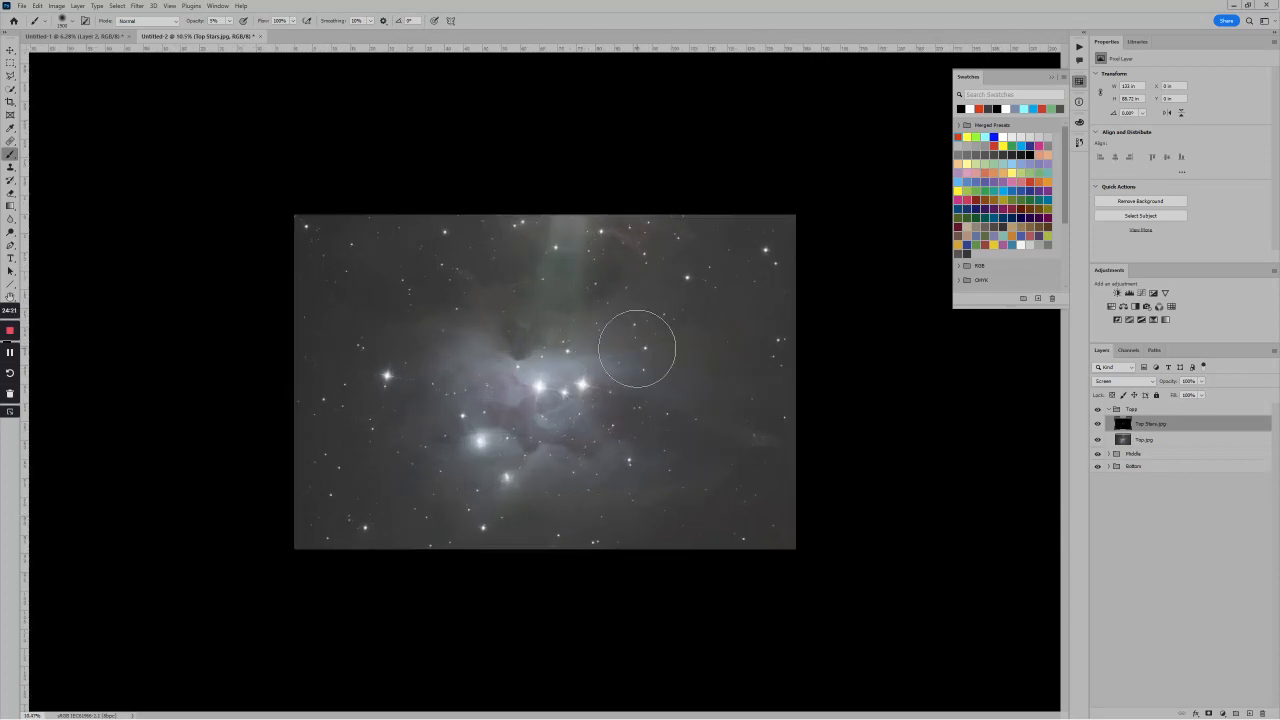
Rotate the whole Topp group by 180° with Free Transform and collapse the group in the layer stack.
{"action": "left_click", "coordinate": [1143, 411]}
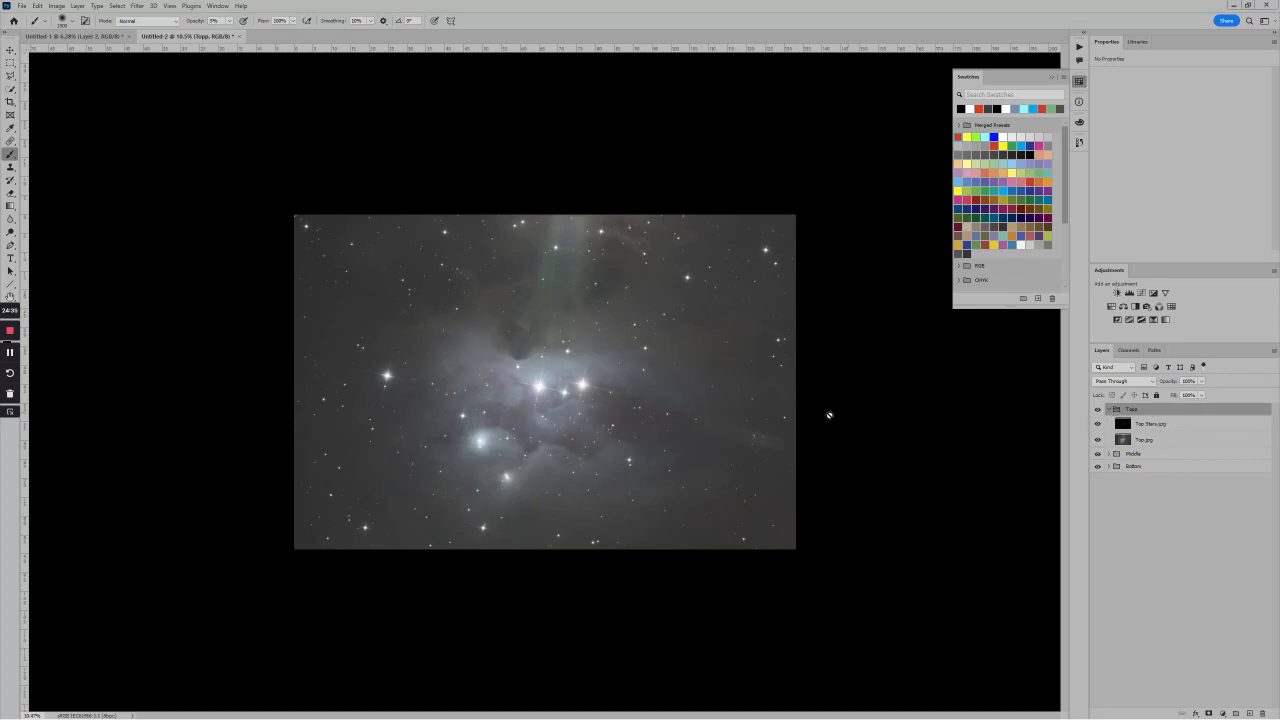
{"action": "key", "text": "ctrl+t"}
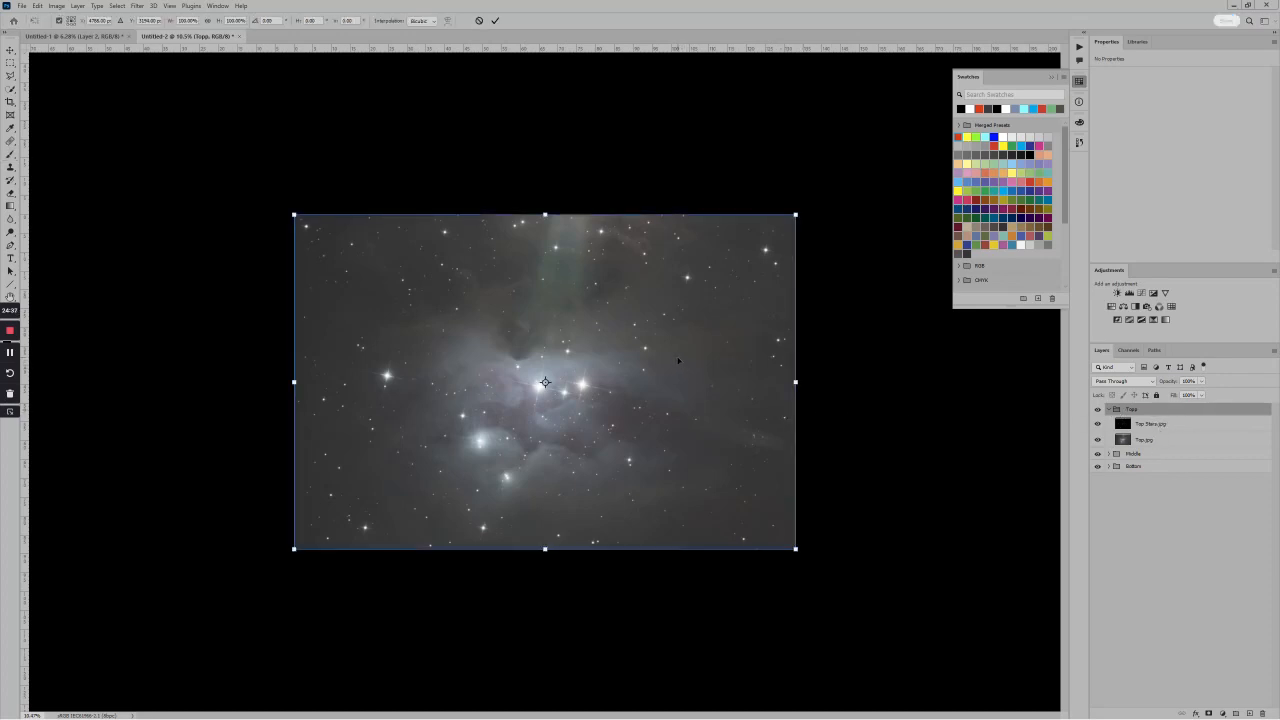
{"action": "right_click", "coordinate": [681, 362]}
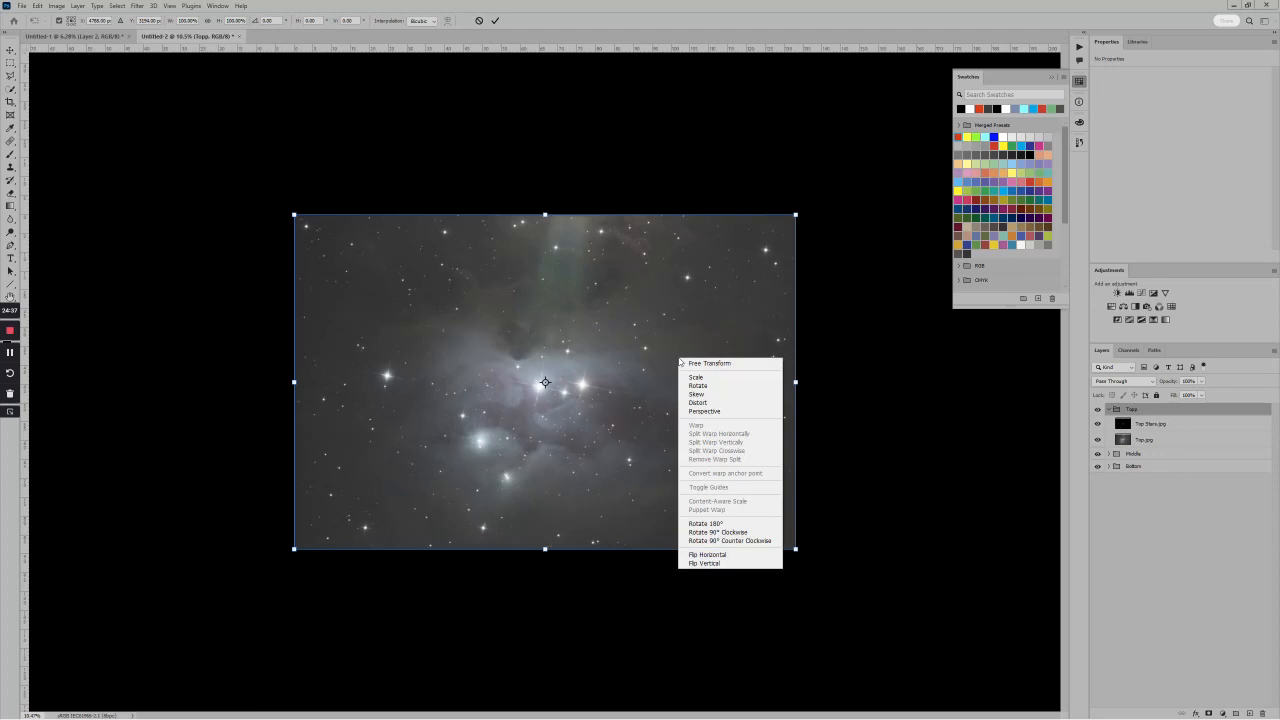
{"action": "left_click", "coordinate": [713, 525]}
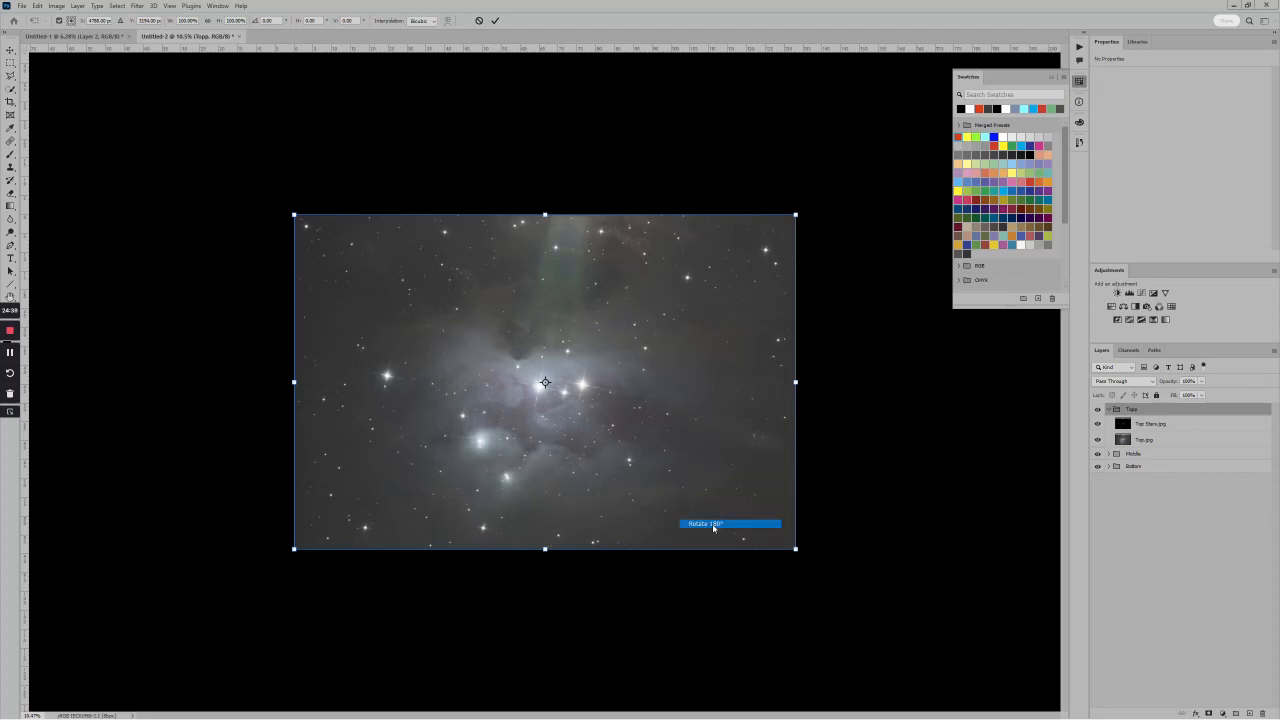
{"action": "left_click", "coordinate": [494, 21]}
{"action": "key", "text": "b"}
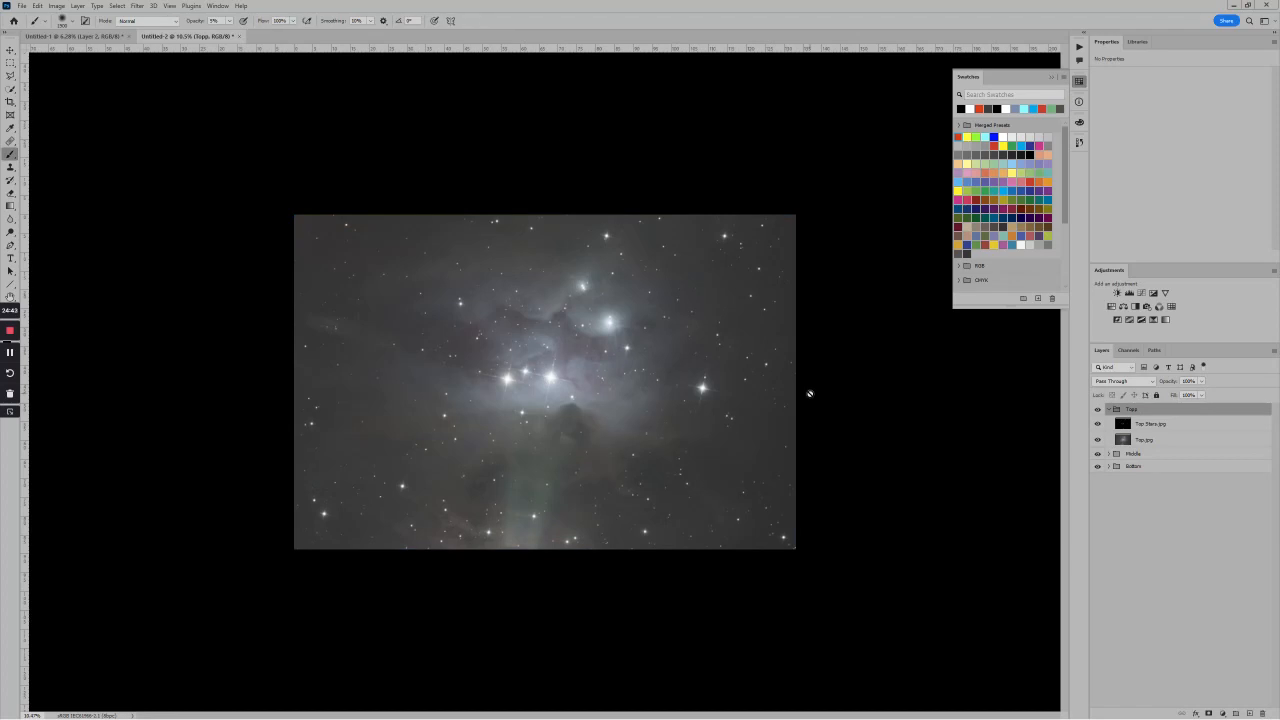
{"action": "key", "text": "ctrl+minus"}
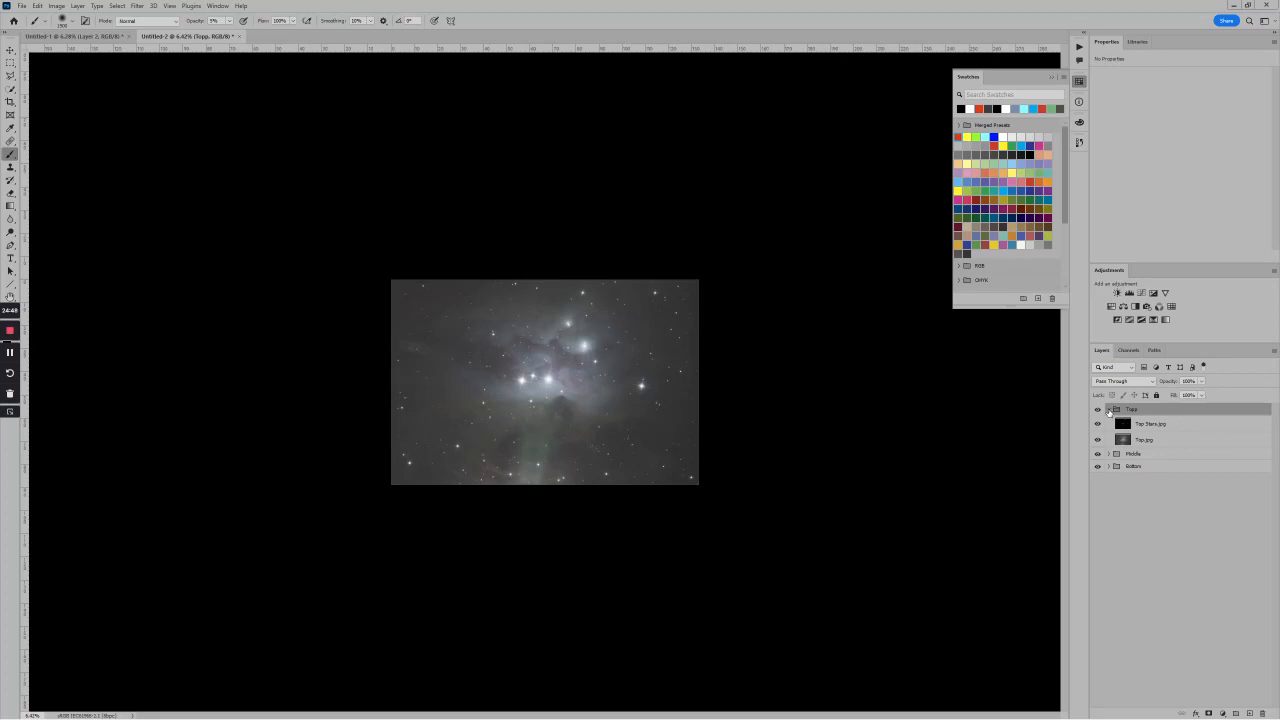
{"action": "left_click", "coordinate": [1109, 410]}
{"action": "left_click", "coordinate": [1109, 410]}
{"action": "left_click", "coordinate": [1109, 410]}
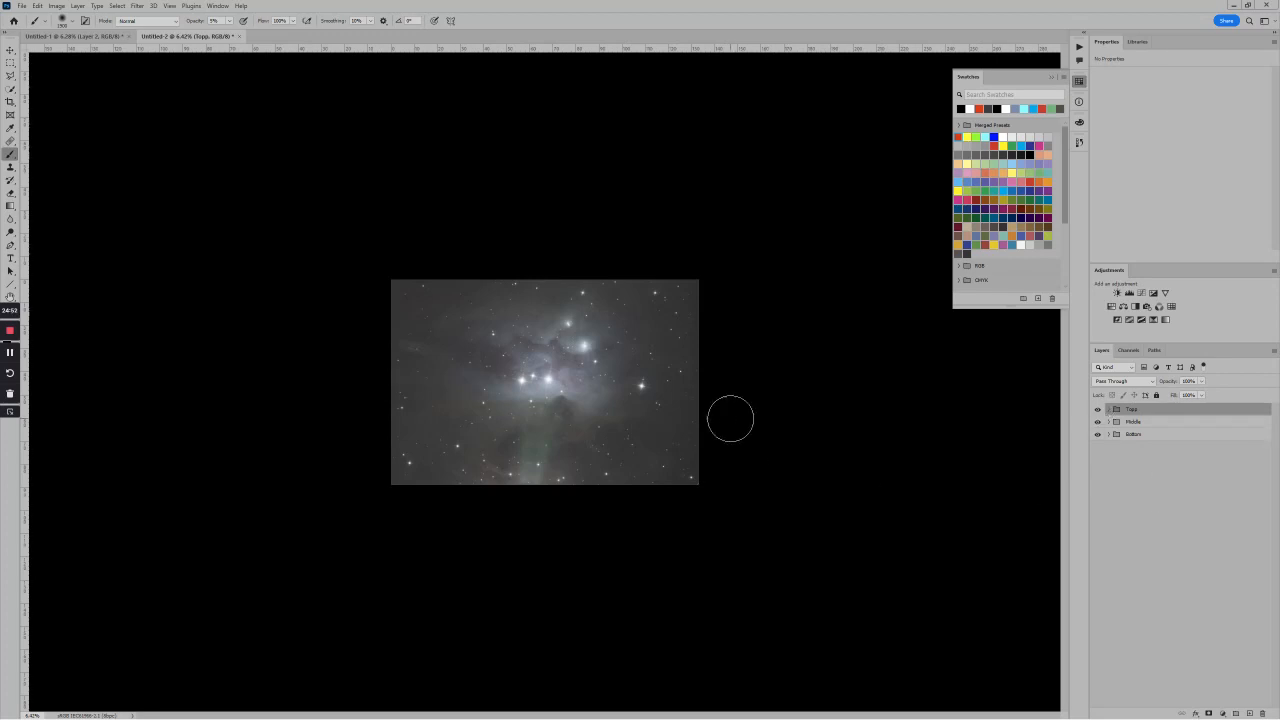
{"action": "scroll", "coordinate": [730, 418], "scroll_direction": "down", "scroll_amount": 3}
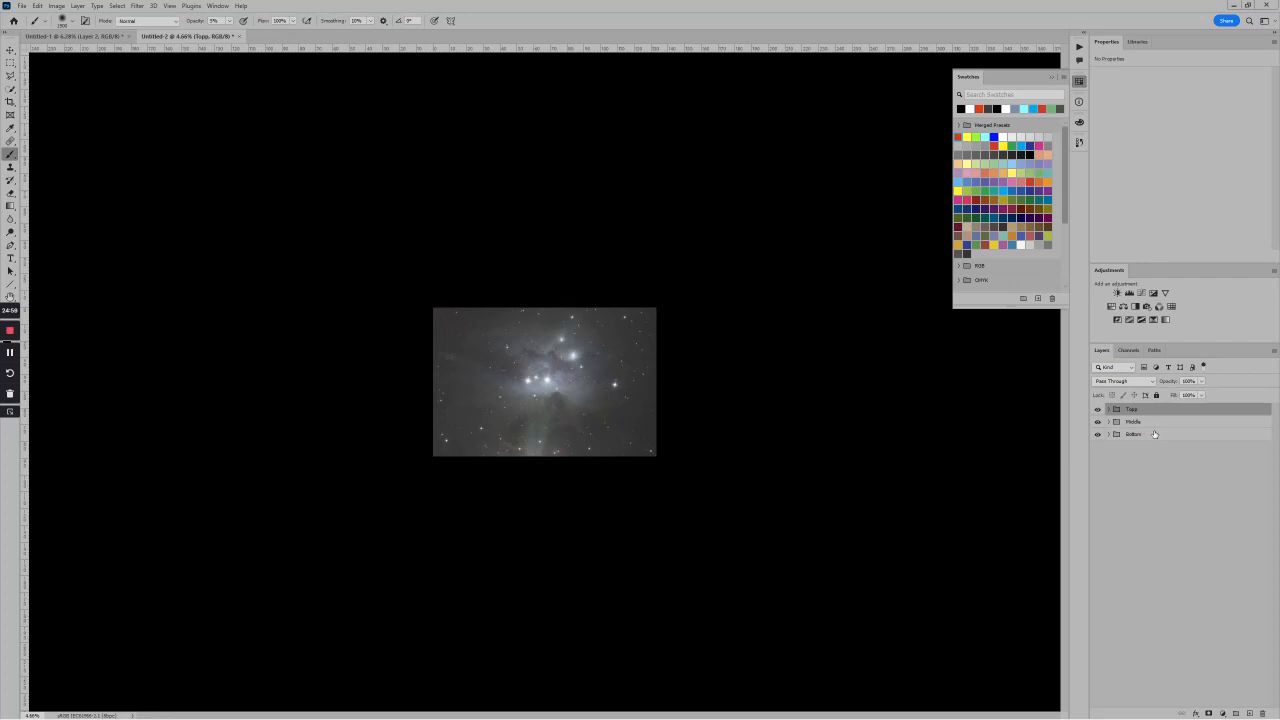
Extend the canvas upward with the Crop tool to about three times the panel's height.
{"action": "scroll", "coordinate": [674, 297], "scroll_direction": "up", "scroll_amount": 2}
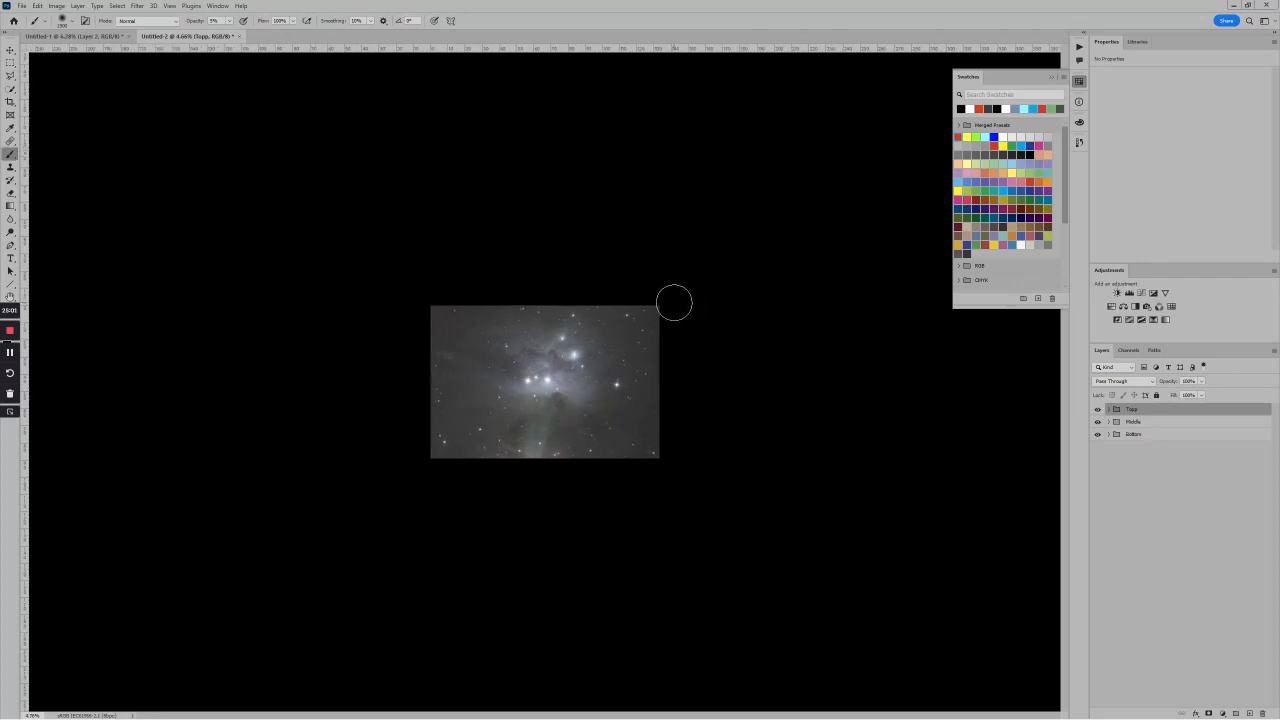
{"action": "scroll", "coordinate": [834, 320], "scroll_direction": "down", "scroll_amount": 1}
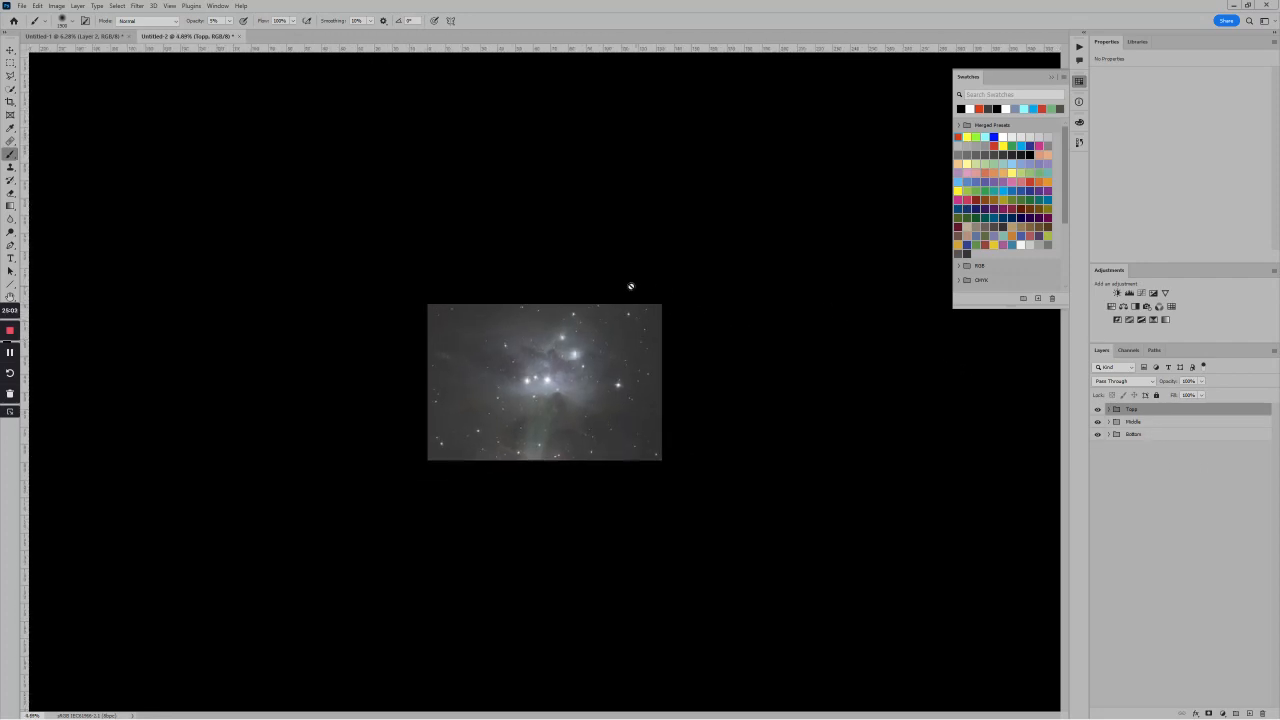
{"action": "key", "text": "c"}
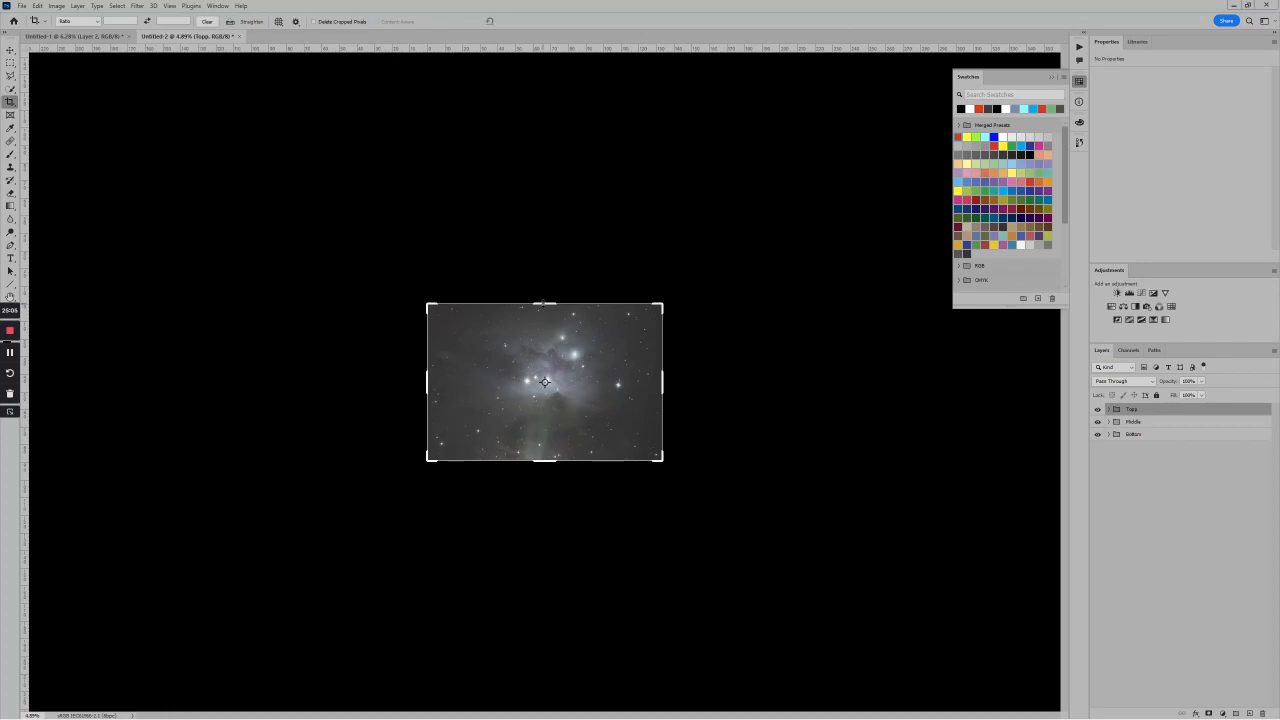
{"action": "left_click_drag", "start_coordinate": [542, 302], "coordinate": [530, 139]}
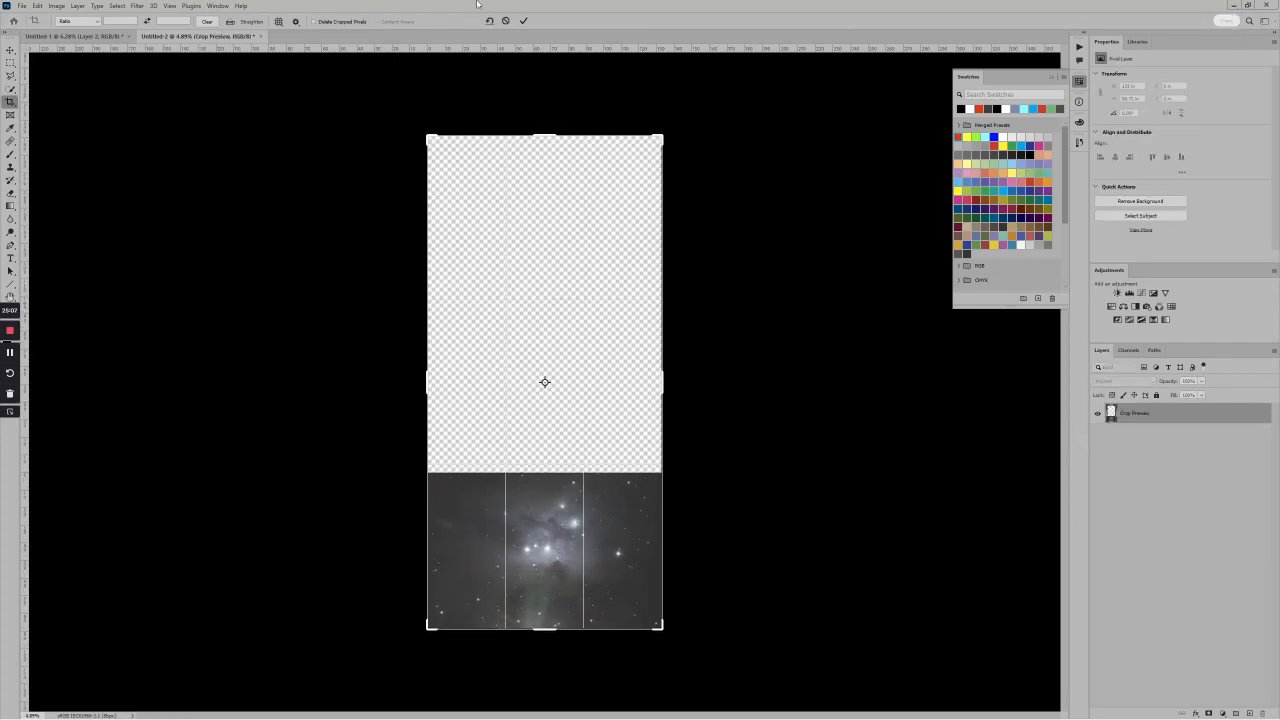
{"action": "left_click", "coordinate": [523, 21]}
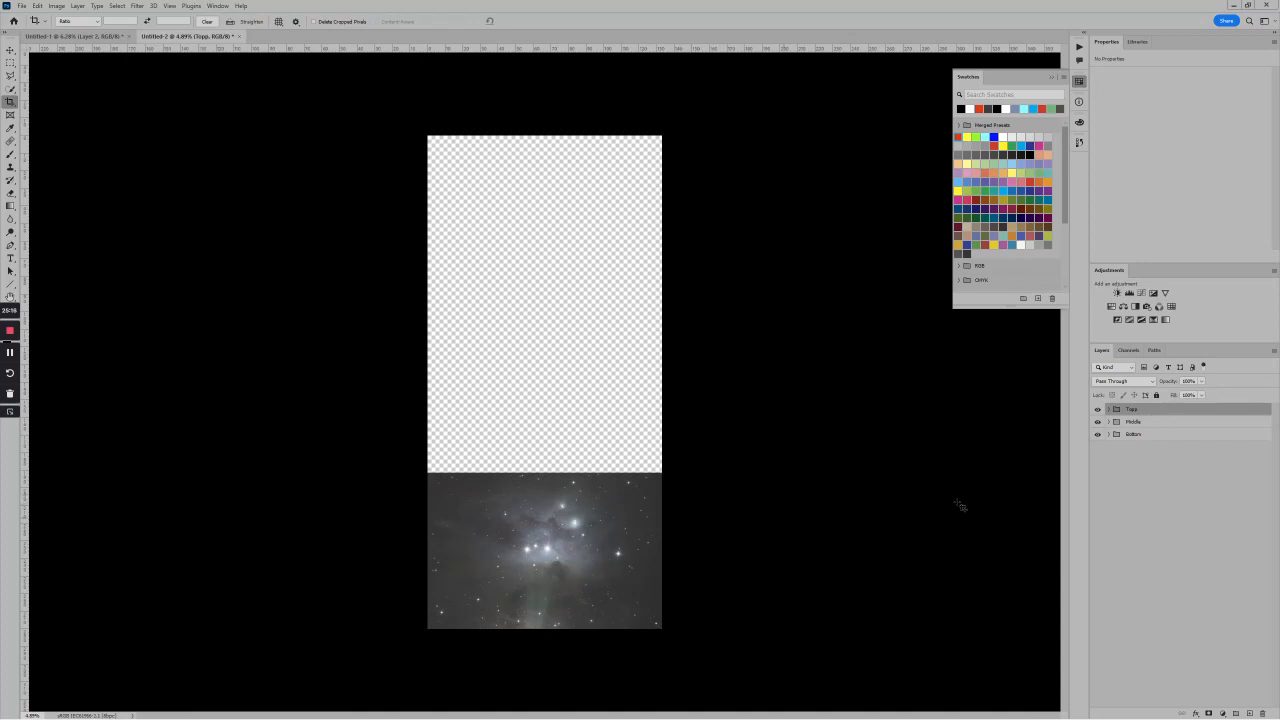
Move the Topp group near the upper end of the canvas and place the Middle group between it and the Bottom panel.
{"action": "key", "text": "v"}
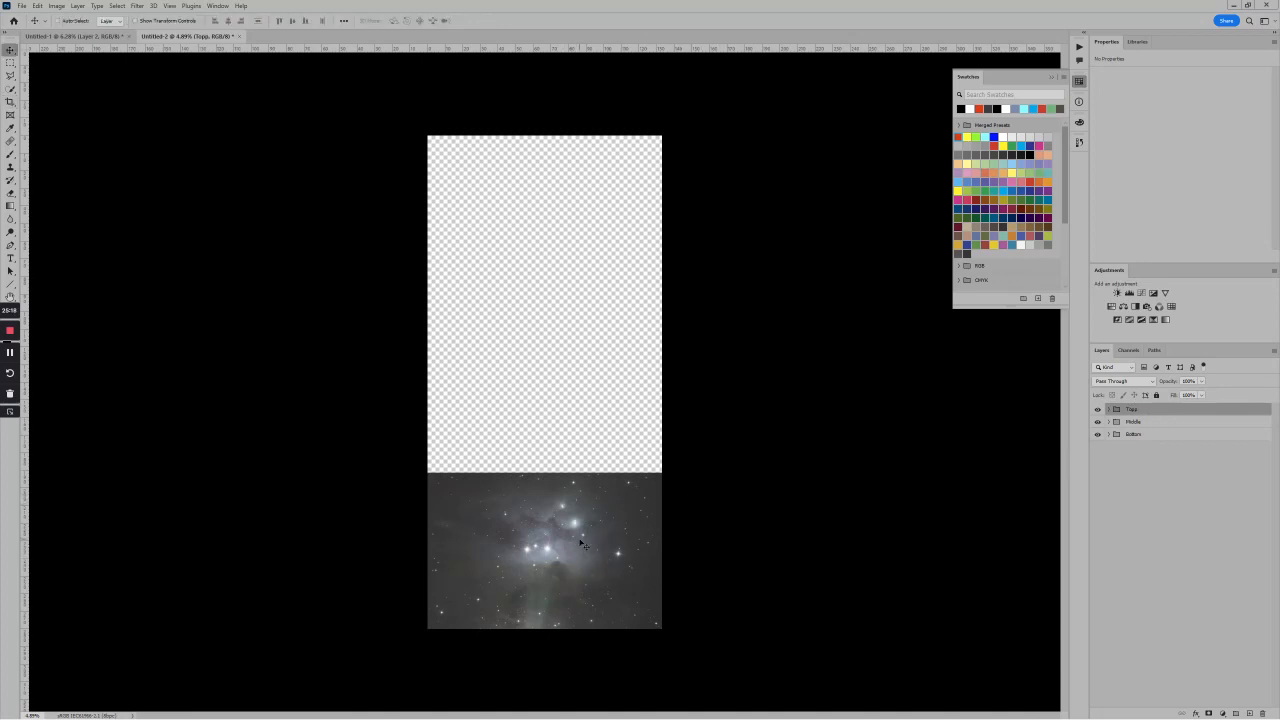
{"action": "left_click_drag", "start_coordinate": [576, 550], "coordinate": [563, 189]}
{"action": "left_click", "coordinate": [1135, 422]}
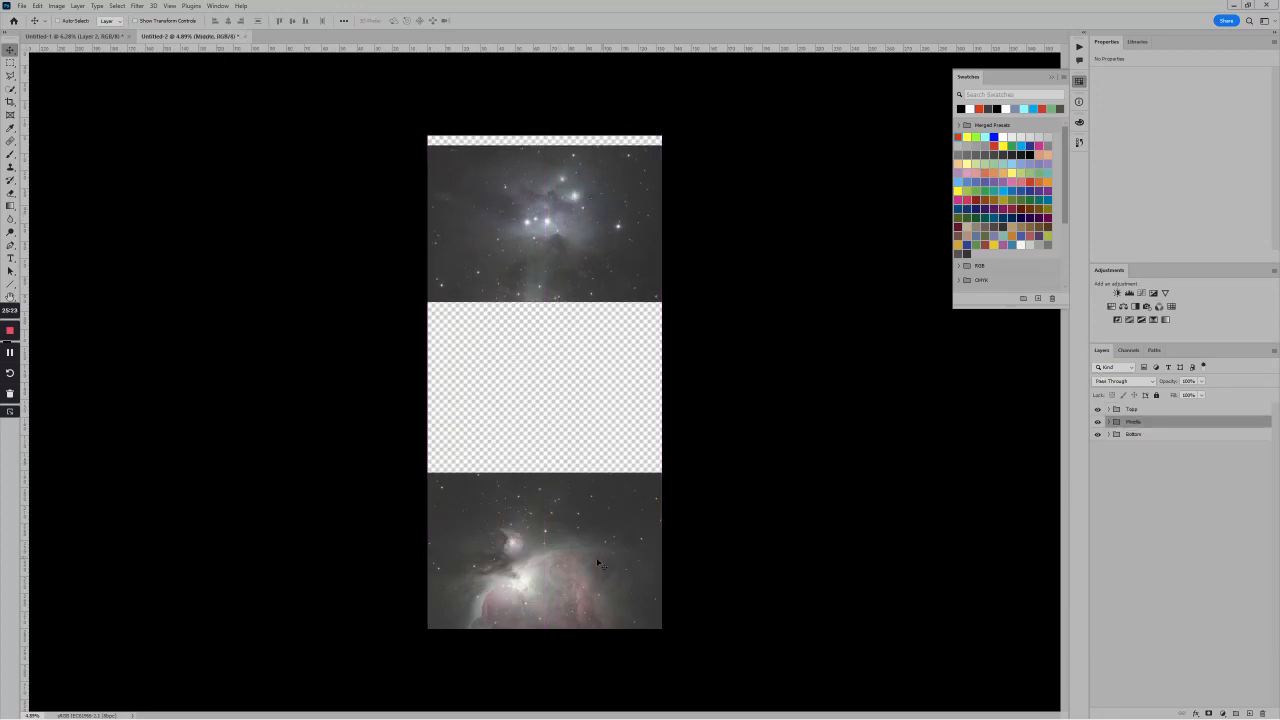
{"action": "left_click_drag", "start_coordinate": [597, 564], "coordinate": [593, 380]}
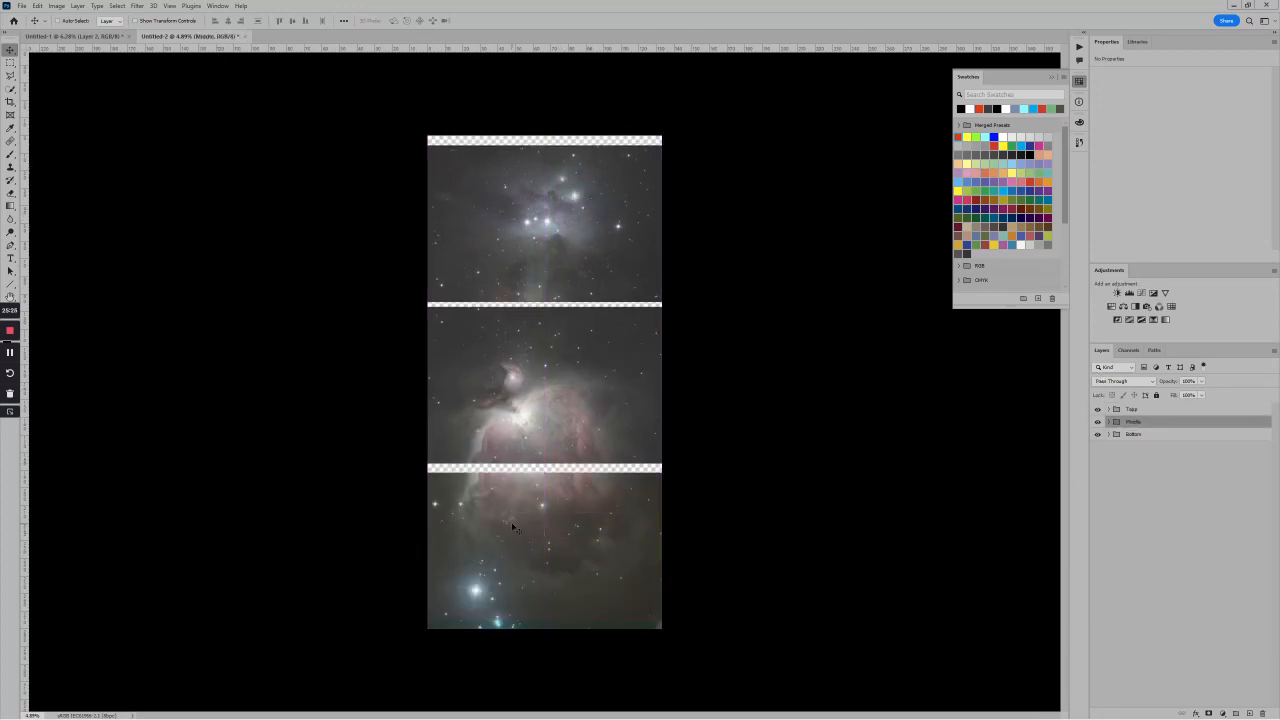
Move the Middle group down to overlap the Bottom panel and set its blend mode to Lighten.
{"action": "scroll", "coordinate": [513, 527], "scroll_direction": "up", "scroll_amount": 4}
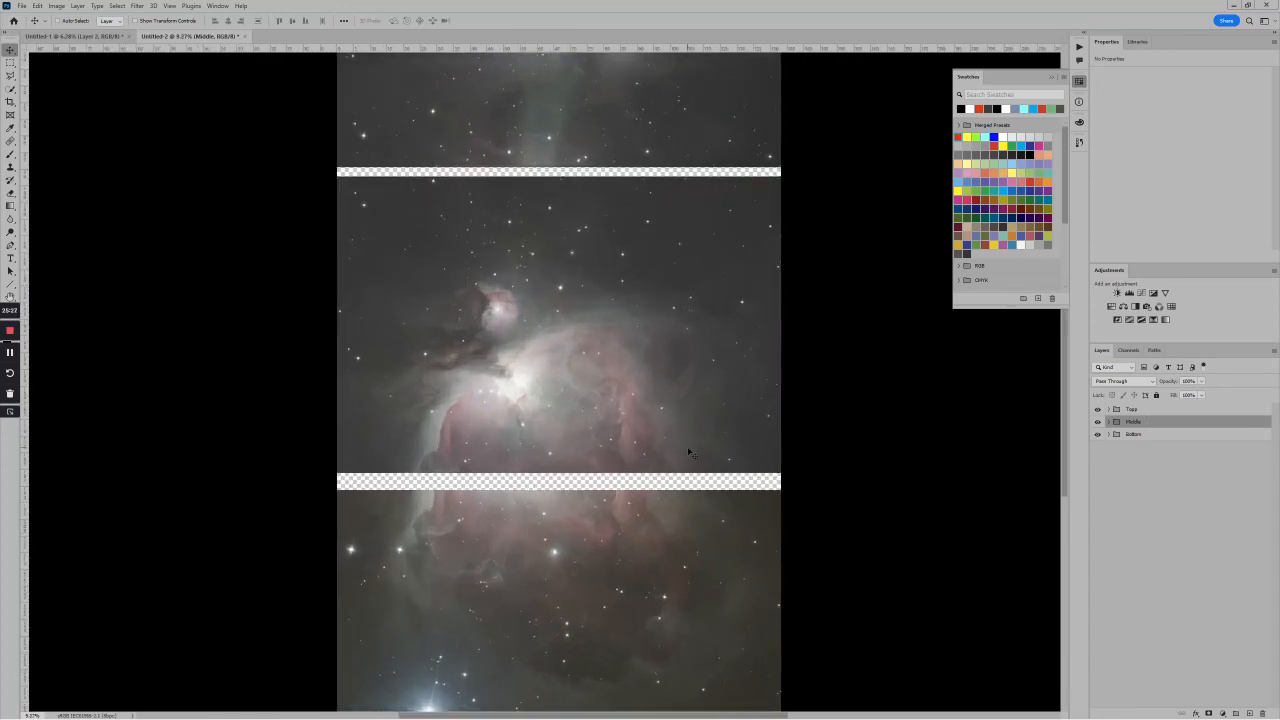
{"action": "left_click_drag", "start_coordinate": [628, 382], "coordinate": [624, 433]}
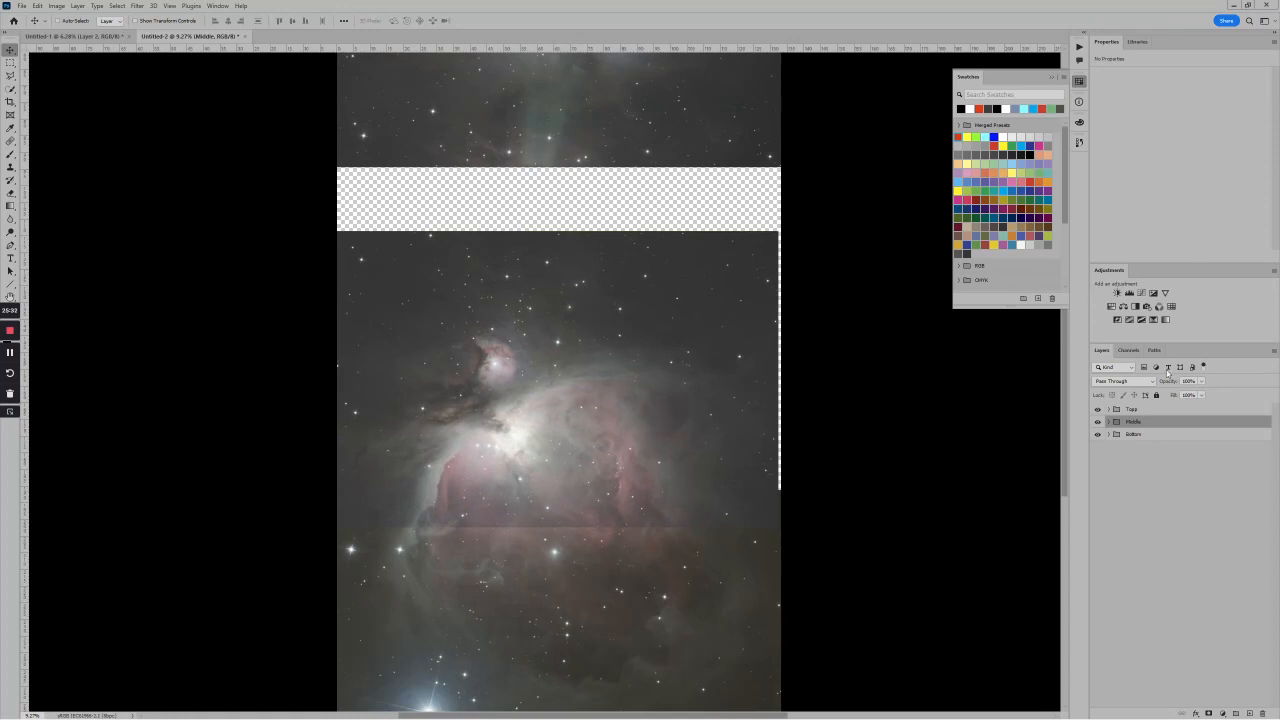
{"action": "left_click", "coordinate": [1131, 383]}
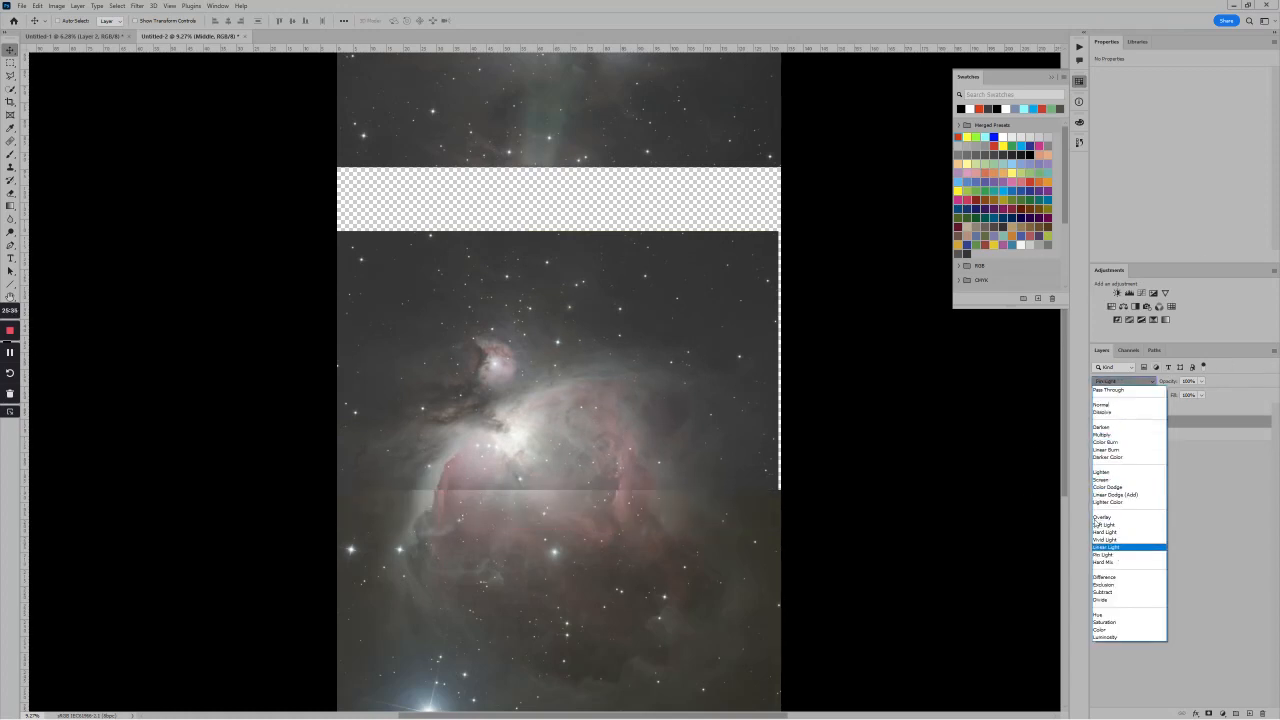
{"action": "left_click", "coordinate": [1101, 472]}
Fine-tune the Middle group's position so its stars line up with the matching stars in the Bottom panel.
{"action": "scroll", "coordinate": [629, 490], "scroll_direction": "up", "scroll_amount": 5}
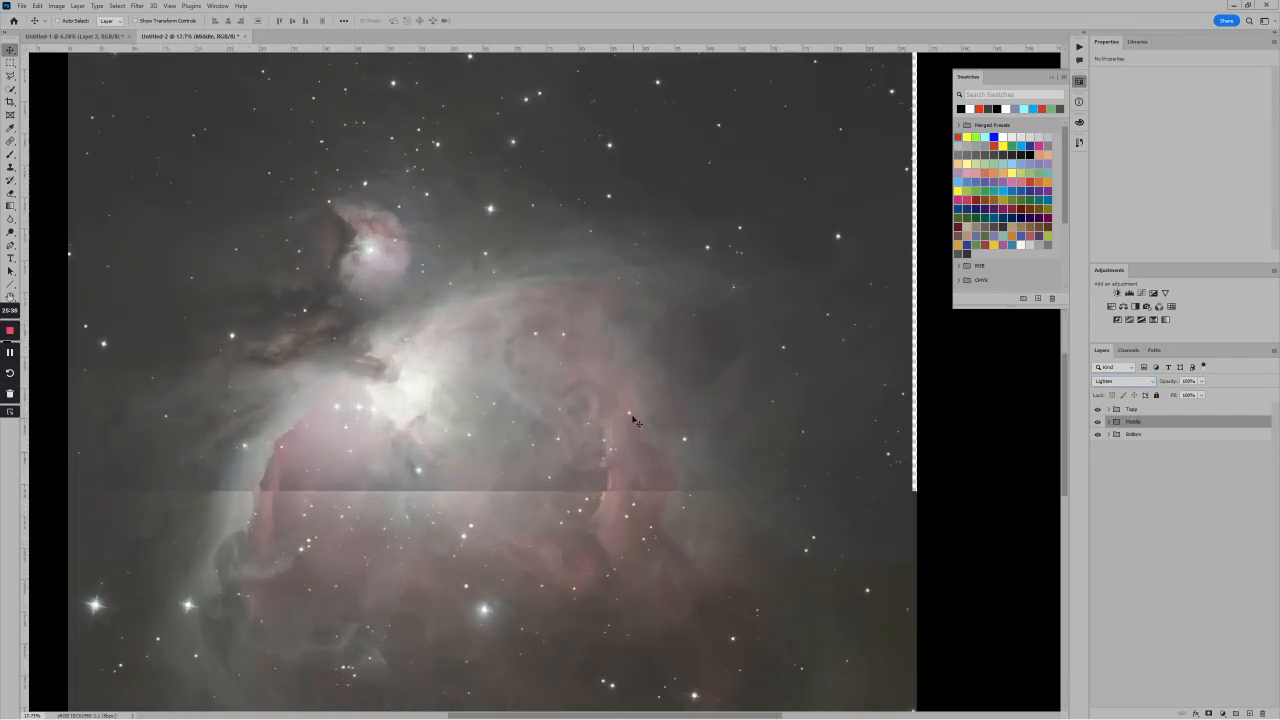
{"action": "left_click_drag", "start_coordinate": [629, 426], "coordinate": [632, 428]}
{"action": "scroll", "coordinate": [800, 536], "scroll_direction": "up", "scroll_amount": 2}
{"action": "scroll", "coordinate": [800, 536], "scroll_direction": "up", "scroll_amount": 2}
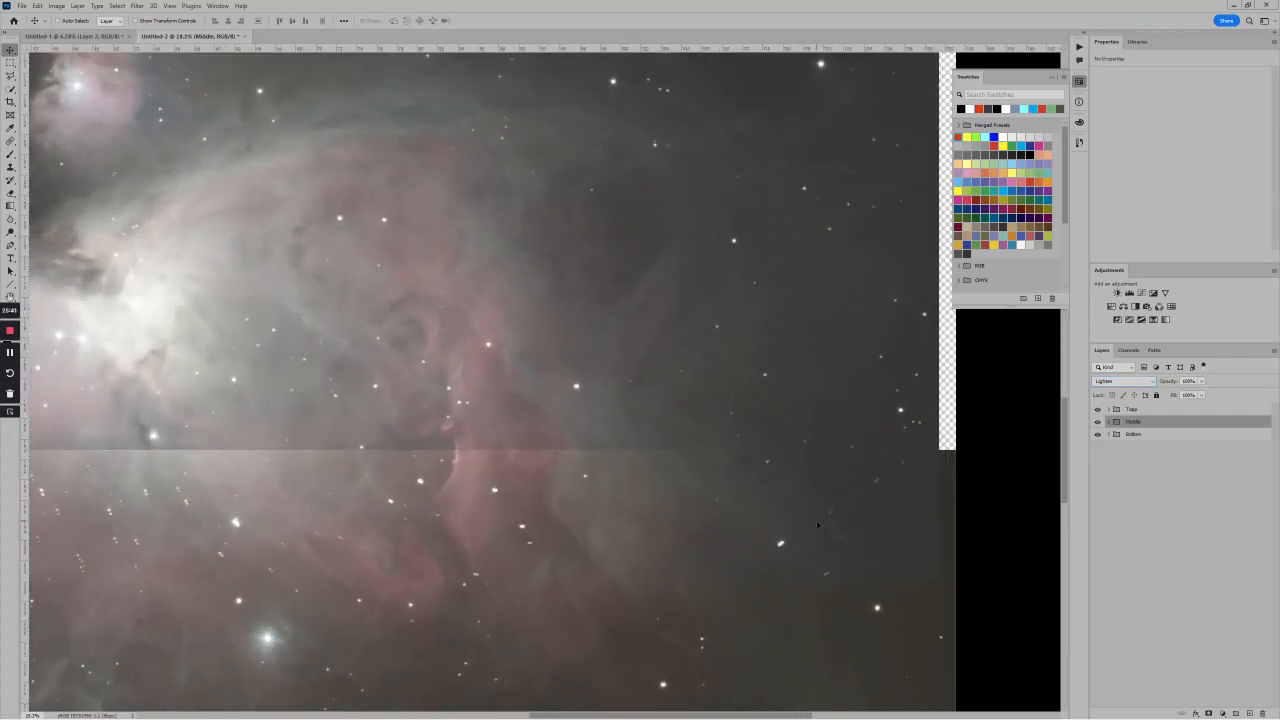
{"action": "left_click_drag", "start_coordinate": [815, 525], "coordinate": [816, 529]}
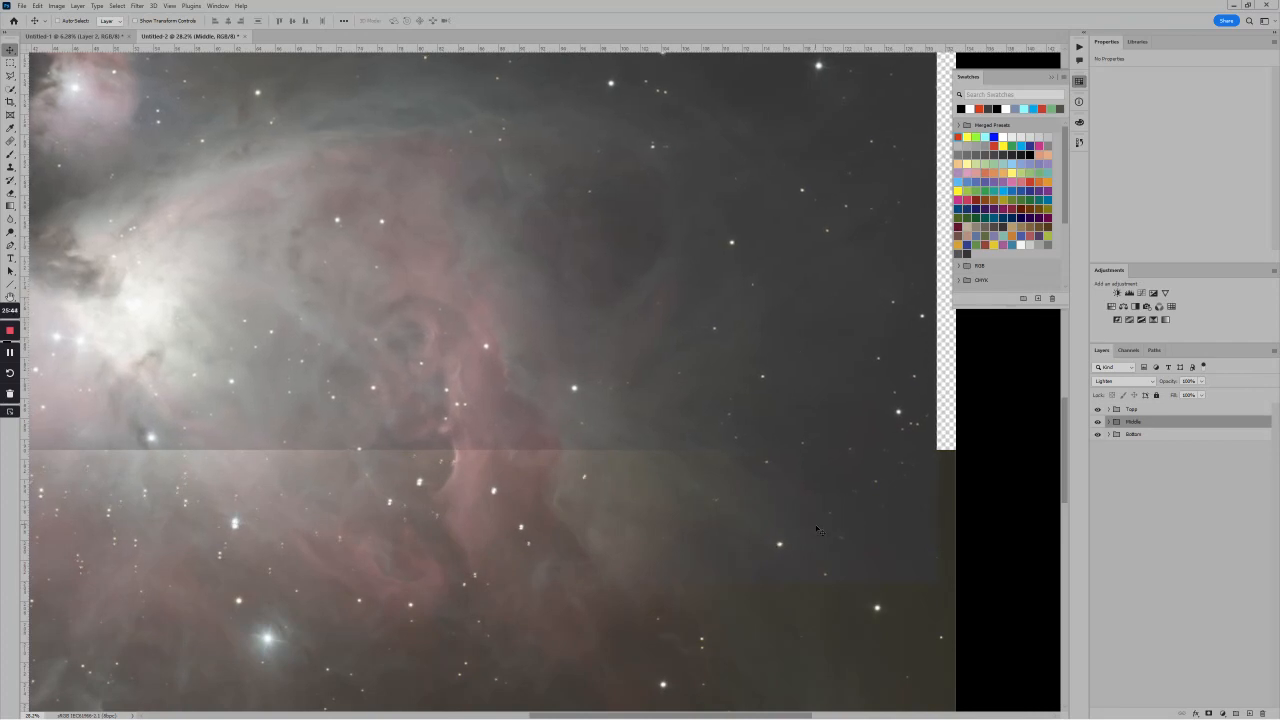
Set the Middle group's blend mode to Difference and inspect the star alignment in the overlap.
{"action": "left_click", "coordinate": [1122, 381]}
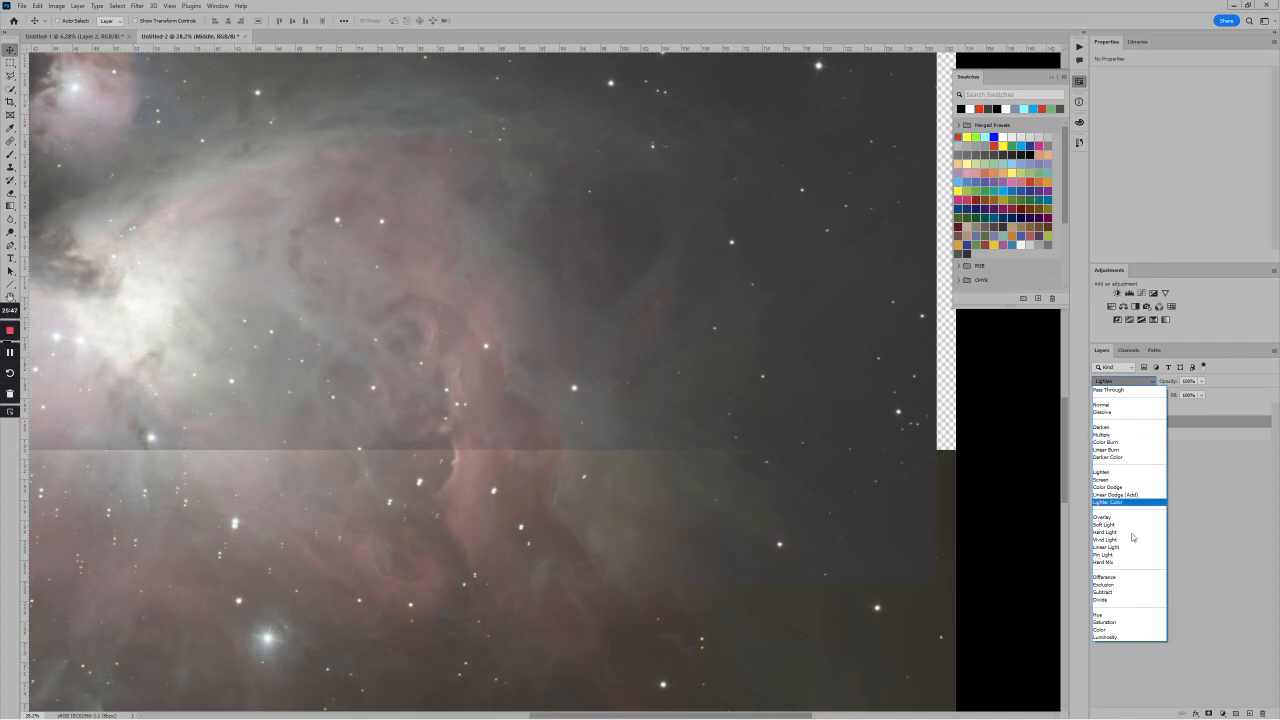
{"action": "left_click", "coordinate": [1105, 577]}
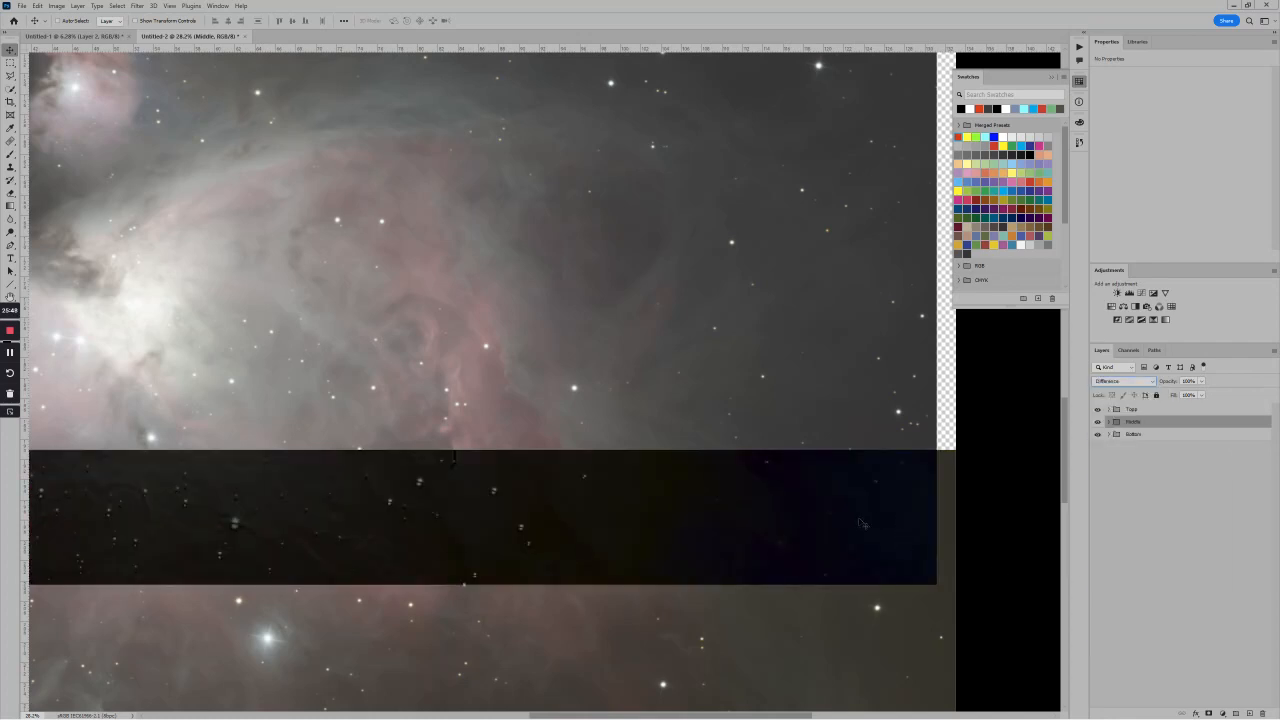
{"action": "scroll", "coordinate": [816, 537], "scroll_direction": "up", "scroll_amount": 4}
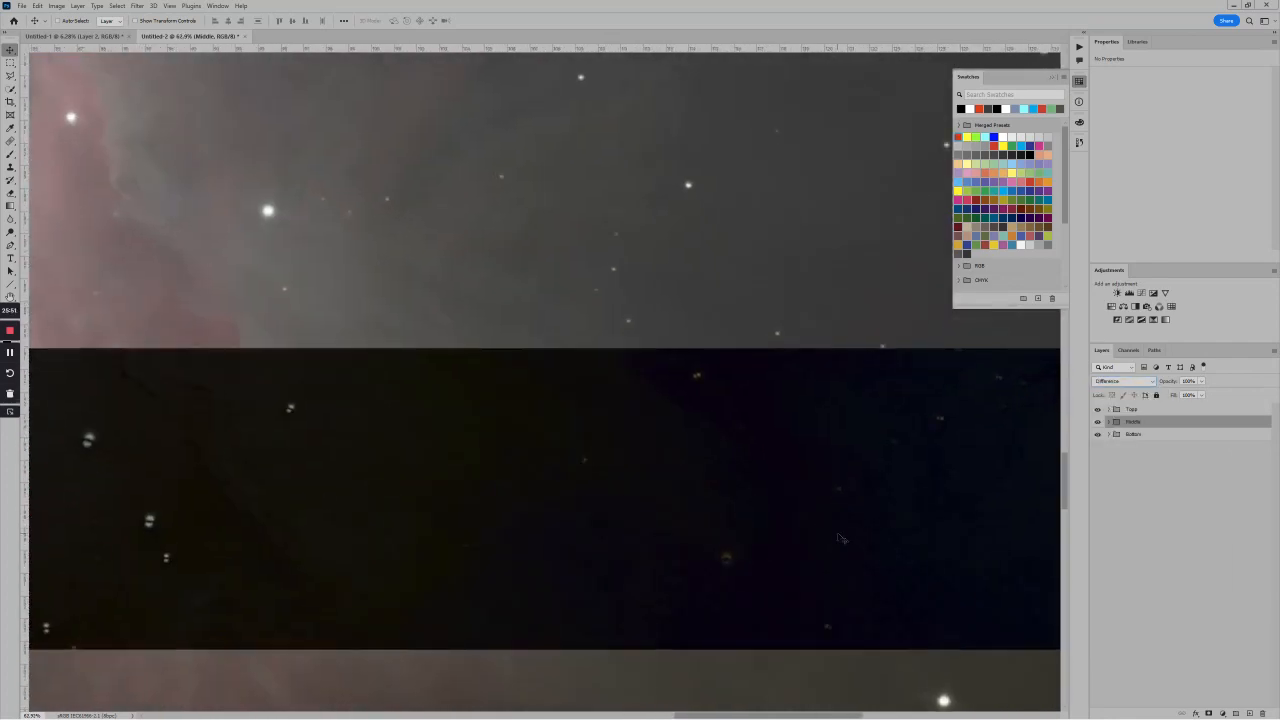
{"action": "scroll", "coordinate": [927, 505], "scroll_direction": "down", "scroll_amount": 2}
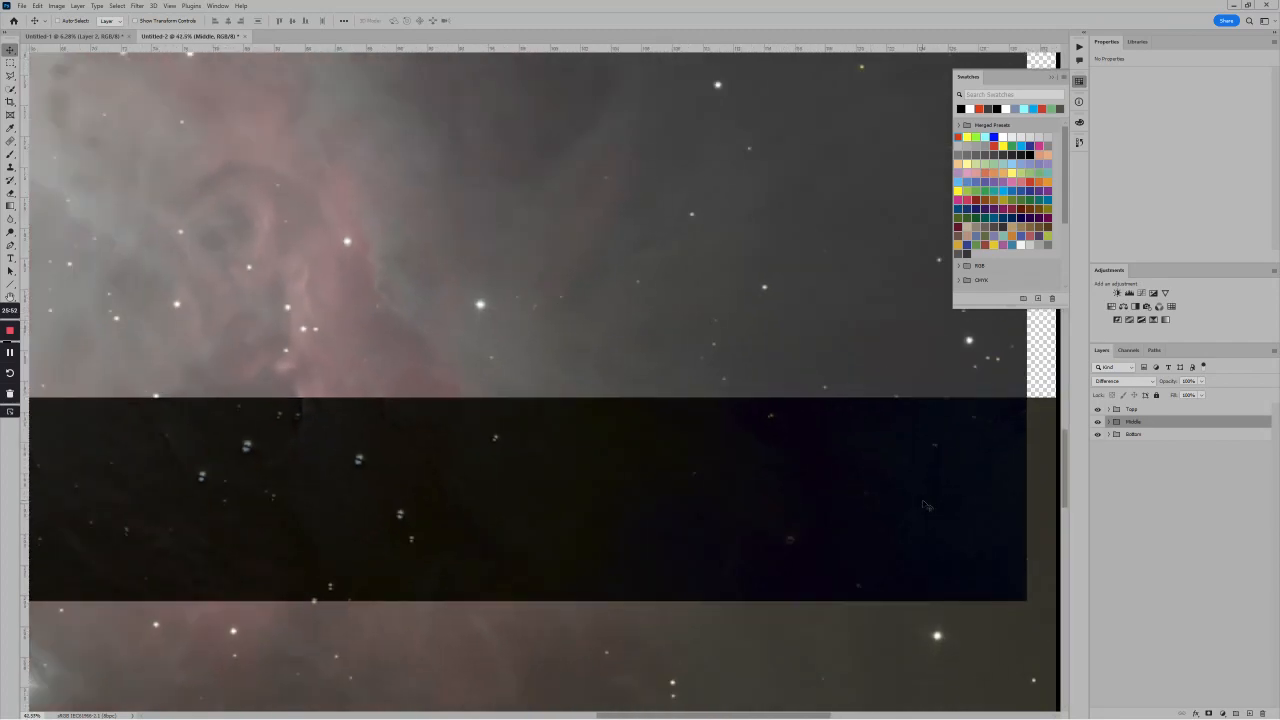
Rotate the Middle group by 0.40° with Free Transform around a pivot moved into the overlap, aligning its stars with the Bottom panel.
{"action": "key", "text": "ctrl+t"}
{"action": "scroll", "coordinate": [927, 505], "scroll_direction": "down", "scroll_amount": 3}
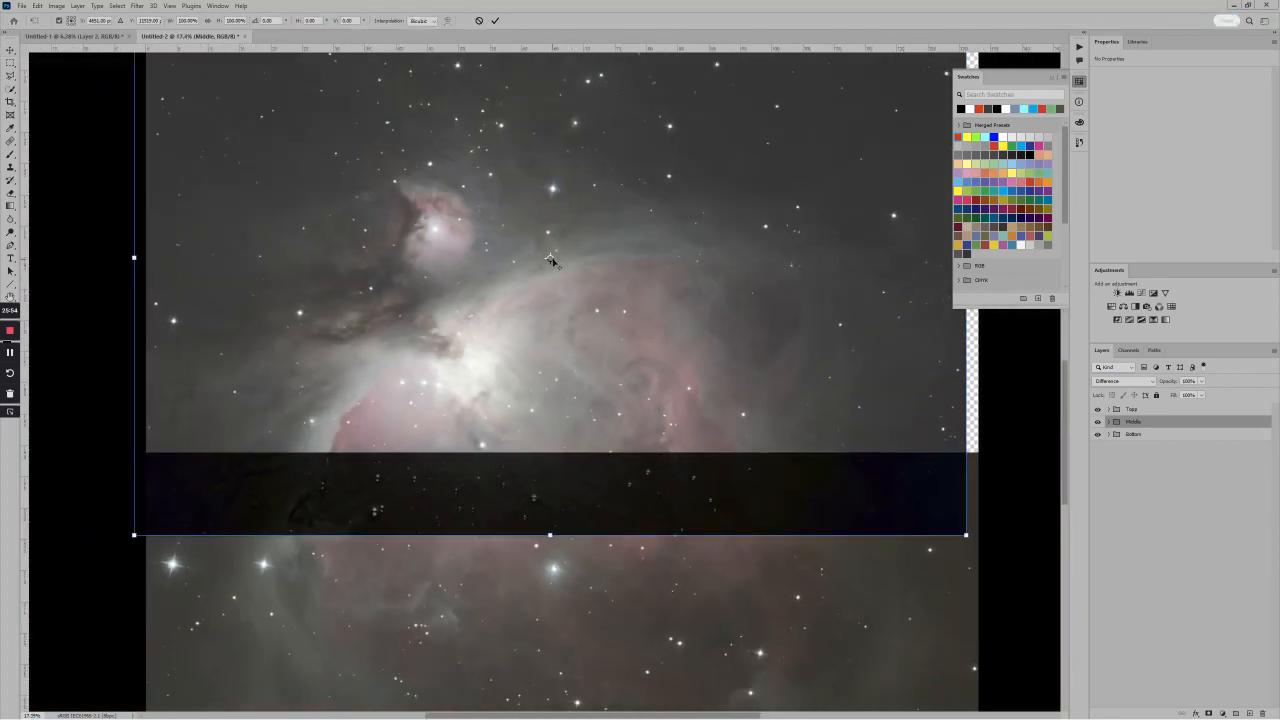
{"action": "left_click_drag", "start_coordinate": [550, 260], "coordinate": [904, 499]}
{"action": "scroll", "coordinate": [310, 490], "scroll_direction": "up", "scroll_amount": 2}
{"action": "left_click_drag", "start_coordinate": [316, 494], "coordinate": [507, 454]}
{"action": "scroll", "coordinate": [430, 462], "scroll_direction": "up", "scroll_amount": 1}
{"action": "left_click_drag", "start_coordinate": [157, 441], "coordinate": [162, 432]}
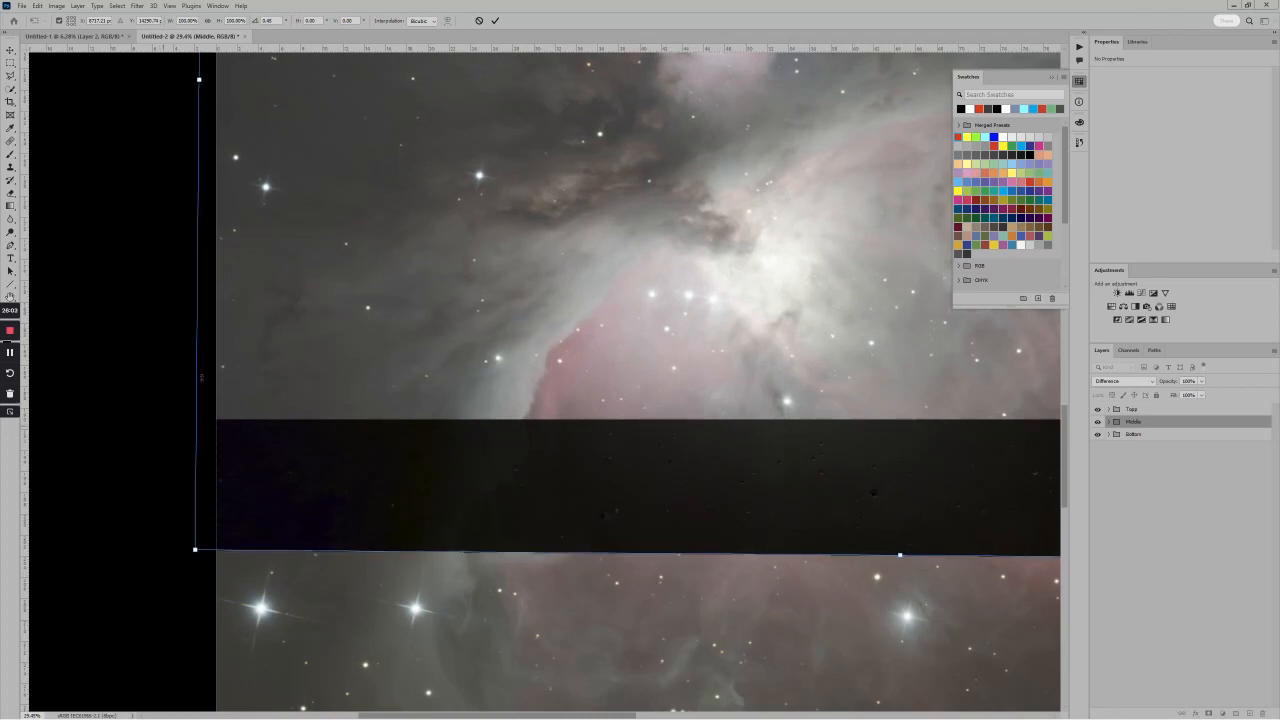
{"action": "left_click", "coordinate": [495, 20]}
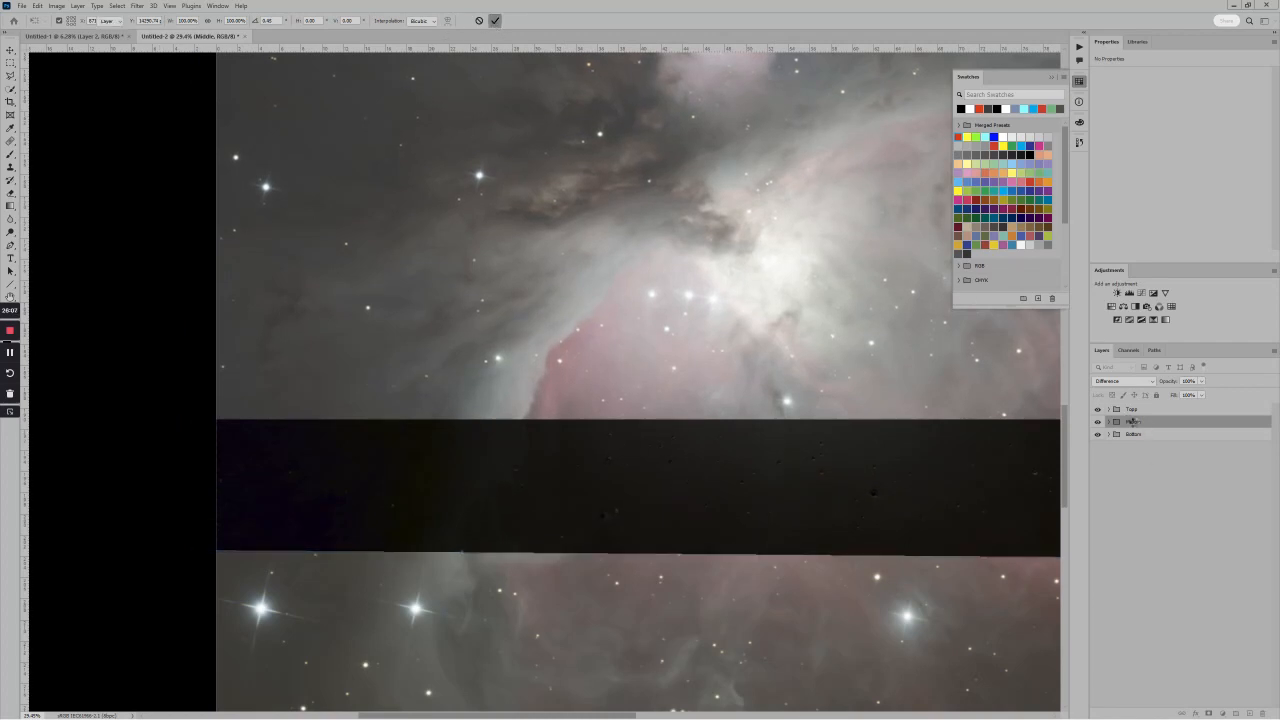
Set the Middle group's blend mode back to Pass Through.
{"action": "scroll", "coordinate": [798, 455], "scroll_direction": "down", "scroll_amount": 5}
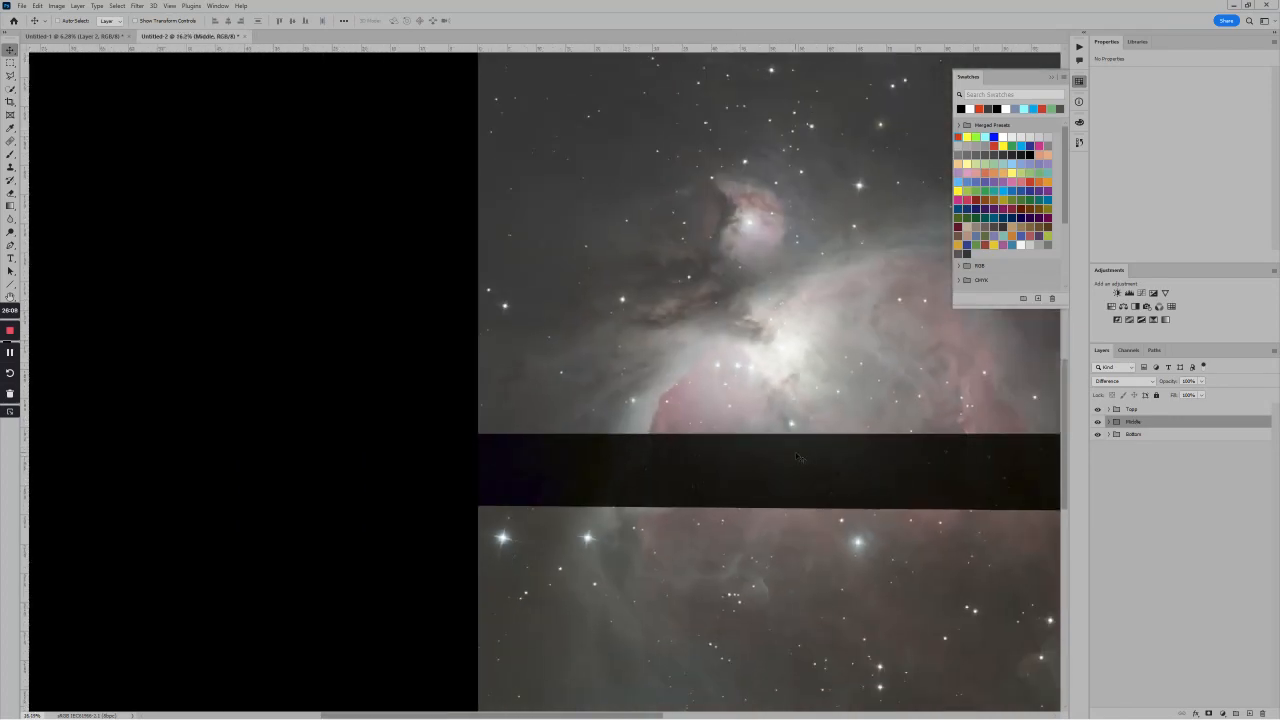
{"action": "left_click", "coordinate": [1124, 381]}
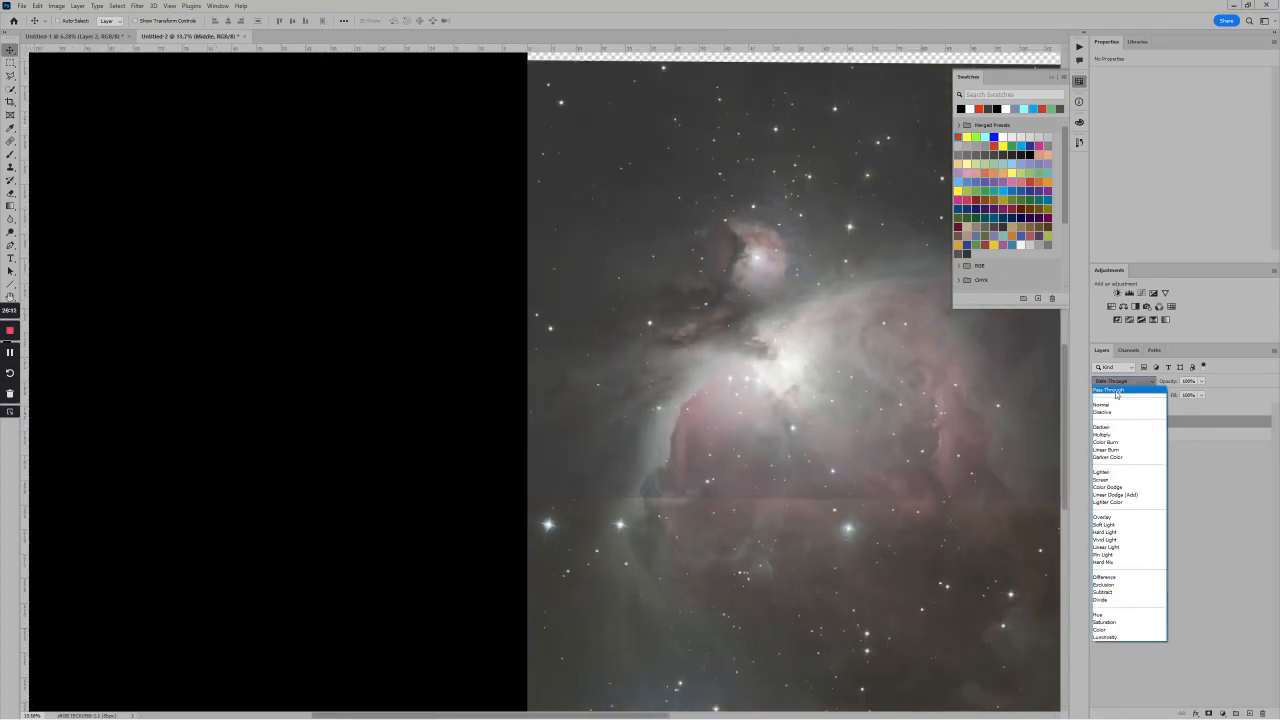
{"action": "left_click", "coordinate": [1116, 391]}
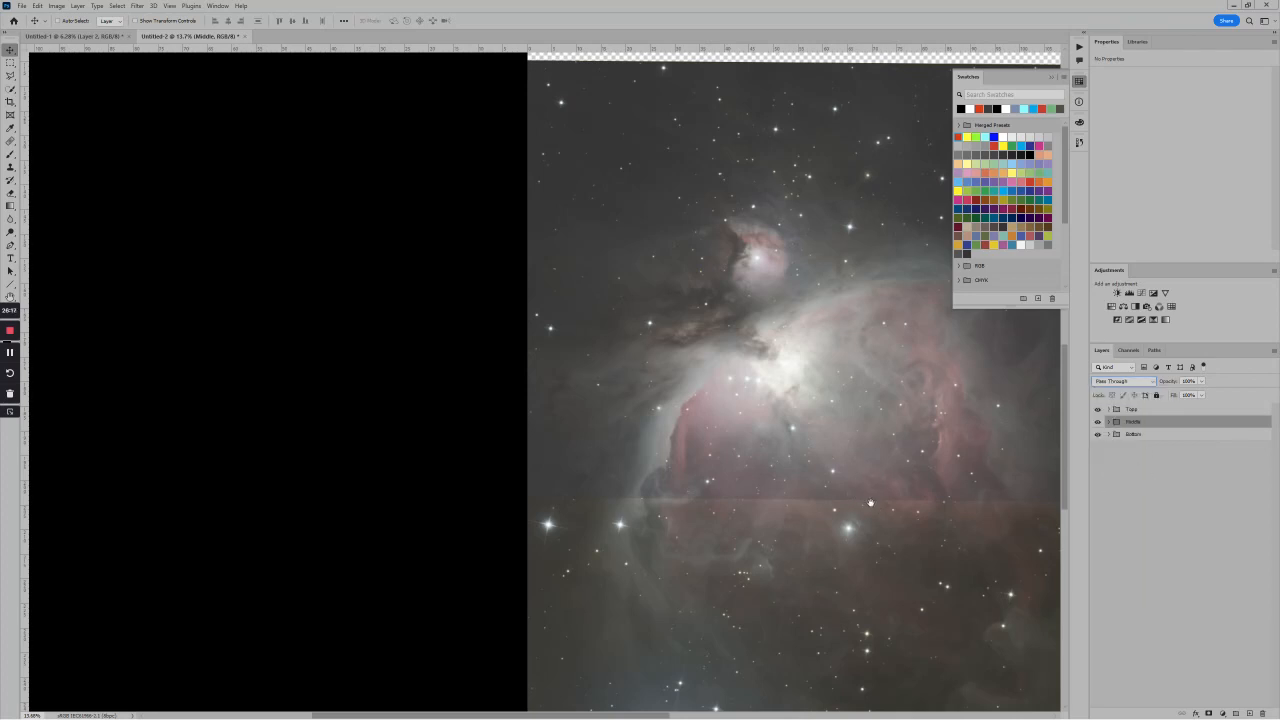
Add a new layer above Middle Stars.jpg inside the Middle group and set its blend mode to Soft Light.
{"action": "left_click_drag", "start_coordinate": [870, 502], "coordinate": [714, 493]}
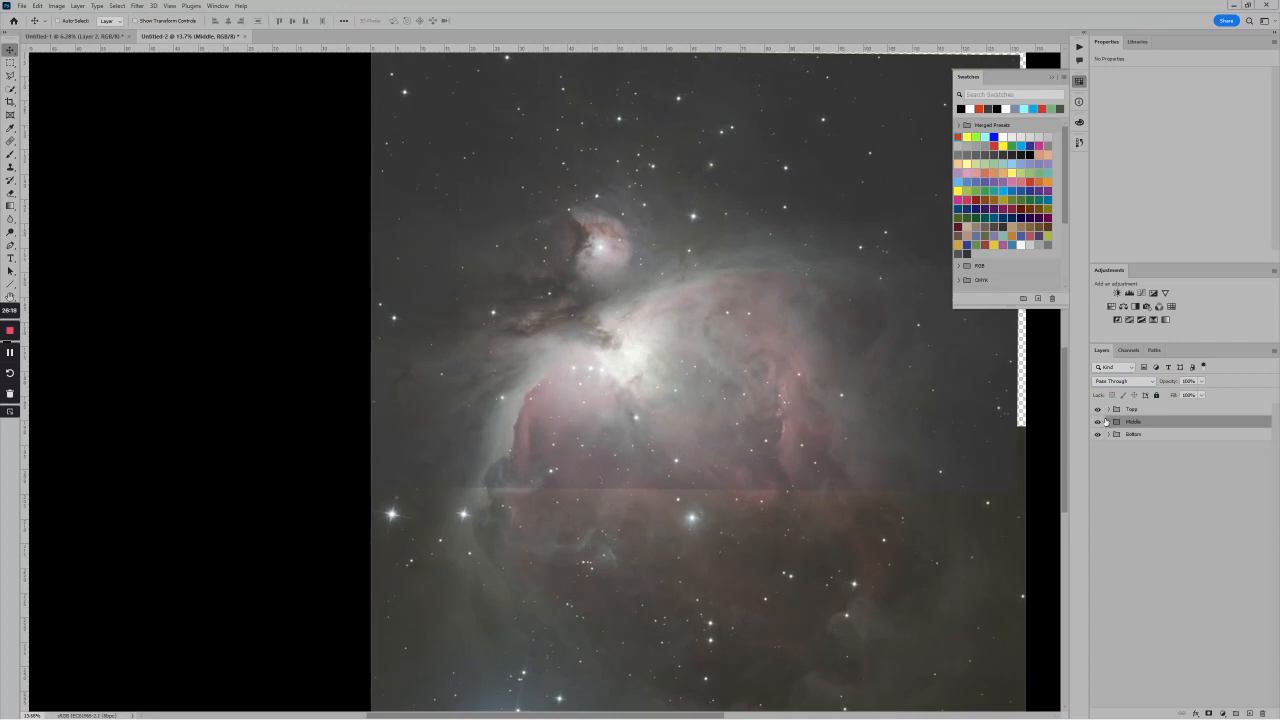
{"action": "left_click", "coordinate": [1108, 422]}
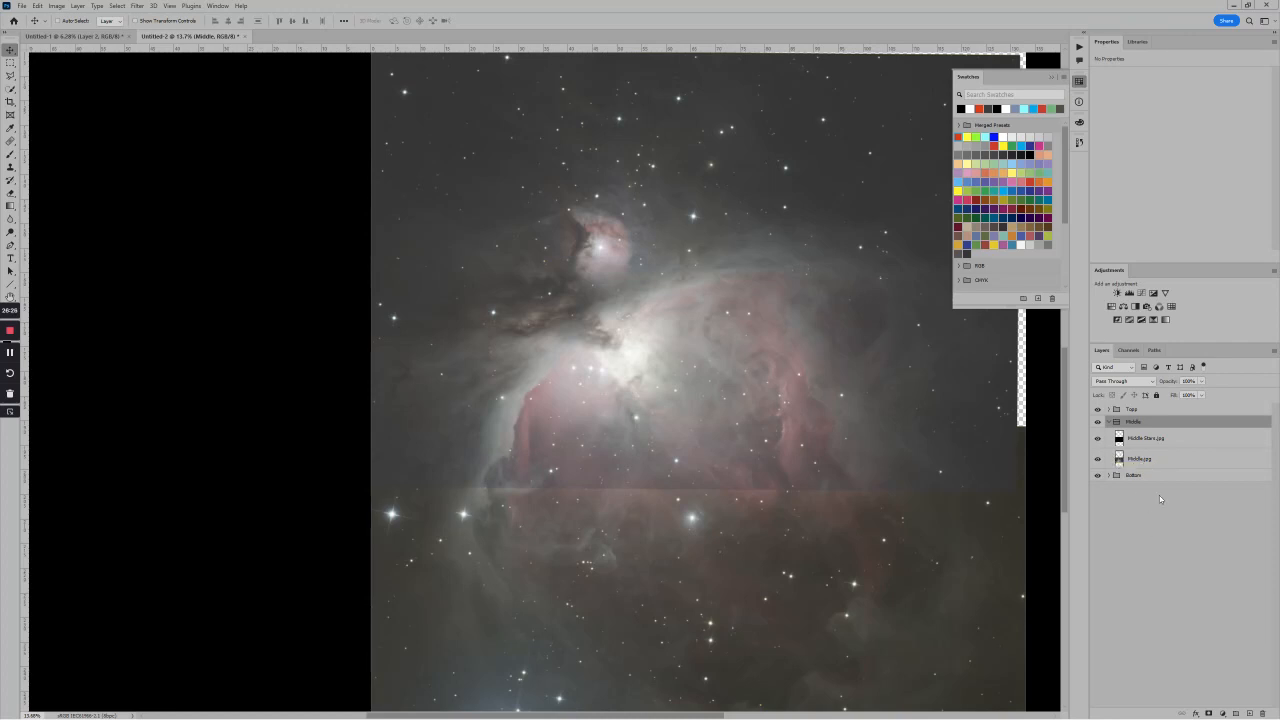
{"action": "left_click", "coordinate": [1160, 438]}
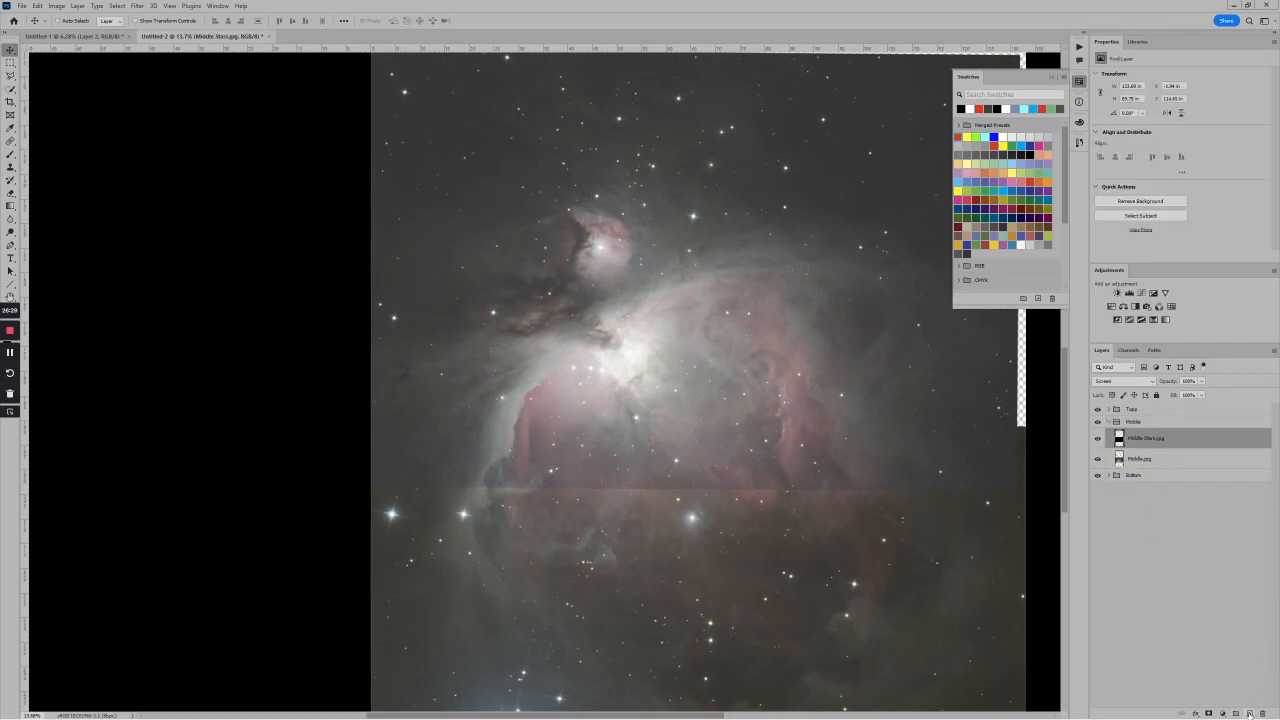
{"action": "left_click", "coordinate": [1249, 714]}
{"action": "left_click", "coordinate": [1118, 382]}
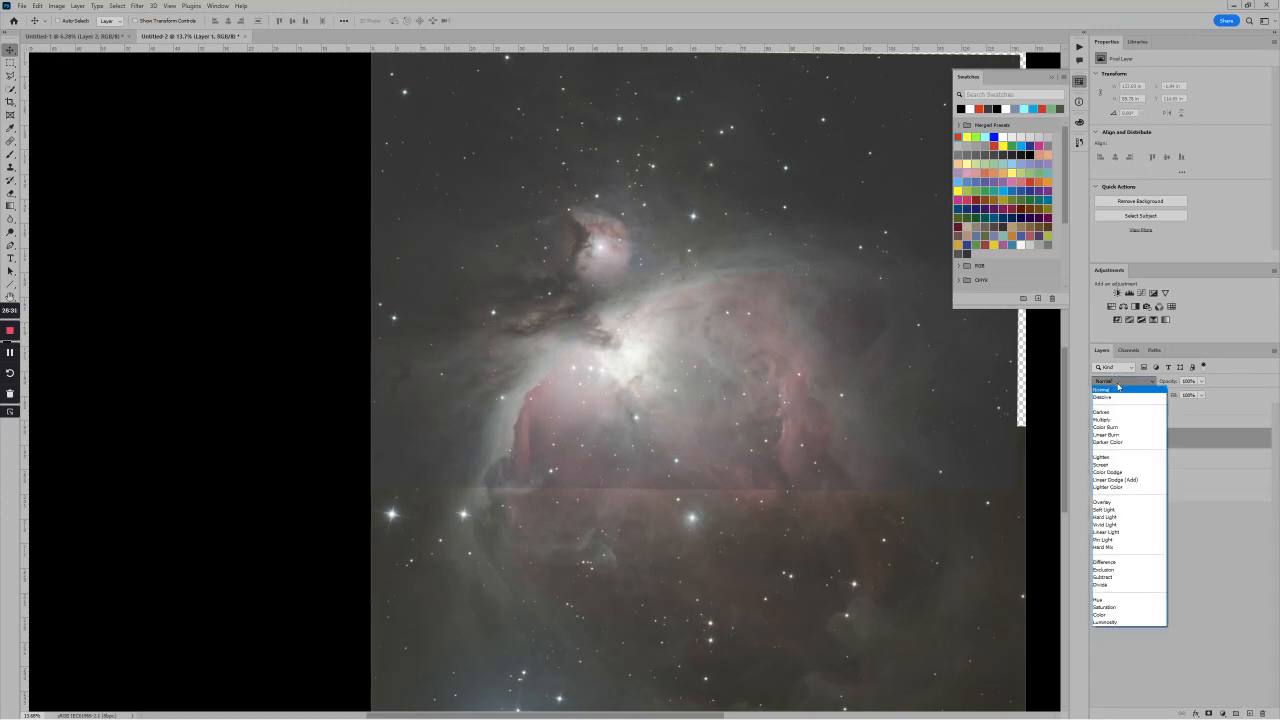
{"action": "left_click", "coordinate": [1116, 510]}
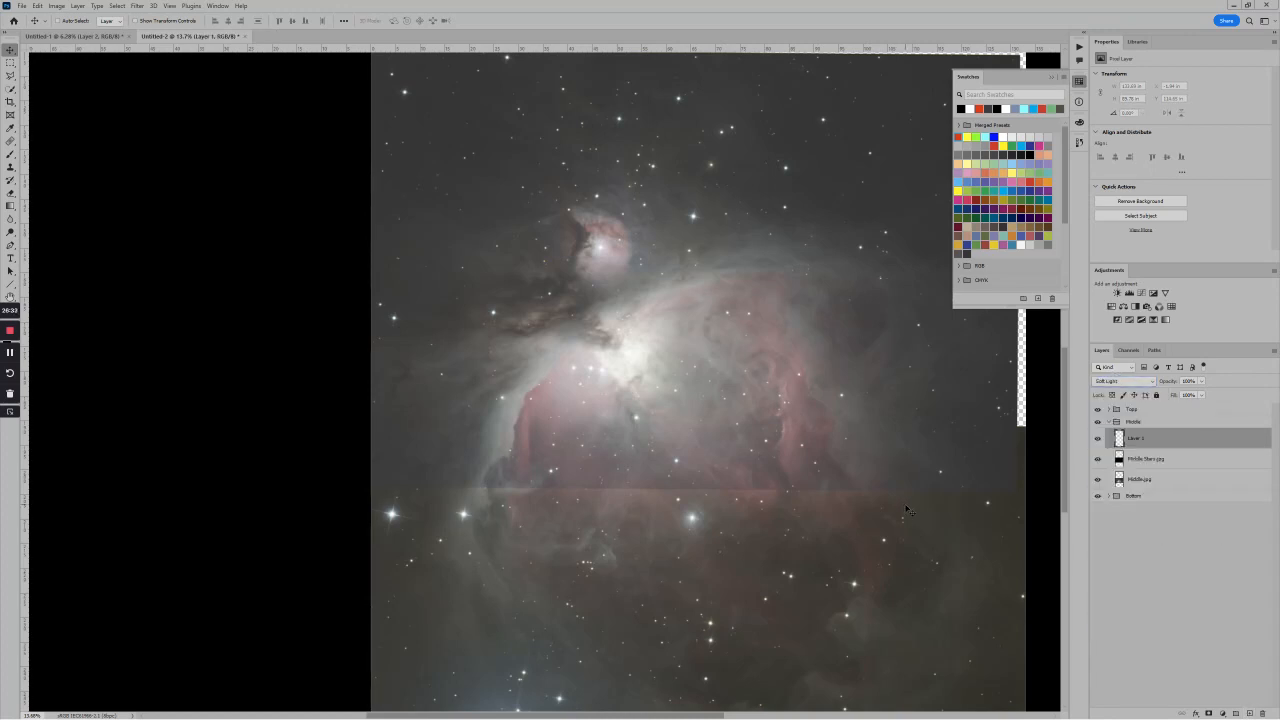
Paint broad low-opacity white brush strokes on the Soft Light layer along the seam between the Middle and Bottom panels.
{"action": "key", "text": "b"}
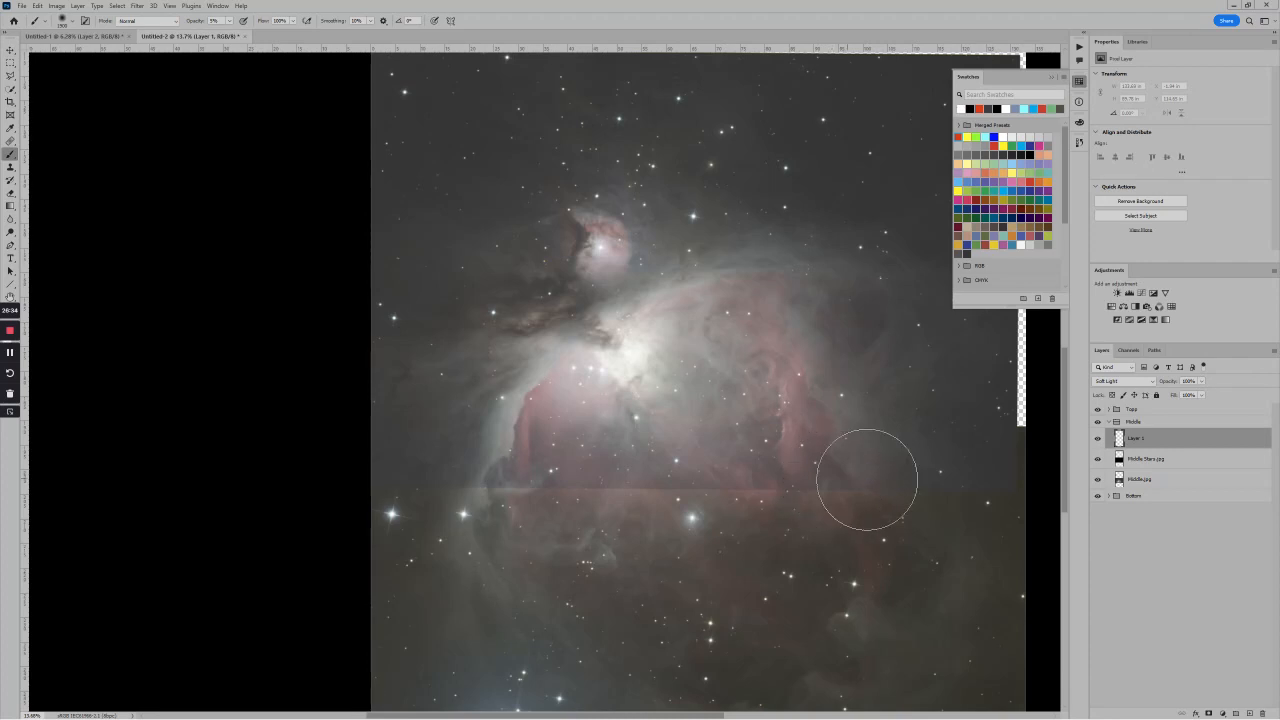
{"action": "left_click_drag", "start_coordinate": [859, 481], "coordinate": [560, 477]}
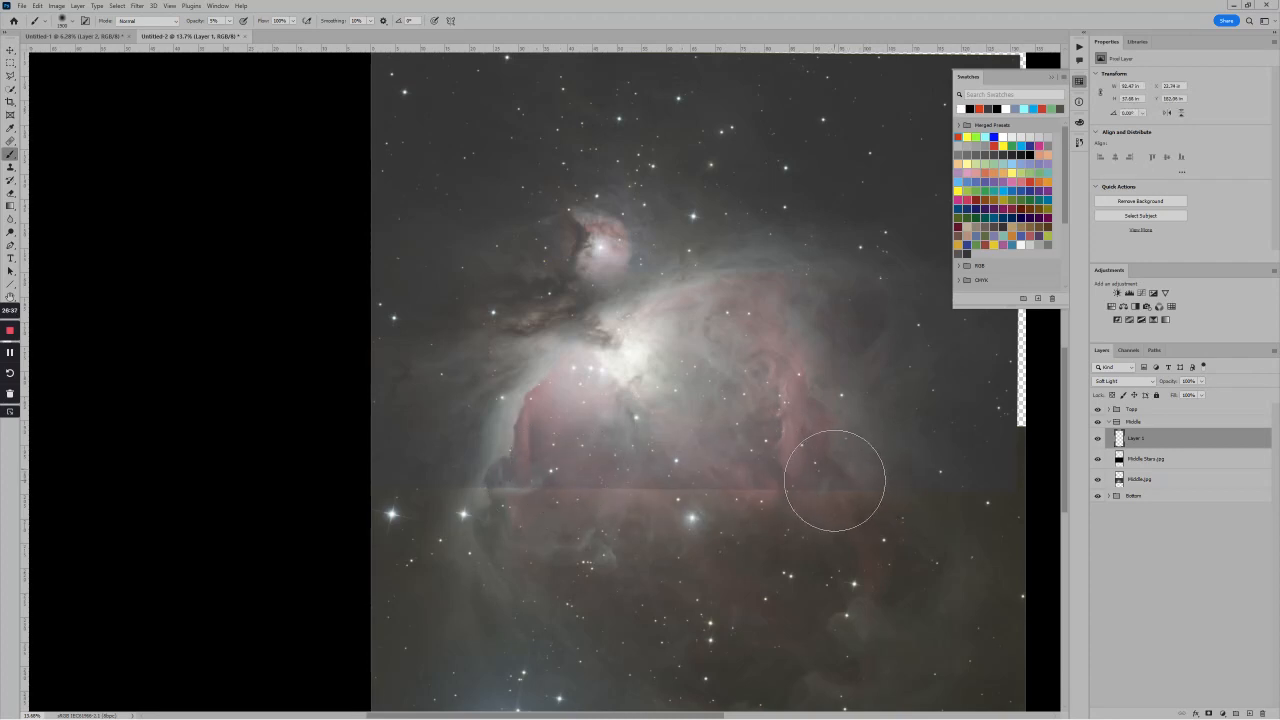
{"action": "left_click_drag", "start_coordinate": [835, 481], "coordinate": [611, 480]}
{"action": "left_click_drag", "start_coordinate": [954, 486], "coordinate": [679, 469]}
{"action": "mouse_move", "coordinate": [841, 475]}
{"action": "left_mouse_down"}
{"action": "mouse_move", "coordinate": [558, 487]}
{"action": "mouse_move", "coordinate": [458, 470]}
{"action": "left_mouse_up"}
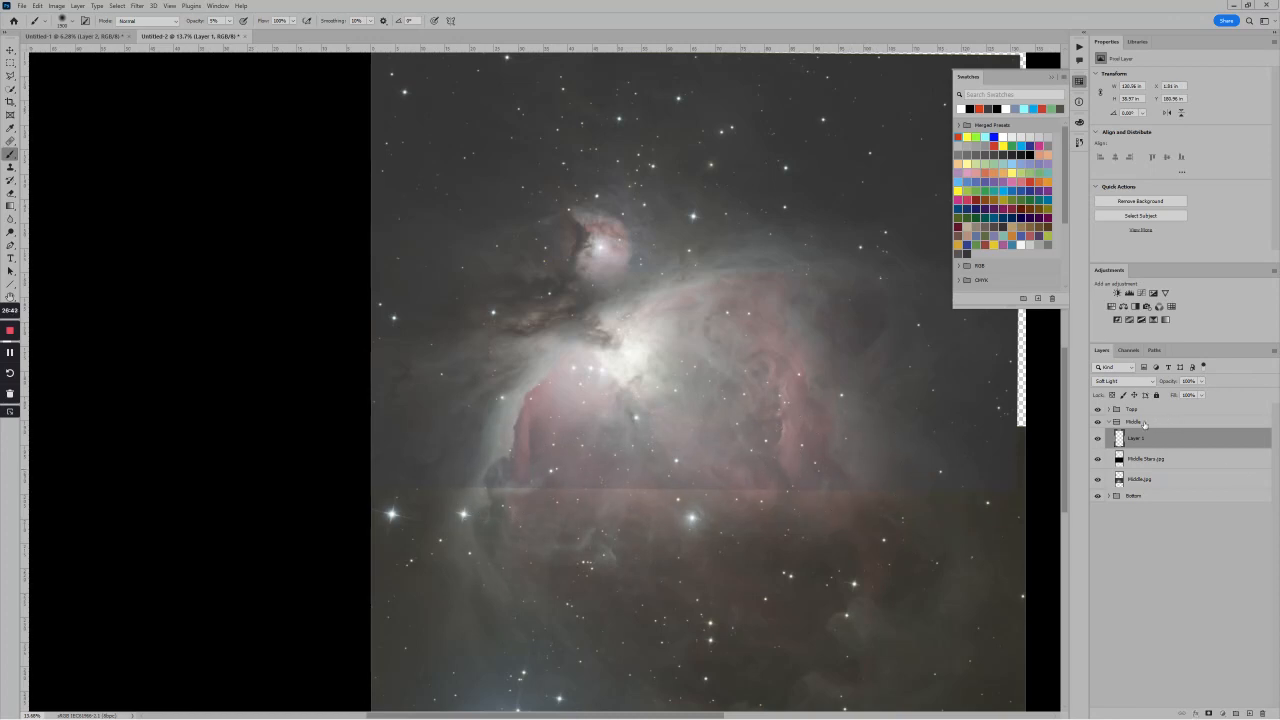
Add a layer mask to the Middle group and draw a short vertical black-to-transparent gradient hiding its lower edge along the Bottom panel seam.
{"action": "left_click", "coordinate": [1144, 423]}
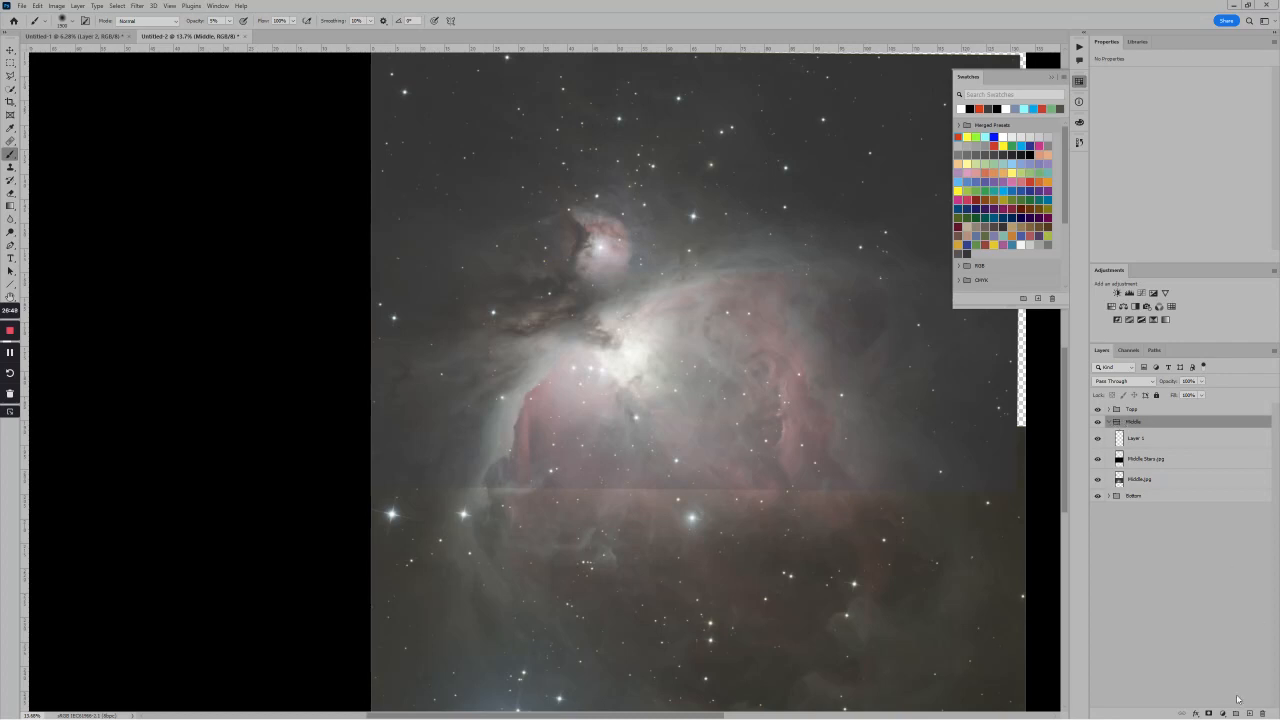
{"action": "left_click", "coordinate": [1209, 713]}
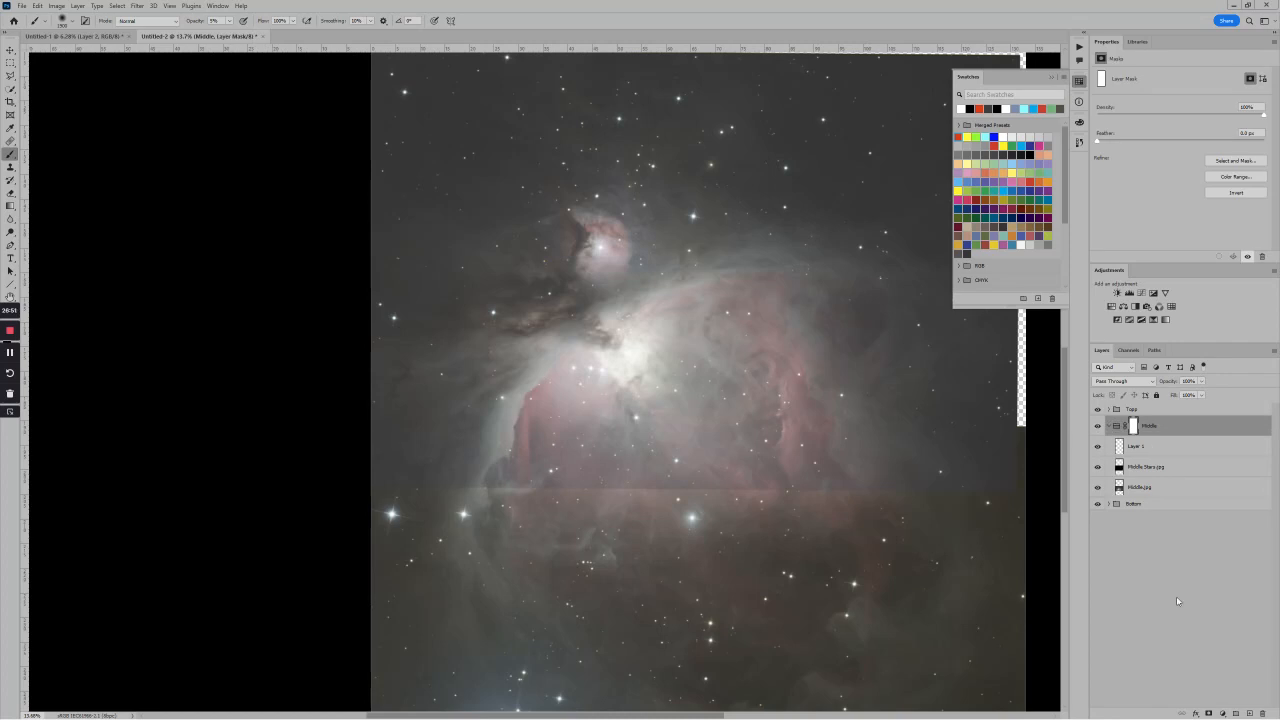
{"action": "key", "text": "g"}
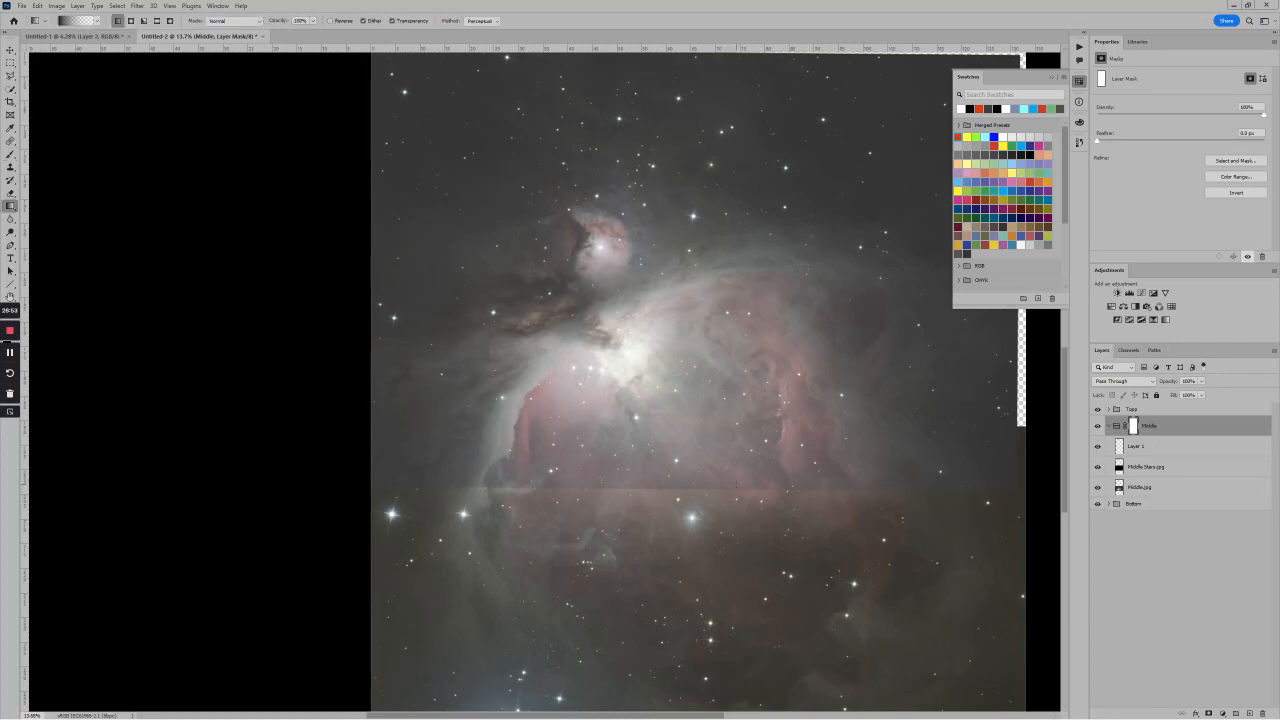
{"action": "left_click_drag", "start_coordinate": [737, 484], "coordinate": [737, 456]}
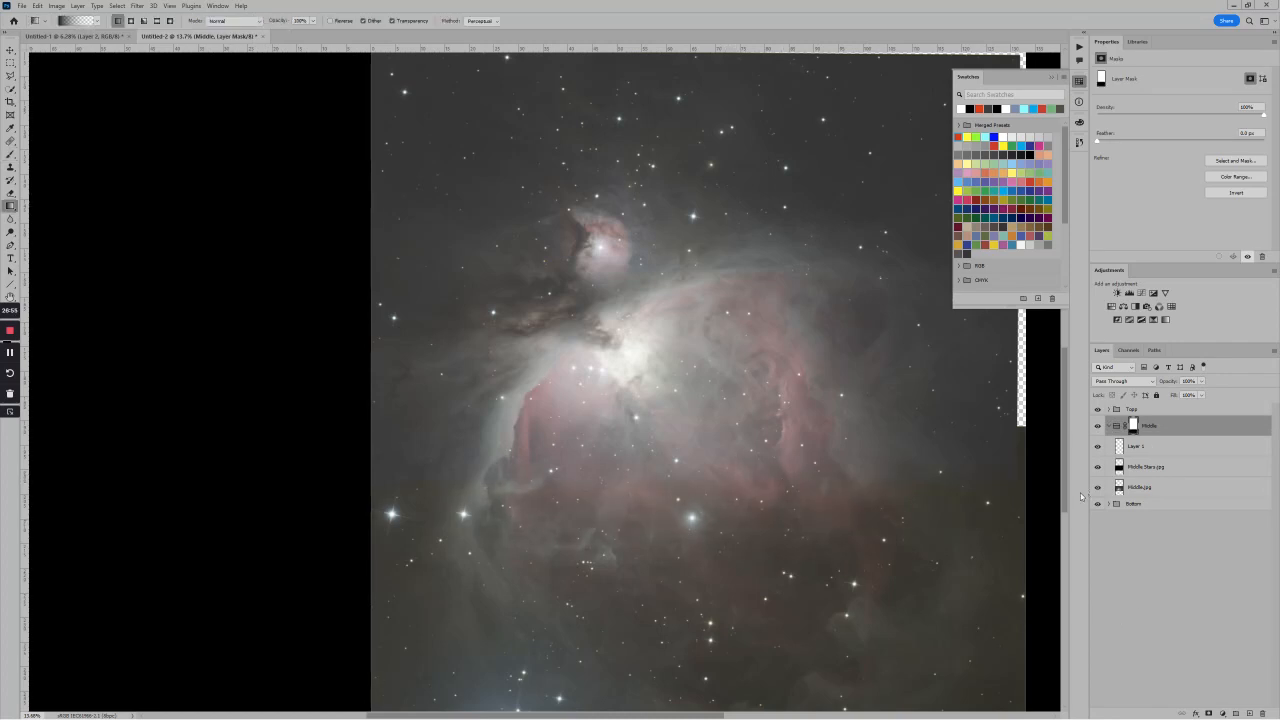
Set the Topp group's blend mode to Lighten and move the group down until its stars overlap those of the Middle panel.
{"action": "scroll", "coordinate": [1027, 526], "scroll_direction": "down", "scroll_amount": 2}
{"action": "scroll", "coordinate": [935, 467], "scroll_direction": "down", "scroll_amount": 2}
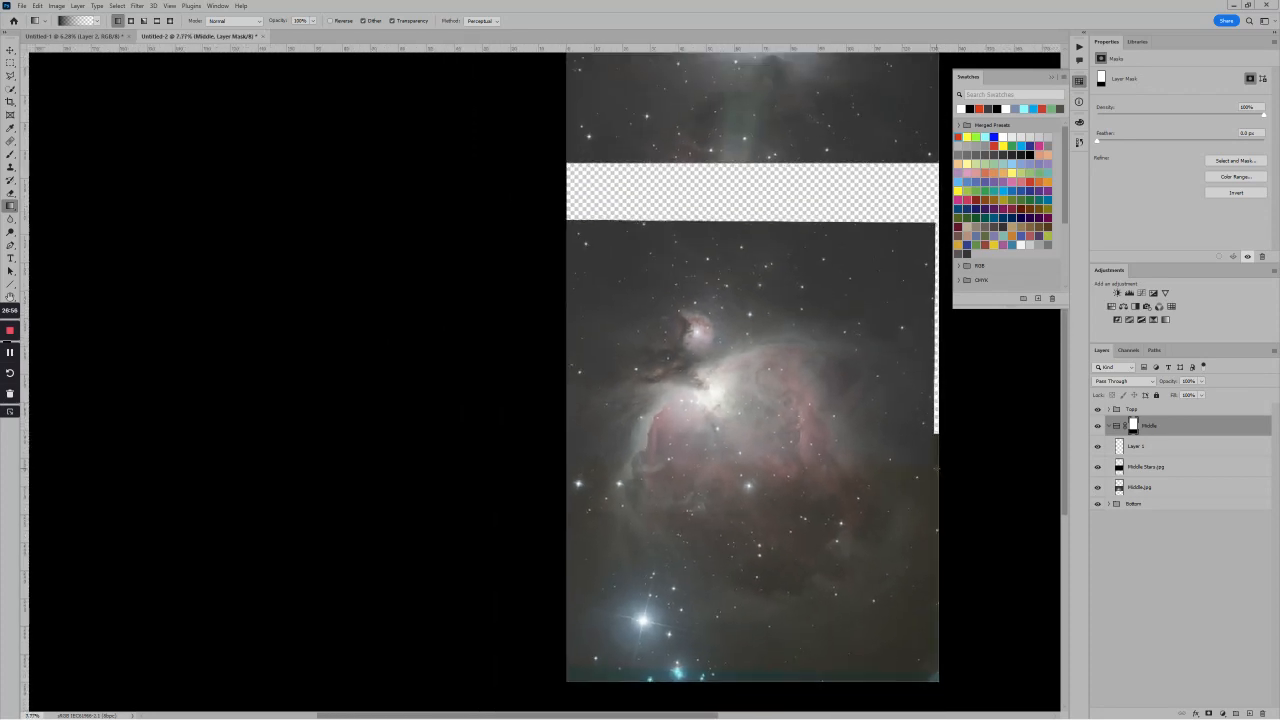
{"action": "left_click", "coordinate": [1200, 409]}
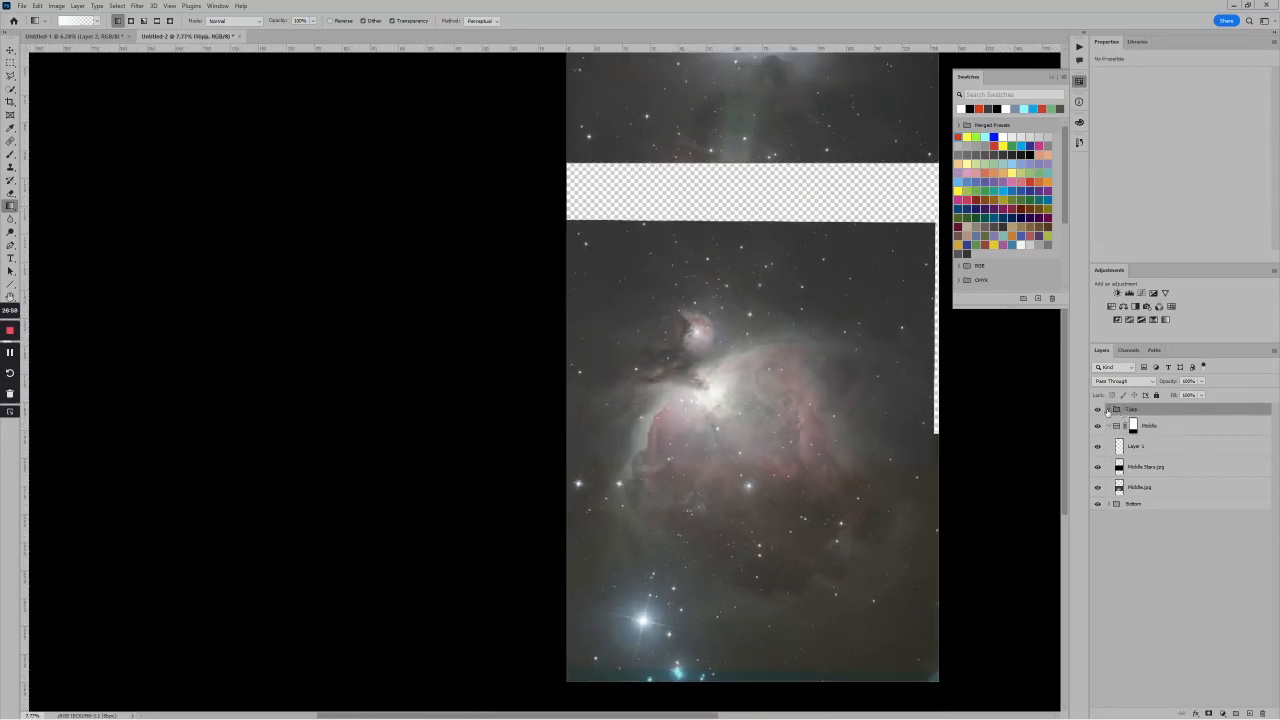
{"action": "left_click_drag", "start_coordinate": [800, 284], "coordinate": [738, 389]}
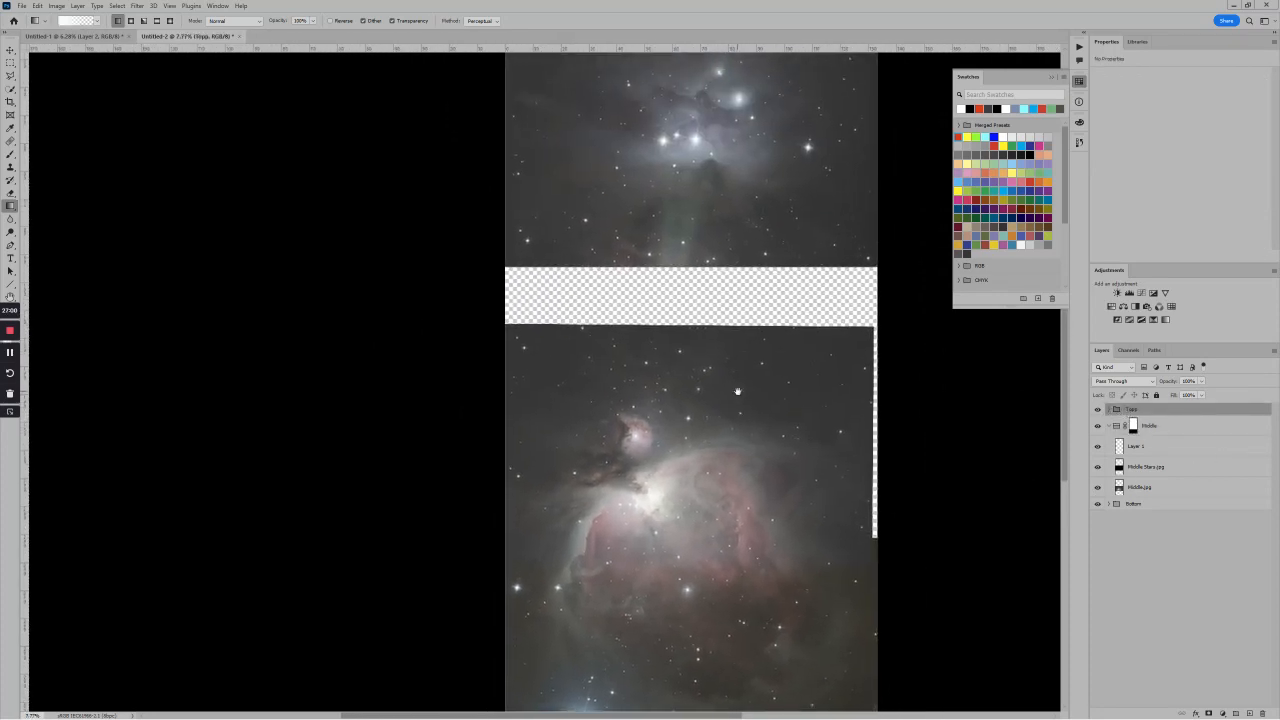
{"action": "left_click", "coordinate": [1135, 381]}
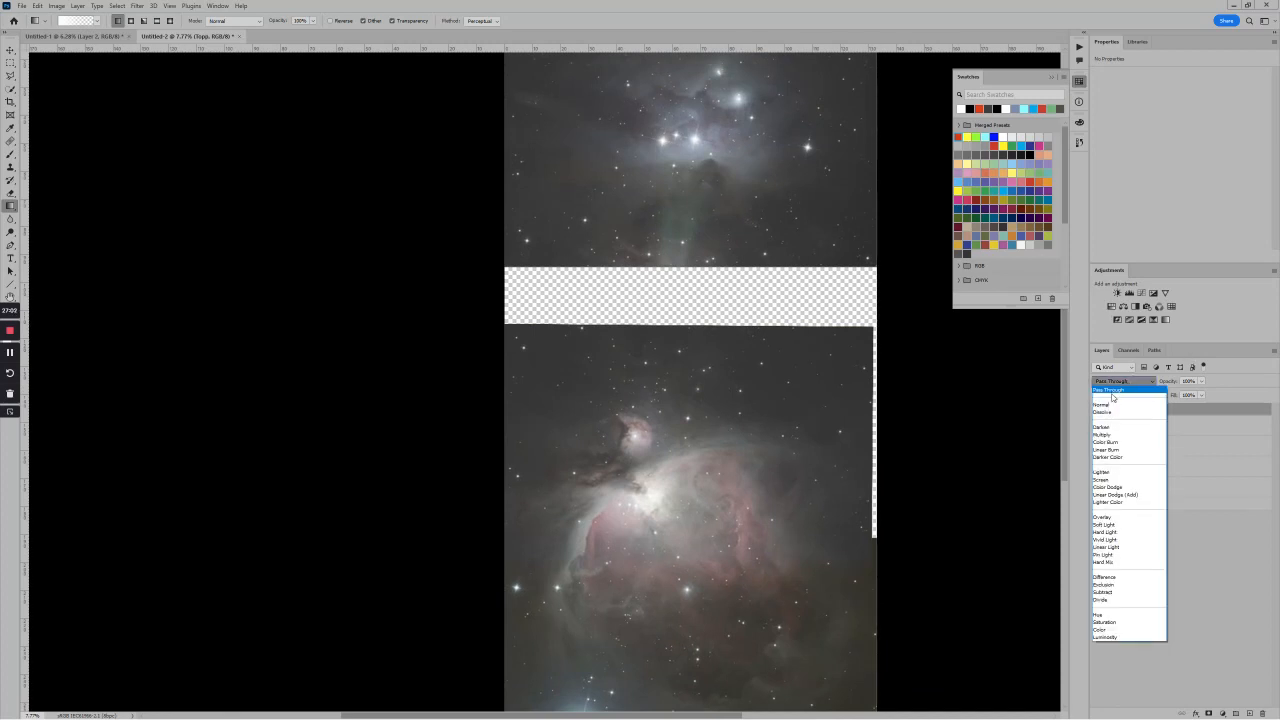
{"action": "left_click", "coordinate": [1112, 474]}
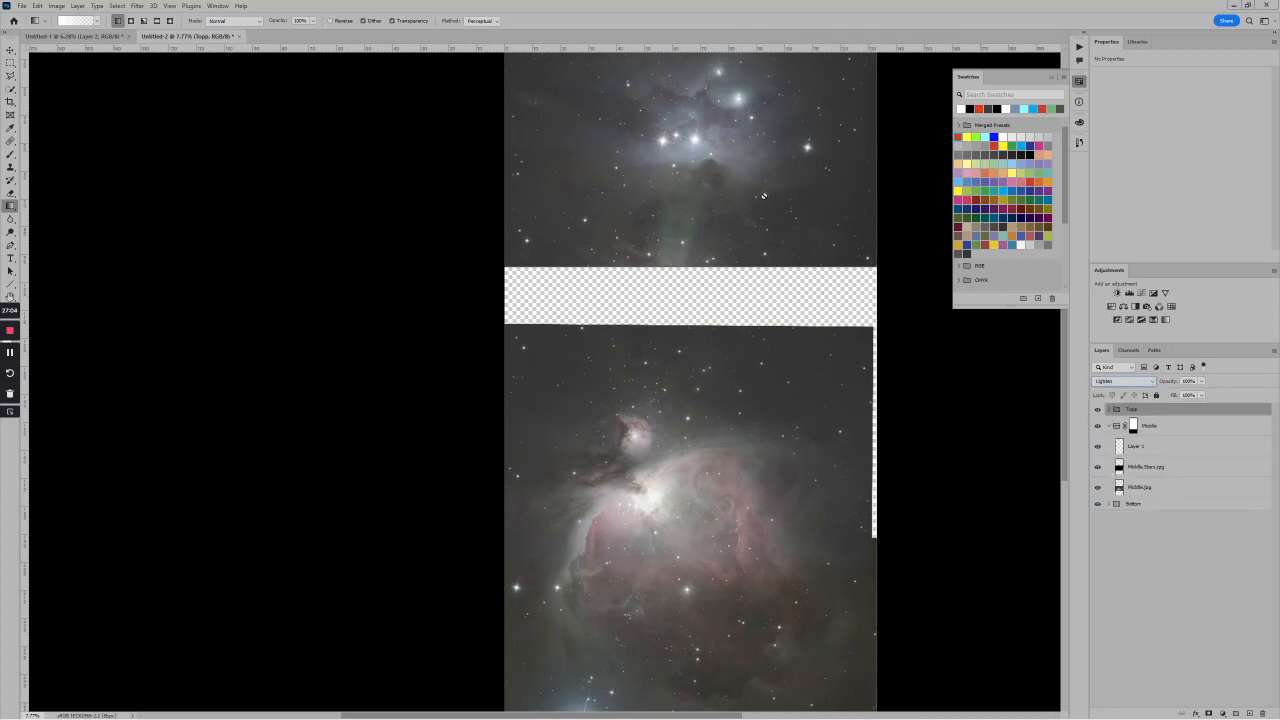
{"action": "key", "text": "v"}
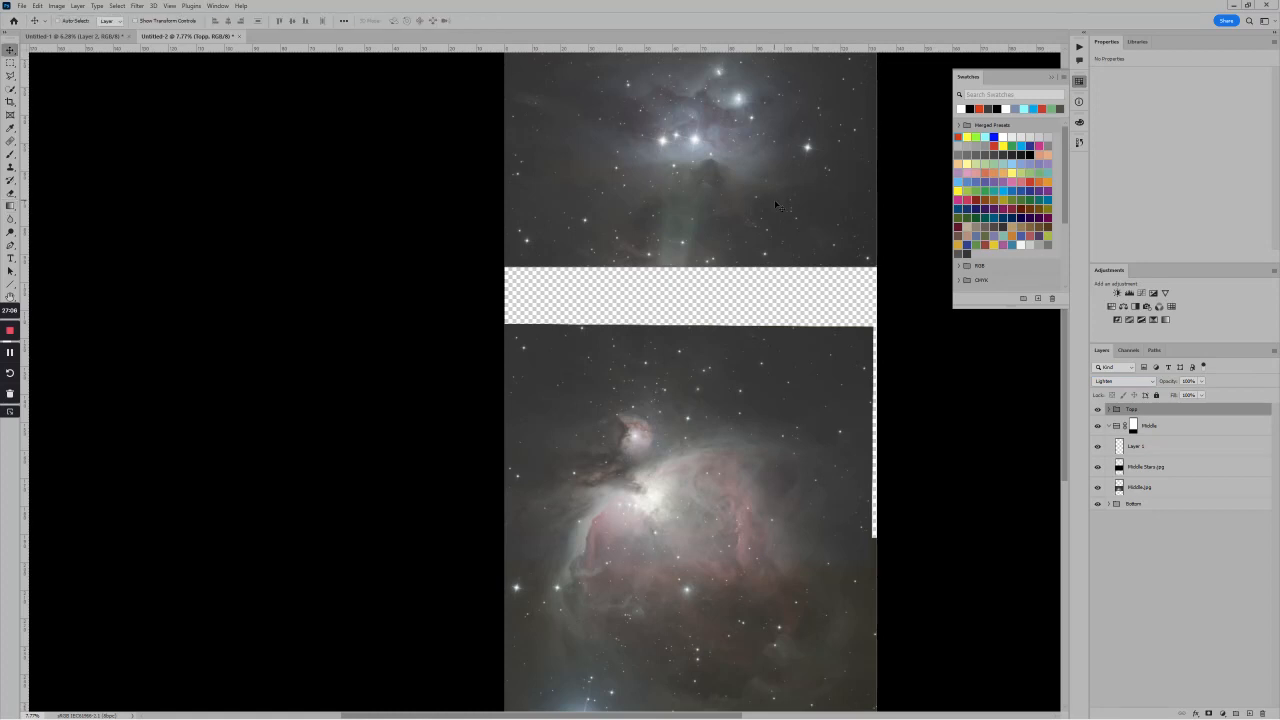
{"action": "left_click_drag", "start_coordinate": [774, 199], "coordinate": [771, 308]}
{"action": "scroll", "coordinate": [970, 384], "scroll_direction": "up", "scroll_amount": 3}
{"action": "left_click_drag", "start_coordinate": [889, 378], "coordinate": [797, 386]}
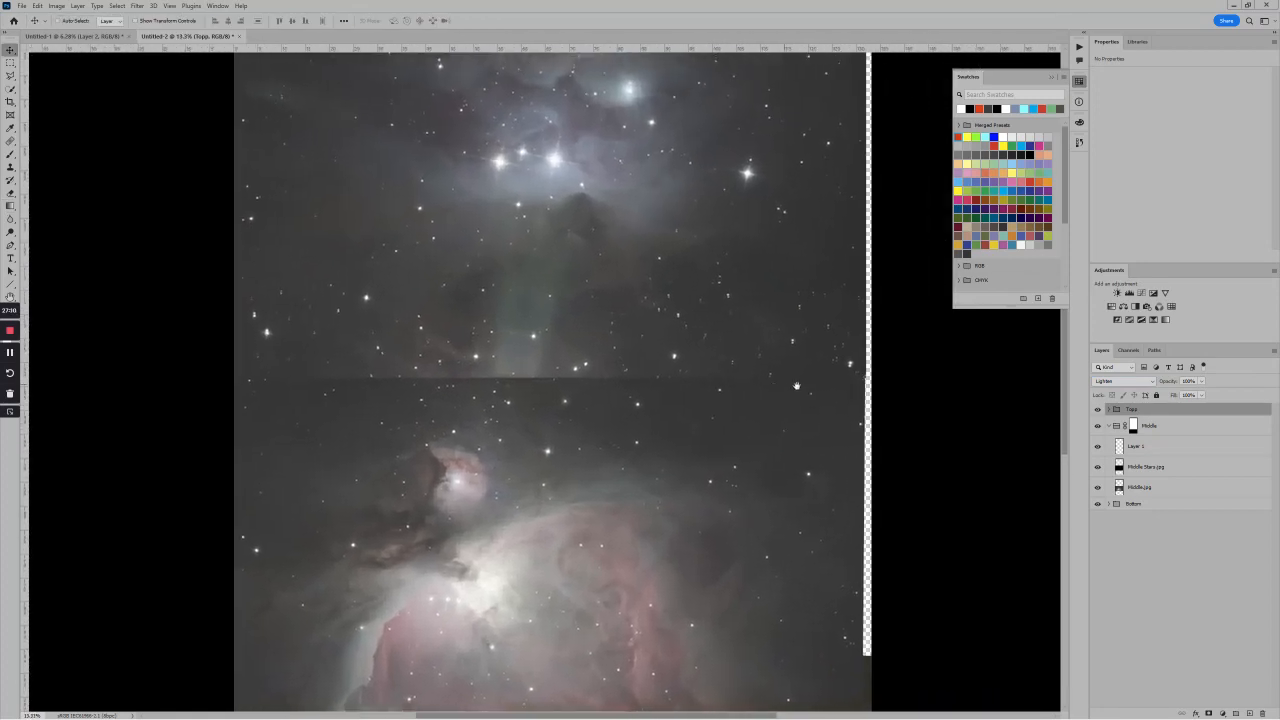
{"action": "scroll", "coordinate": [801, 352], "scroll_direction": "up", "scroll_amount": 2}
{"action": "left_click_drag", "start_coordinate": [773, 313], "coordinate": [775, 317]}
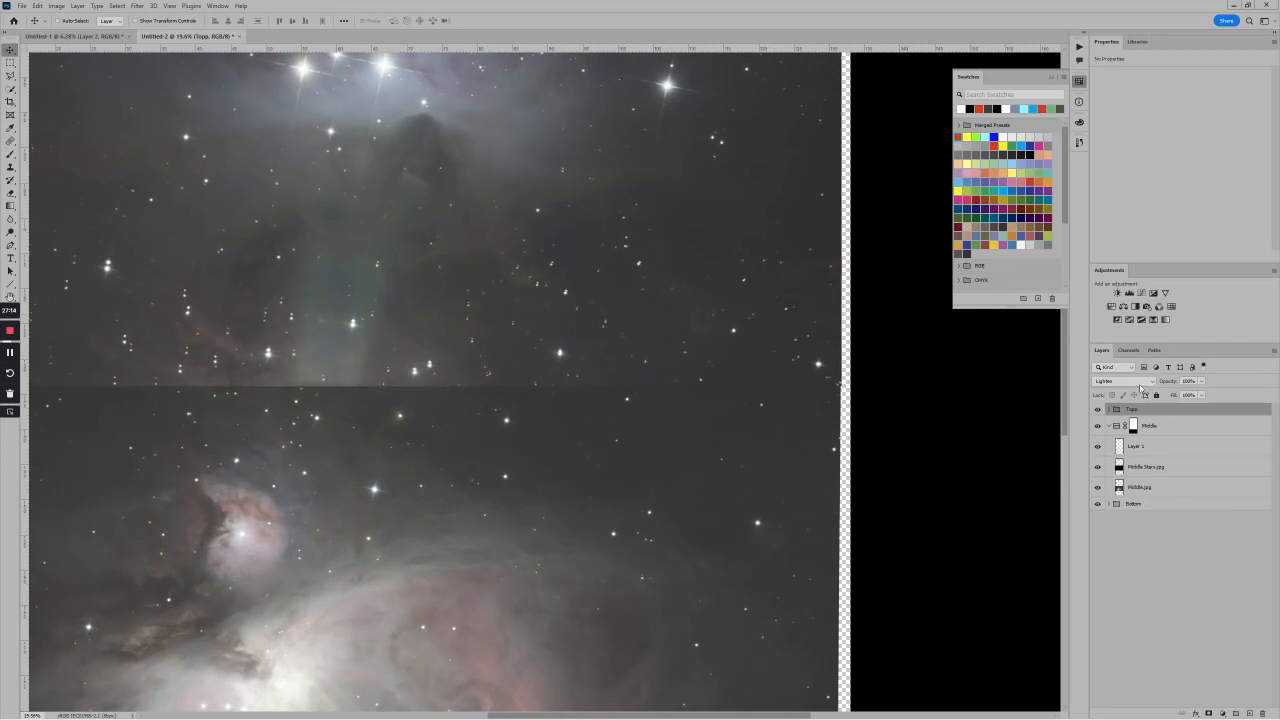
Set the Topp group's blend mode to Difference and nudge the group slightly to align the stars in the overlap.
{"action": "left_click", "coordinate": [1140, 381]}
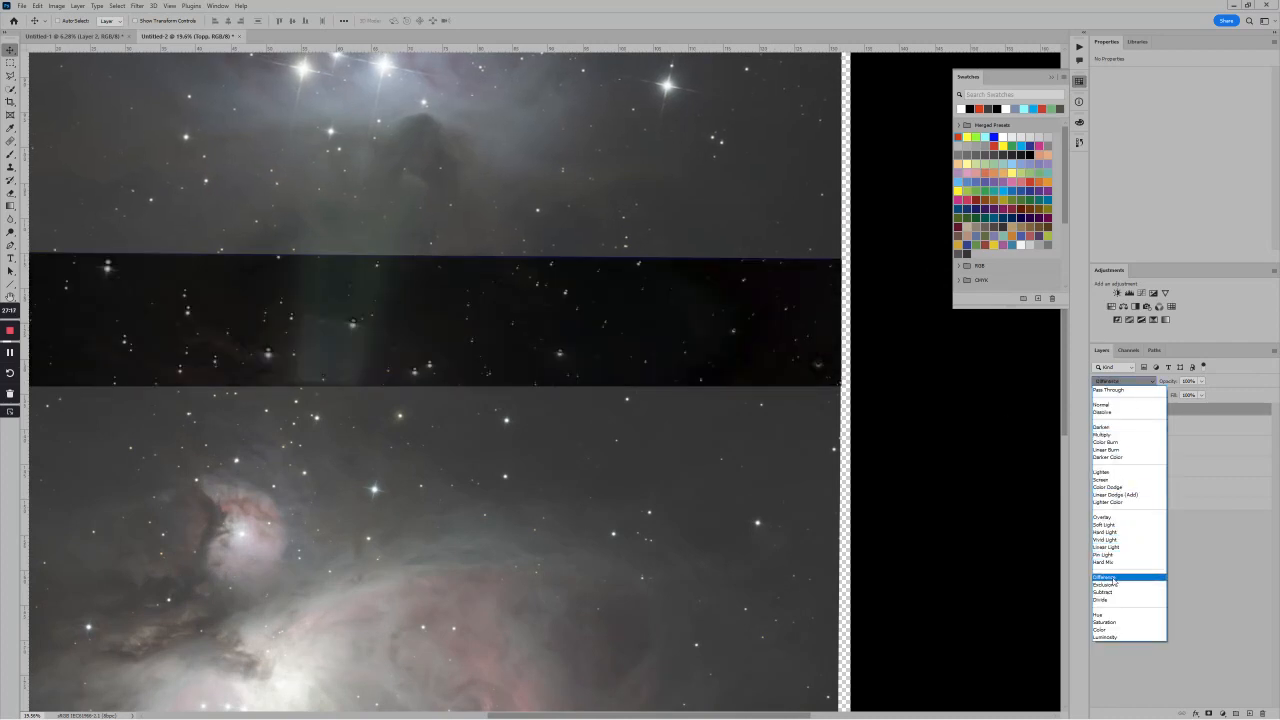
{"action": "left_click", "coordinate": [1112, 578]}
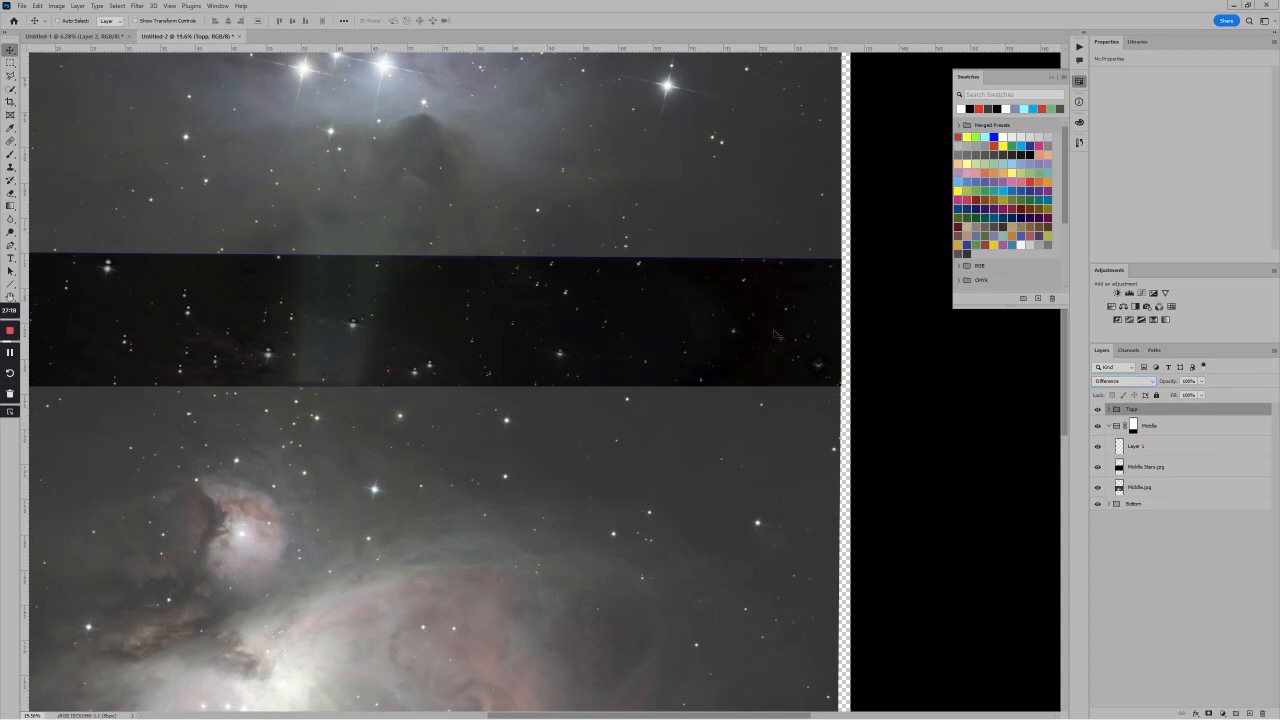
{"action": "left_click_drag", "start_coordinate": [774, 334], "coordinate": [775, 334]}
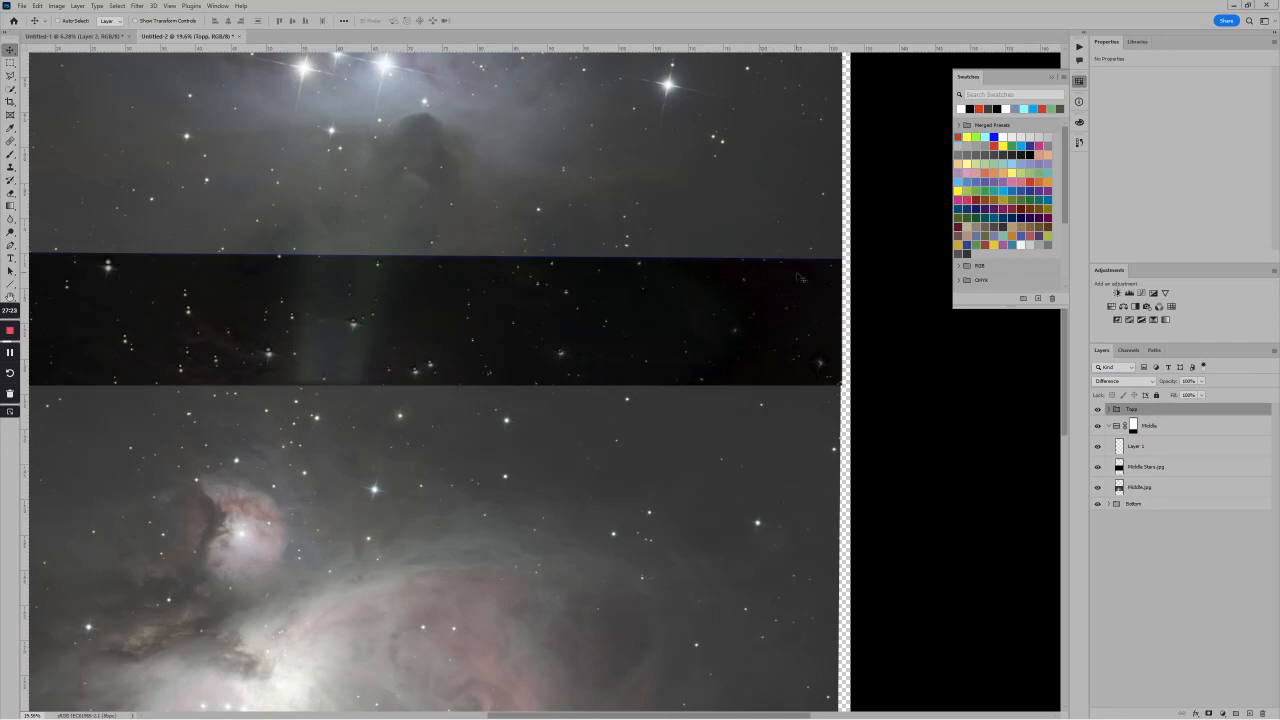
Free Transform the Topp group, moving the pivot to the right end of the overlap and rotating the group 0.49°.
{"action": "key", "text": "ctrl+t"}
{"action": "key", "text": "ctrl+0"}
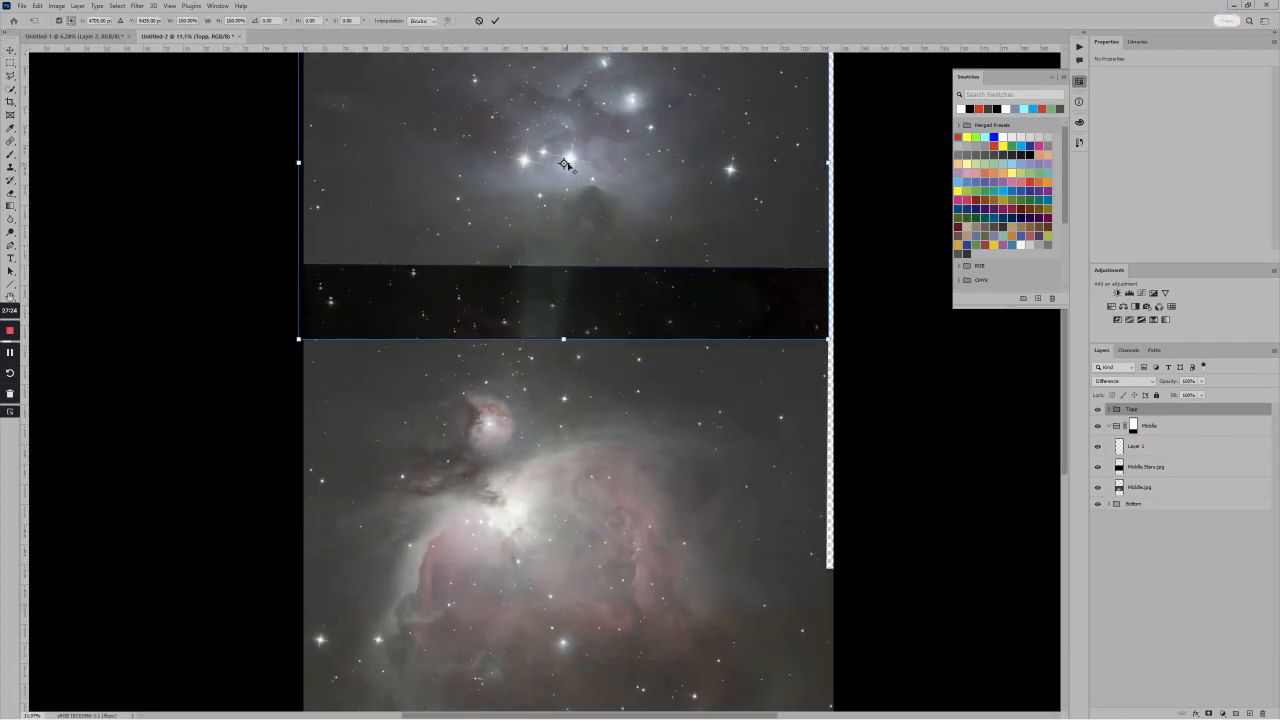
{"action": "left_click_drag", "start_coordinate": [565, 163], "coordinate": [813, 327]}
{"action": "scroll", "coordinate": [278, 288], "scroll_direction": "up", "scroll_amount": 4}
{"action": "left_click_drag", "start_coordinate": [125, 195], "coordinate": [124, 187]}
{"action": "scroll", "coordinate": [425, 344], "scroll_direction": "up", "scroll_amount": 4}
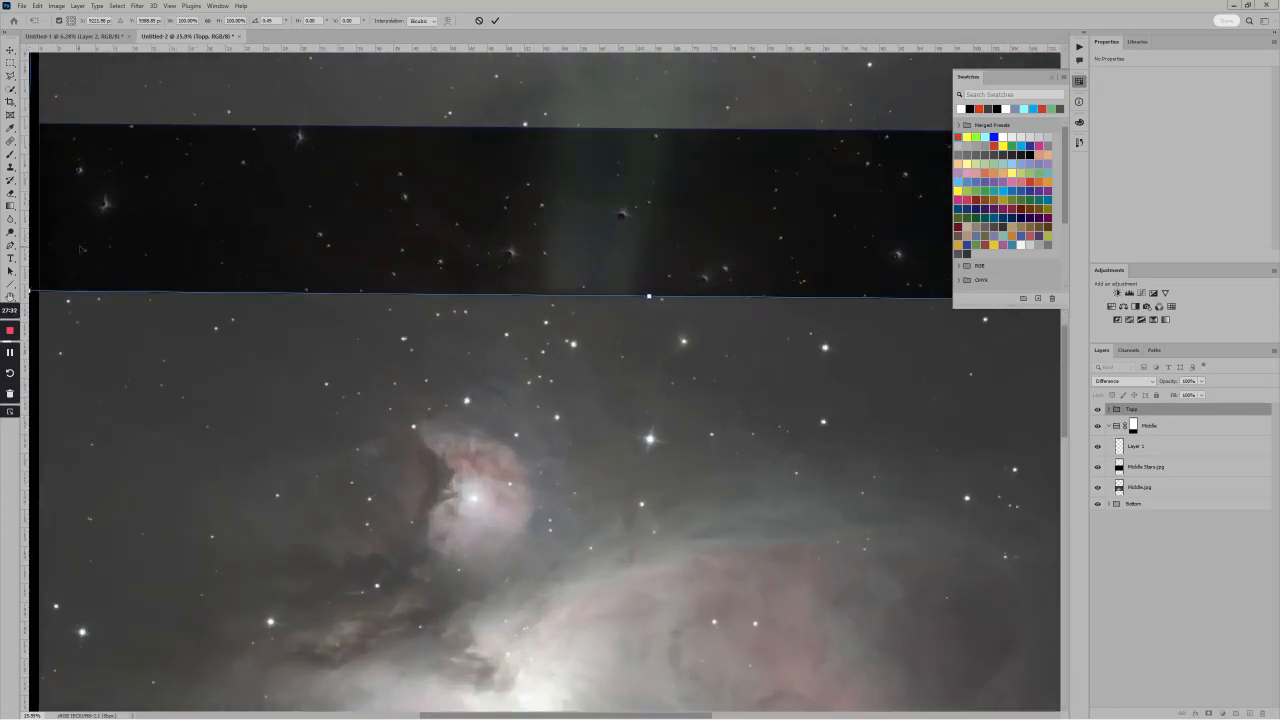
{"action": "left_click_drag", "start_coordinate": [217, 237], "coordinate": [462, 295]}
{"action": "scroll", "coordinate": [421, 297], "scroll_direction": "up", "scroll_amount": 1}
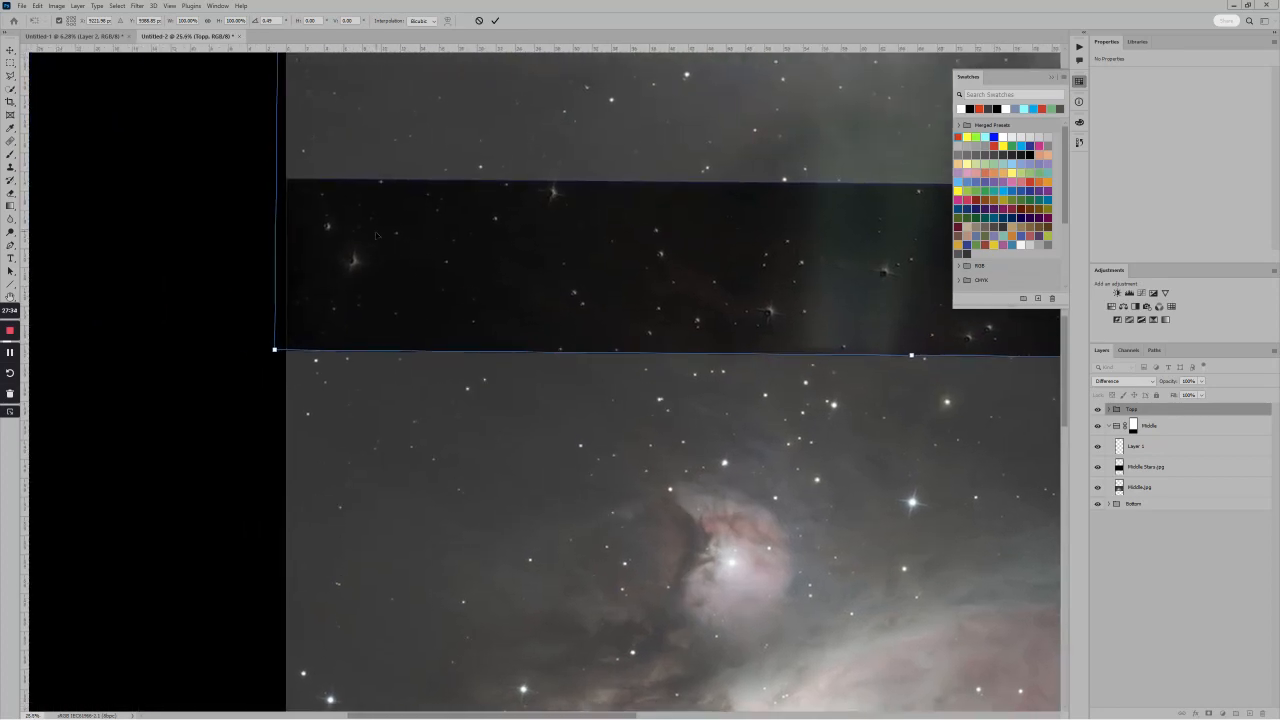
{"action": "scroll", "coordinate": [376, 235], "scroll_direction": "up", "scroll_amount": 3}
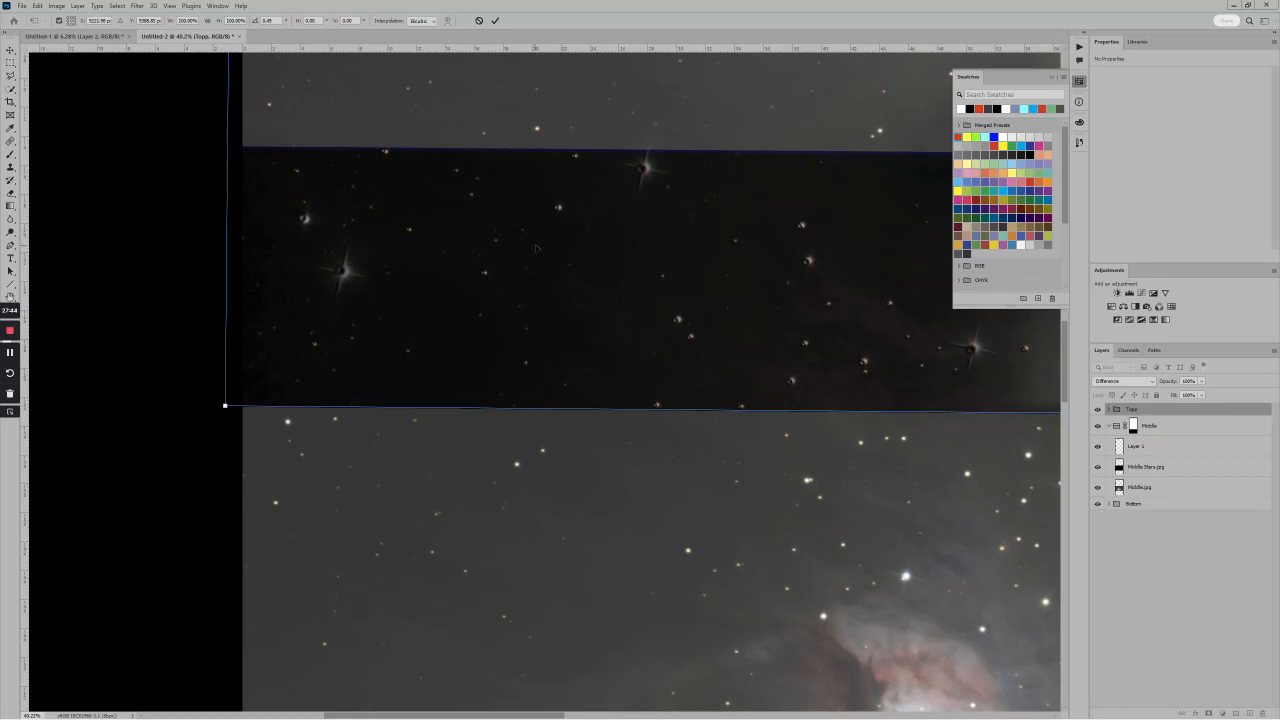
Fine-tune the Topp group's position and set its rotation to 0.41° to align the overlapping stars, and apply the transform.
{"action": "scroll", "coordinate": [655, 303], "scroll_direction": "down", "scroll_amount": 5}
{"action": "left_click_drag", "start_coordinate": [714, 286], "coordinate": [212, 317]}
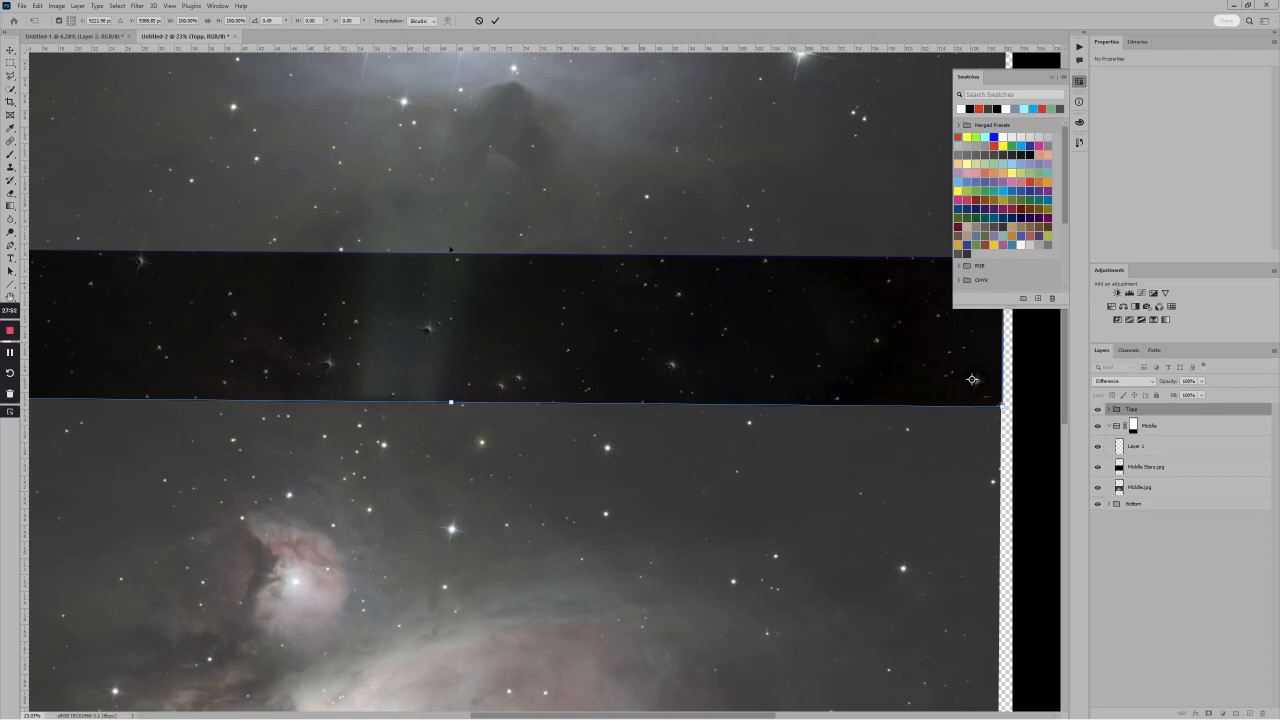
{"action": "scroll", "coordinate": [450, 249], "scroll_direction": "down", "scroll_amount": 2}
{"action": "left_click_drag", "start_coordinate": [401, 284], "coordinate": [801, 324]}
{"action": "scroll", "coordinate": [500, 367], "scroll_direction": "up", "scroll_amount": 4}
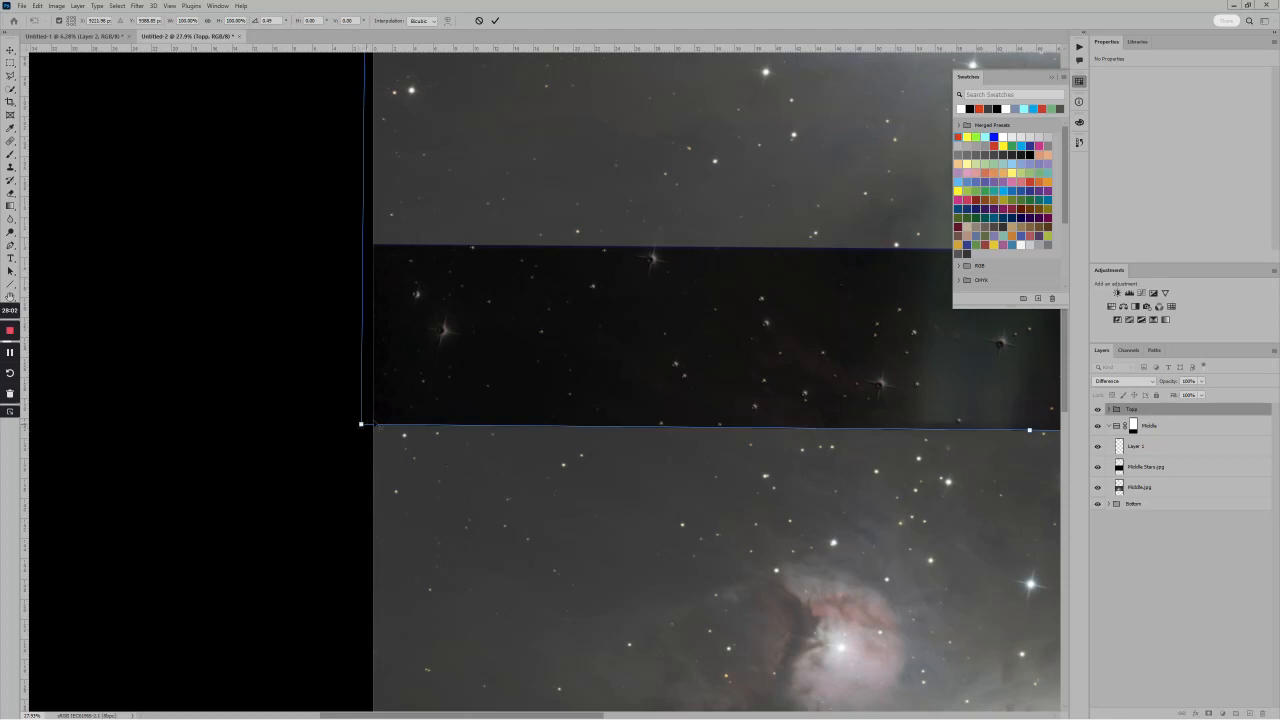
{"action": "left_click_drag", "start_coordinate": [360, 424], "coordinate": [360, 424]}
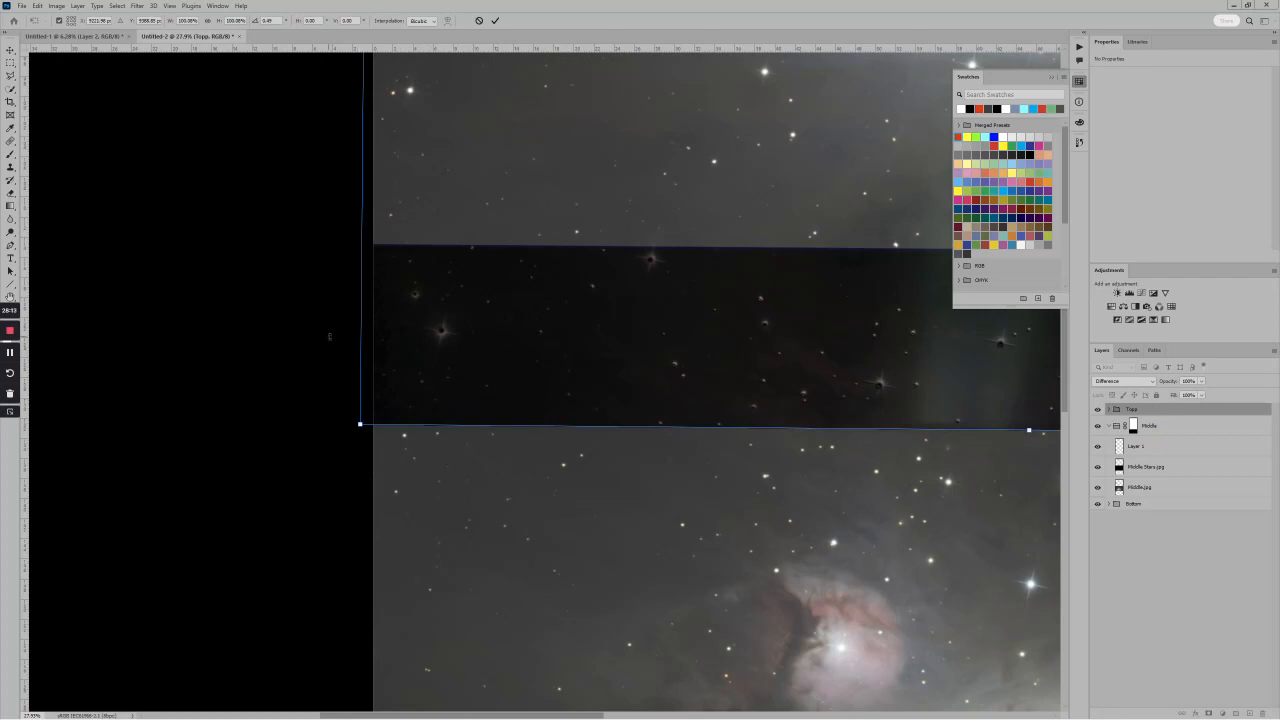
{"action": "left_click_drag", "start_coordinate": [331, 338], "coordinate": [331, 338]}
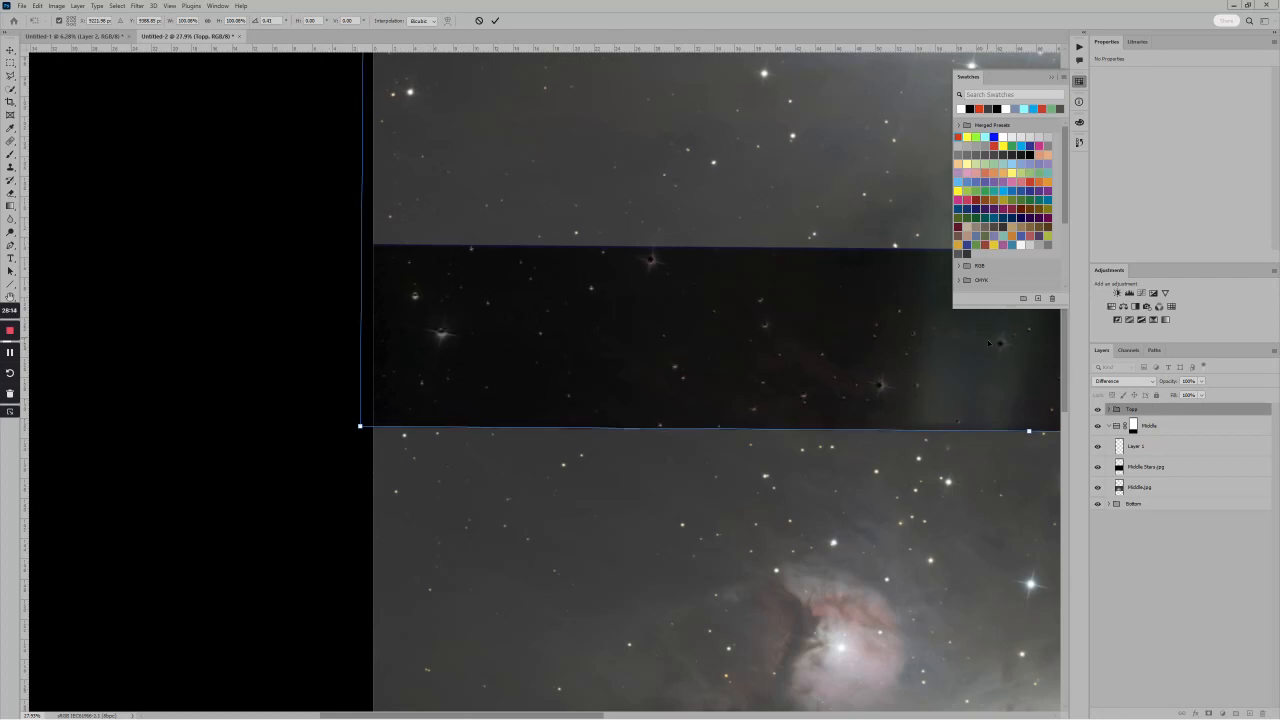
{"action": "left_click", "coordinate": [493, 22]}
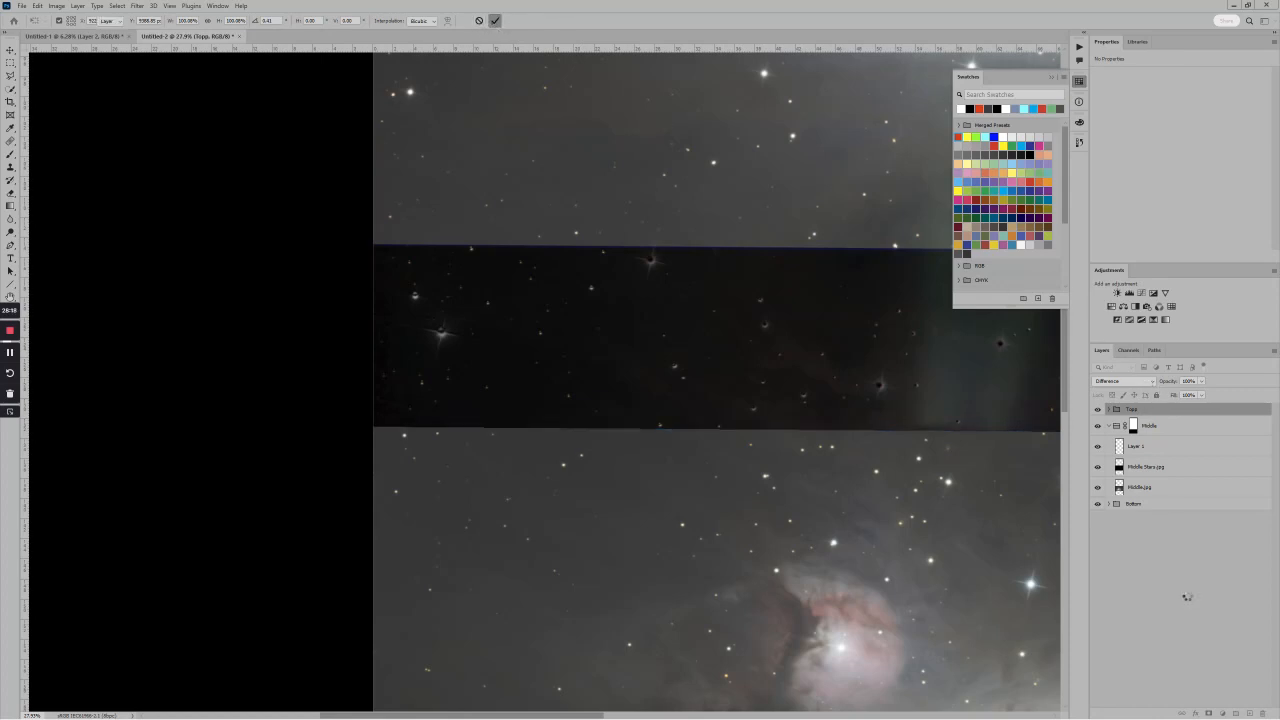
Set the Topp group's blend mode to Normal.
{"action": "left_click", "coordinate": [1124, 381]}
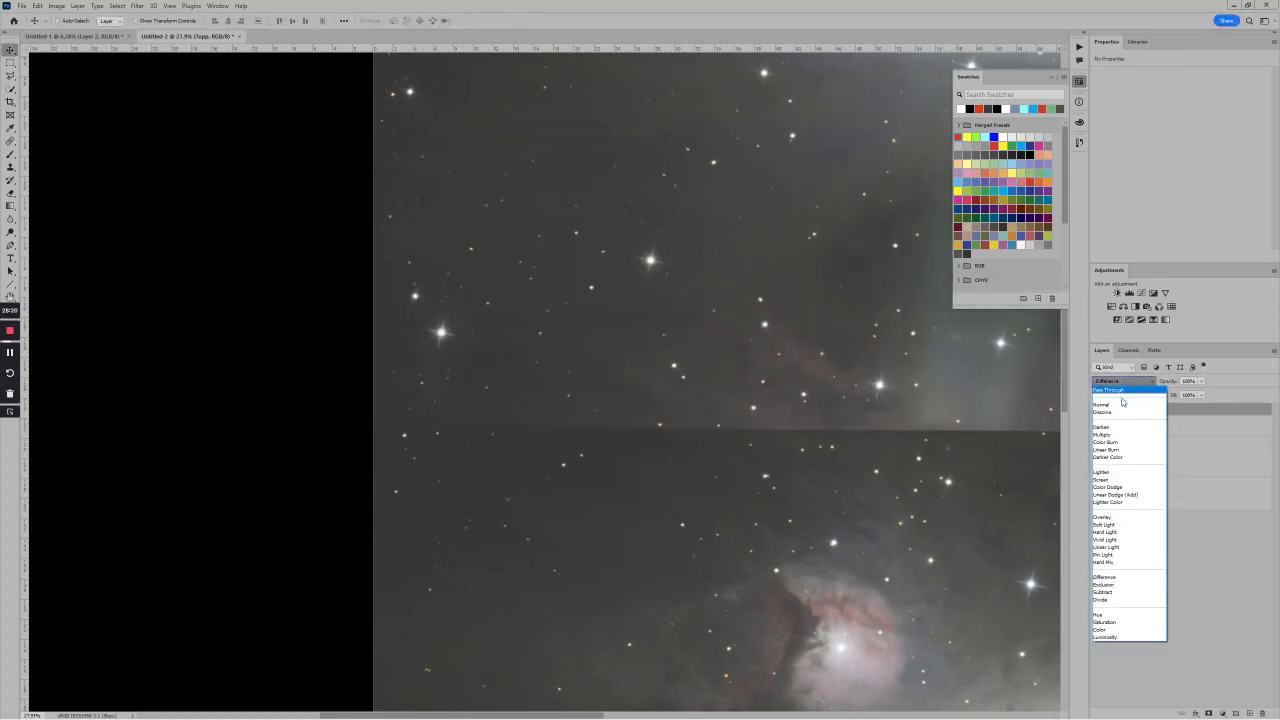
{"action": "left_click", "coordinate": [1117, 408]}
{"action": "scroll", "coordinate": [916, 411], "scroll_direction": "down", "scroll_amount": 6}
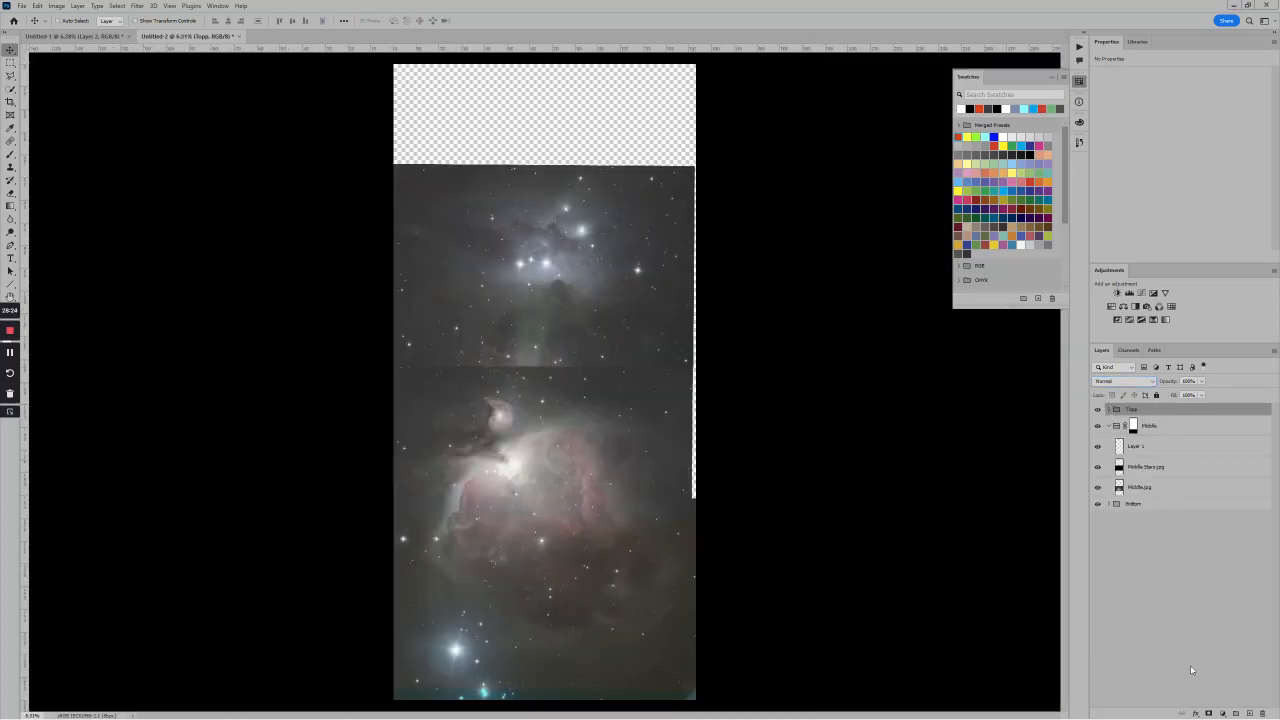
Add a layer mask to the Topp group and draw a short vertical black-to-transparent gradient fading its lower edge into the Middle panel.
{"action": "left_click", "coordinate": [1209, 713]}
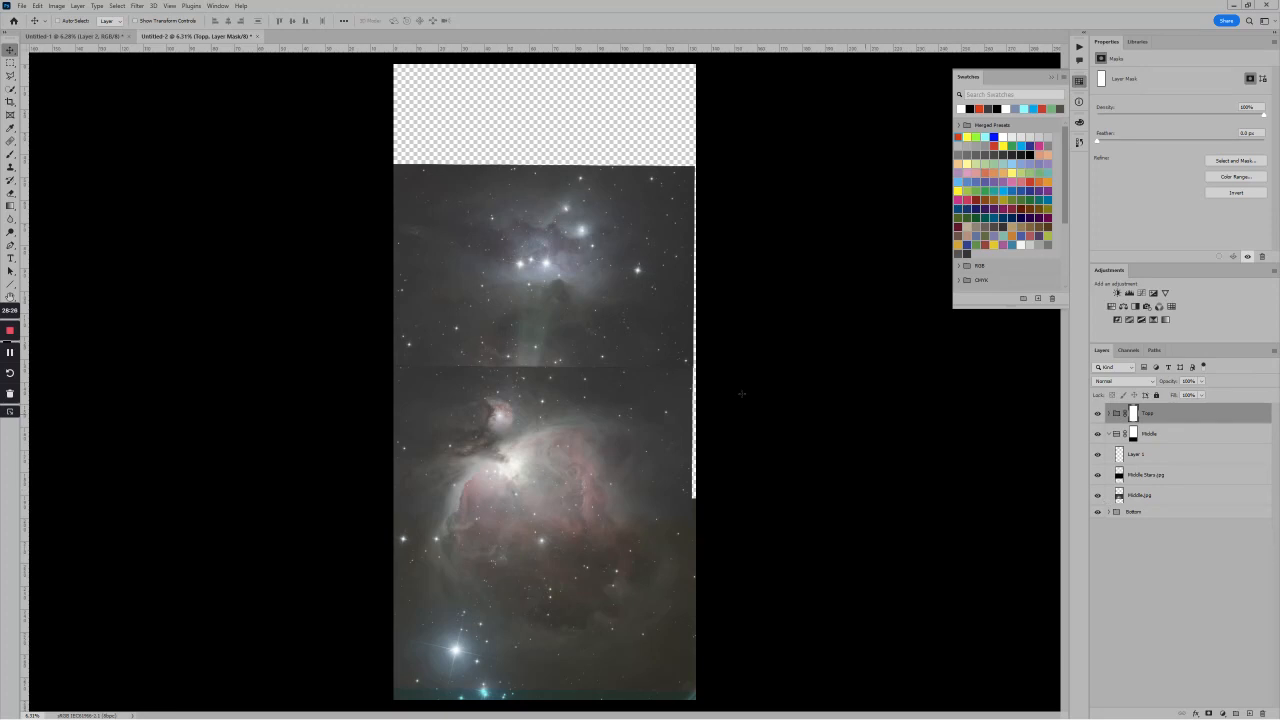
{"action": "key", "text": "g"}
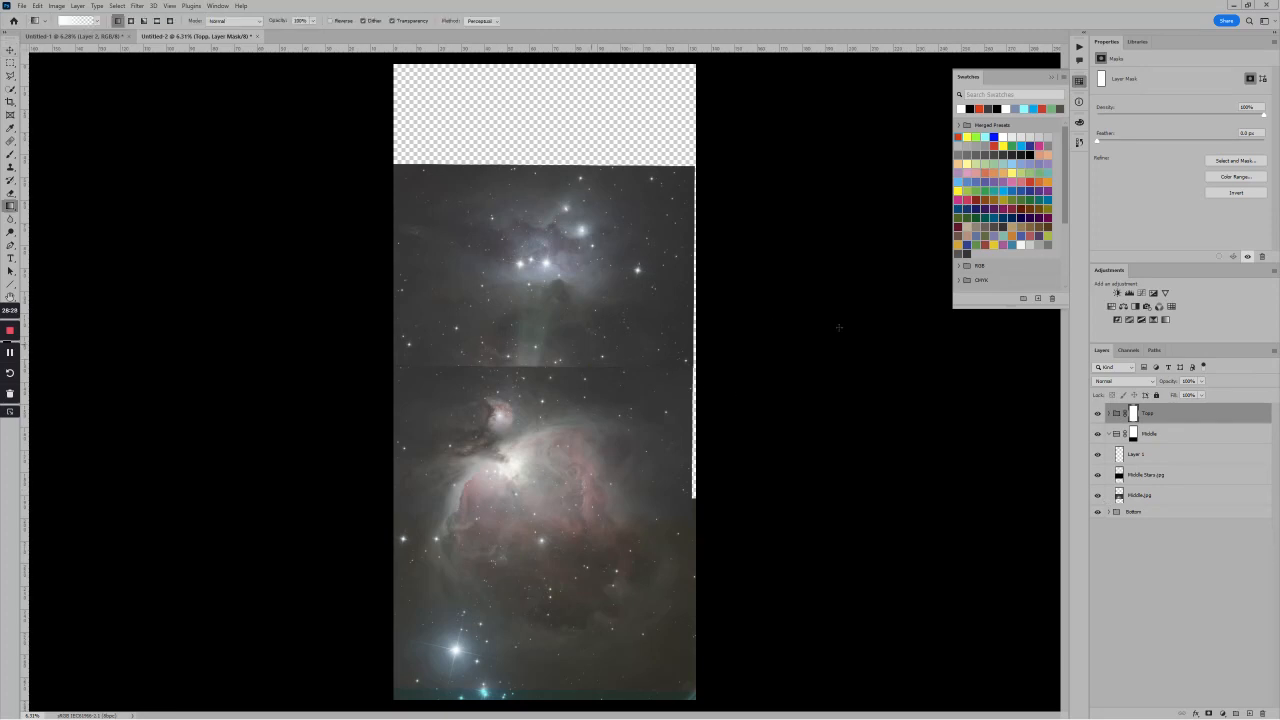
{"action": "key", "text": "x"}
{"action": "left_click_drag", "start_coordinate": [845, 354], "coordinate": [848, 325]}
{"action": "scroll", "coordinate": [1039, 462], "scroll_direction": "up", "scroll_amount": 1}
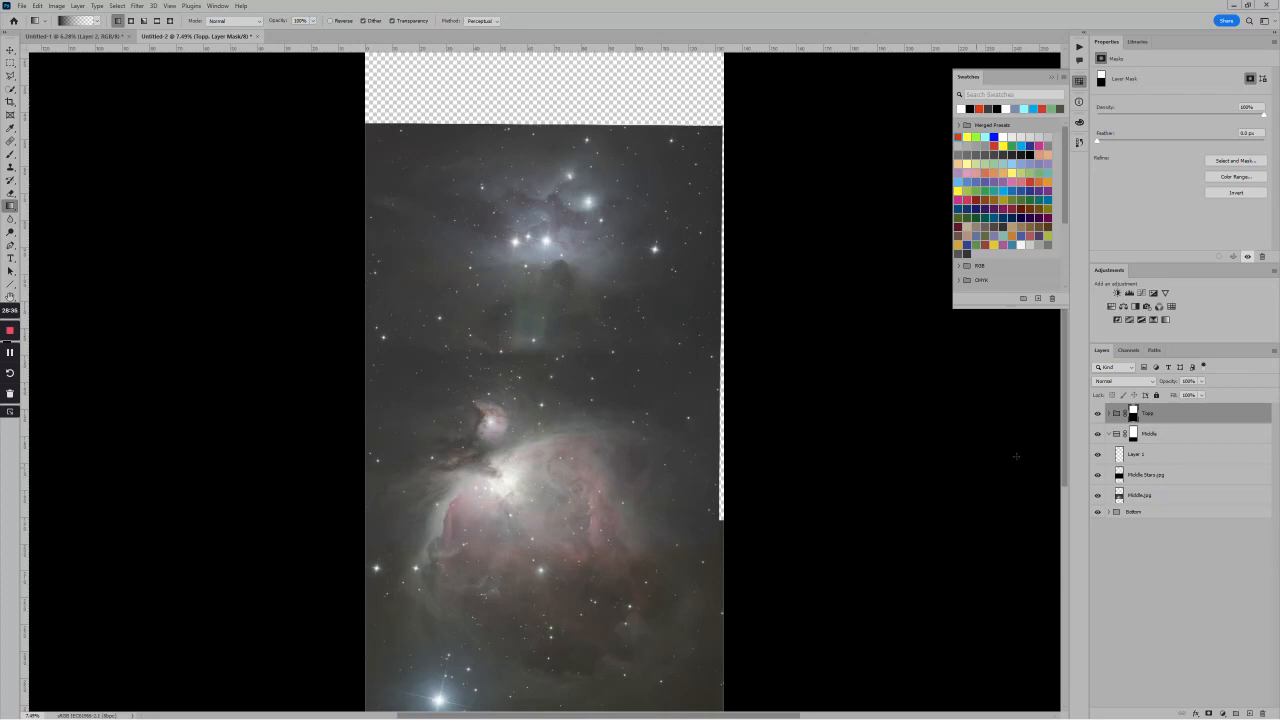
Add a new layer above Top Stars.jpg inside the Topp group and set its blend mode to Soft Light.
{"action": "left_click", "coordinate": [1108, 414]}
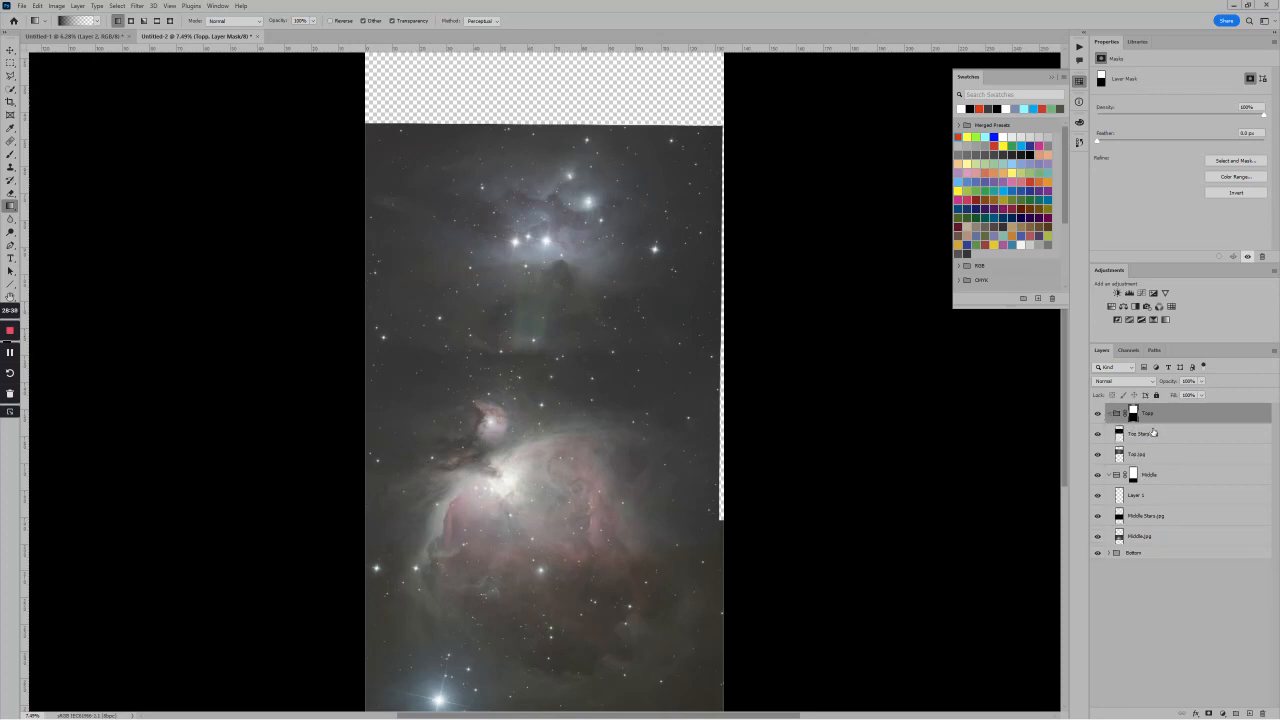
{"action": "left_click", "coordinate": [1156, 434]}
{"action": "left_click", "coordinate": [1248, 713]}
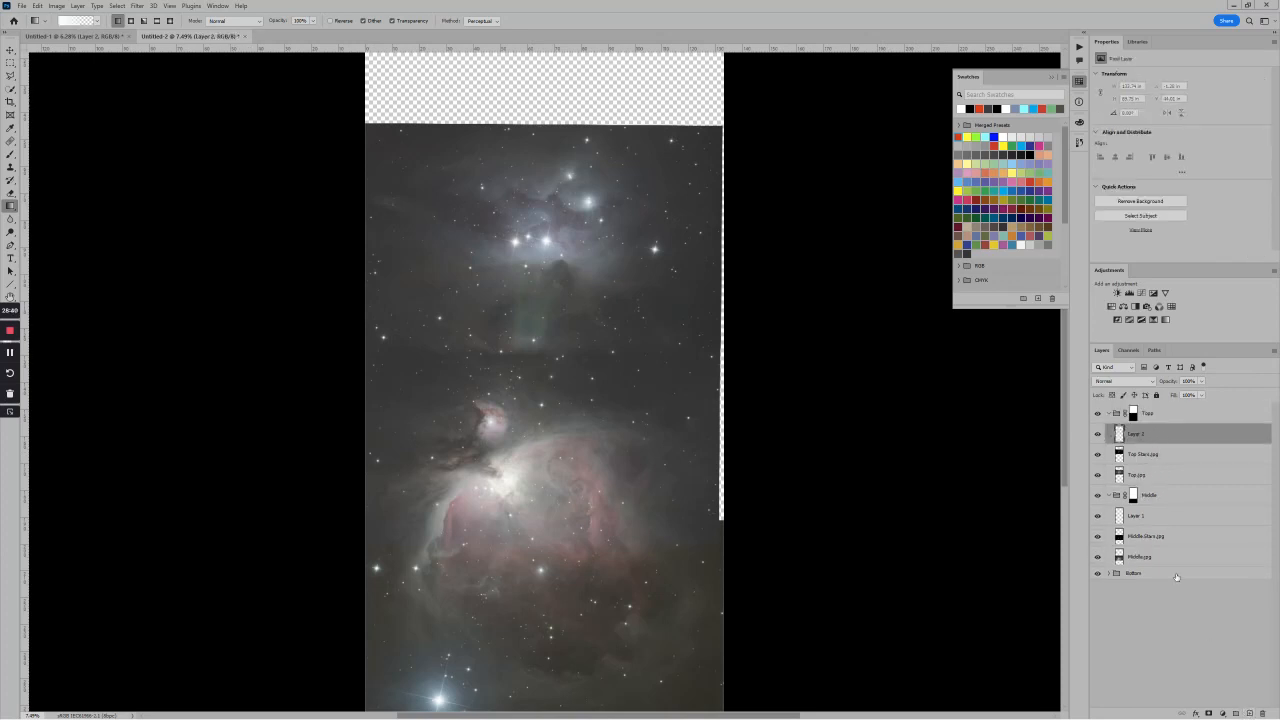
{"action": "left_click", "coordinate": [1123, 381]}
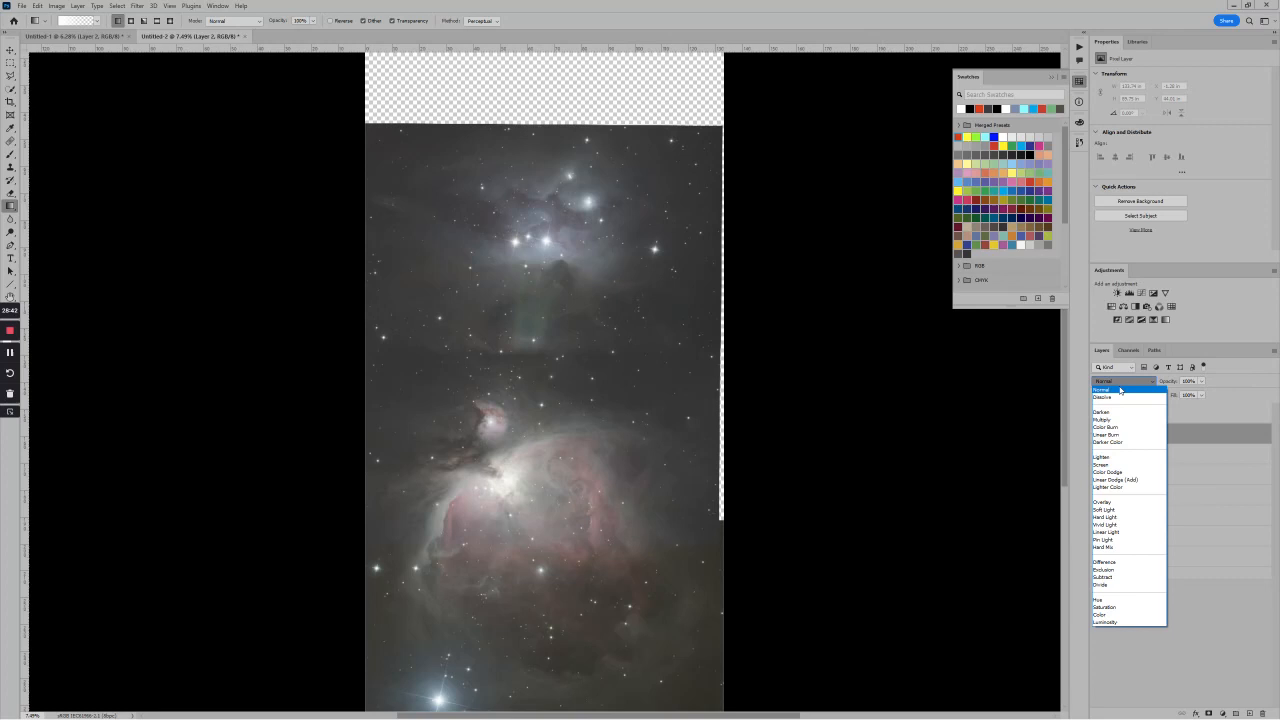
{"action": "left_click", "coordinate": [1114, 511]}
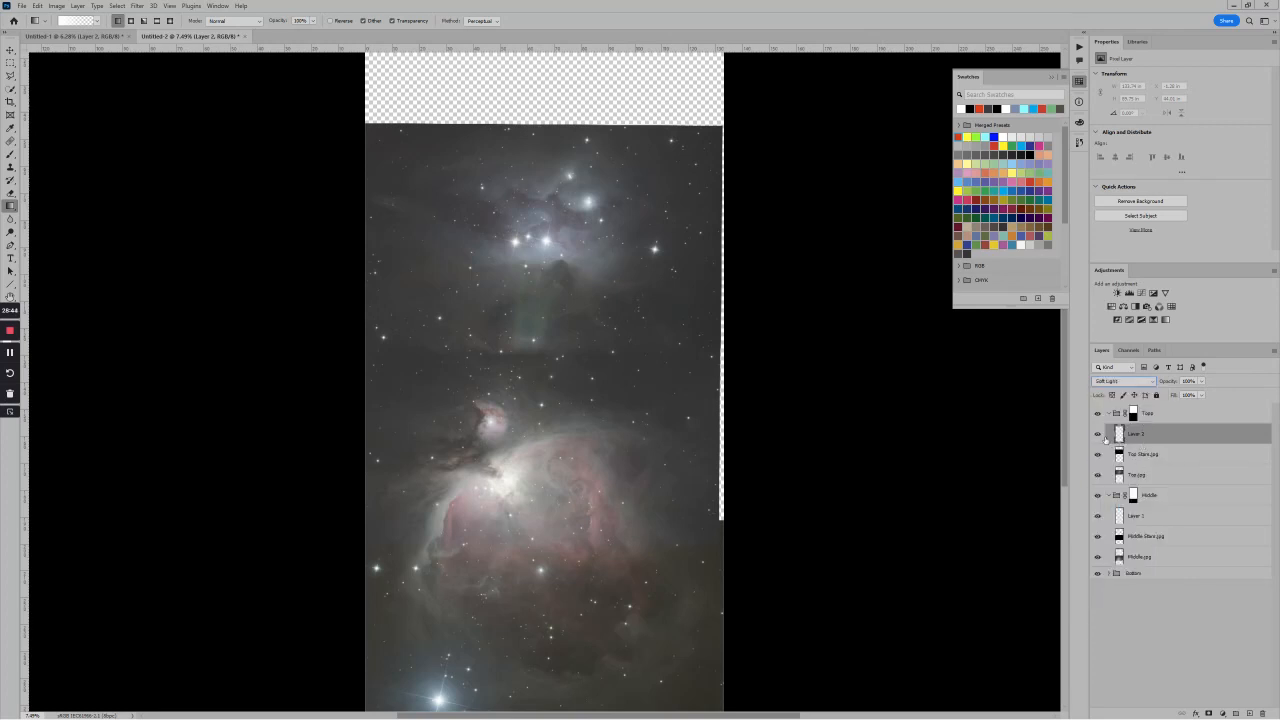
Paint low-opacity brush strokes of varying size on the Topp group's Soft Light layer to even out the green patch and seam above the Orion Nebula.
{"action": "key", "text": "b"}
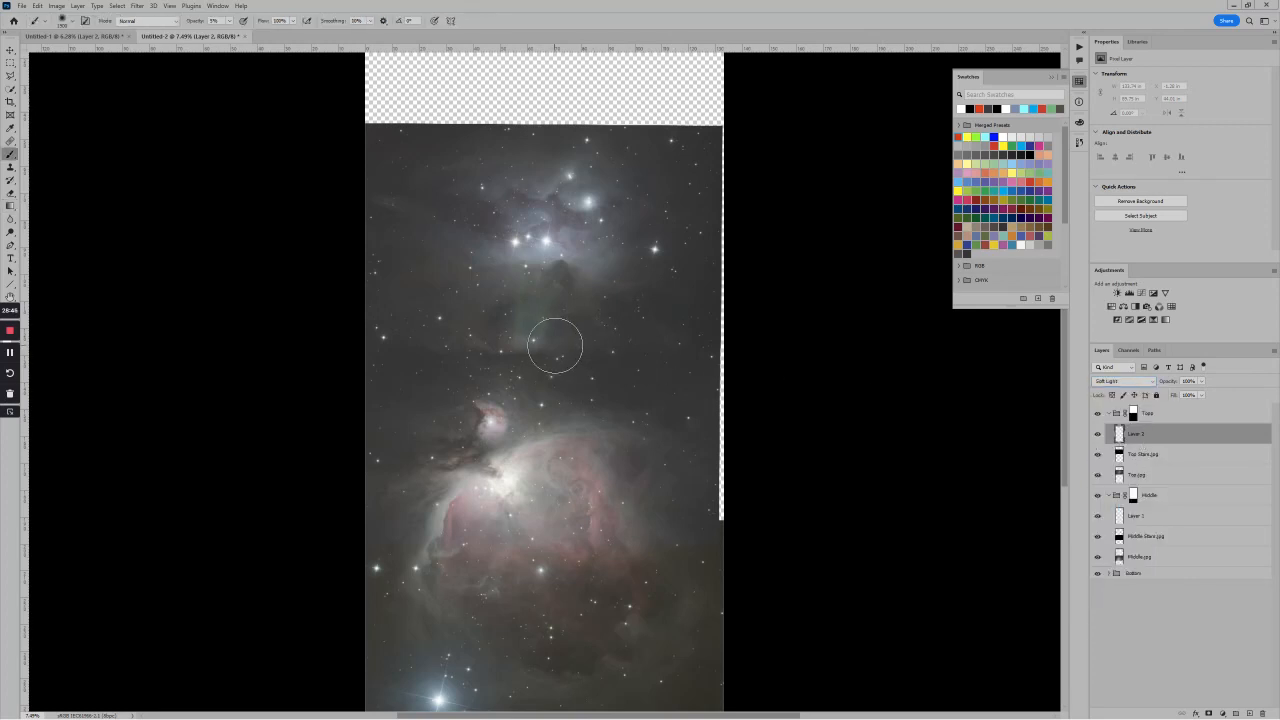
{"action": "mouse_move", "coordinate": [579, 336]}
{"action": "left_mouse_down"}
{"action": "mouse_move", "coordinate": [476, 334]}
{"action": "mouse_move", "coordinate": [533, 327]}
{"action": "mouse_move", "coordinate": [533, 314]}
{"action": "mouse_move", "coordinate": [520, 345]}
{"action": "mouse_move", "coordinate": [529, 304]}
{"action": "mouse_move", "coordinate": [520, 349]}
{"action": "mouse_move", "coordinate": [520, 295]}
{"action": "left_mouse_up"}
{"action": "key", "text": "bracketleft"}
{"action": "key", "text": "bracketleft"}
{"action": "key", "text": "bracketleft"}
{"action": "key", "text": "bracketleft"}
{"action": "key", "text": "bracketleft"}
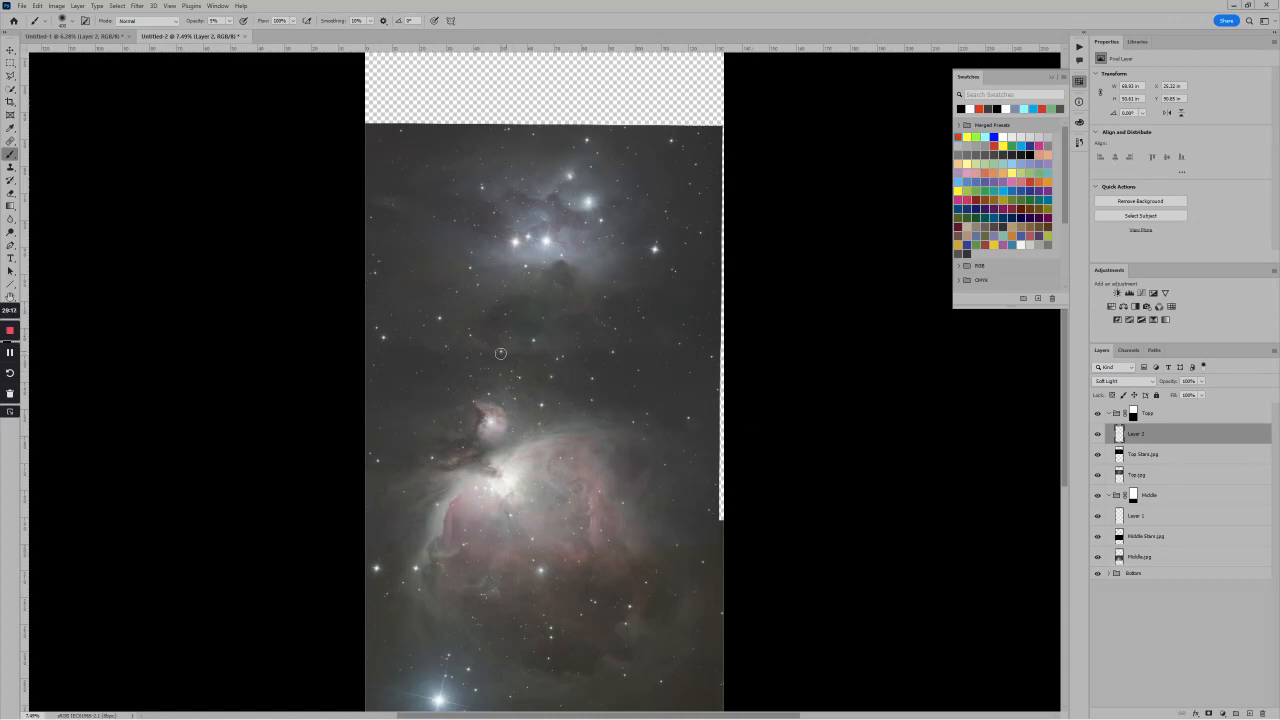
{"action": "key", "text": "]"}
{"action": "key", "text": "]"}
{"action": "key", "text": "]"}
{"action": "key", "text": "]"}
{"action": "mouse_move", "coordinate": [437, 345]}
{"action": "left_mouse_down"}
{"action": "mouse_move", "coordinate": [641, 346]}
{"action": "mouse_move", "coordinate": [432, 352]}
{"action": "mouse_move", "coordinate": [612, 340]}
{"action": "left_mouse_up"}
{"action": "key", "text": "]"}
{"action": "key", "text": "]"}
{"action": "scroll", "coordinate": [838, 464], "scroll_direction": "down", "scroll_amount": 3}
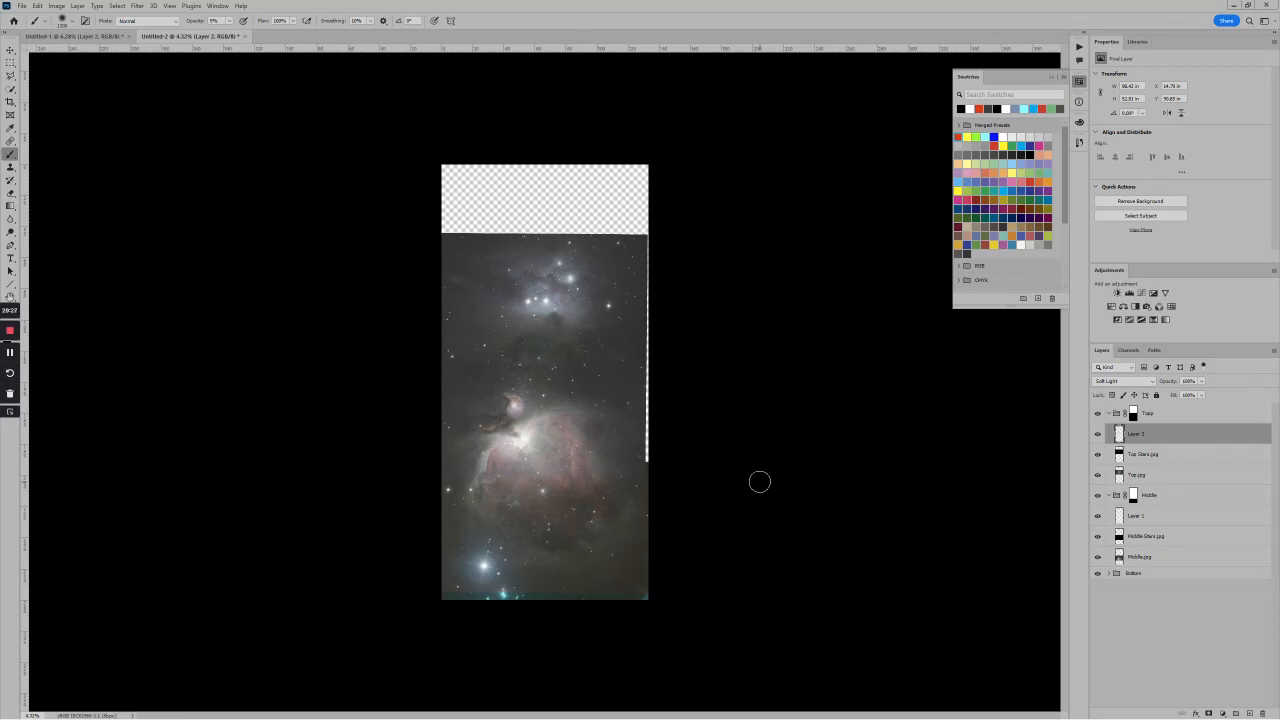
Collapse the Topp and Middle groups, add a Hue/Saturation adjustment layer above them and raise the saturation to about +26.
{"action": "left_click", "coordinate": [1108, 413]}
{"action": "left_click", "coordinate": [1108, 433]}
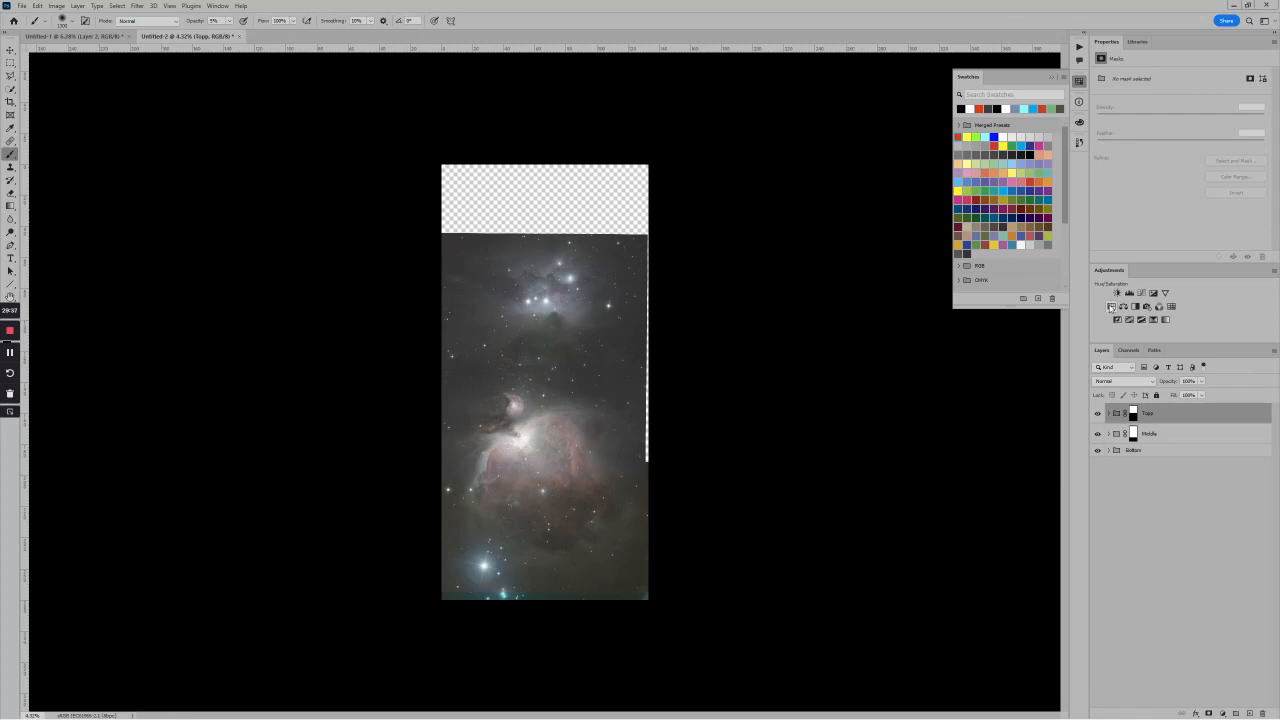
{"action": "left_click", "coordinate": [1110, 307]}
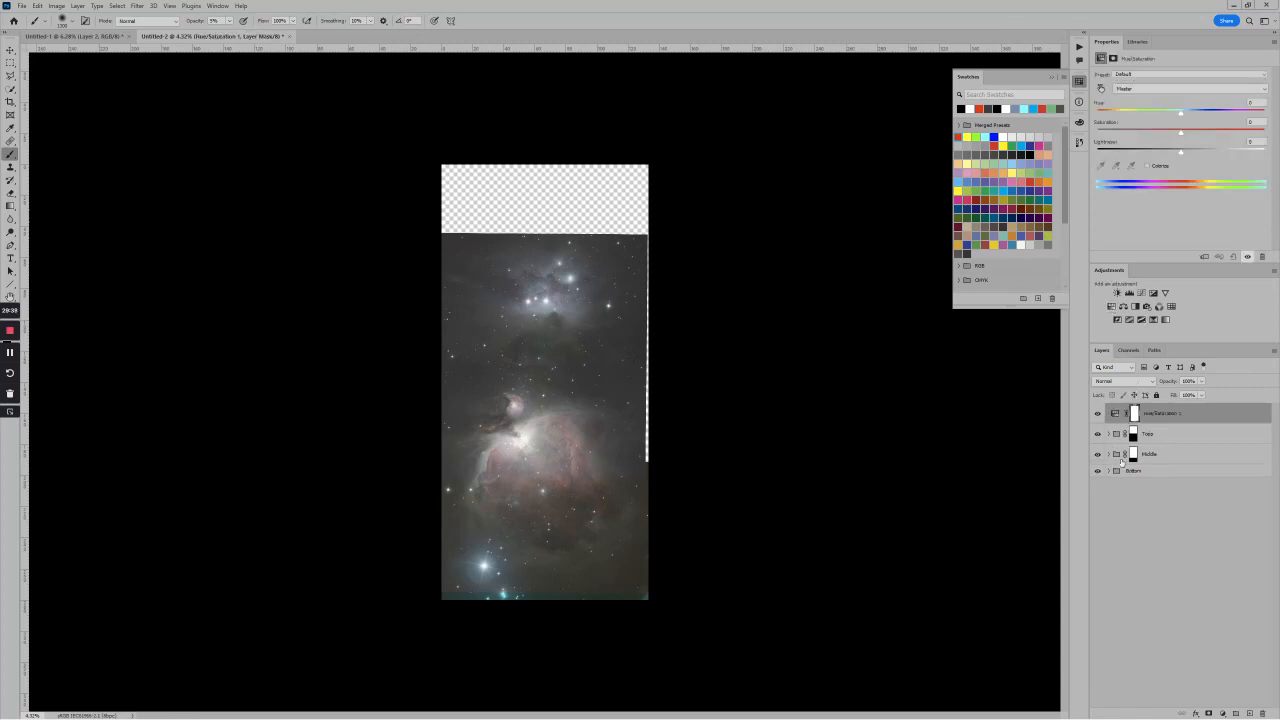
{"action": "mouse_move", "coordinate": [1179, 133]}
{"action": "left_mouse_down"}
{"action": "mouse_move", "coordinate": [1214, 132]}
{"action": "mouse_move", "coordinate": [1202, 133]}
{"action": "left_mouse_up"}
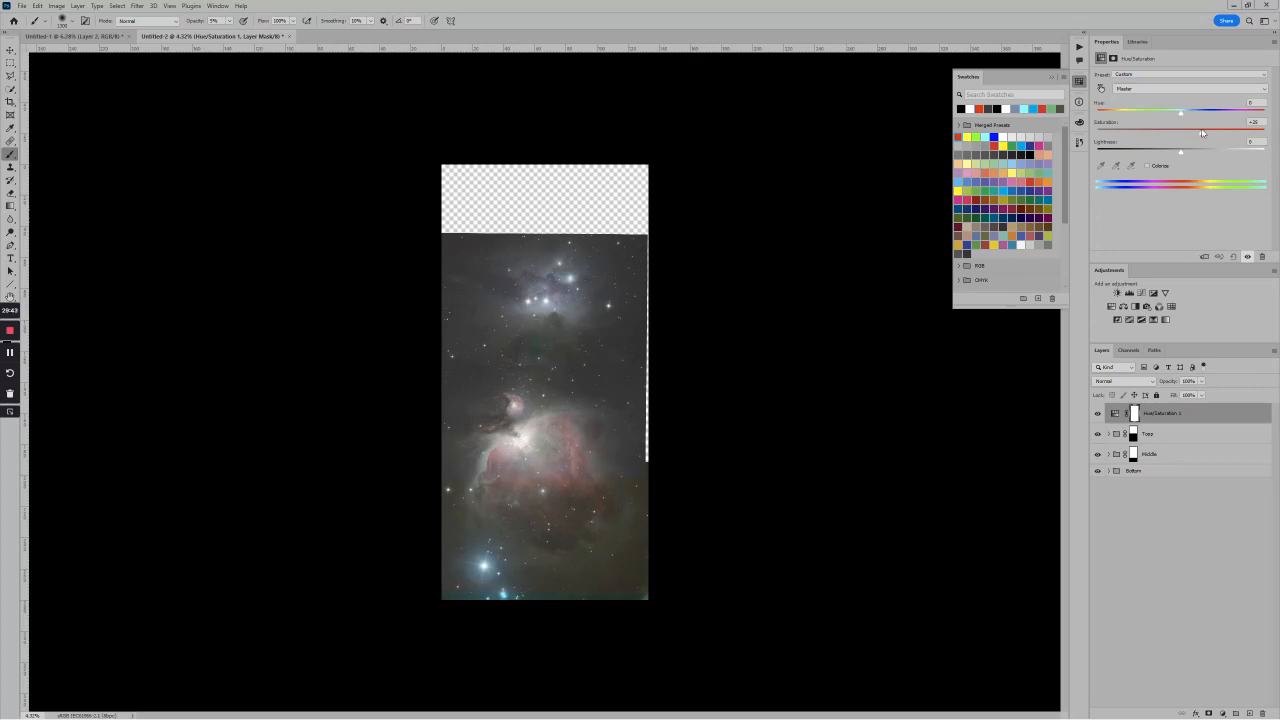
Add a Levels adjustment layer above Hue/Saturation and raise the shadow input level to about 22.
{"action": "left_click", "coordinate": [1129, 293]}
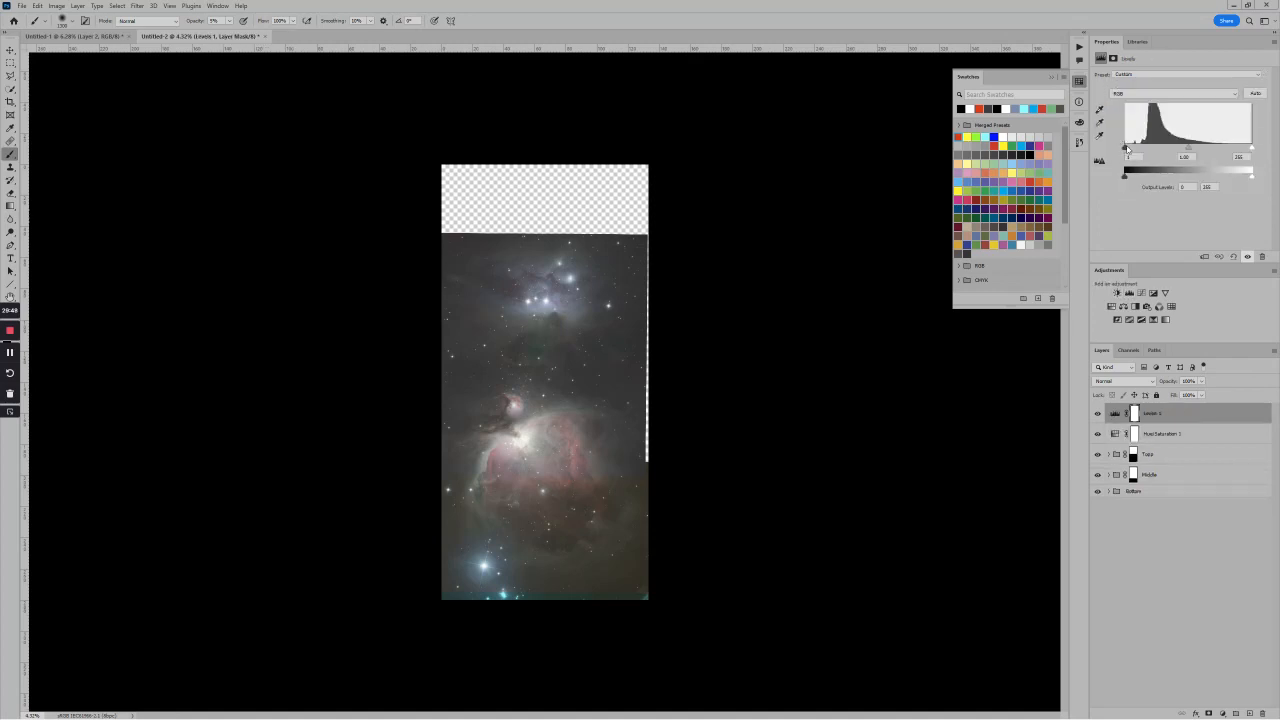
{"action": "mouse_move", "coordinate": [1127, 148]}
{"action": "left_mouse_down"}
{"action": "mouse_move", "coordinate": [1190, 150]}
{"action": "mouse_move", "coordinate": [1137, 150]}
{"action": "left_mouse_up"}
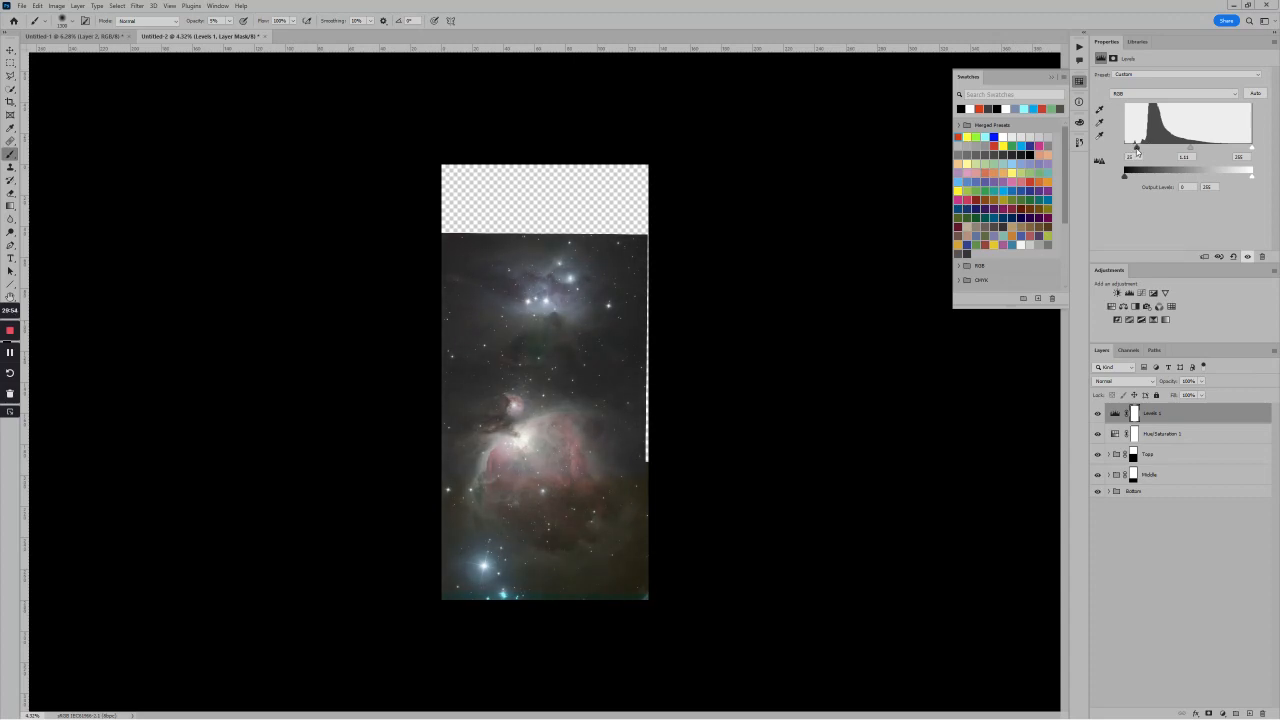
{"action": "scroll", "coordinate": [626, 414], "scroll_direction": "up", "scroll_amount": 2}
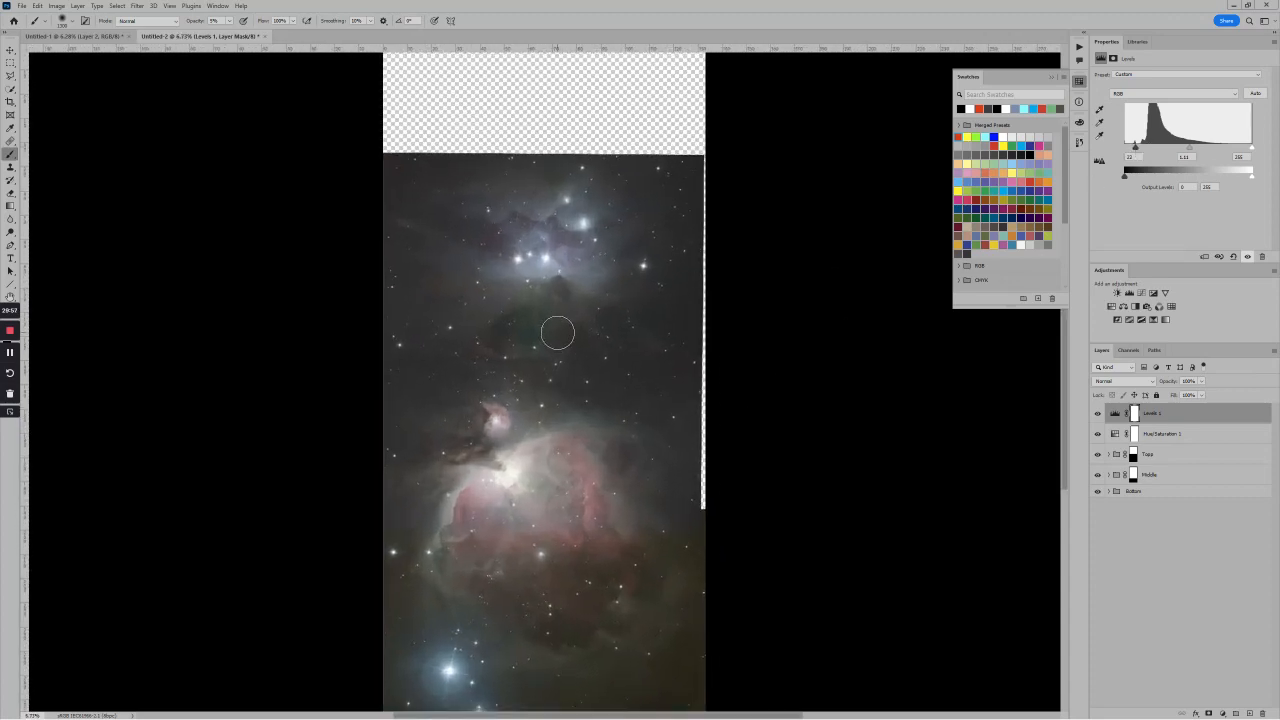
{"action": "scroll", "coordinate": [863, 323], "scroll_direction": "down", "scroll_amount": 1}
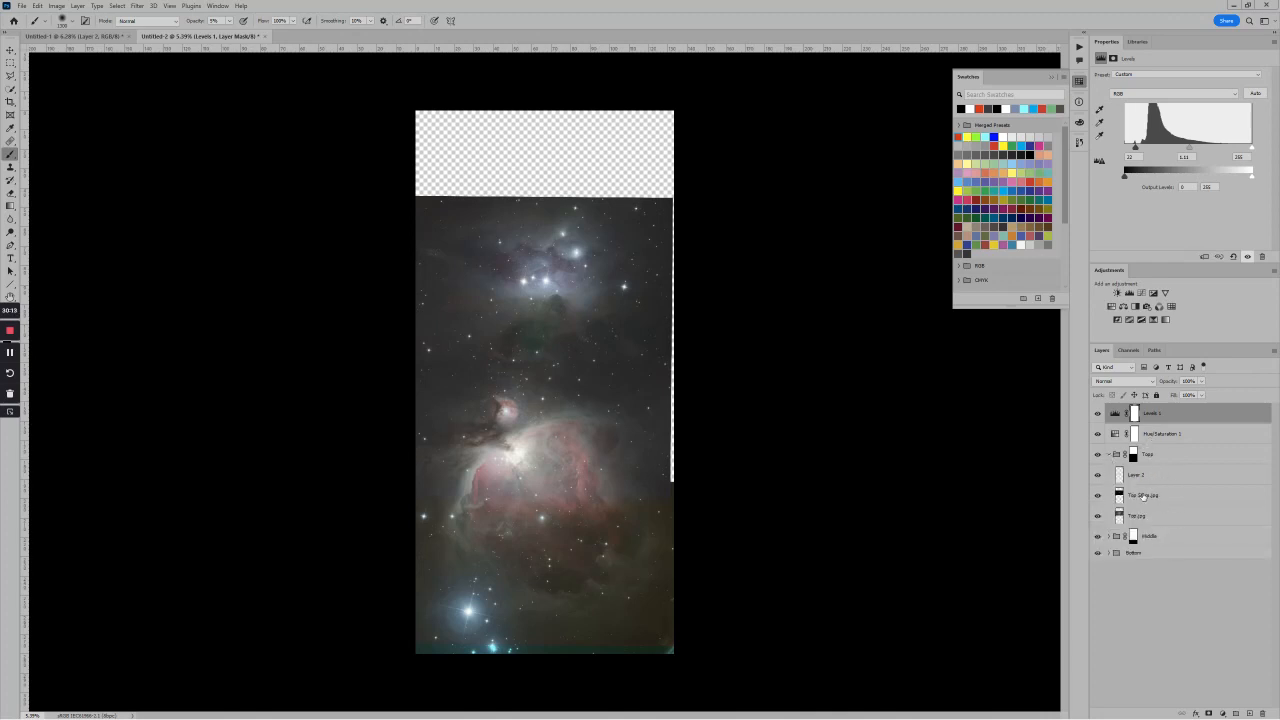
Move Top Stars.jpg, Middle Stars.jpg and Bottom Stars.jpg out of their groups and stack them in that order above the Levels layer.
{"action": "left_click", "coordinate": [1223, 494]}
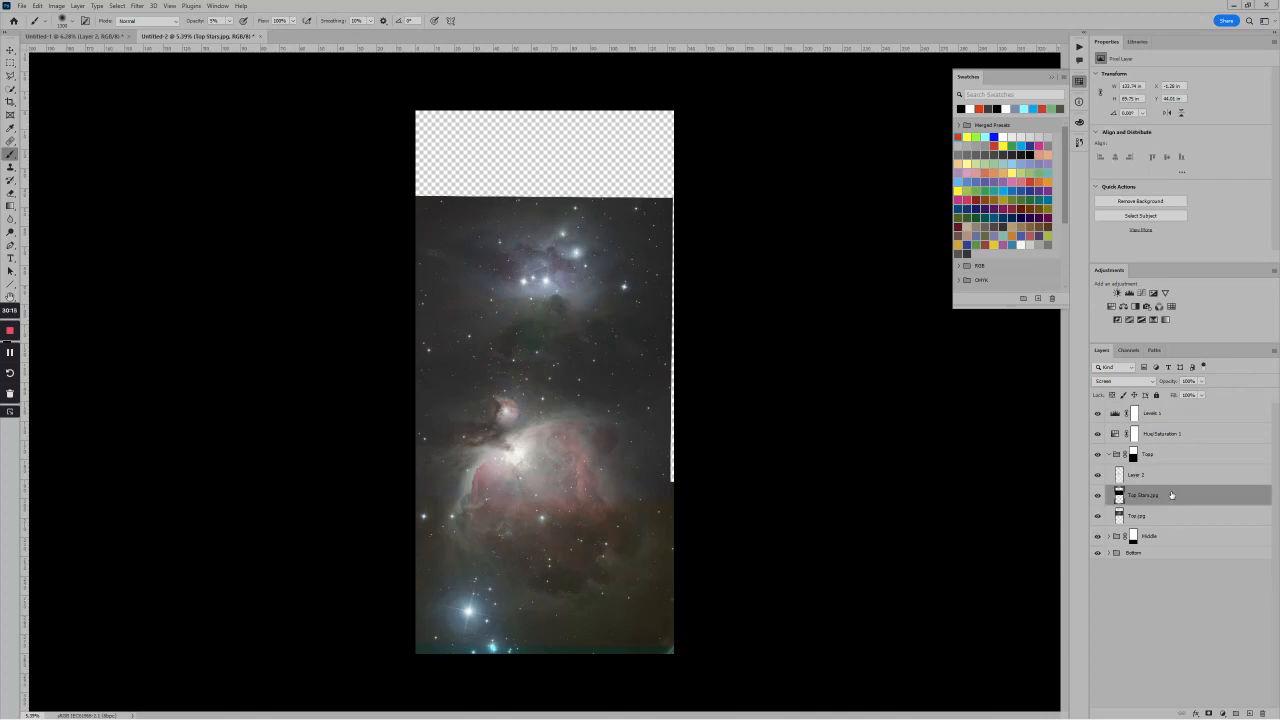
{"action": "left_click_drag", "start_coordinate": [1171, 494], "coordinate": [1176, 410]}
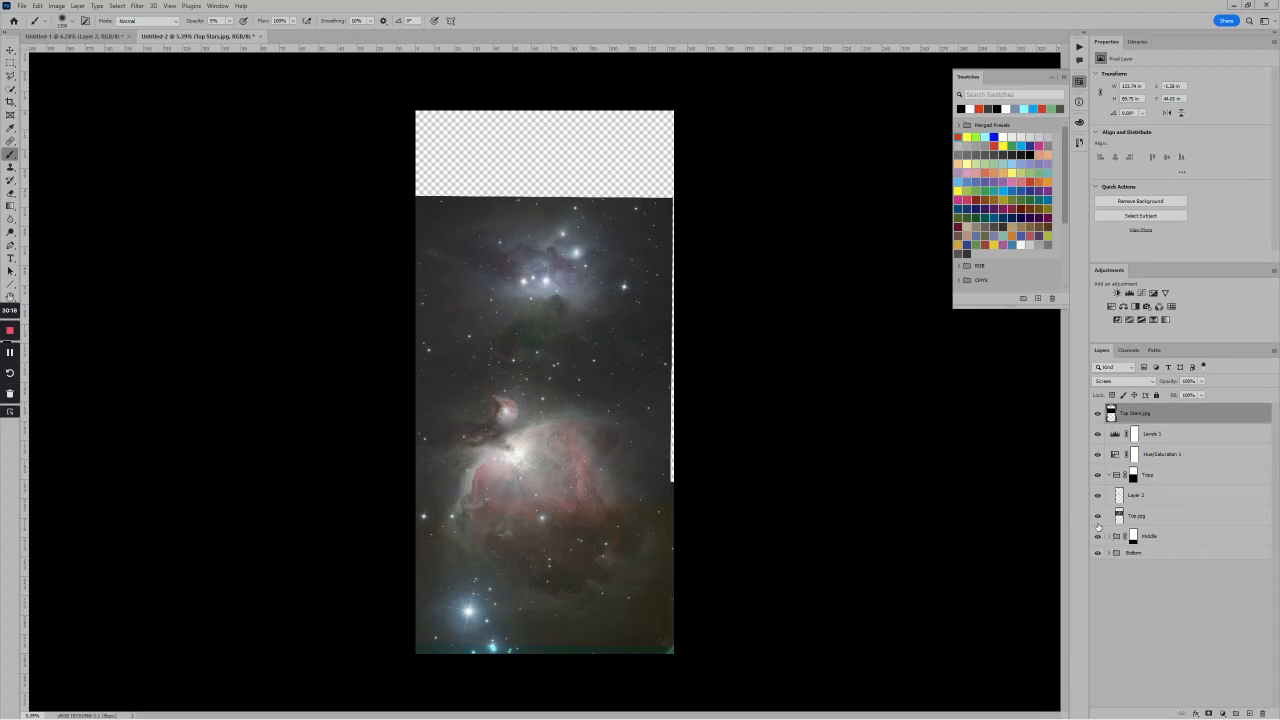
{"action": "left_click", "coordinate": [1109, 475]}
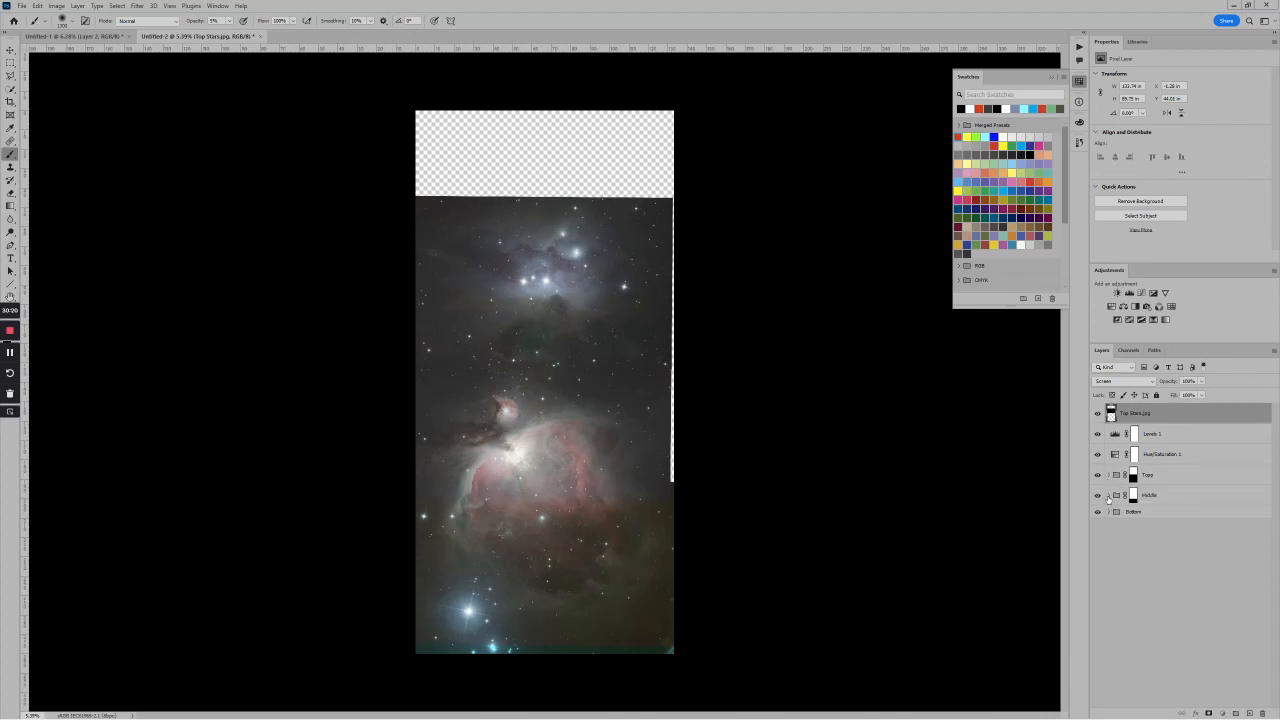
{"action": "left_click", "coordinate": [1108, 495]}
{"action": "left_click", "coordinate": [1183, 537]}
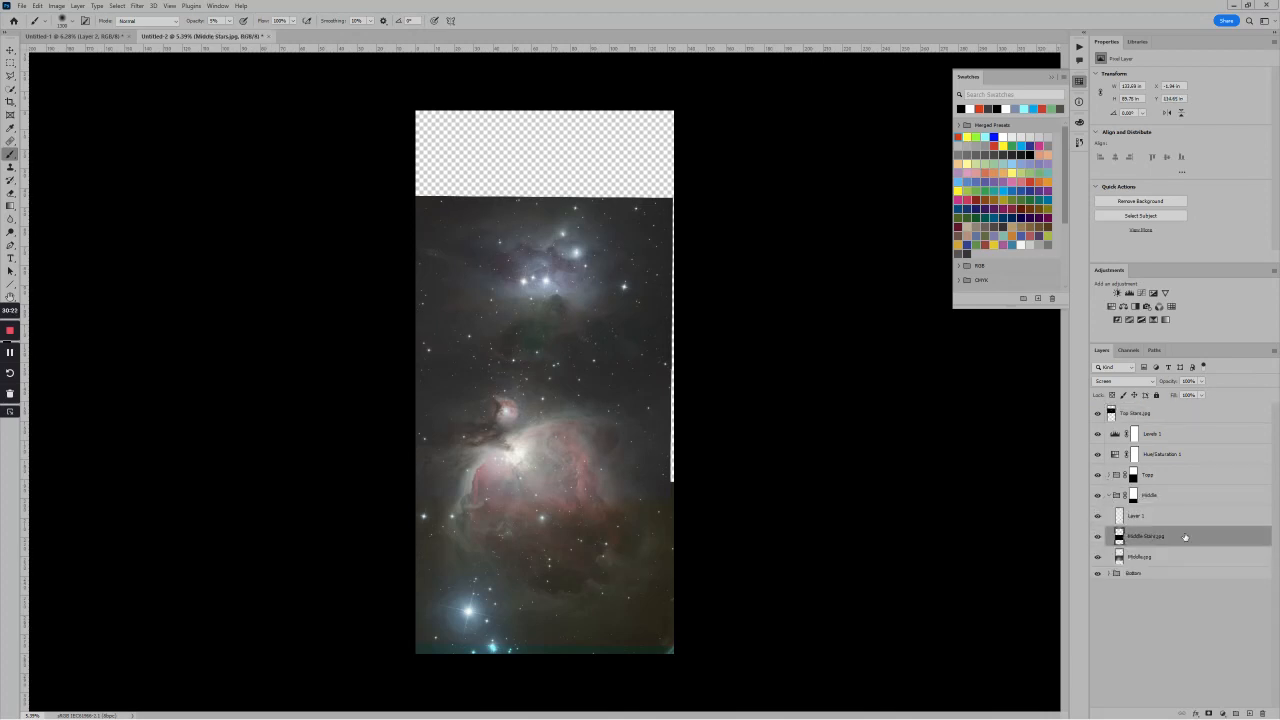
{"action": "left_click_drag", "start_coordinate": [1185, 537], "coordinate": [1175, 421]}
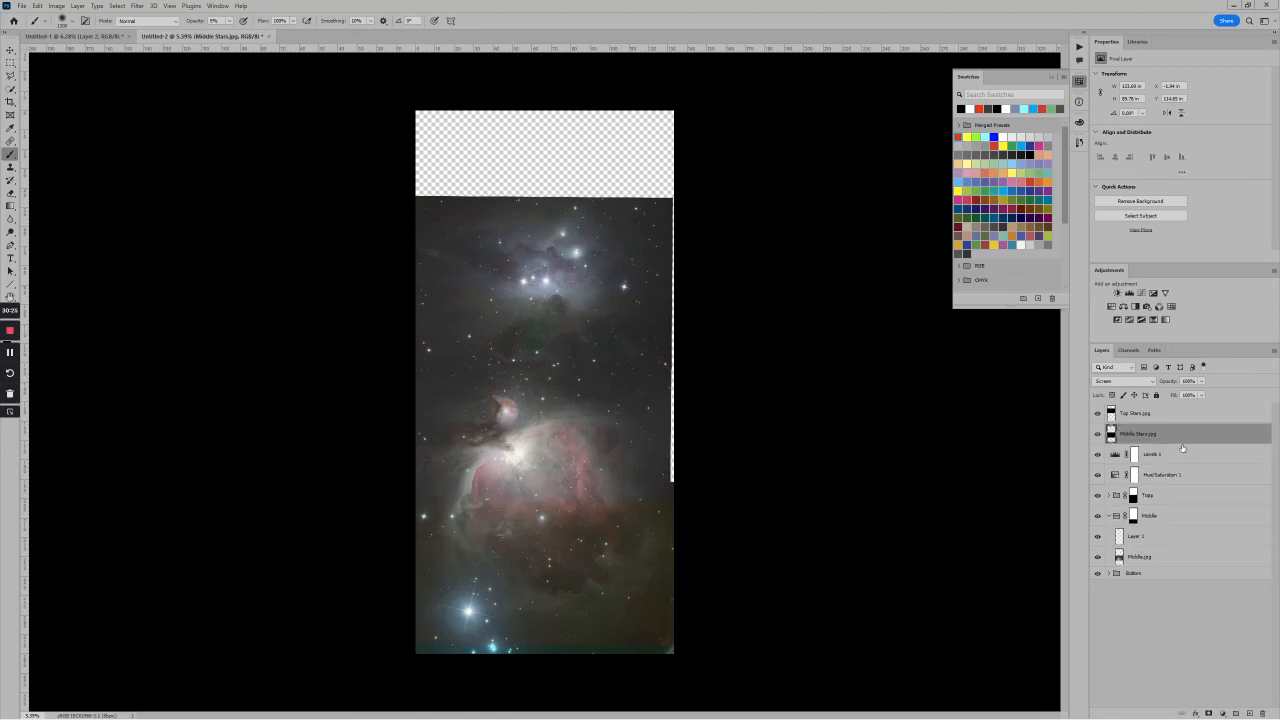
{"action": "left_click", "coordinate": [1108, 574]}
{"action": "left_click_drag", "start_coordinate": [1140, 590], "coordinate": [1153, 443]}
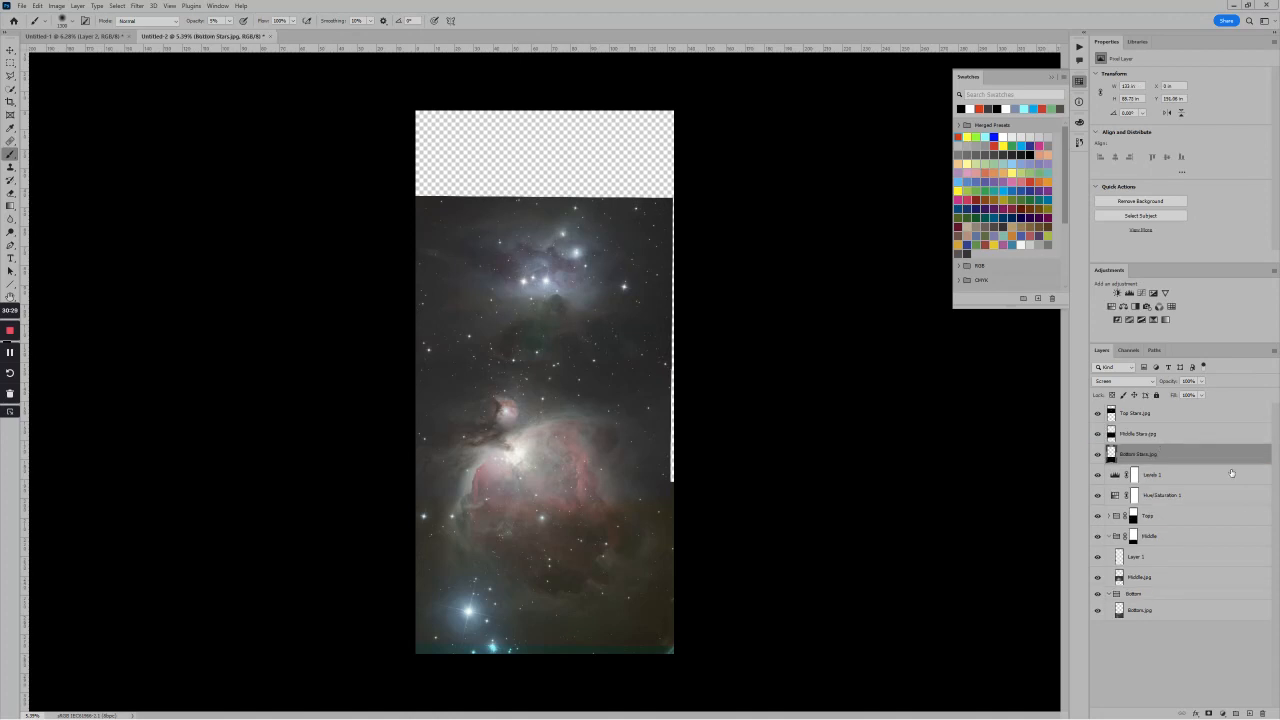
Group the three star layers and name the group Stars.
{"action": "left_click", "coordinate": [1176, 413], "text": "shift"}
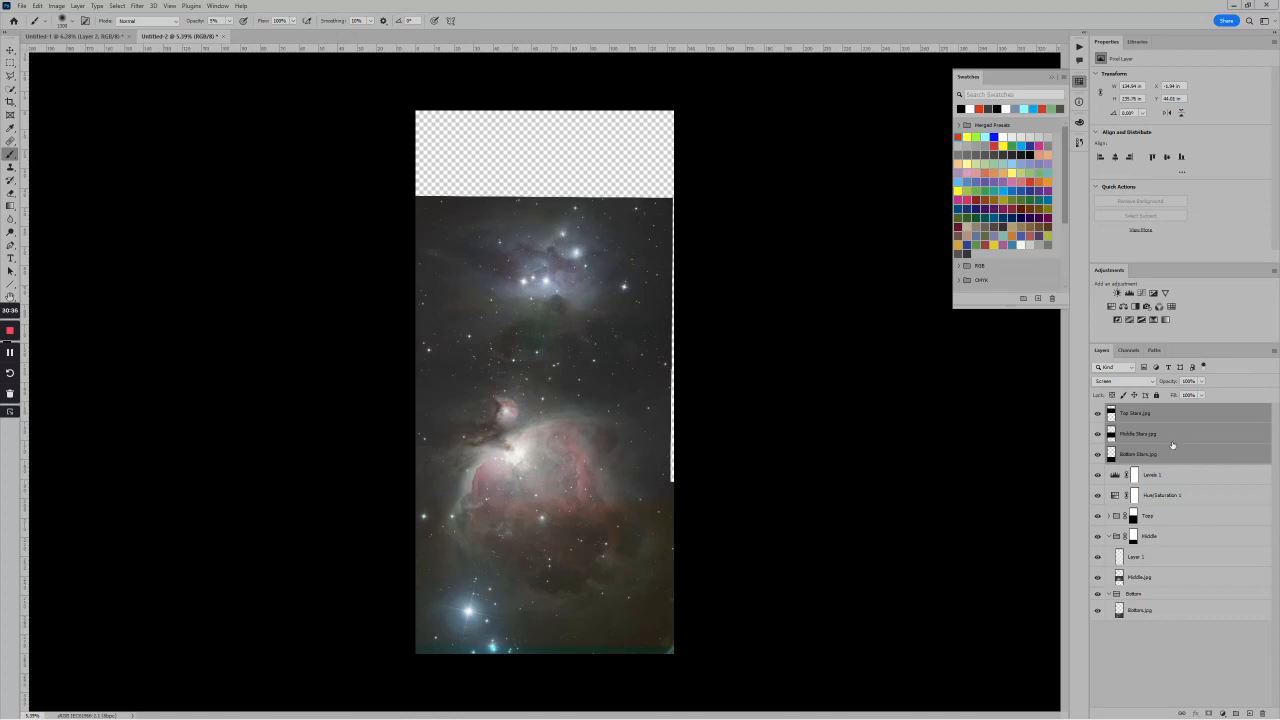
{"action": "key", "text": "ctrl+g"}
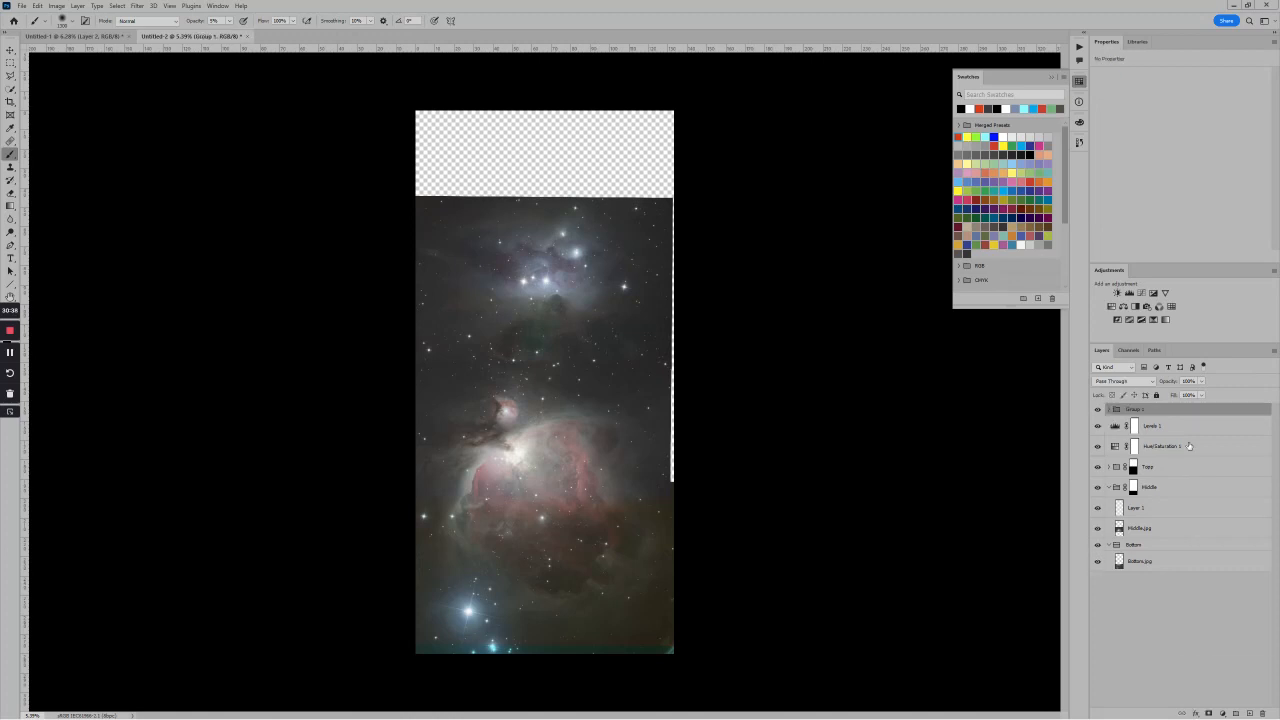
{"action": "double_click", "coordinate": [1134, 409]}
{"action": "type", "text": "Stars"}
{"action": "key", "text": "Return"}
Toggle the Stars group's visibility to compare the mosaic with and without stars, leaving the group visible.
{"action": "left_click", "coordinate": [1099, 410]}
{"action": "left_click", "coordinate": [1099, 410]}
{"action": "left_click", "coordinate": [1099, 410]}
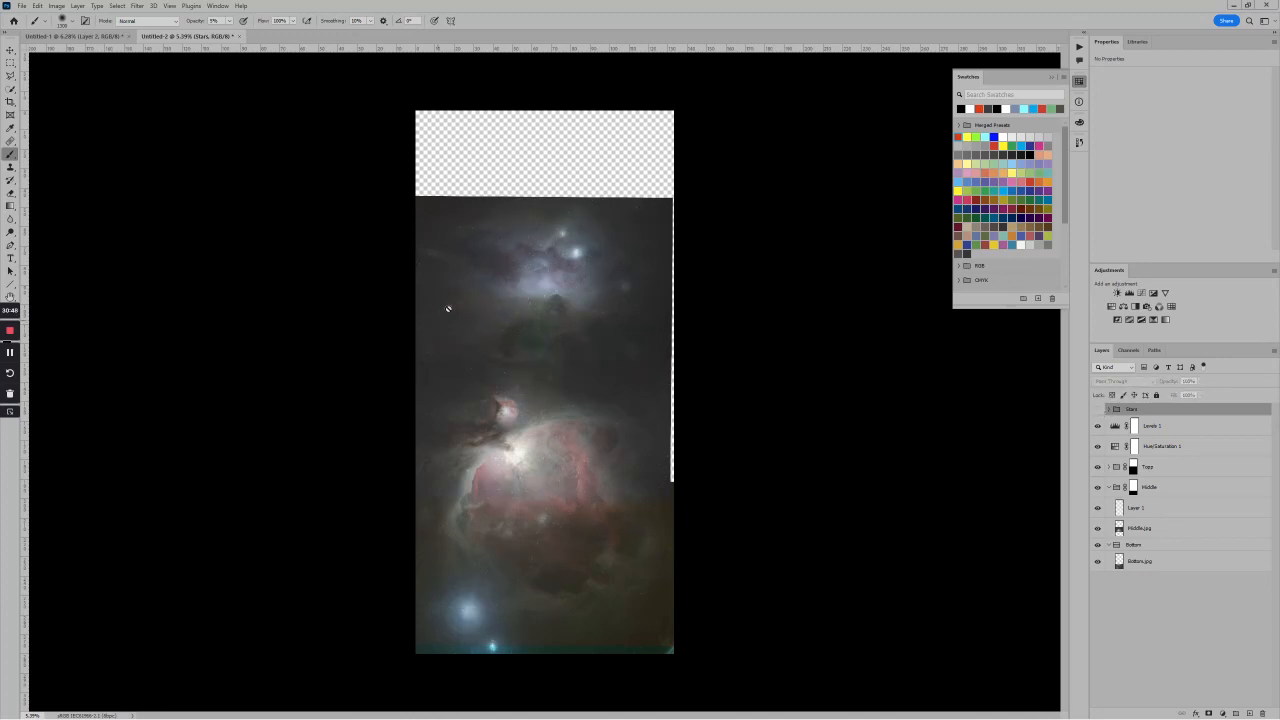
{"action": "scroll", "coordinate": [466, 291], "scroll_direction": "up", "scroll_amount": 2}
{"action": "scroll", "coordinate": [466, 291], "scroll_direction": "down", "scroll_amount": 3}
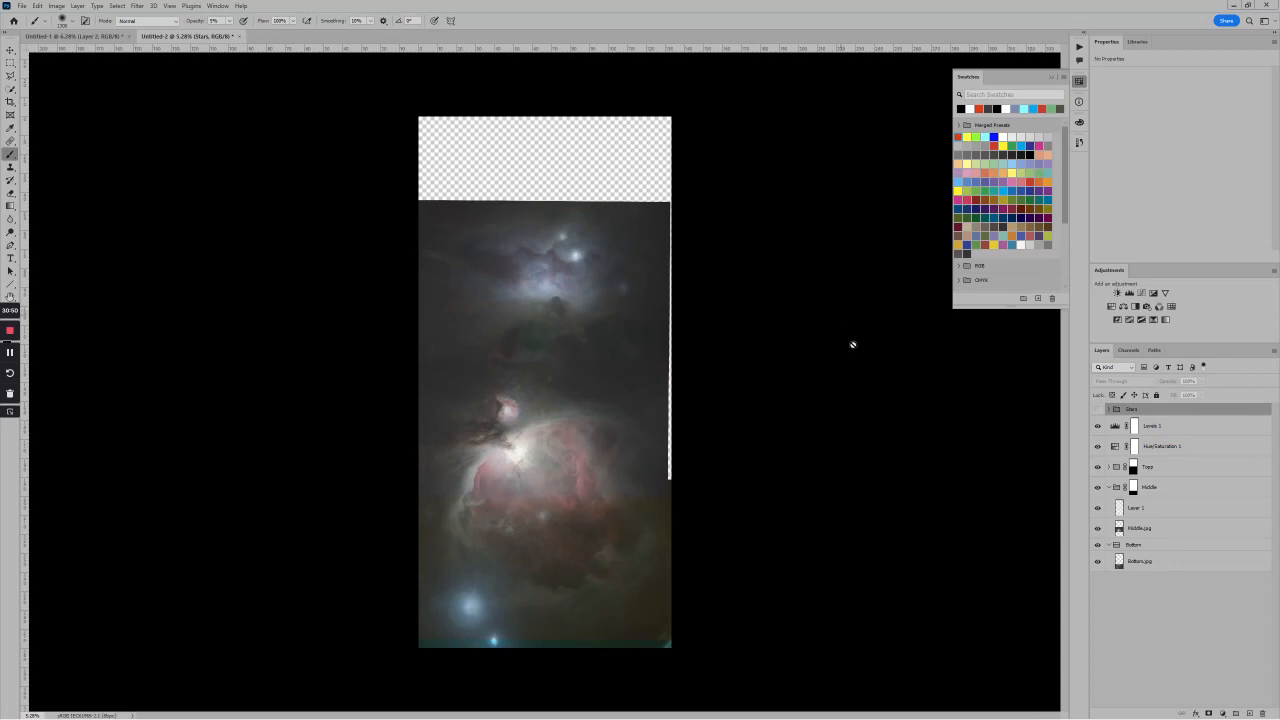
{"action": "left_click", "coordinate": [1097, 410]}
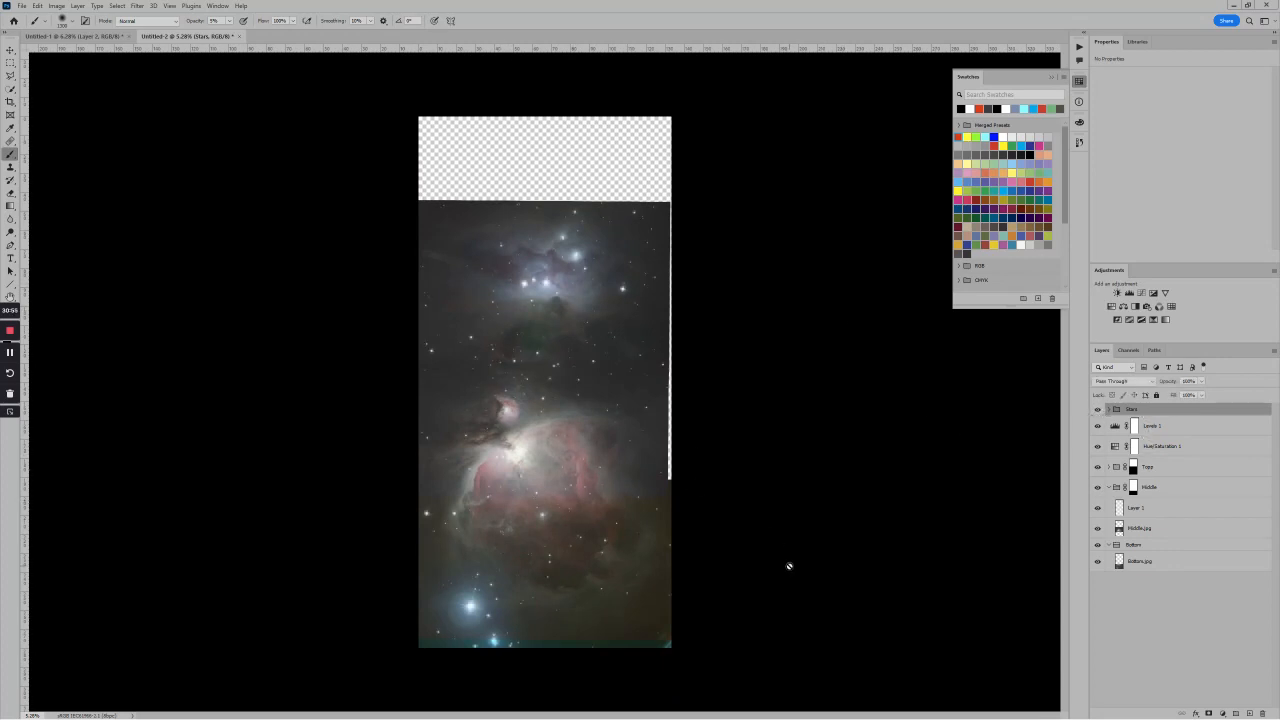
Fine-tune the midtone and shadow input sliders of the Levels adjustment layer.
{"action": "left_click", "coordinate": [1121, 427]}
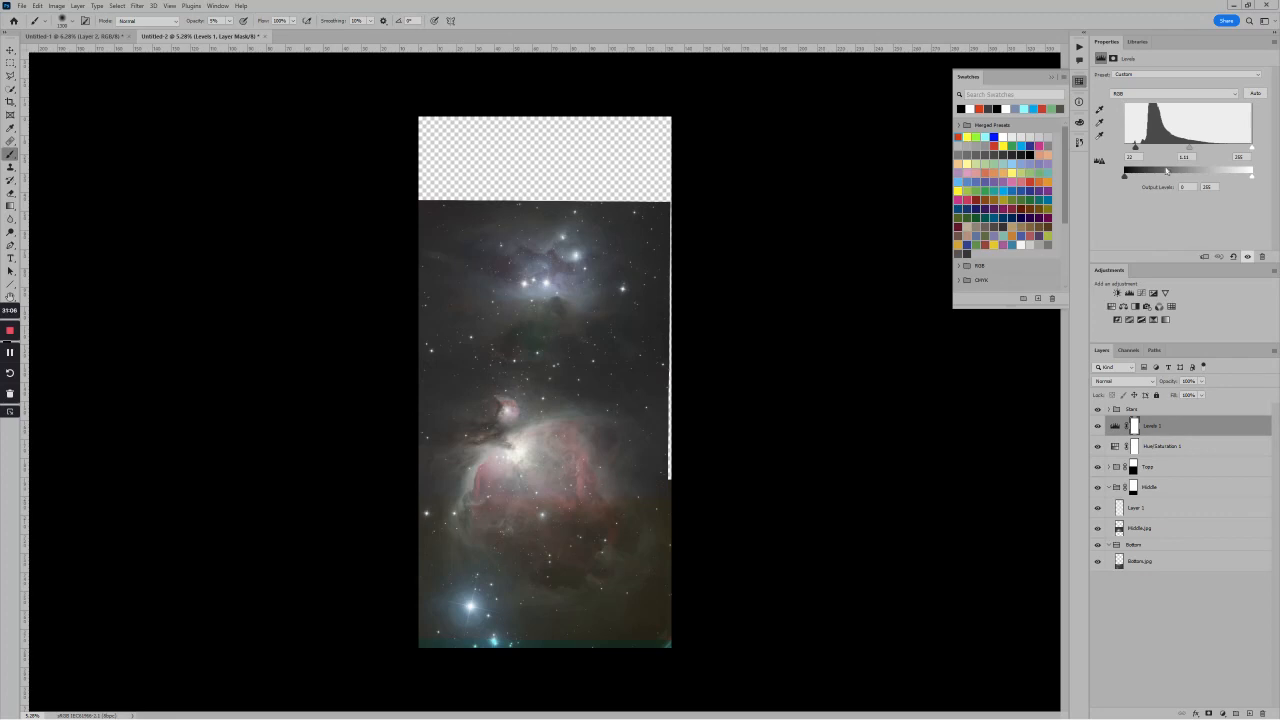
{"action": "left_click_drag", "start_coordinate": [1190, 148], "coordinate": [1135, 148]}
Expand the Stars group and set the group's blend mode to Screen.
{"action": "left_click", "coordinate": [1110, 410]}
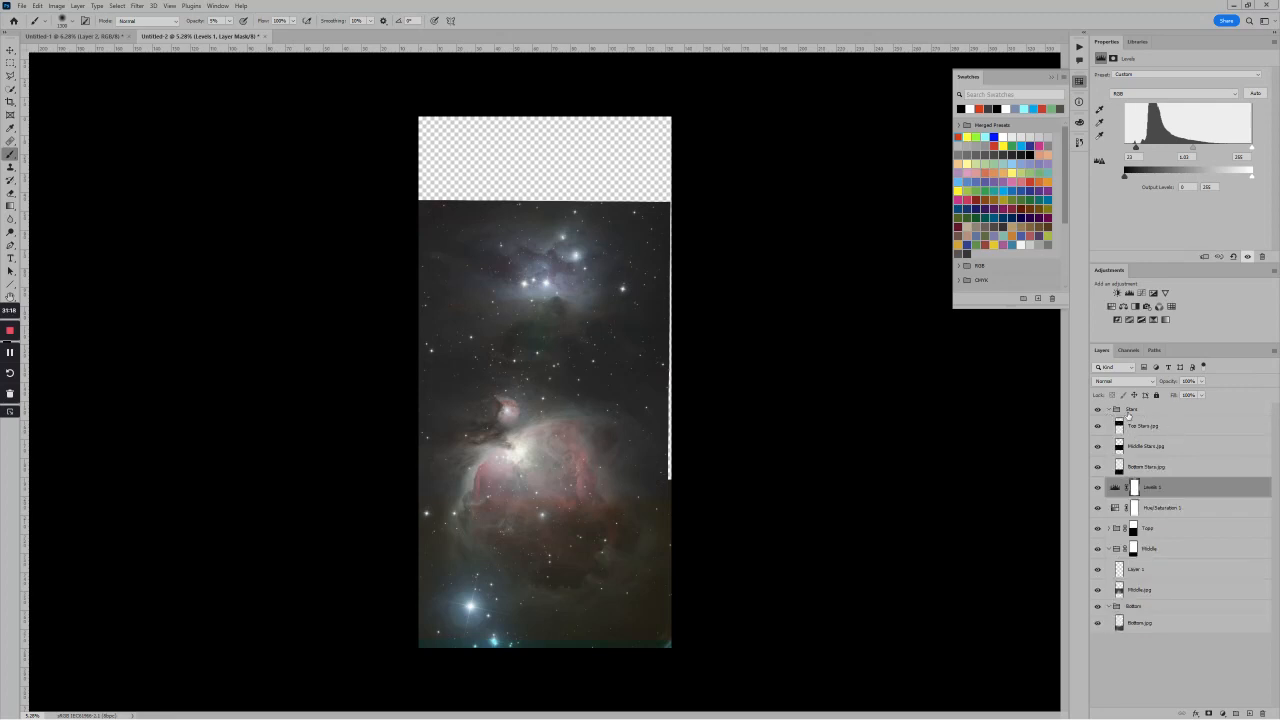
{"action": "left_click", "coordinate": [1153, 427]}
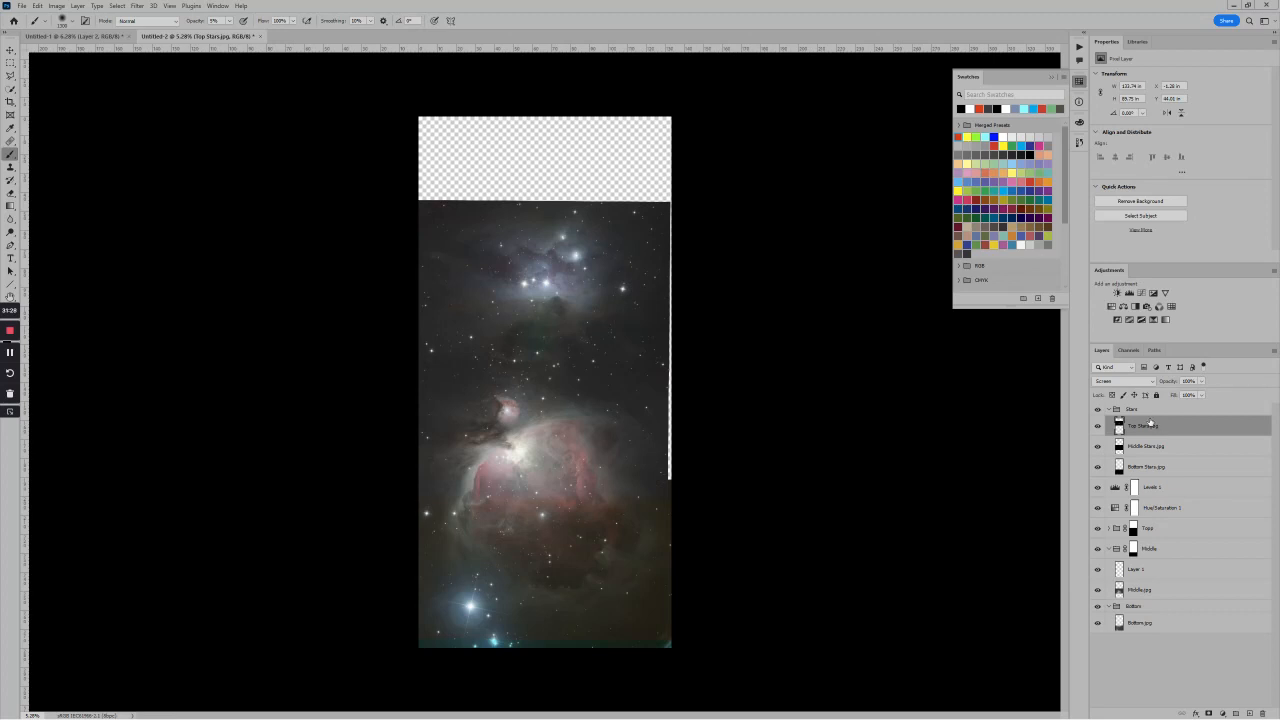
{"action": "left_click", "coordinate": [1150, 410]}
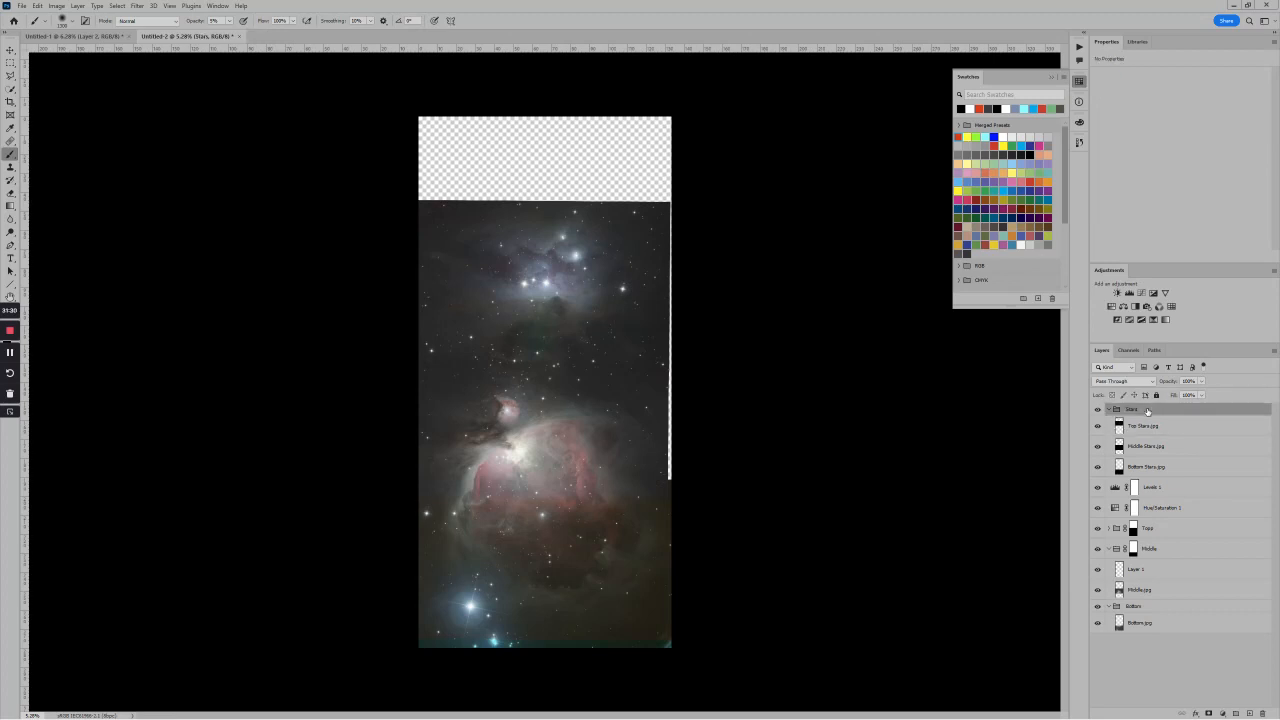
{"action": "left_click", "coordinate": [1140, 382]}
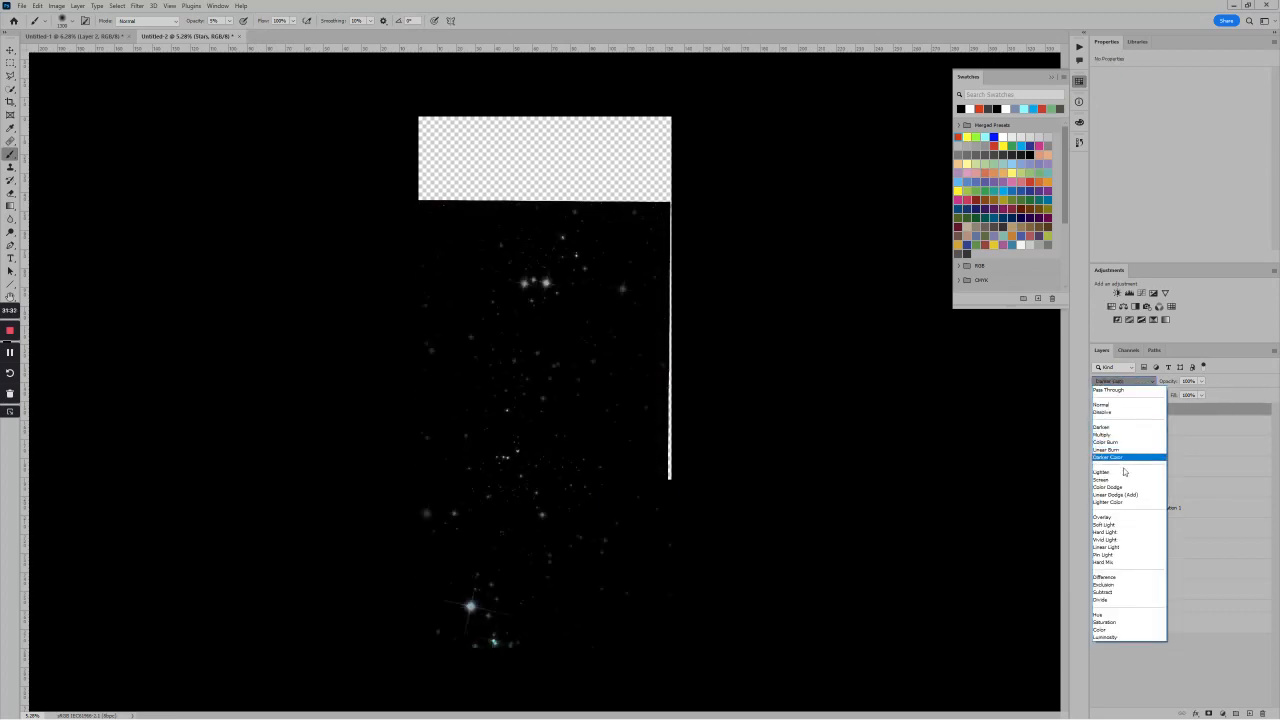
{"action": "left_click", "coordinate": [1117, 481]}
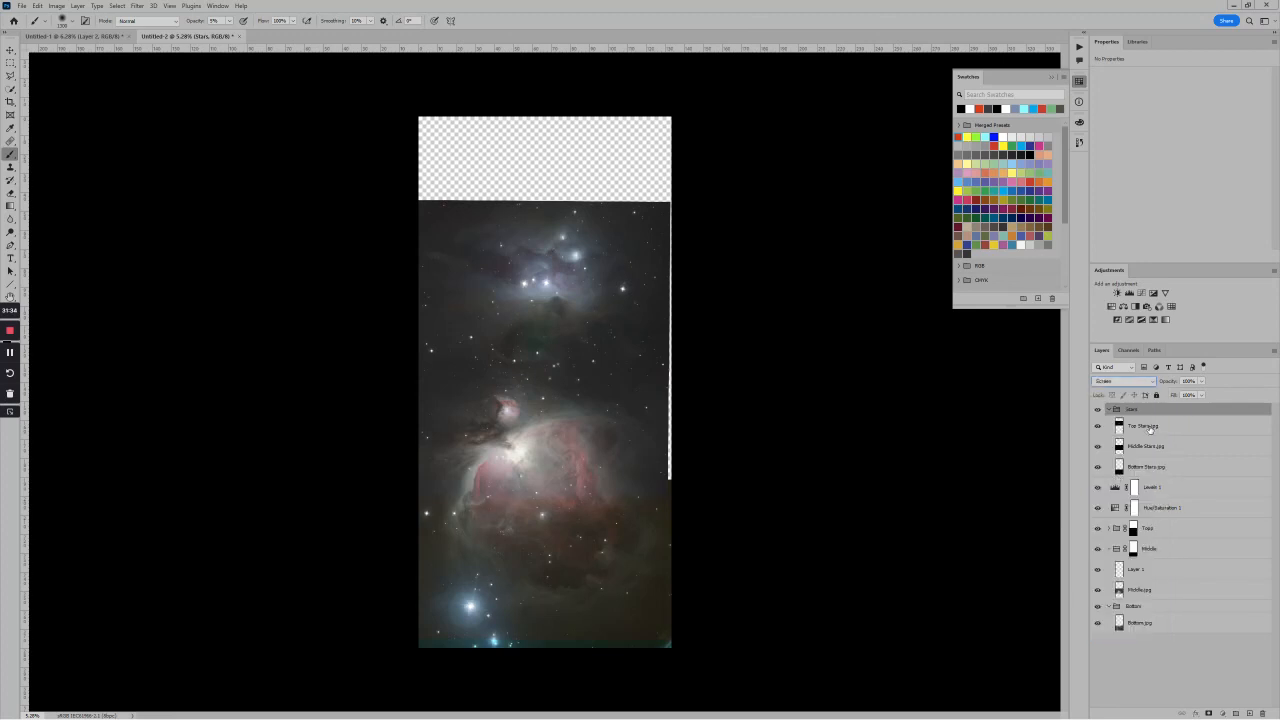
Set the blend modes of Top Stars.jpg, Middle Stars.jpg and Bottom Stars.jpg to Normal and reselect the Stars group.
{"action": "left_click", "coordinate": [1150, 429]}
{"action": "left_click", "coordinate": [1145, 382]}
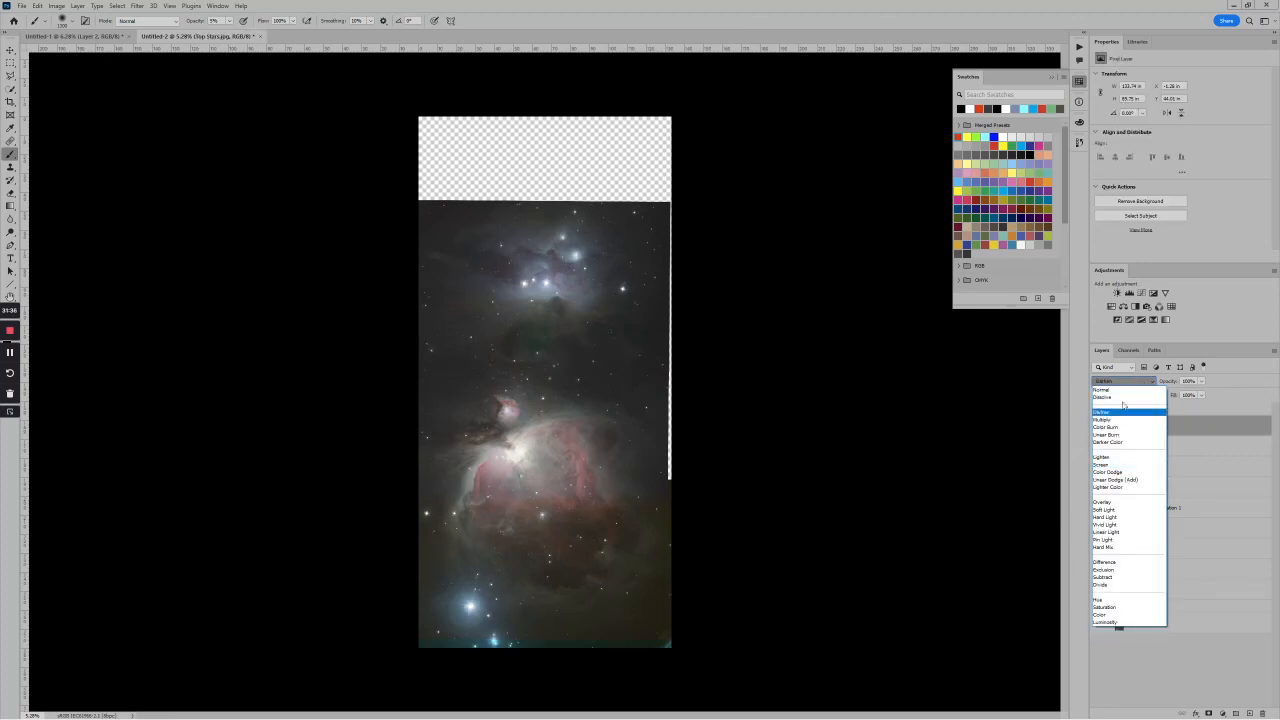
{"action": "left_click", "coordinate": [1135, 393]}
{"action": "left_click", "coordinate": [1148, 446]}
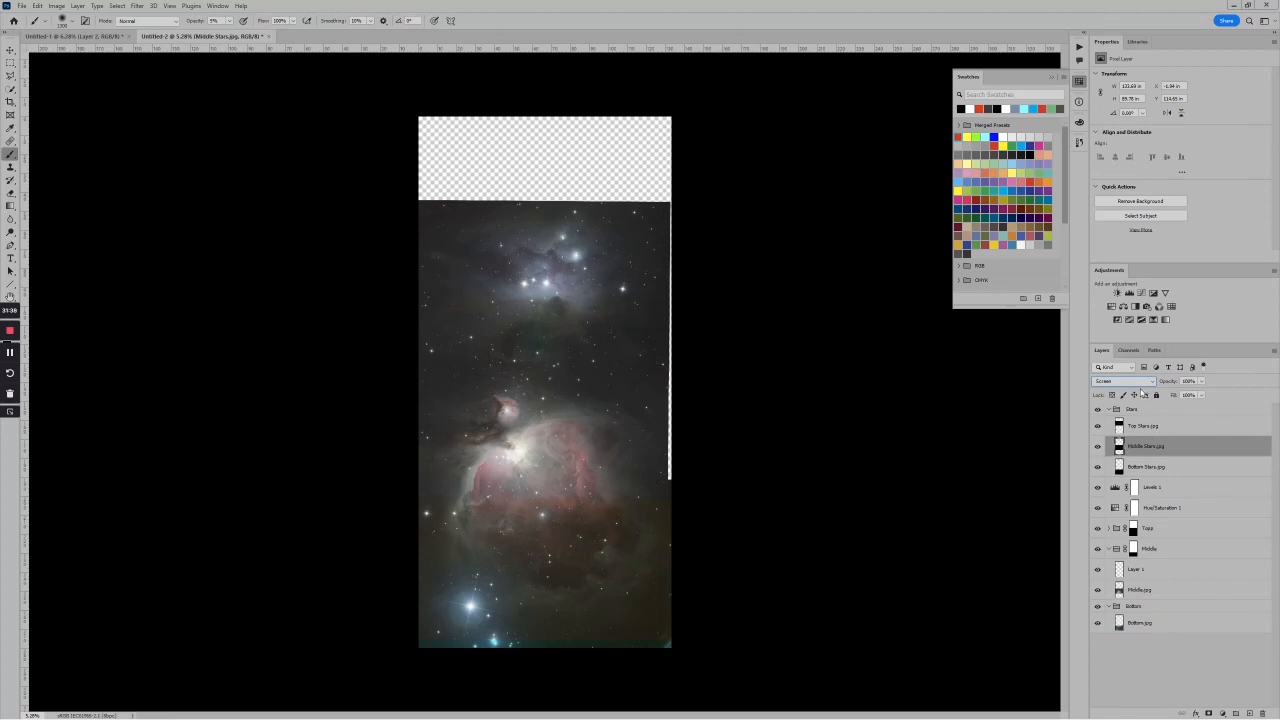
{"action": "left_click", "coordinate": [1125, 381]}
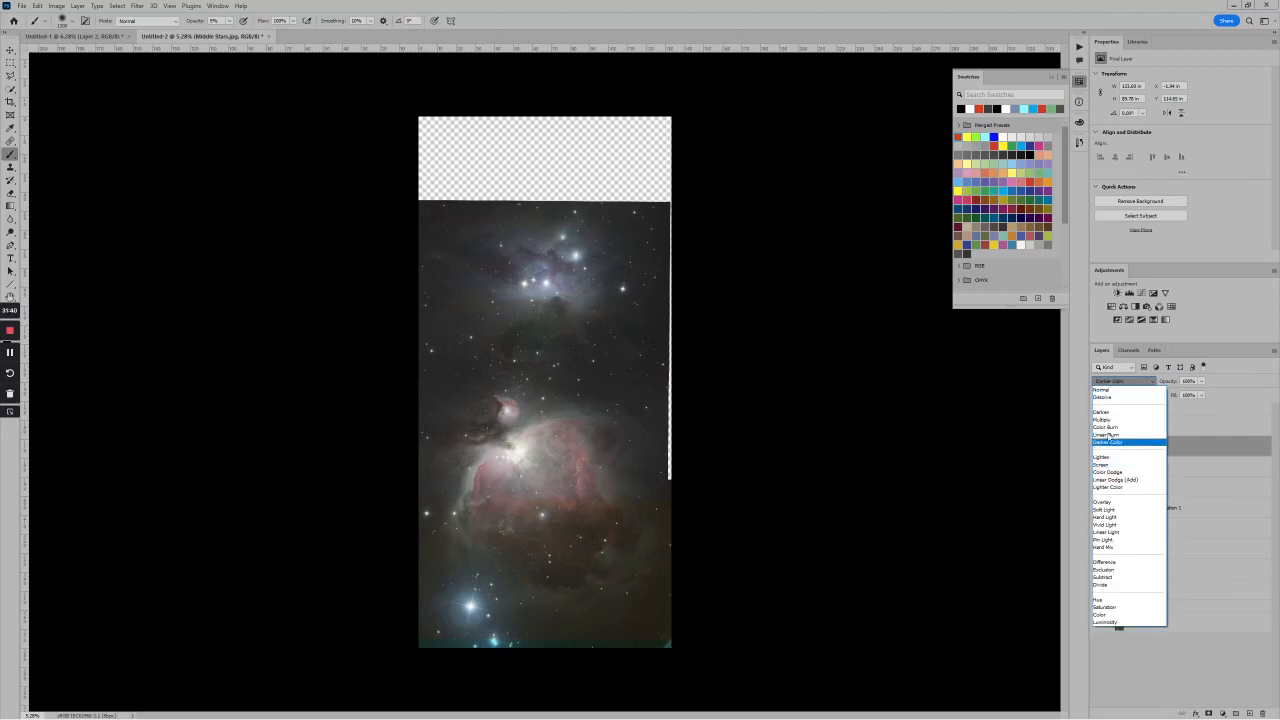
{"action": "left_click", "coordinate": [1114, 391]}
{"action": "left_click", "coordinate": [1158, 467]}
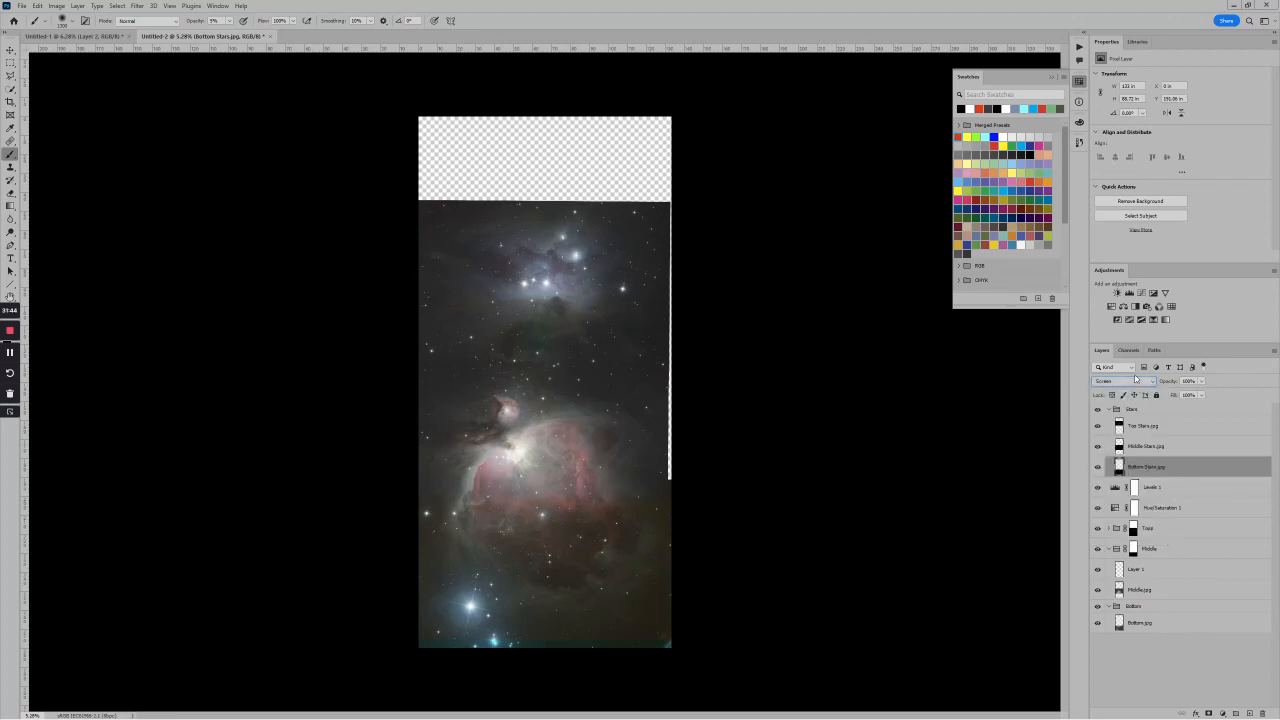
{"action": "left_click", "coordinate": [1126, 386]}
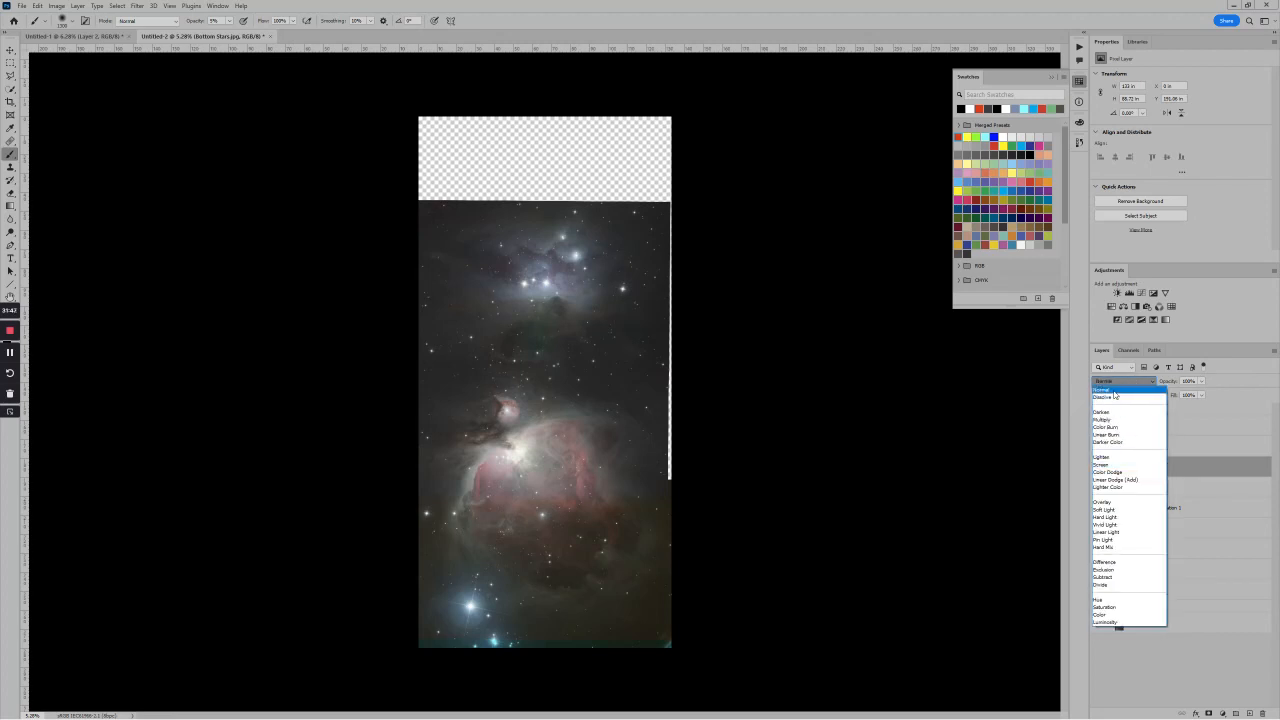
{"action": "left_click", "coordinate": [1126, 408]}
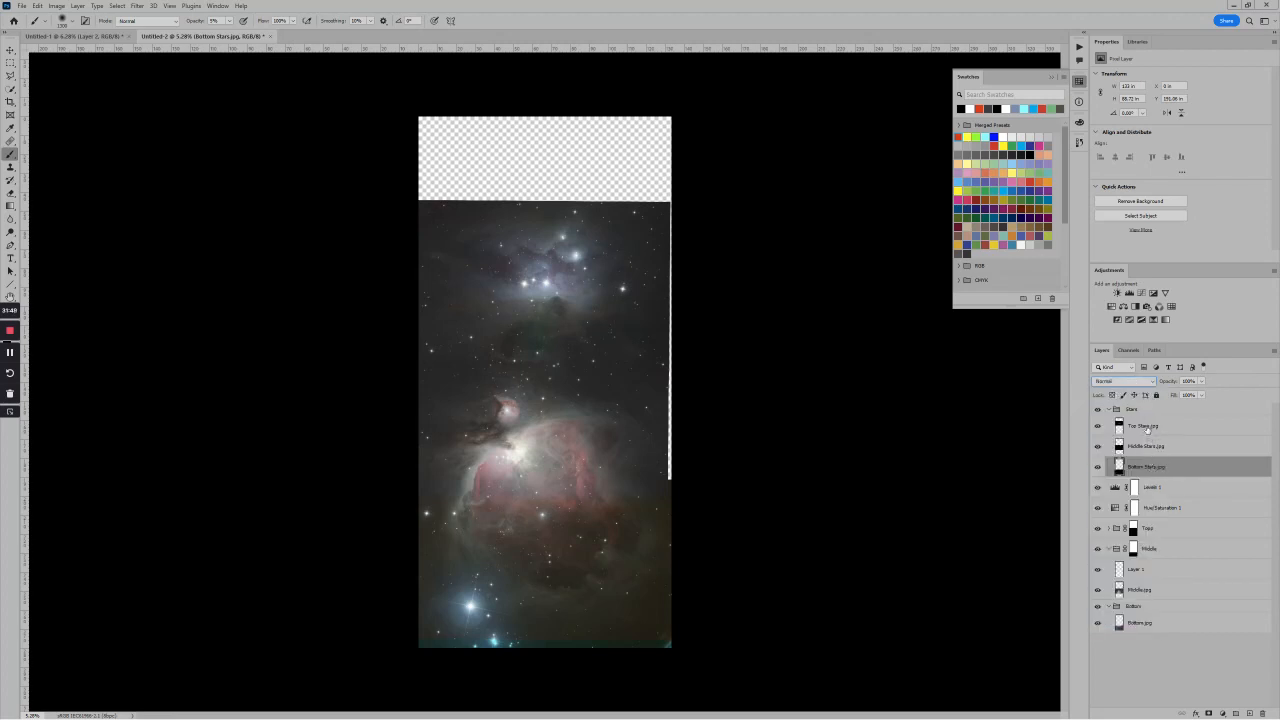
{"action": "left_click", "coordinate": [1152, 427]}
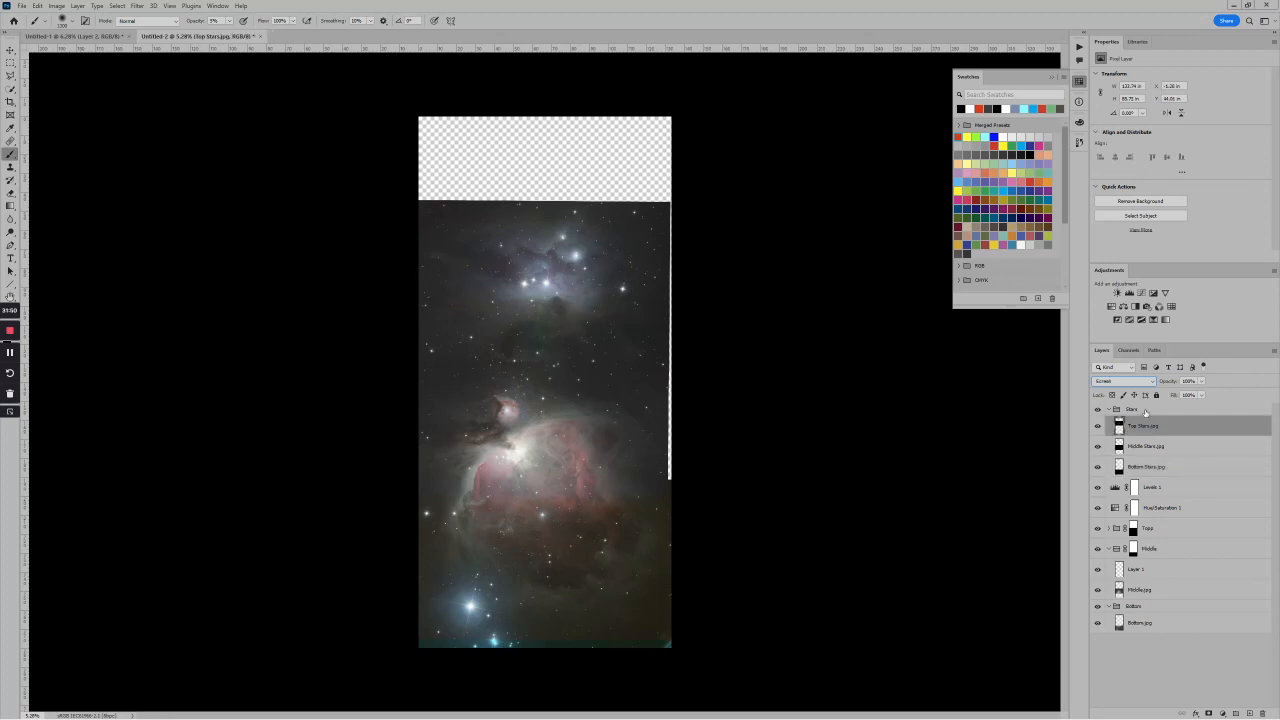
{"action": "left_click", "coordinate": [1145, 410]}
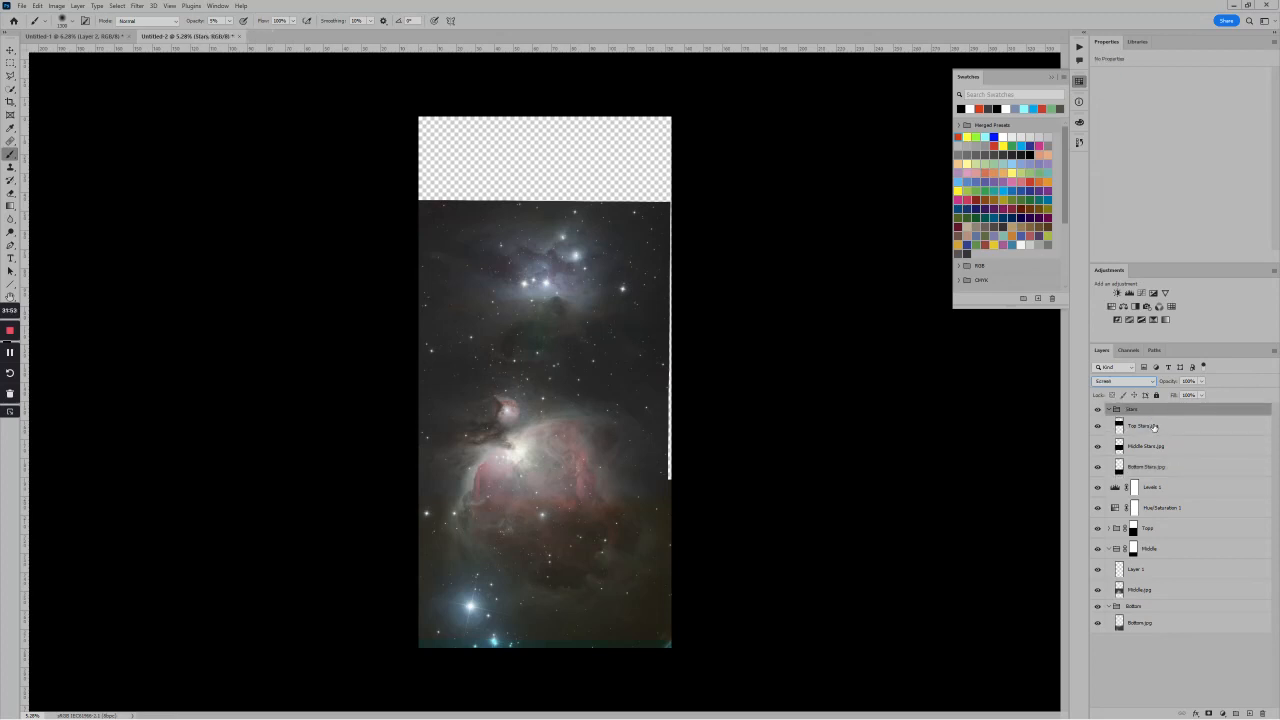
Add a Hue/Saturation adjustment layer above Top Stars.jpg inside the Stars group and strongly increase its saturation.
{"action": "left_click", "coordinate": [1155, 427]}
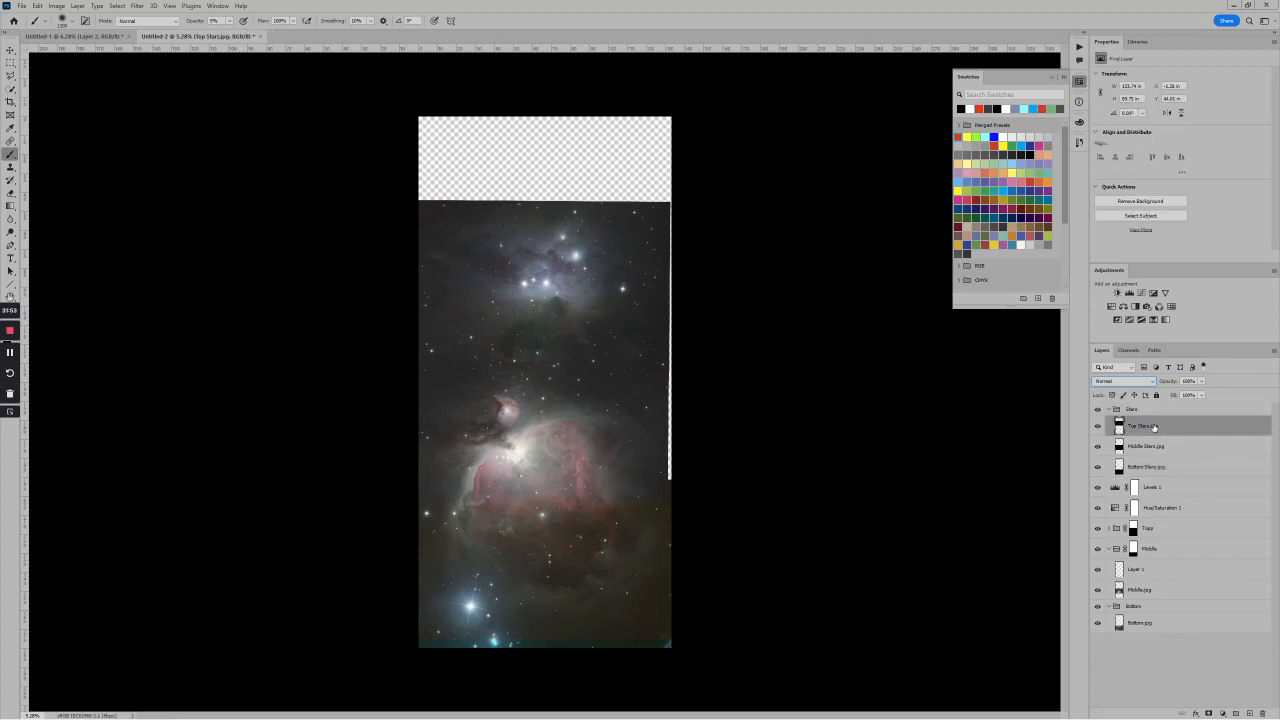
{"action": "left_click", "coordinate": [1110, 306]}
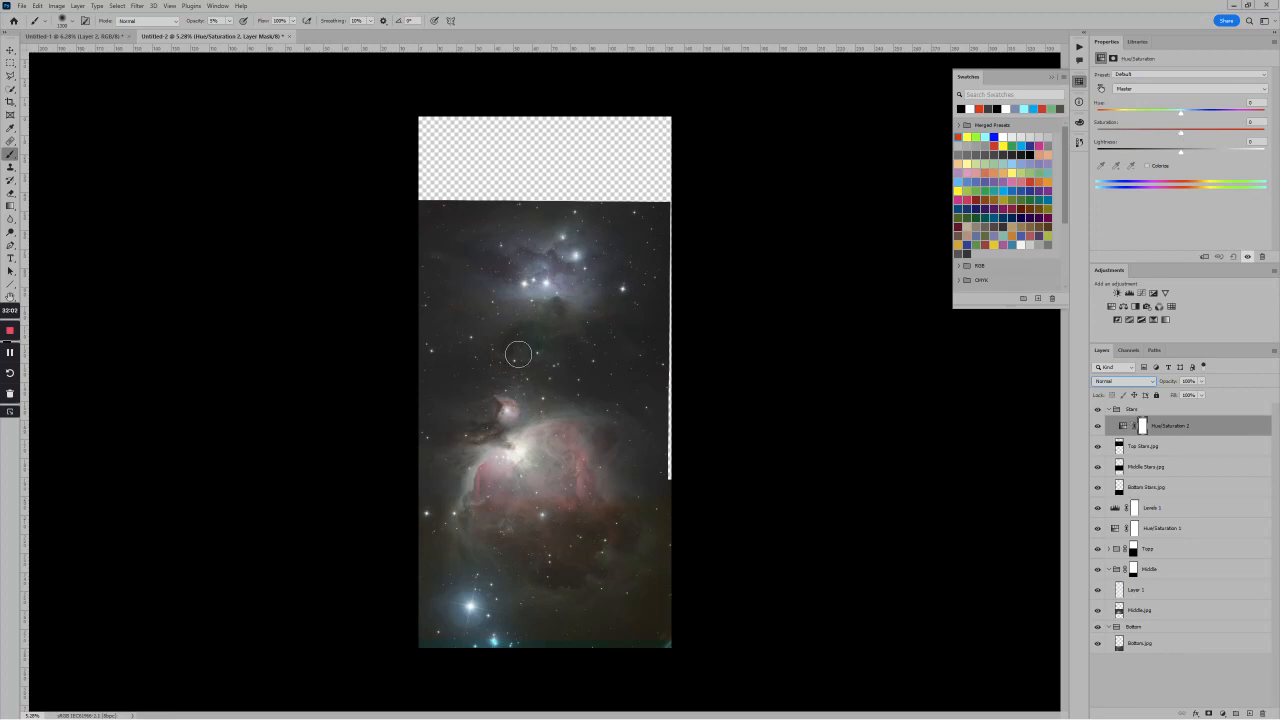
{"action": "scroll", "coordinate": [523, 379], "scroll_direction": "up", "scroll_amount": 3}
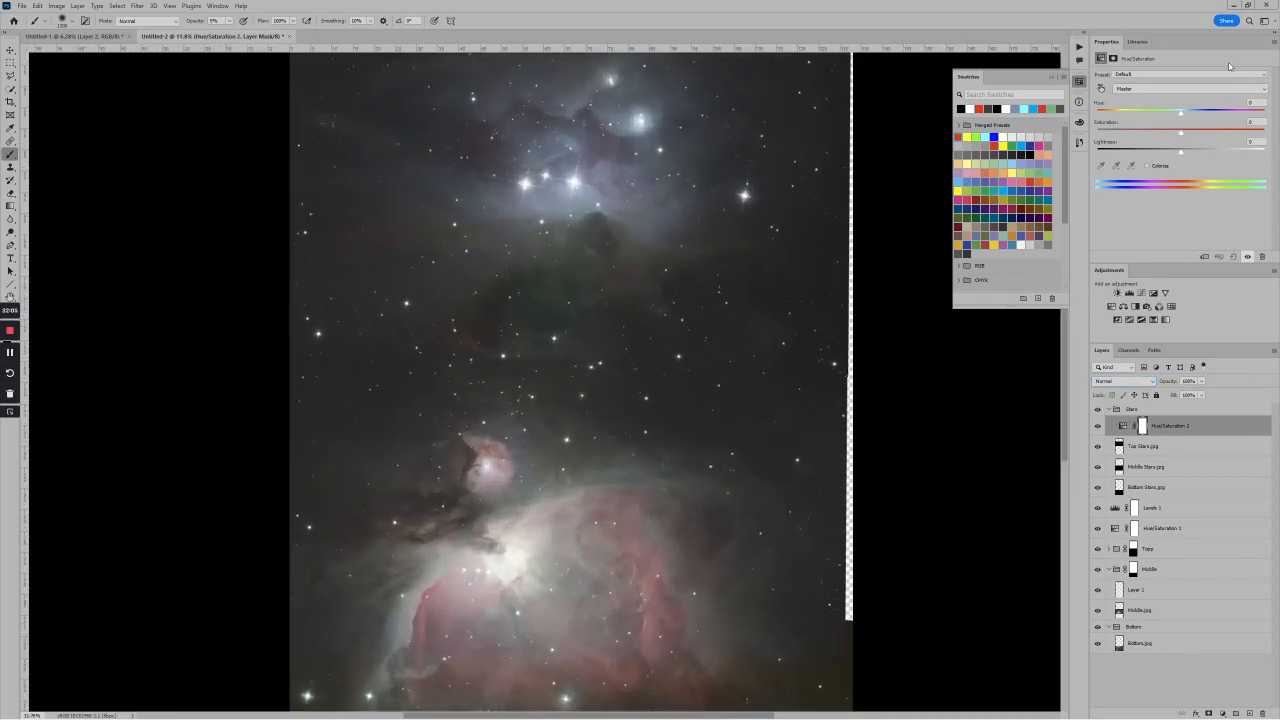
{"action": "left_click_drag", "start_coordinate": [1181, 135], "coordinate": [1238, 139]}
Reduce the saturation of the nebula's Hue/Saturation 1 adjustment layer to +18 and review the whole mosaic.
{"action": "left_click", "coordinate": [1115, 529]}
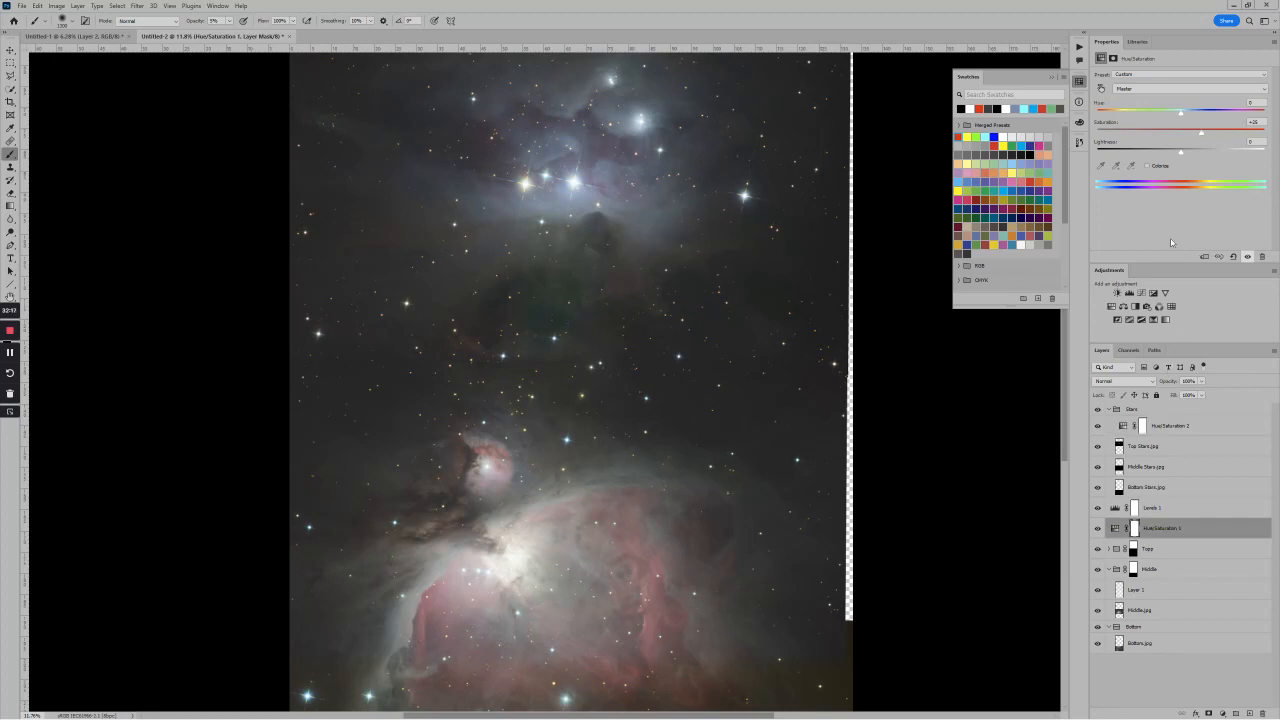
{"action": "left_click_drag", "start_coordinate": [1201, 133], "coordinate": [1196, 137]}
{"action": "scroll", "coordinate": [698, 402], "scroll_direction": "down", "scroll_amount": 2}
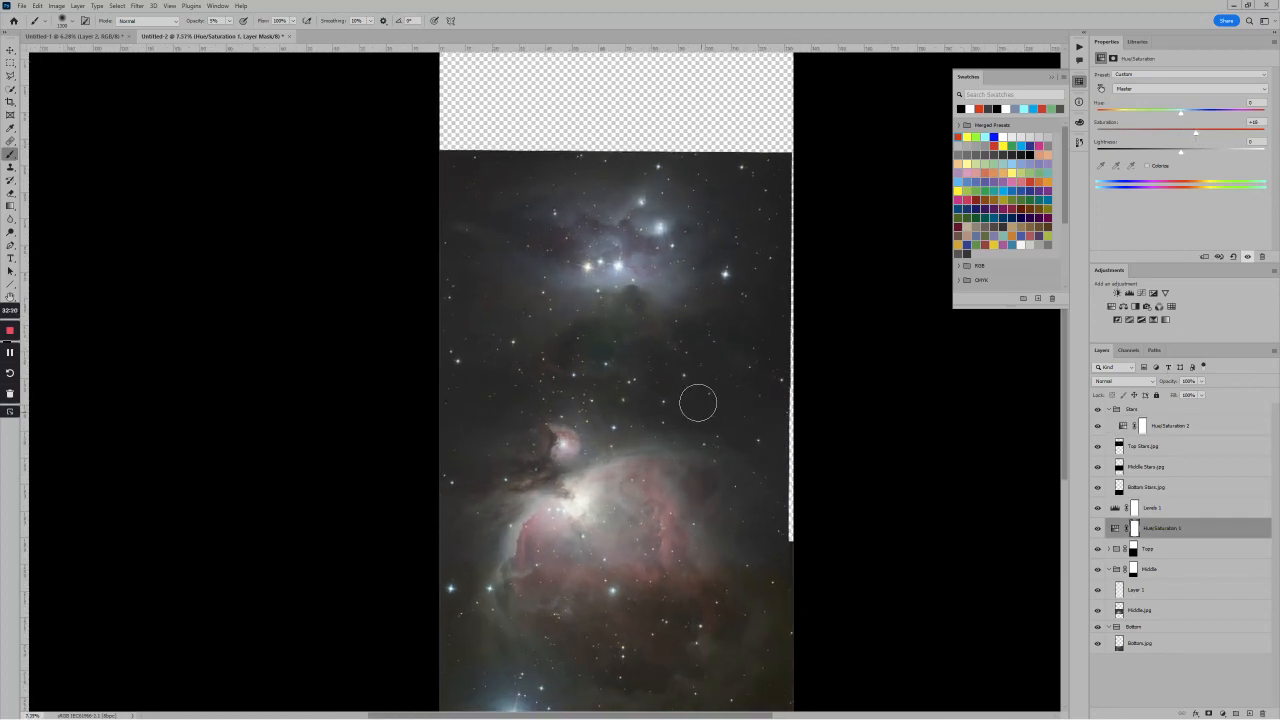
{"action": "scroll", "coordinate": [698, 402], "scroll_direction": "down", "scroll_amount": 1}
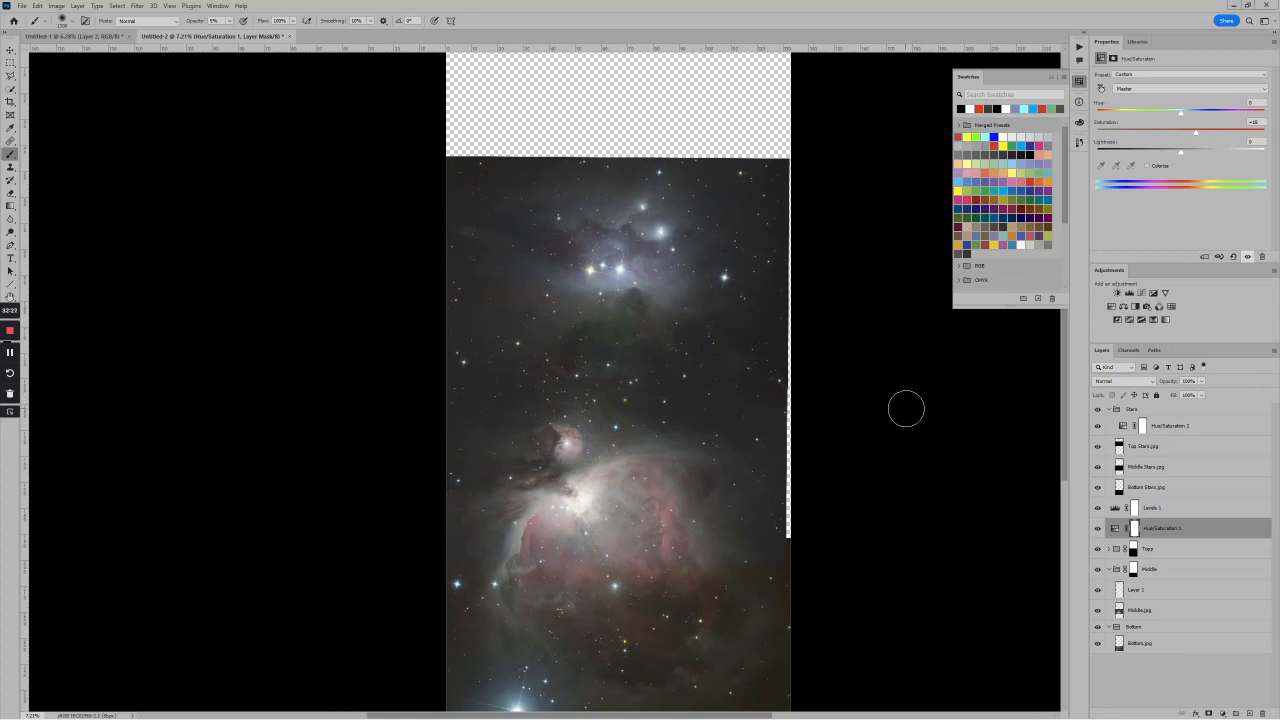
{"action": "scroll", "coordinate": [875, 410], "scroll_direction": "down", "scroll_amount": 1}
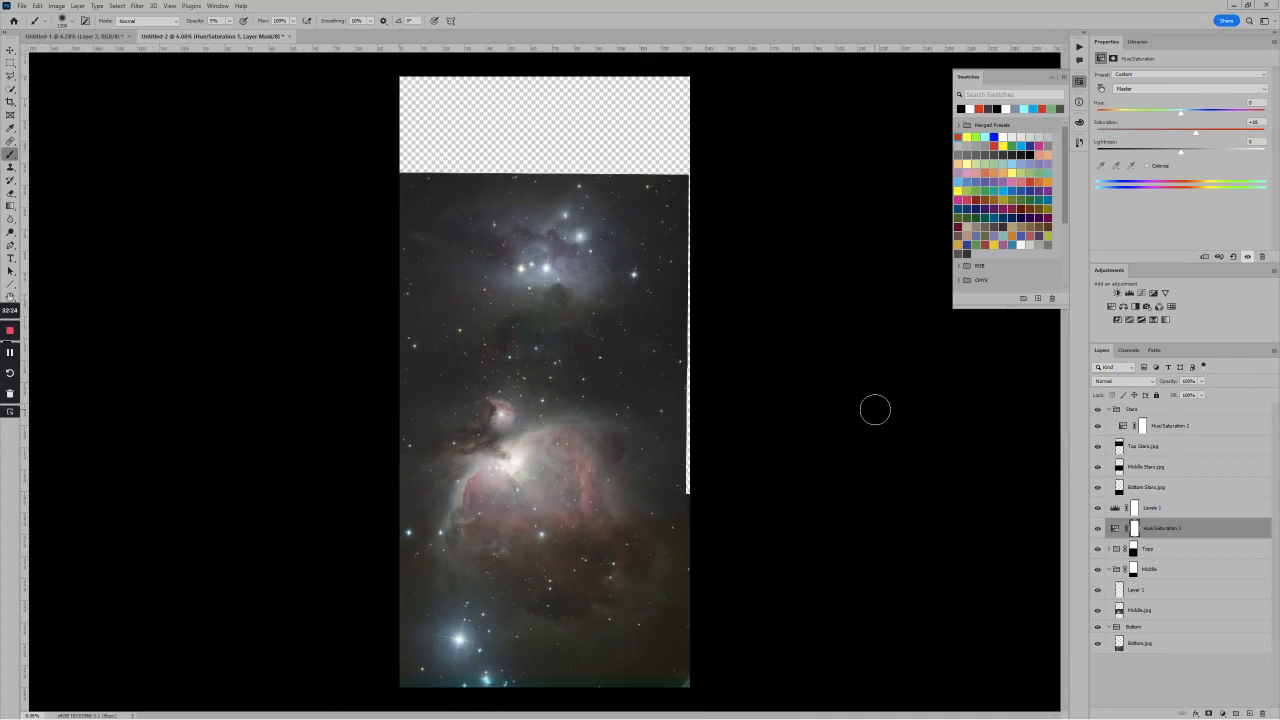